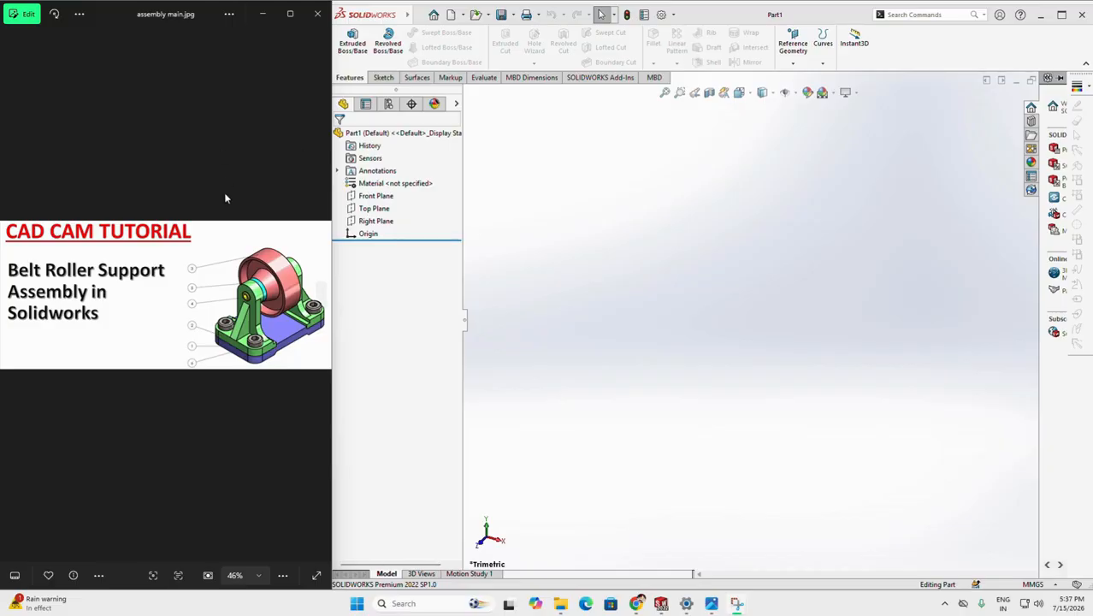
# Step: Bring up the part 1 reference drawing and sketch a center rectangle about 126 by 75 mm on the Top Plane at the origin
pyautogui.click(322, 295)
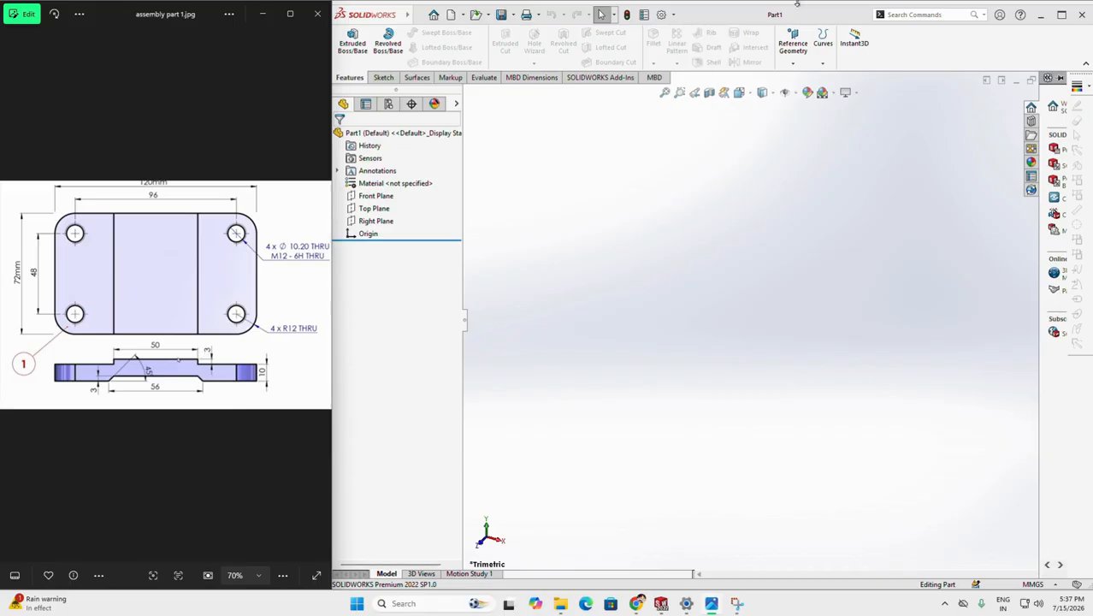
pyautogui.click(382, 210)
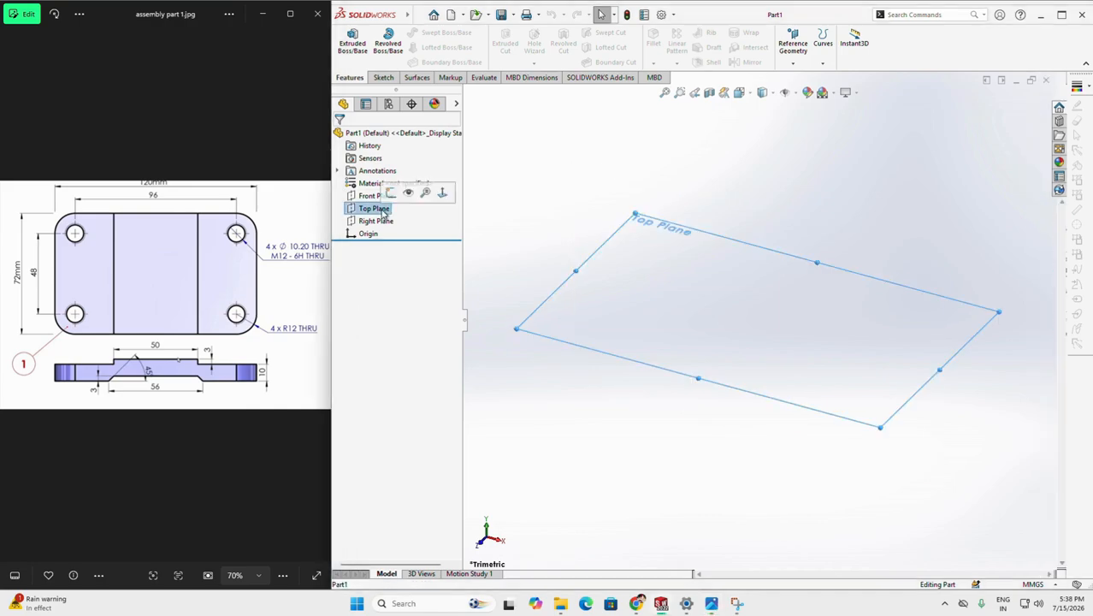
pyautogui.click(443, 197)
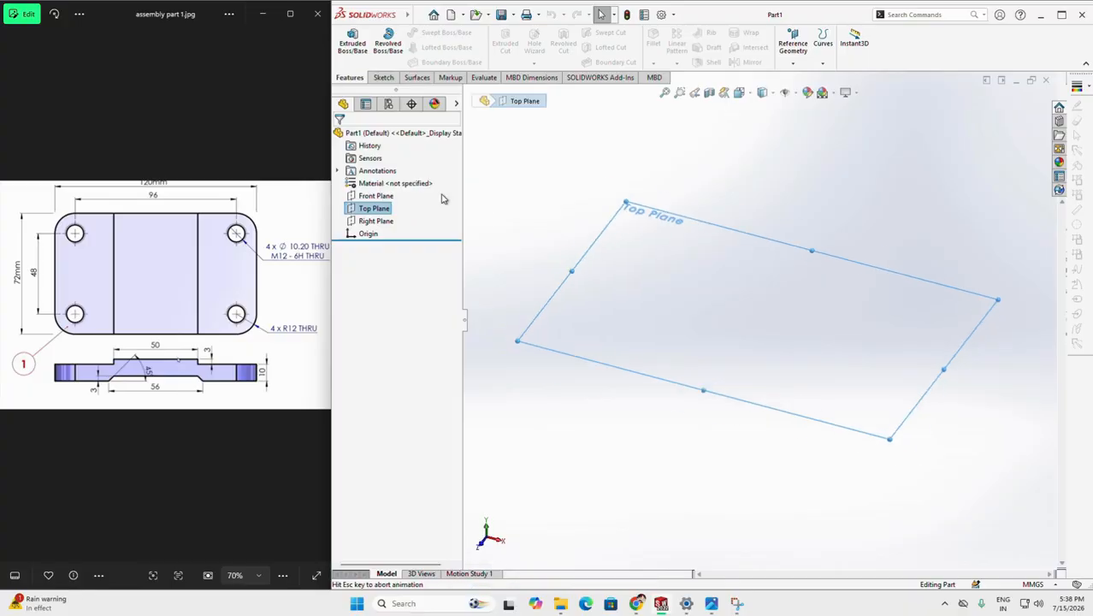
pyautogui.click(383, 78)
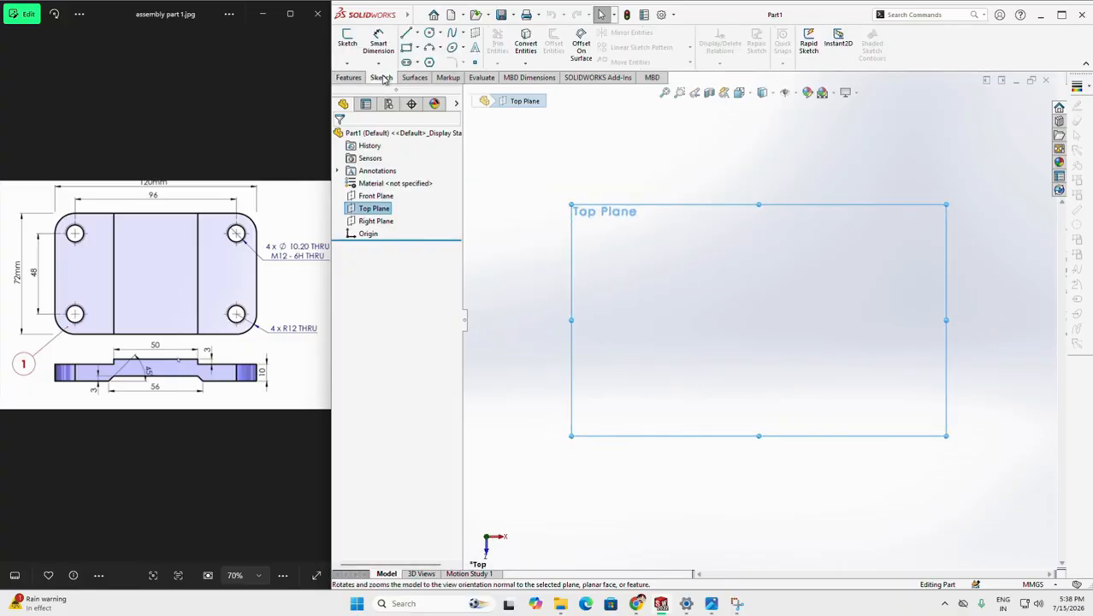
pyautogui.click(417, 49)
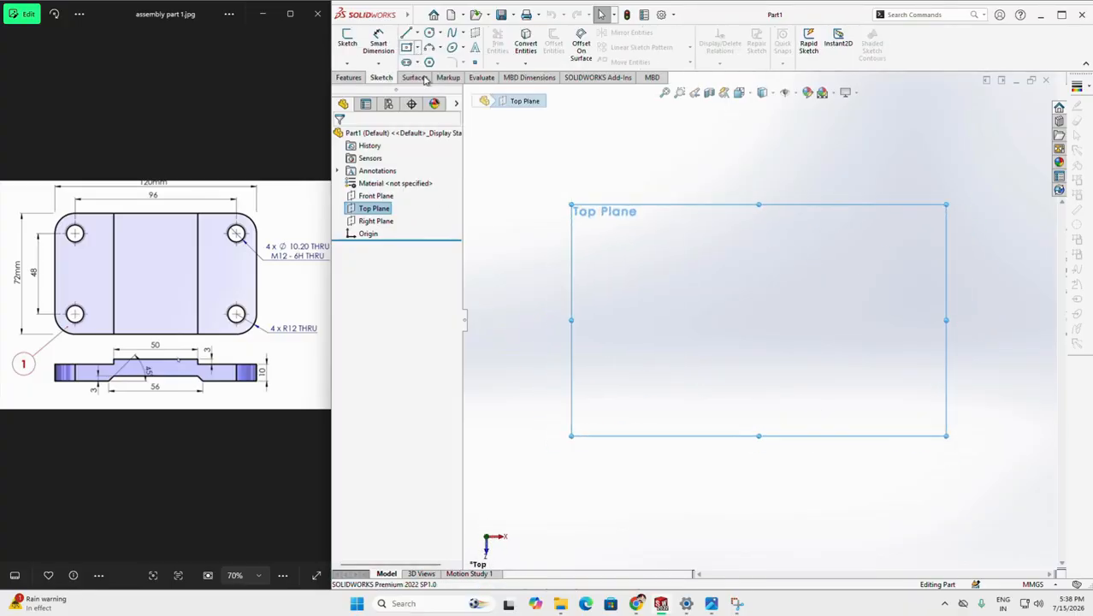
pyautogui.click(407, 47)
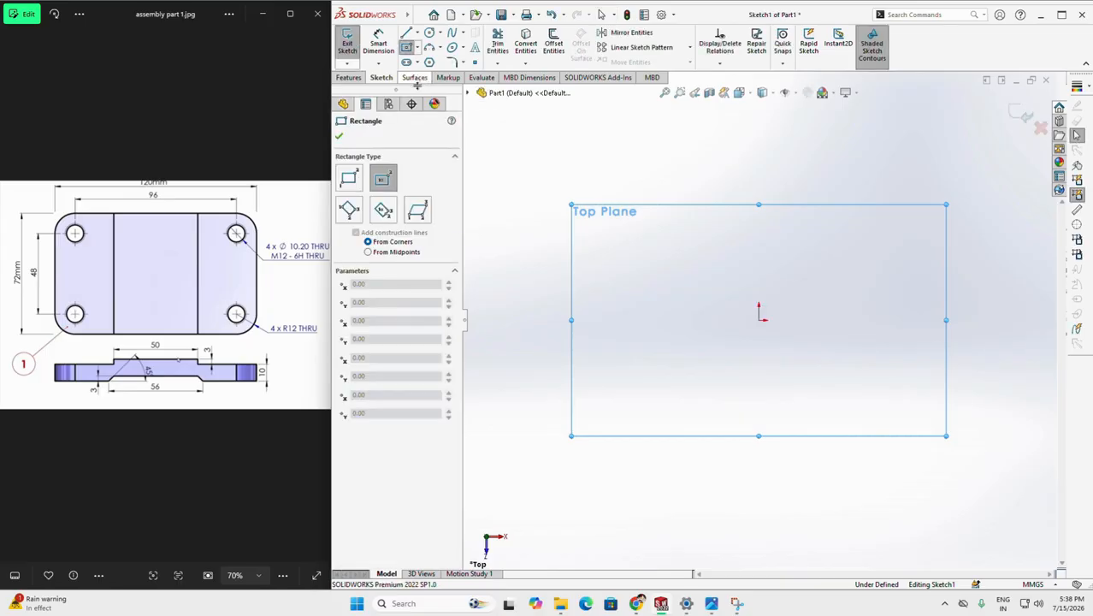
pyautogui.click(758, 321)
pyautogui.click(891, 241)
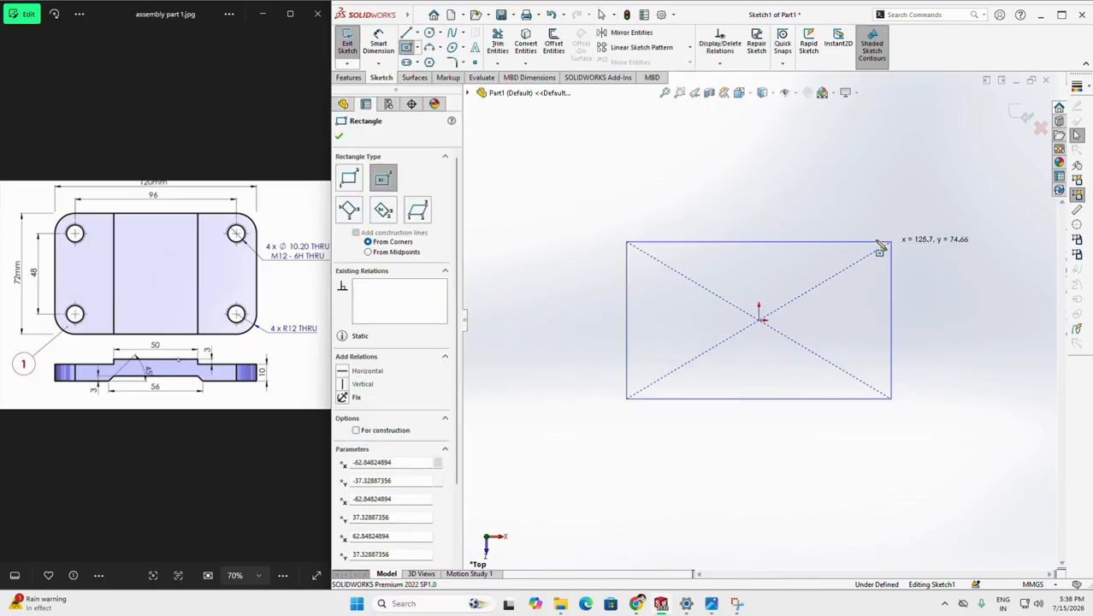
# Step: Dimension the rectangle to 120 mm long and 72 mm wide
pyautogui.click(382, 53)
pyautogui.click(800, 242)
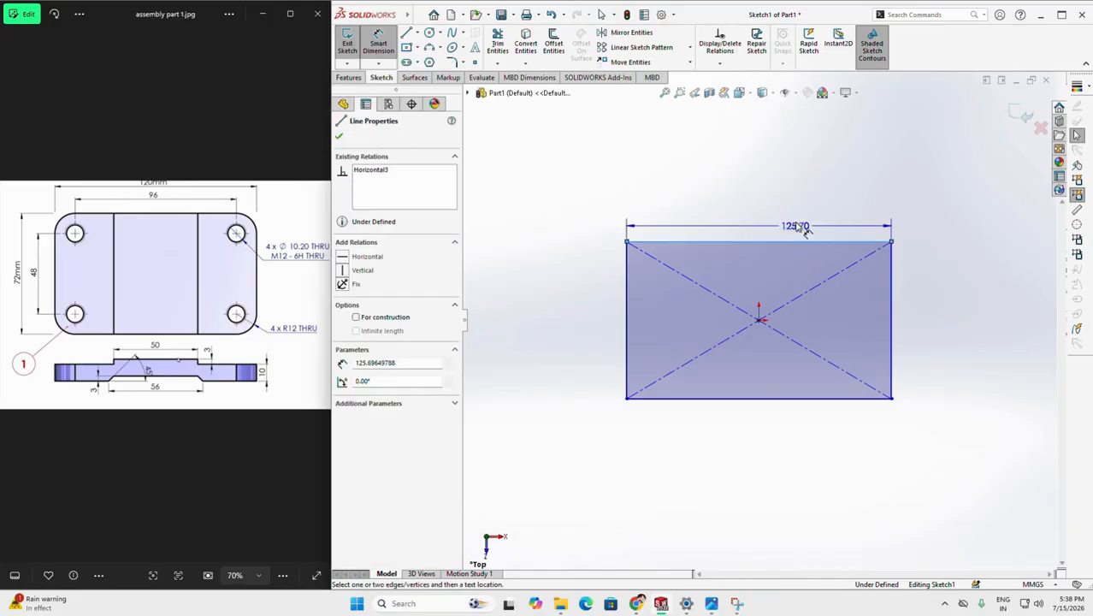
pyautogui.click(803, 203)
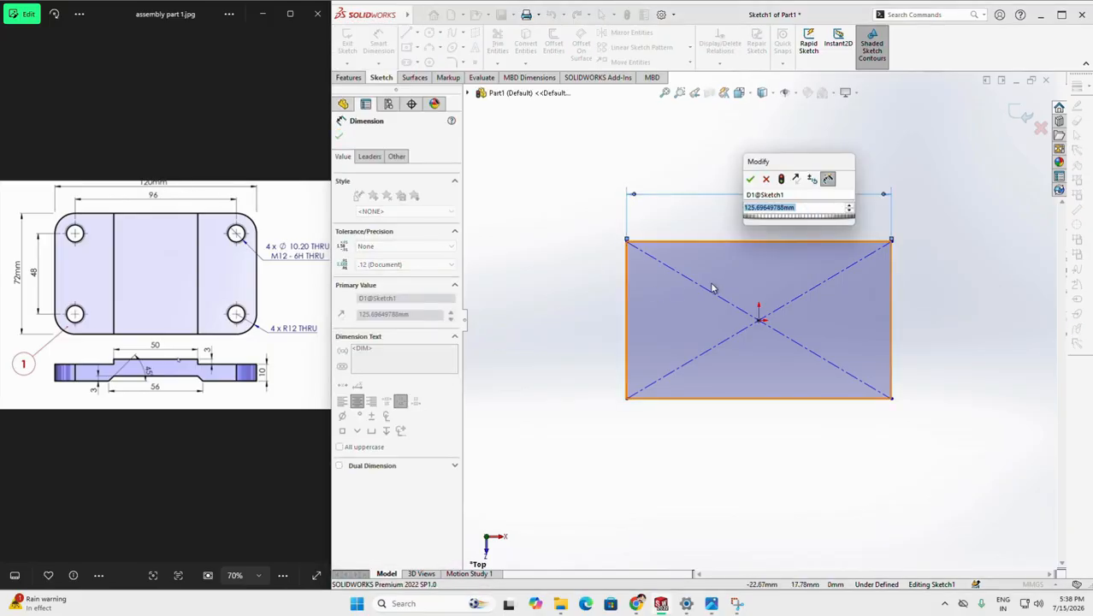
pyautogui.write('120')
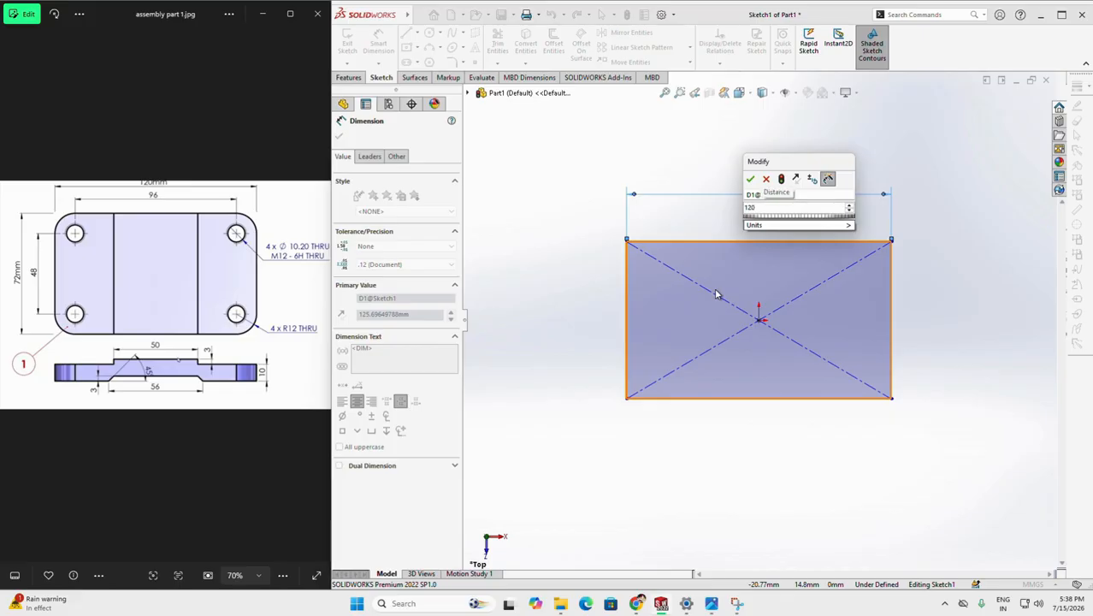
pyautogui.press('Return')
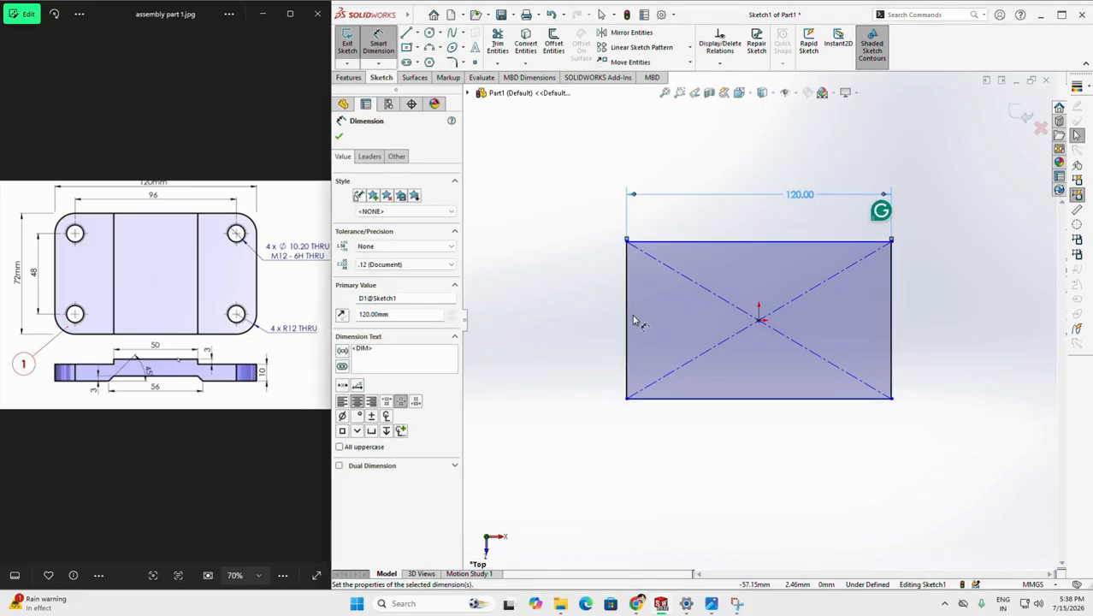
pyautogui.click(628, 319)
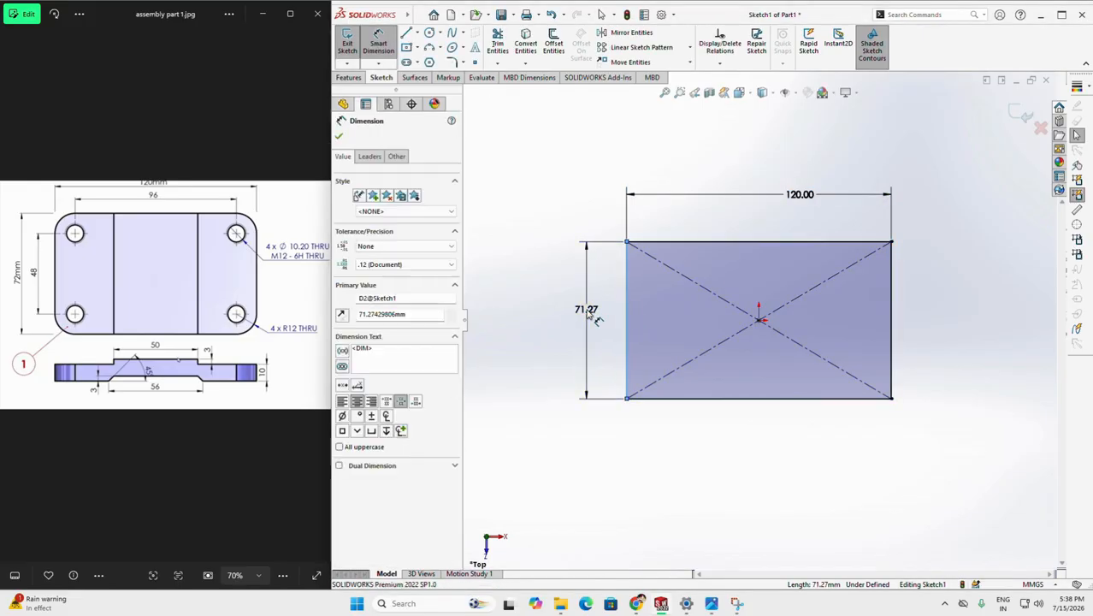
pyautogui.click(587, 310)
pyautogui.write('72')
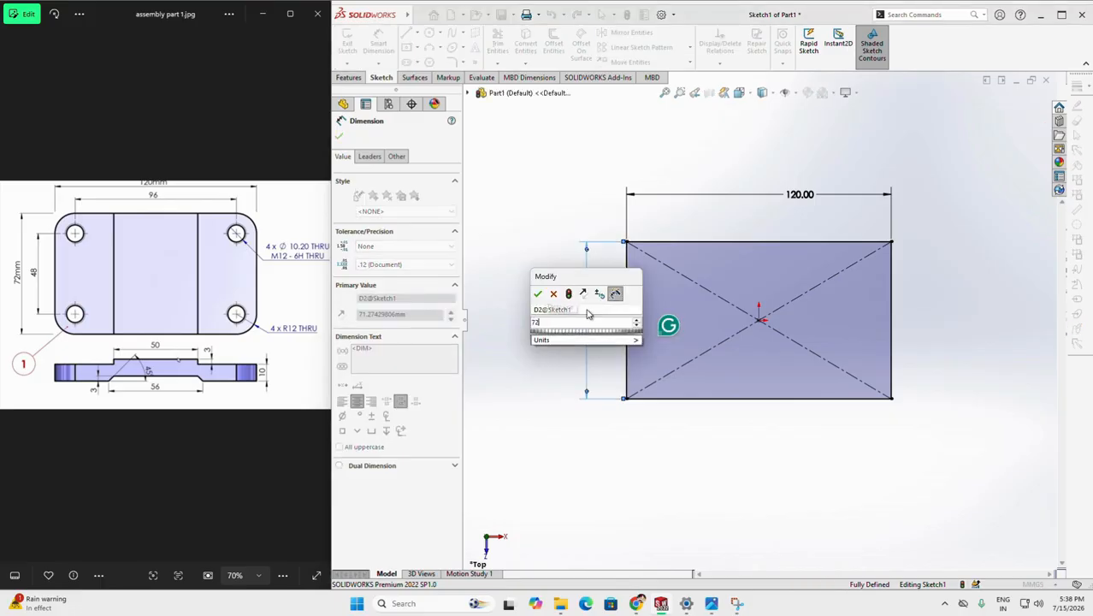
pyautogui.press('Return')
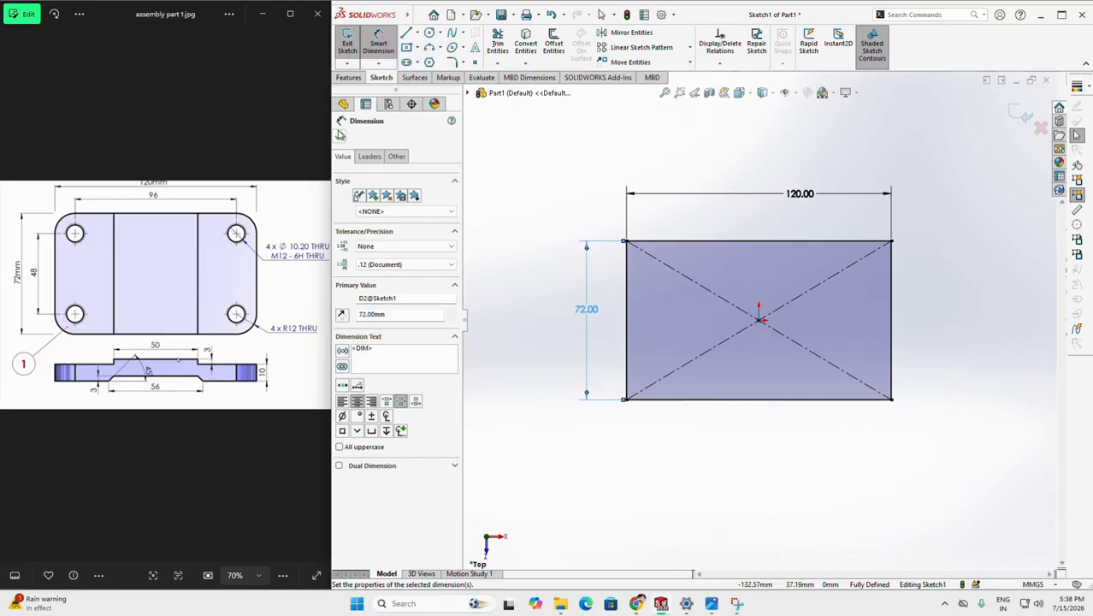
pyautogui.click(339, 137)
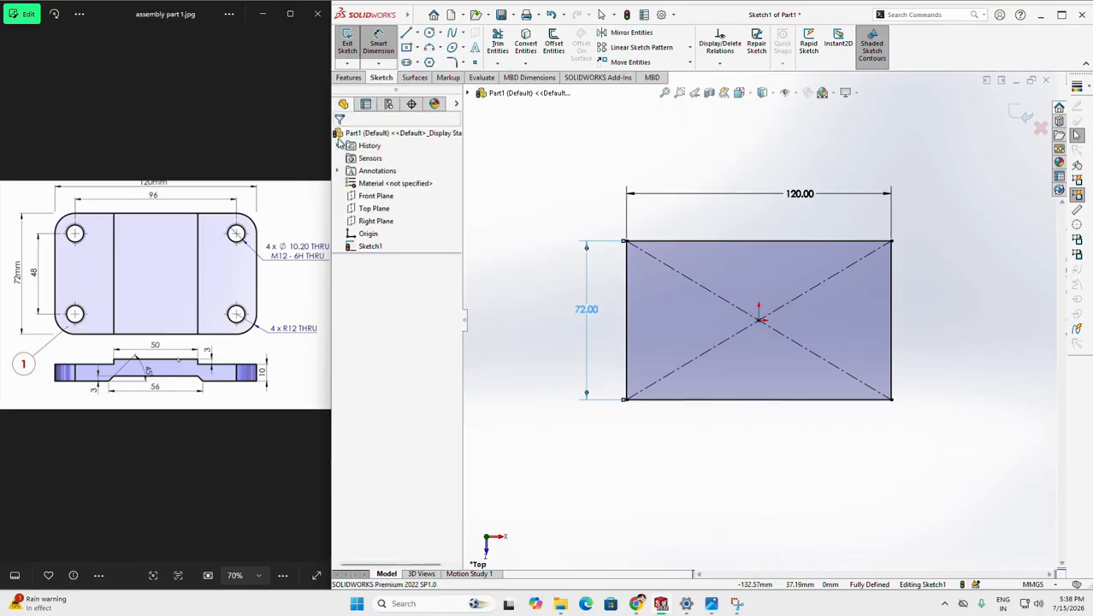
# Step: Extrude the rectangle as a blind boss 10 mm thick
pyautogui.click(348, 78)
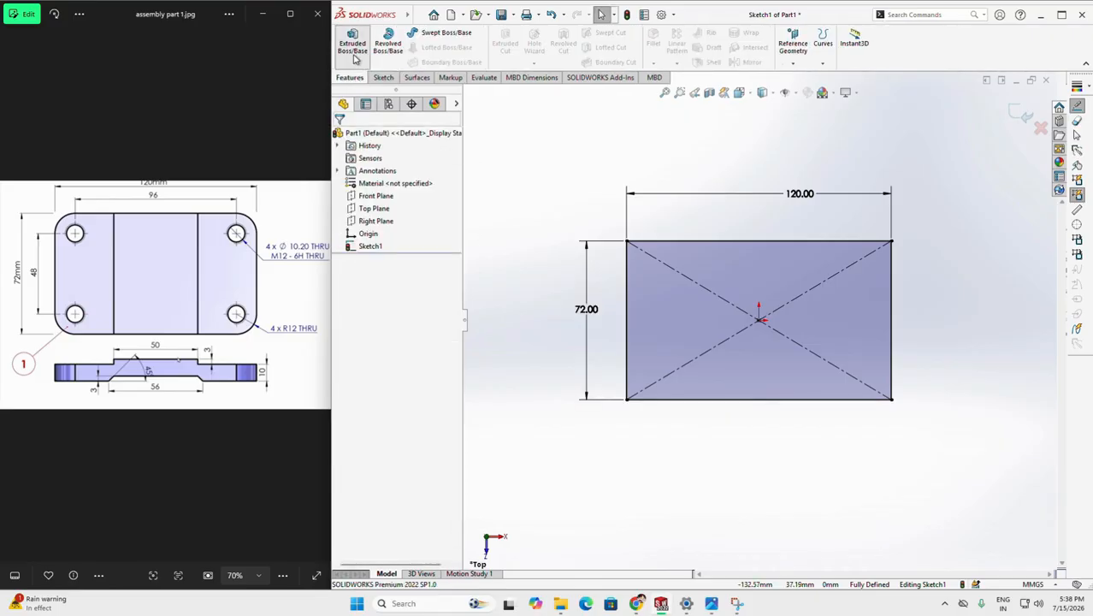
pyautogui.click(354, 53)
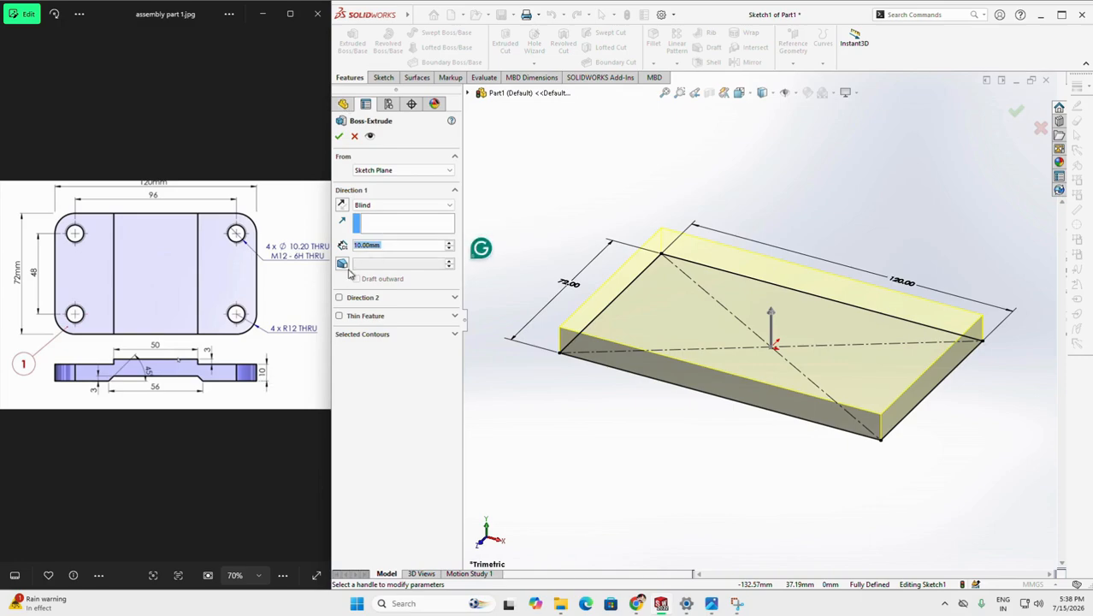
pyautogui.click(340, 137)
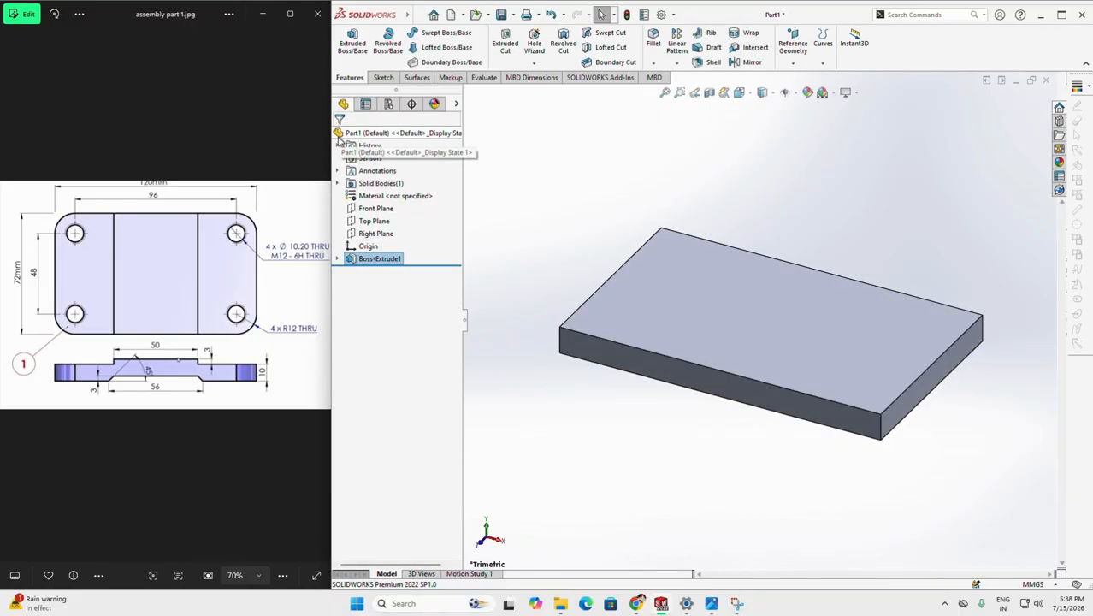
# Step: Fillet the four short vertical corner edges of the plate with a 12 mm radius
pyautogui.click(651, 42)
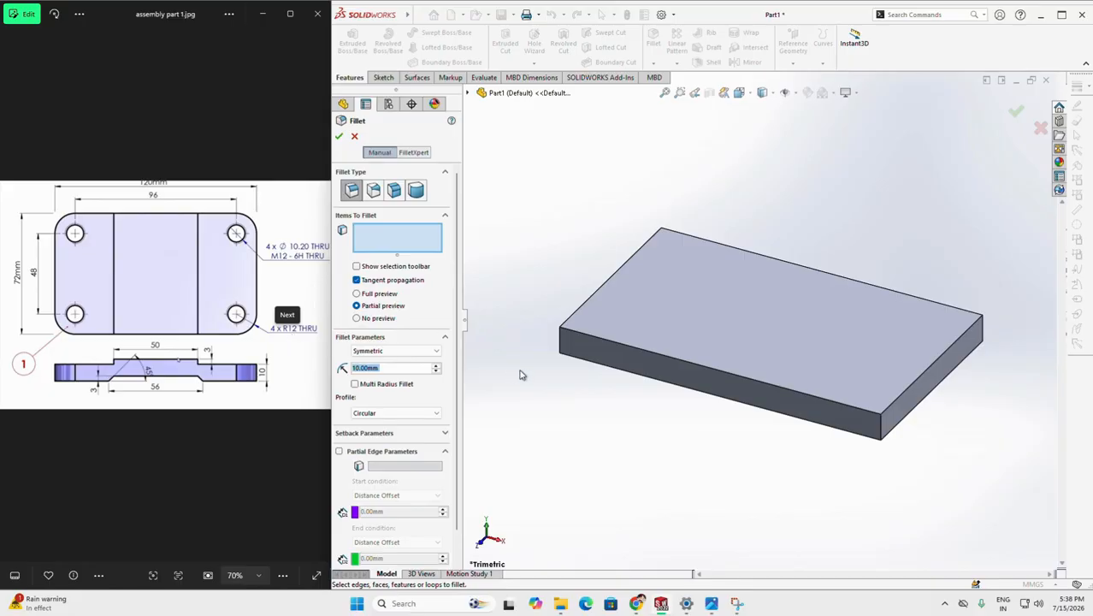
pyautogui.click(883, 431)
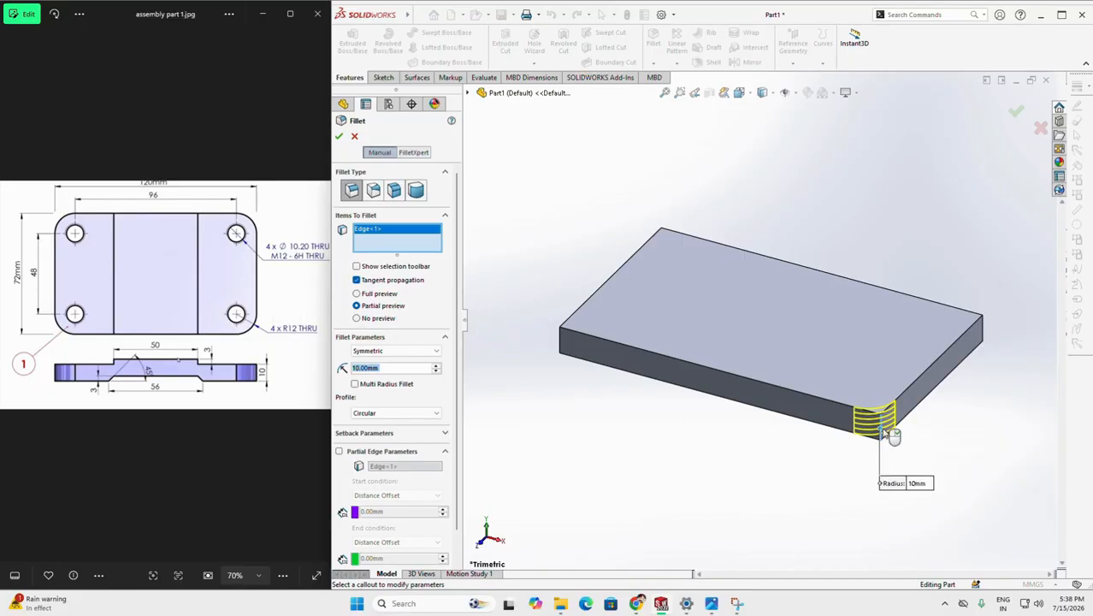
pyautogui.moveTo(671, 470); pyautogui.dragTo(788, 480, button='middle')
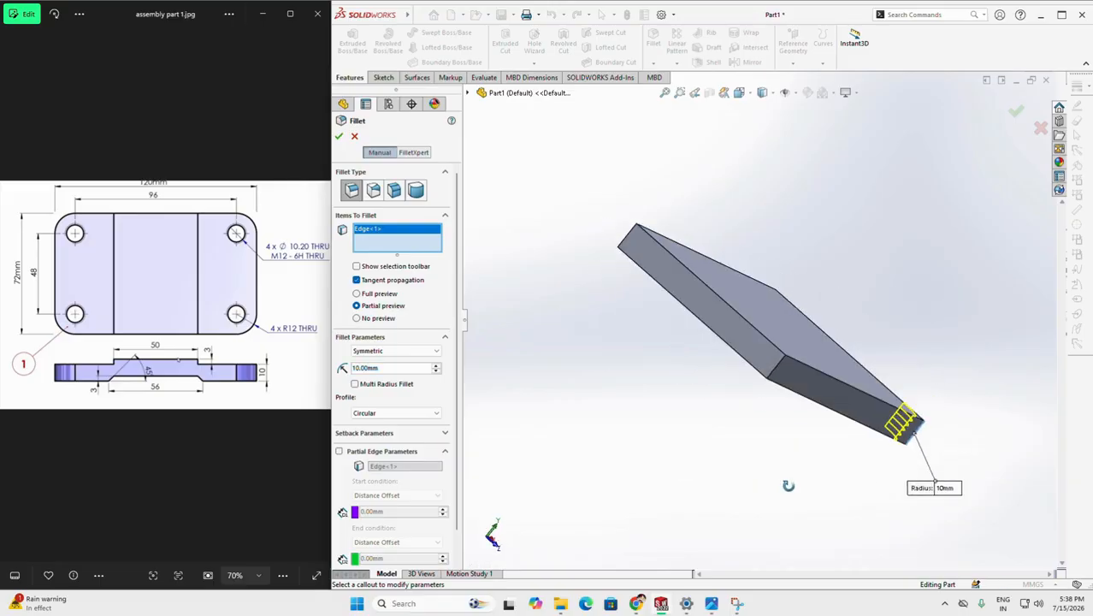
pyautogui.click(777, 373)
pyautogui.moveTo(785, 371); pyautogui.dragTo(744, 450, button='middle')
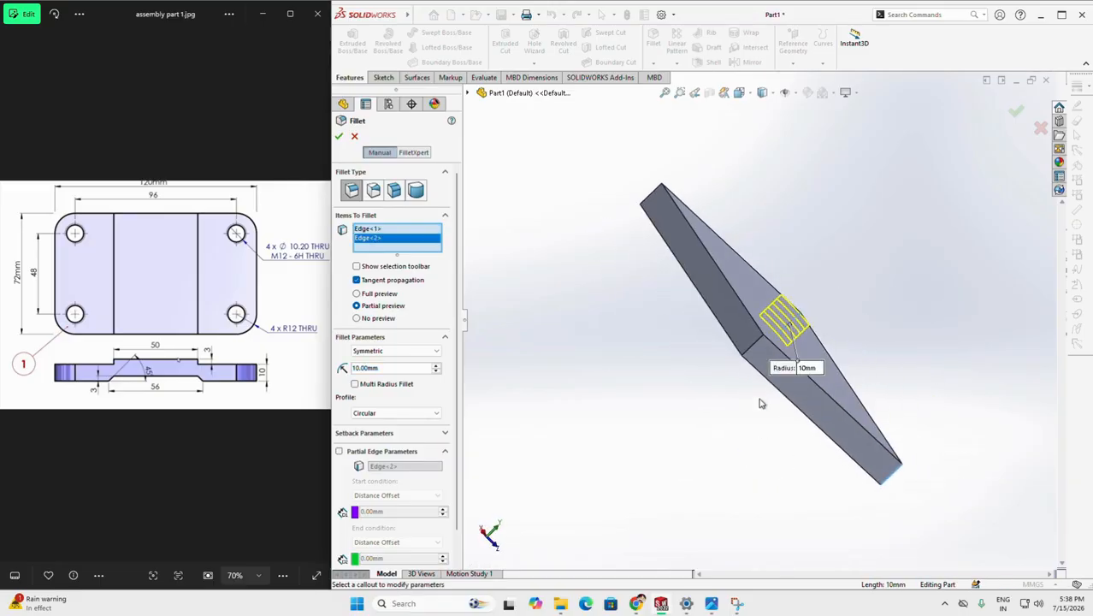
pyautogui.click(746, 347)
pyautogui.moveTo(725, 364); pyautogui.dragTo(678, 527, button='middle')
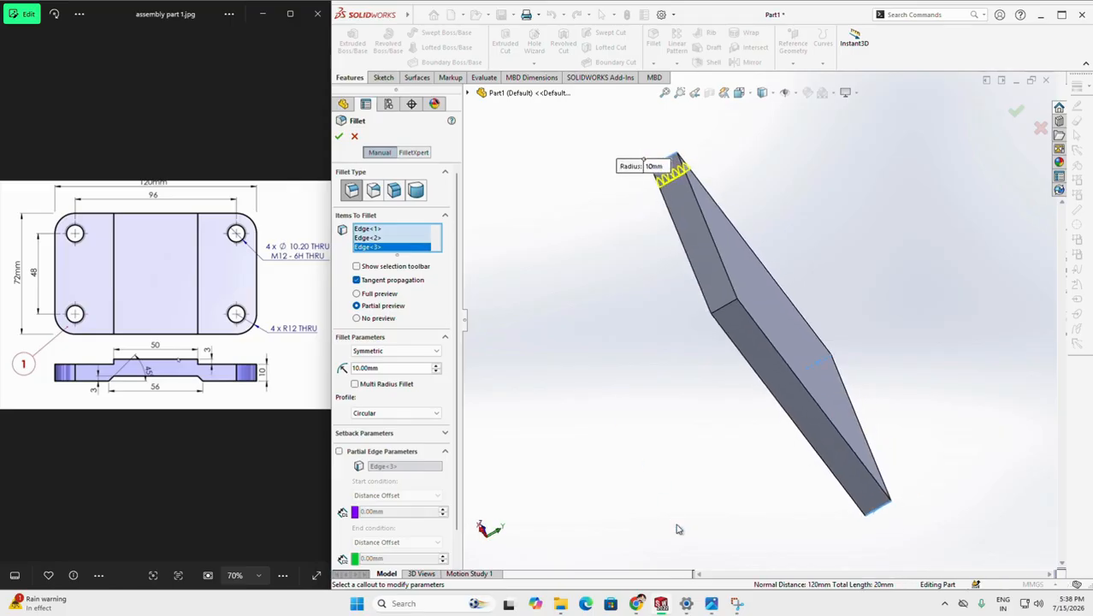
pyautogui.click(723, 313)
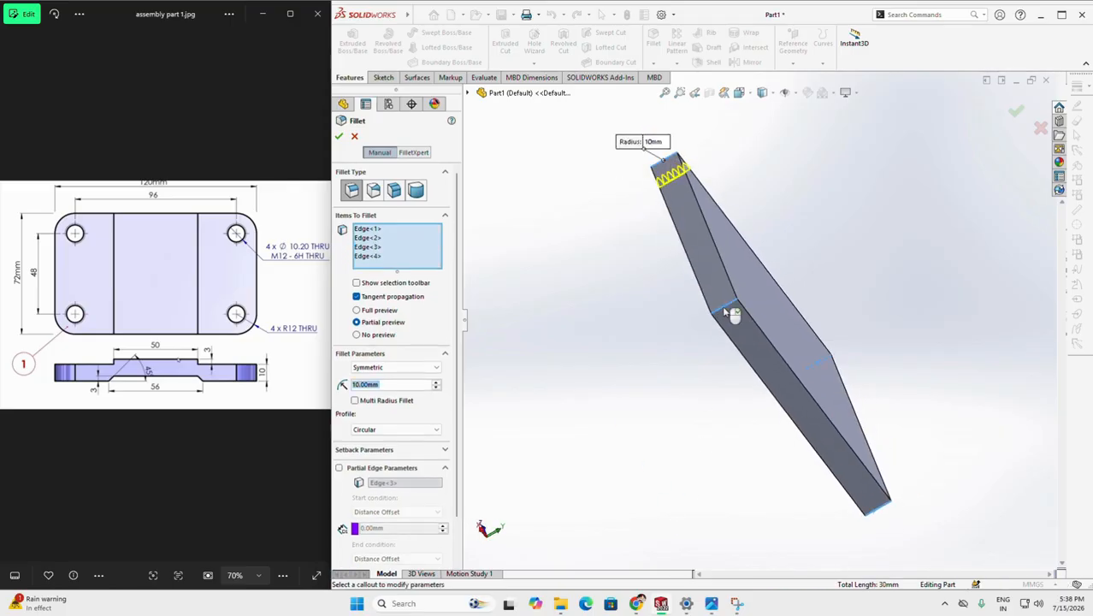
pyautogui.click(359, 385)
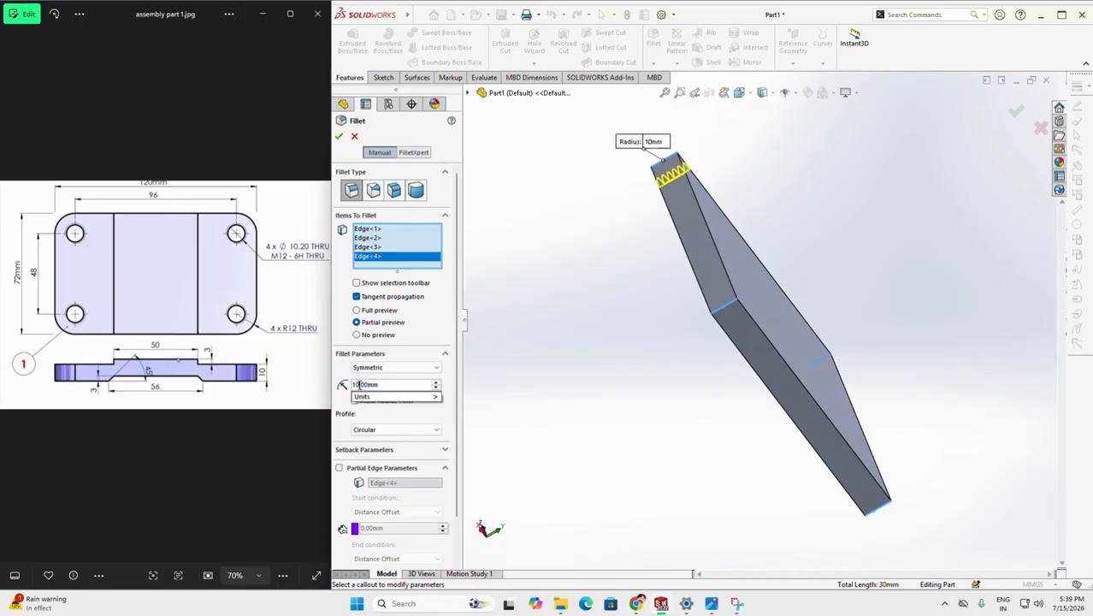
pyautogui.press('BackSpace')
pyautogui.write('2')
pyautogui.press('Return')
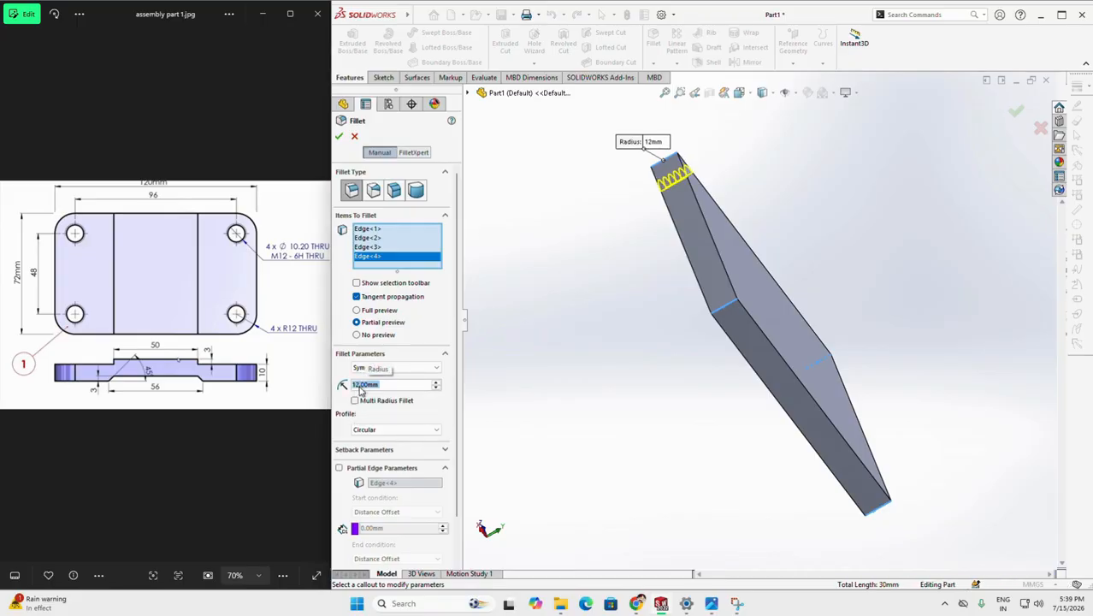
pyautogui.click(339, 137)
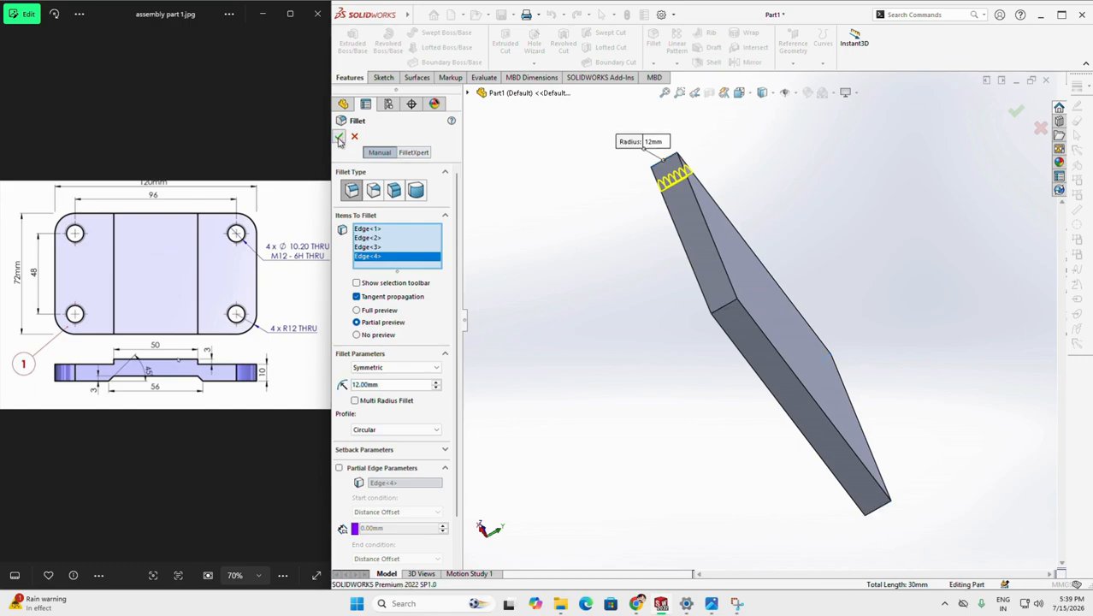
# Step: Add four M12 DIN bottoming tapped holes on the plate's top face, centered on the four rounded corners
pyautogui.moveTo(719, 498); pyautogui.dragTo(683, 526, button='middle')
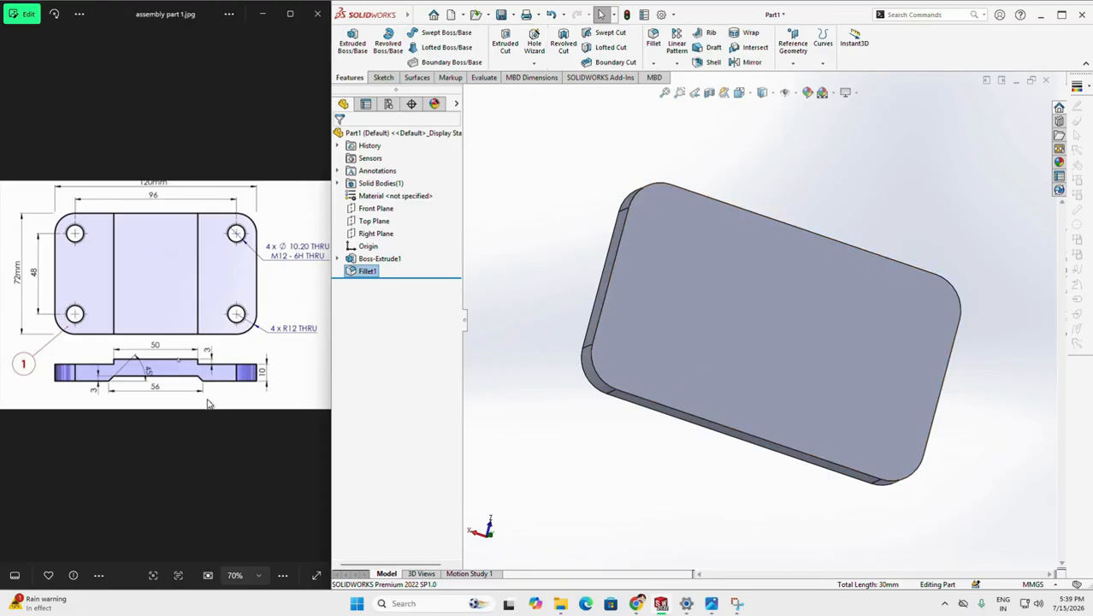
pyautogui.click(534, 45)
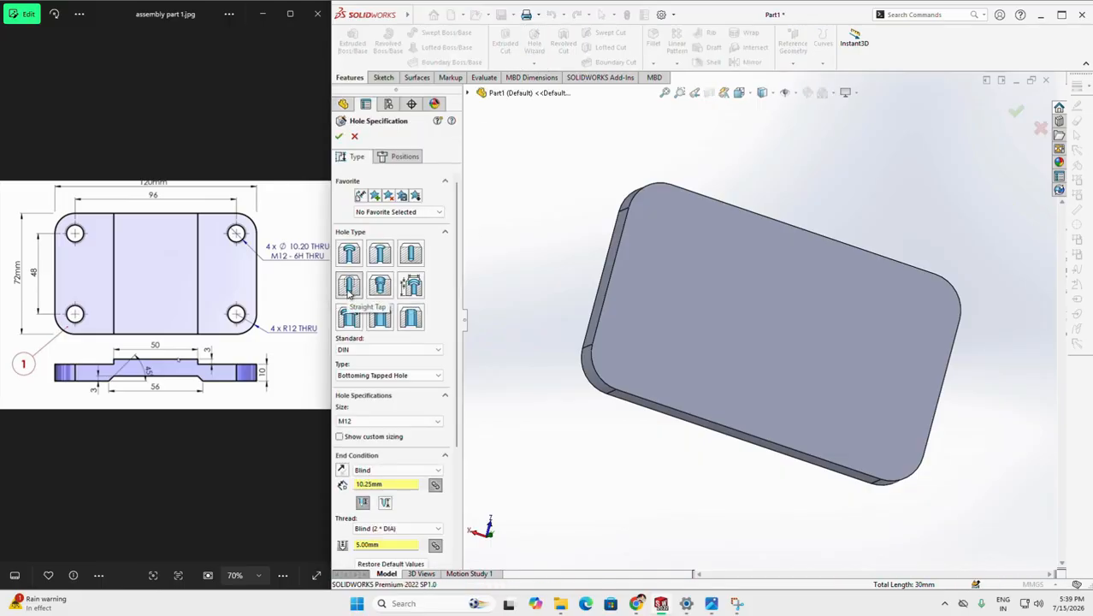
pyautogui.click(407, 161)
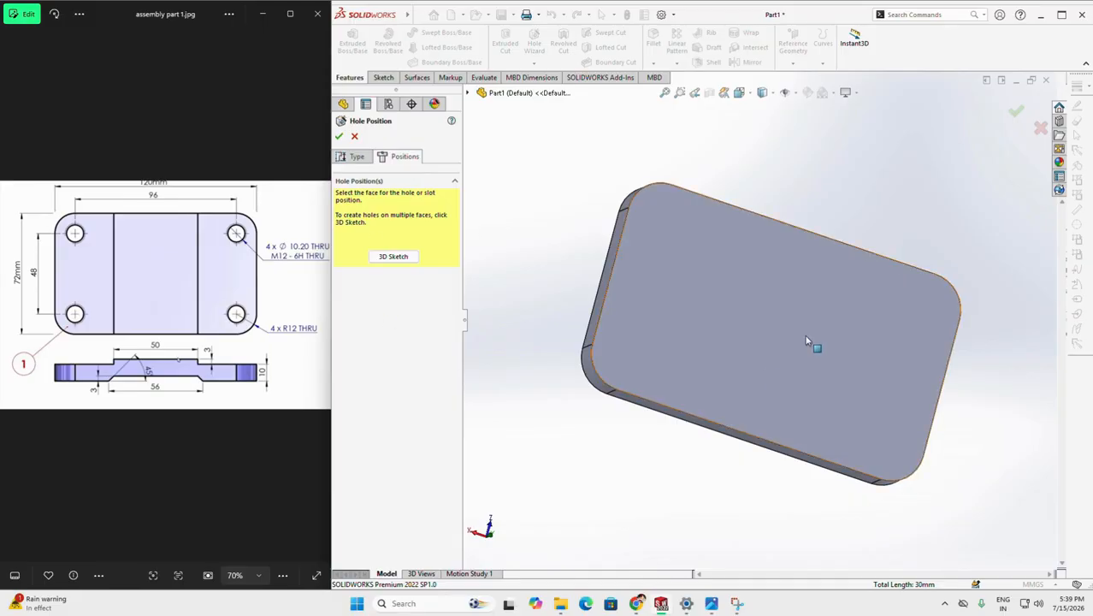
pyautogui.click(785, 345)
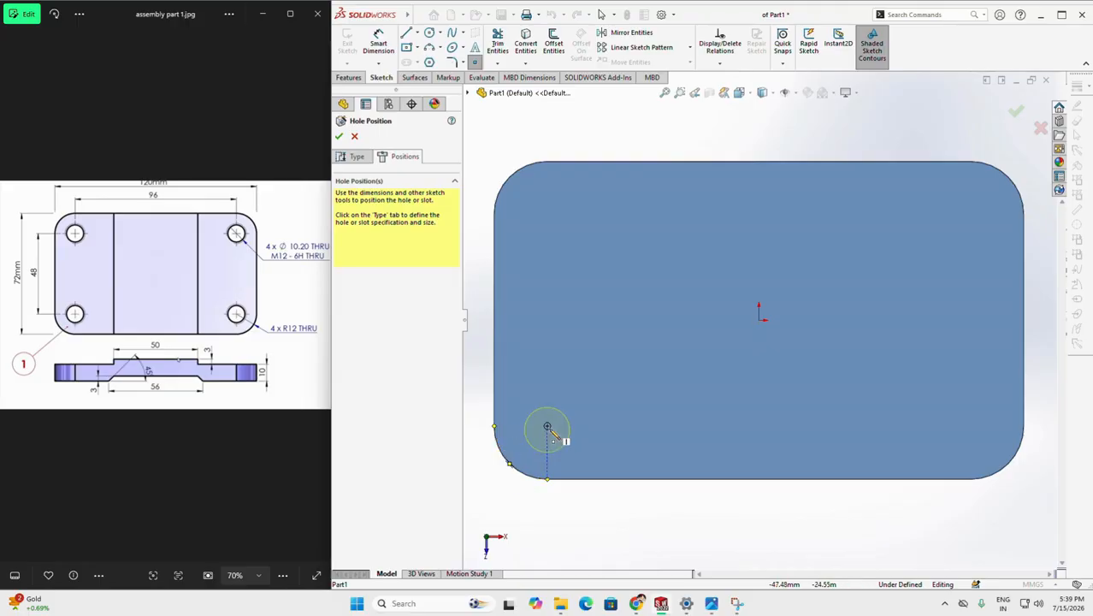
pyautogui.click(548, 427)
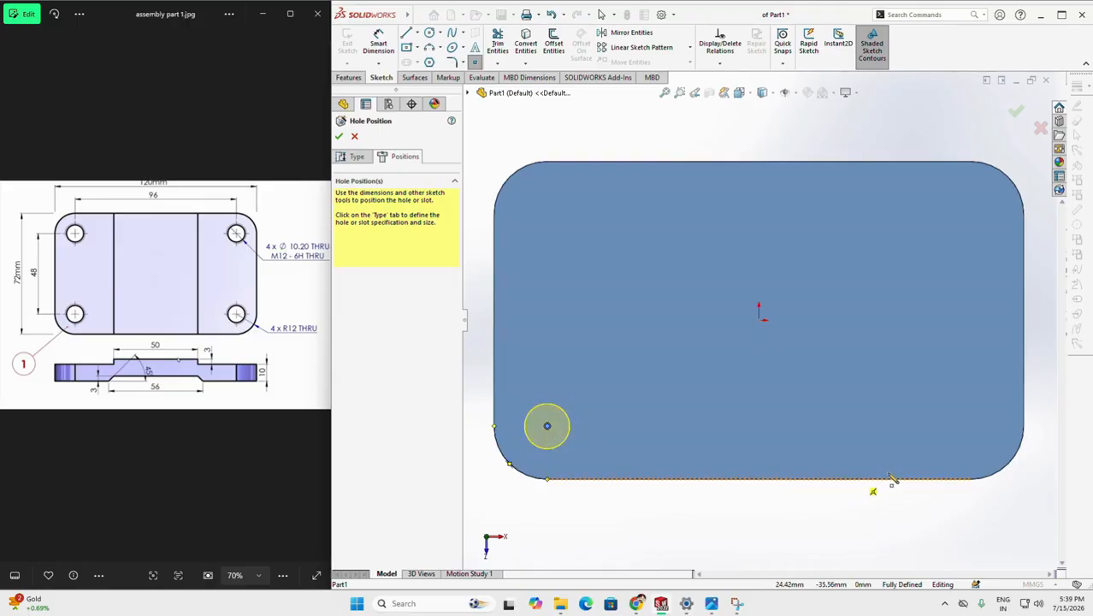
pyautogui.click(970, 428)
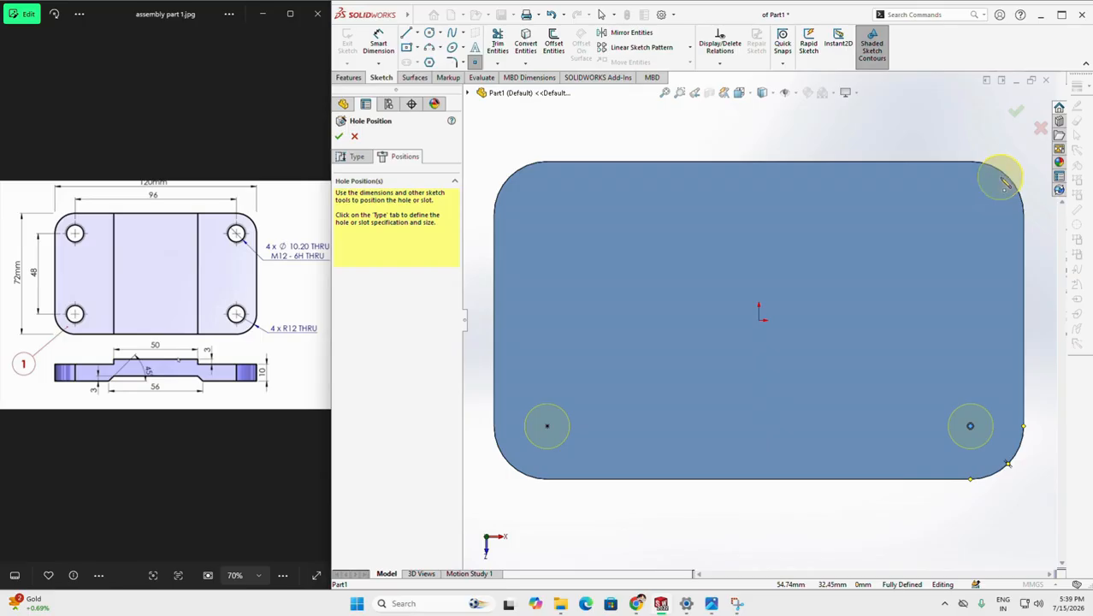
pyautogui.click(972, 217)
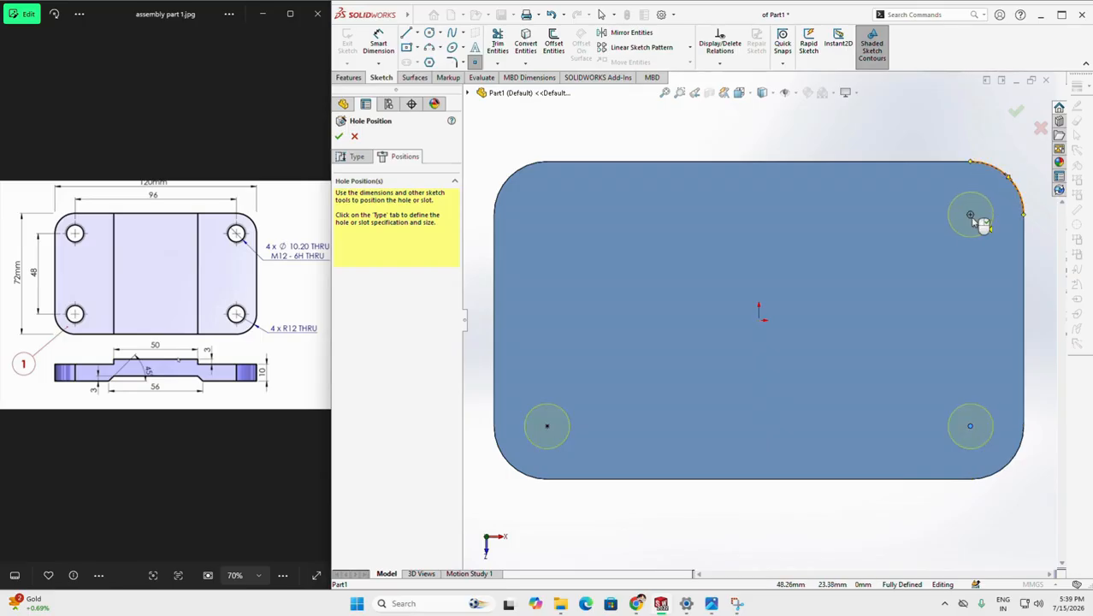
pyautogui.click(547, 215)
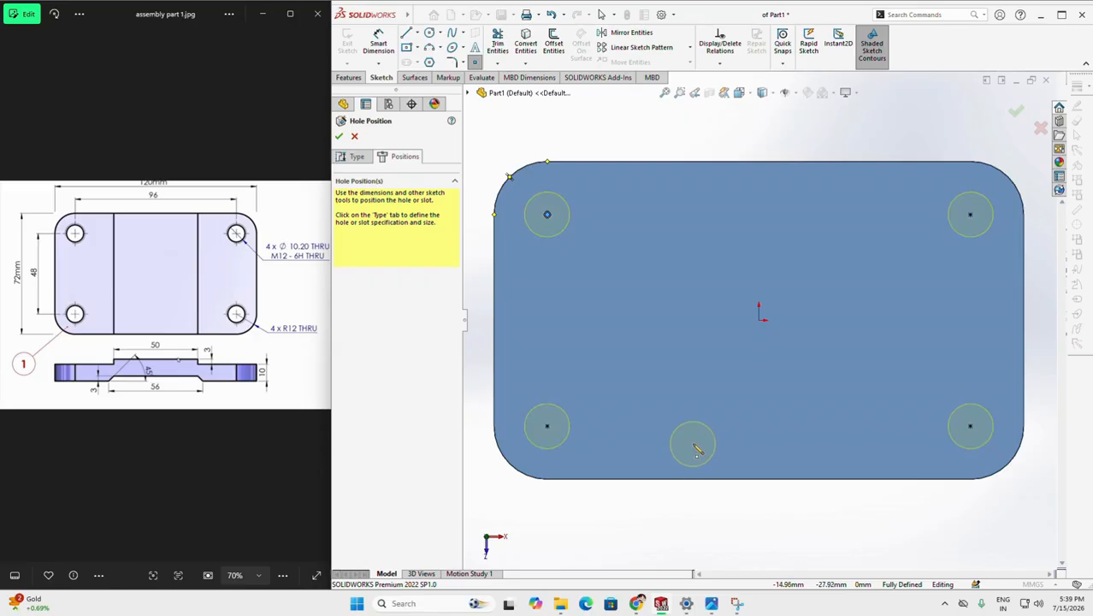
pyautogui.moveTo(690, 416); pyautogui.dragTo(673, 359, button='middle')
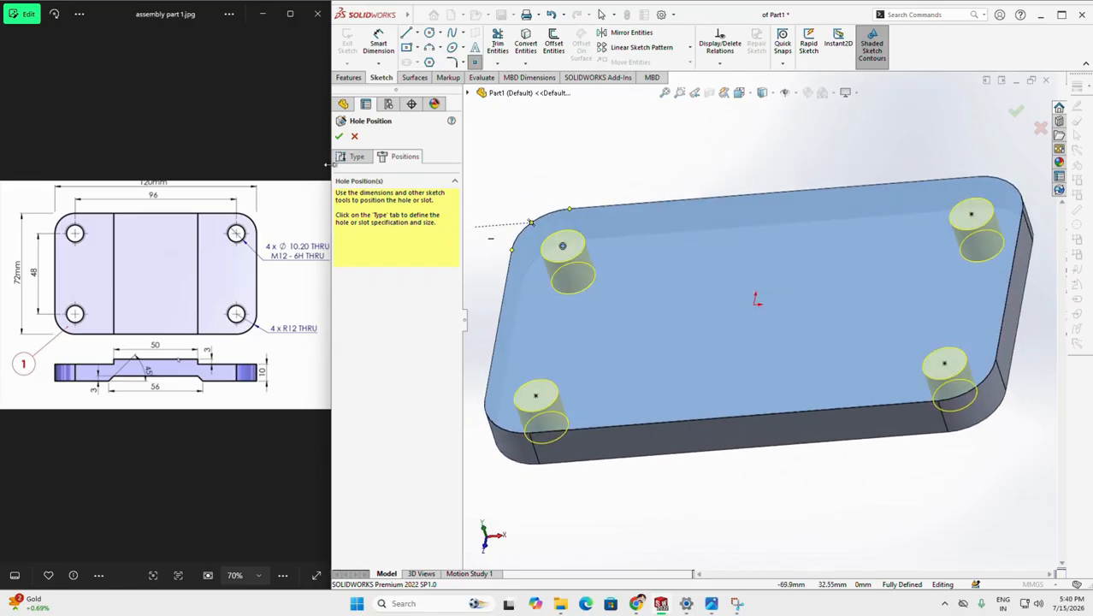
pyautogui.click(338, 138)
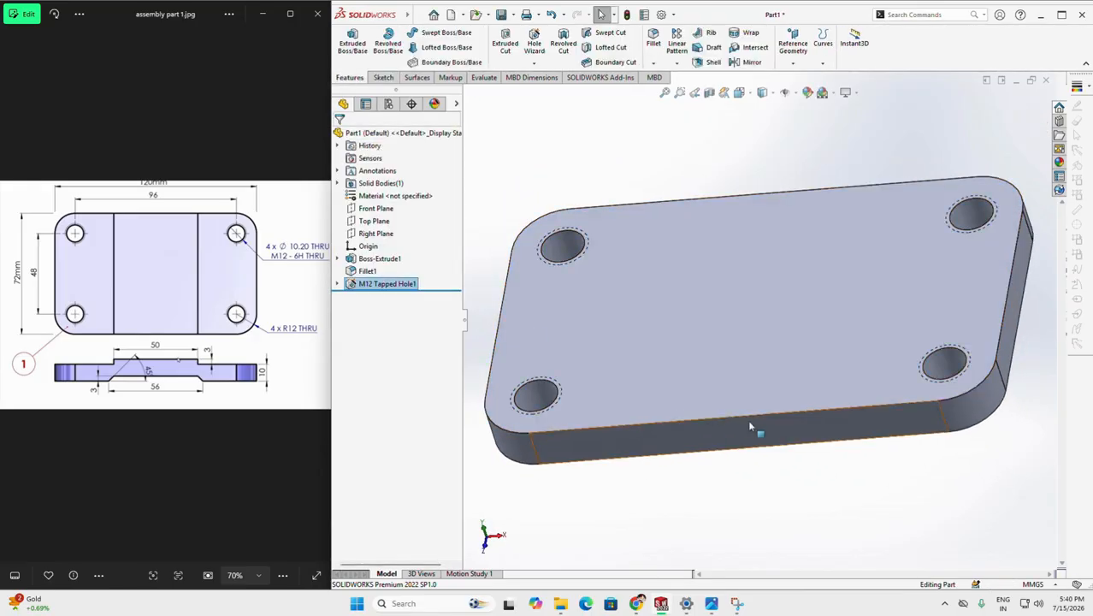
# Step: Turn on shaded cosmetic threads in the document's detailing properties
pyautogui.moveTo(748, 419); pyautogui.dragTo(658, 175, button='middle')
pyautogui.click(660, 14)
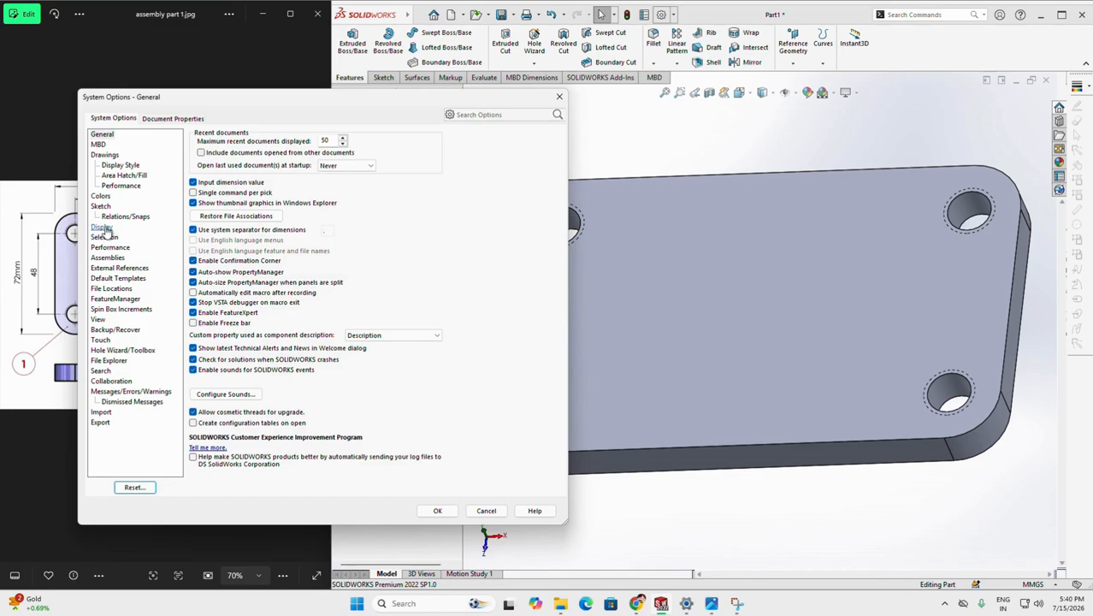
pyautogui.click(168, 119)
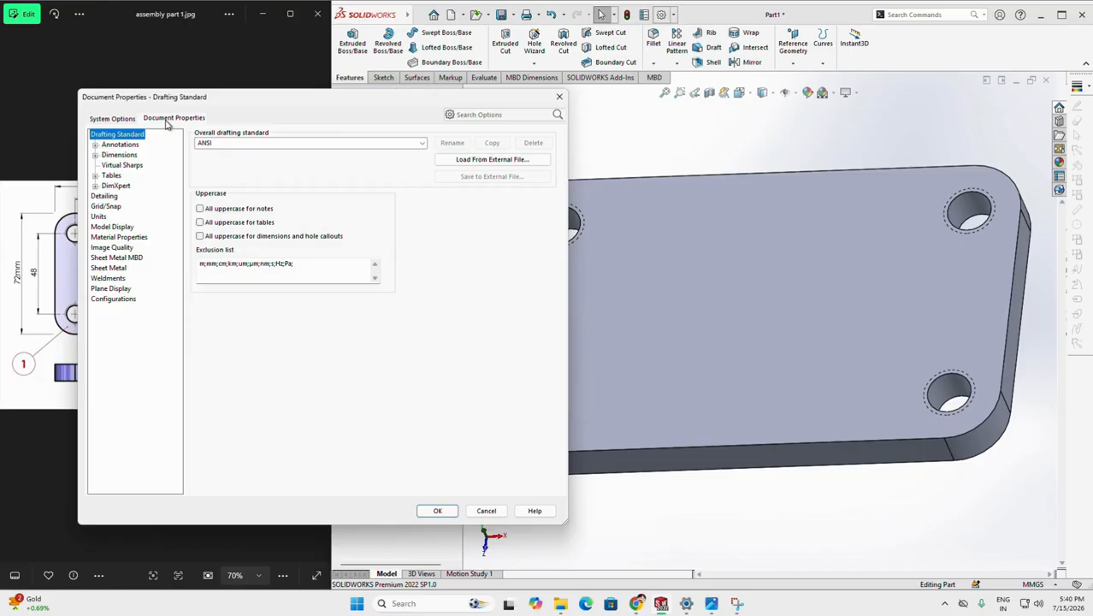
pyautogui.click(104, 198)
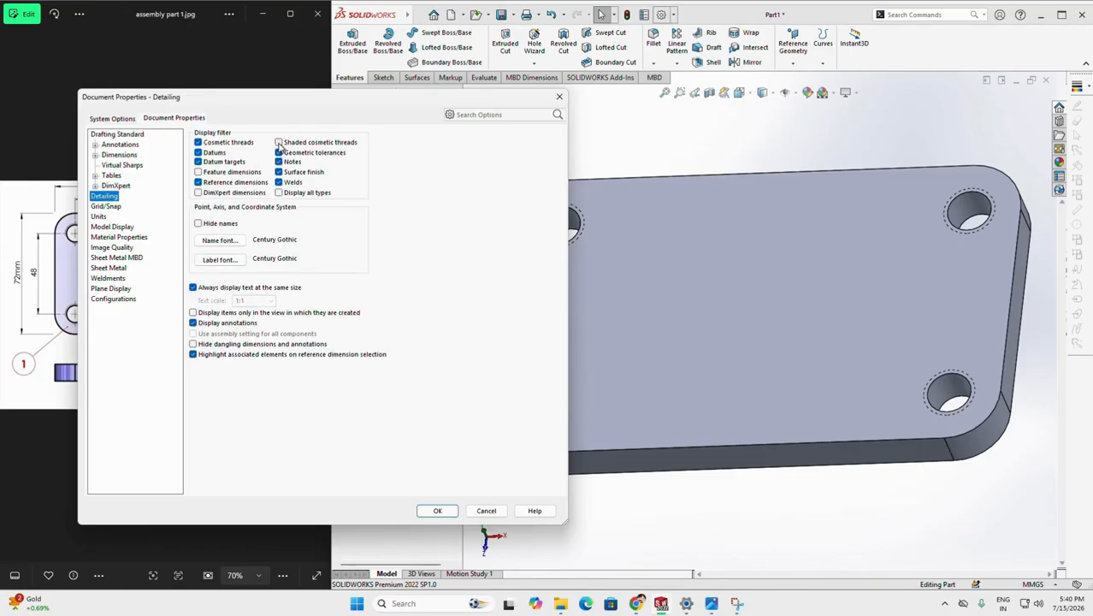
pyautogui.click(279, 142)
pyautogui.click(433, 513)
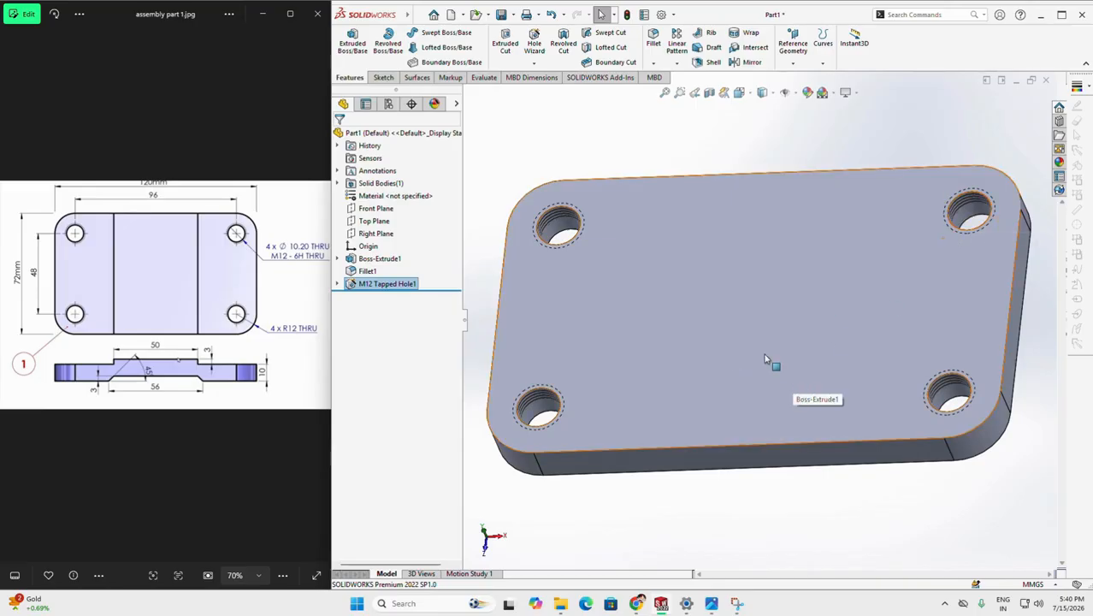
# Step: Sketch a center rectangle about 43 by 90 mm on the plate's top face, centered on the origin
pyautogui.click(747, 338)
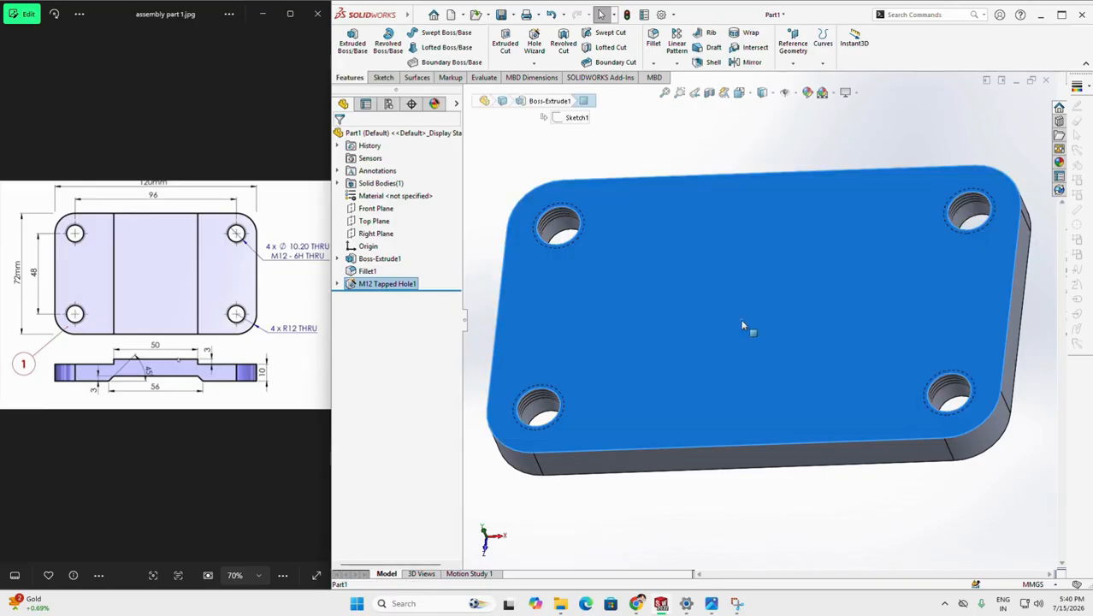
pyautogui.click(791, 288)
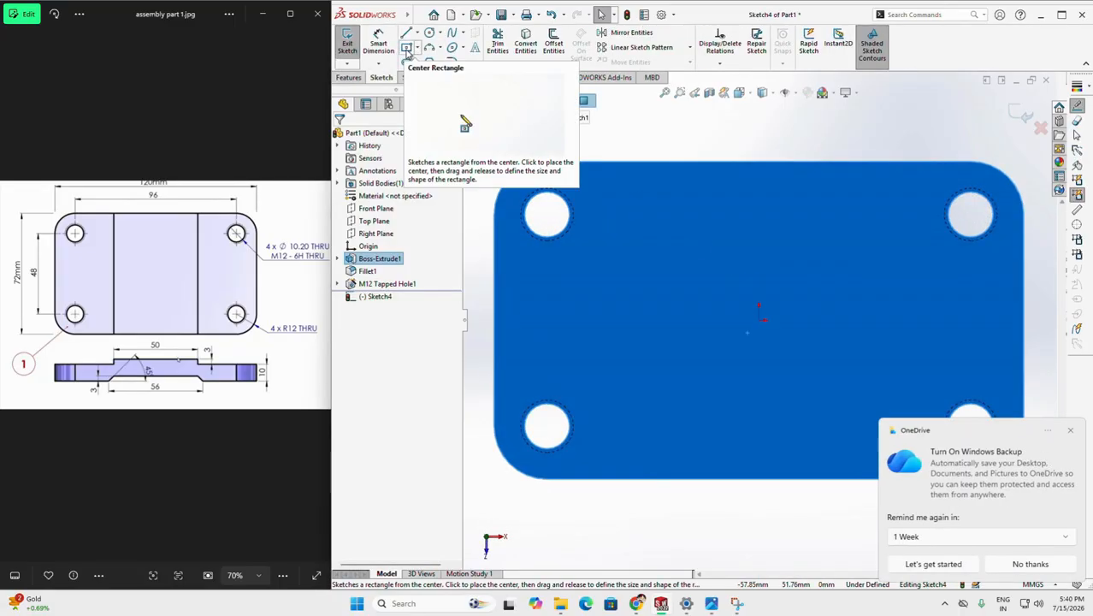
pyautogui.click(407, 49)
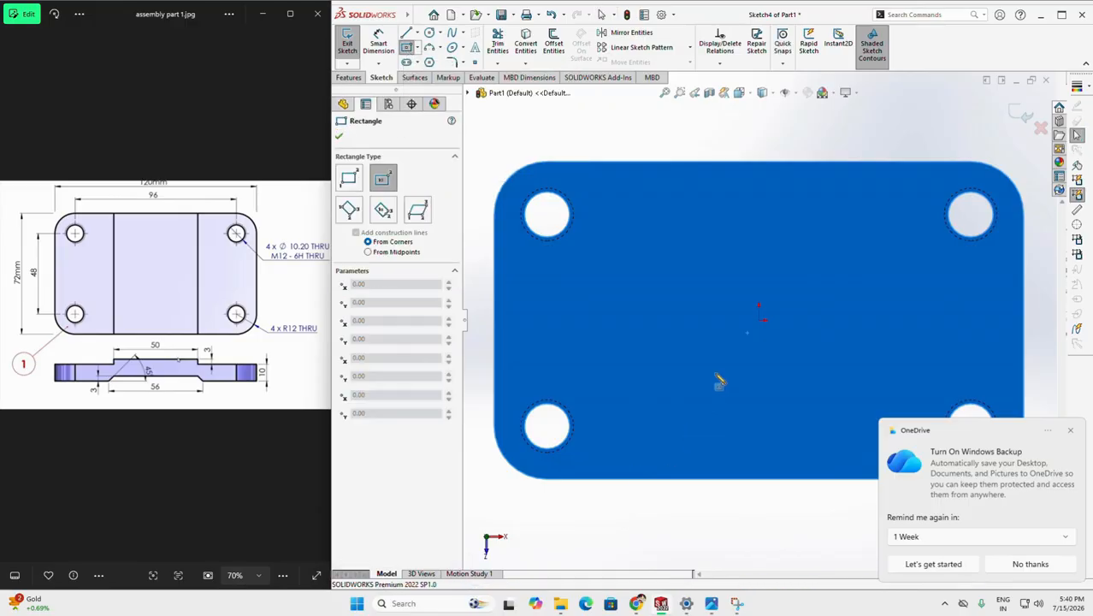
pyautogui.click(758, 319)
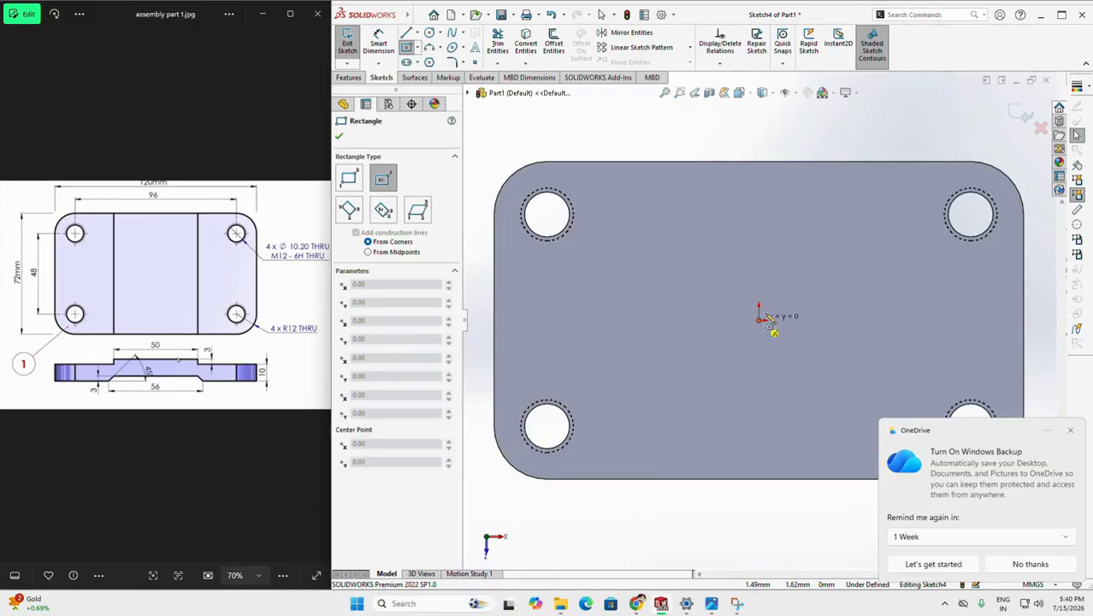
pyautogui.click(855, 124)
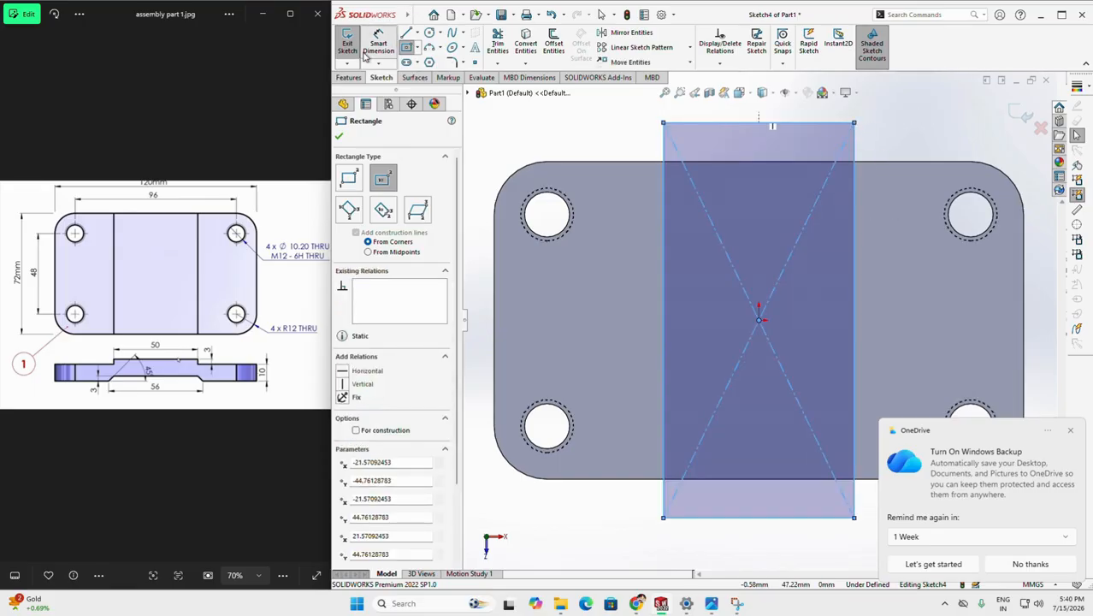
pyautogui.press('Escape')
# Step: Dimension the rectangle to 50 mm along the plate's length and 72 mm across its width
pyautogui.click(816, 124)
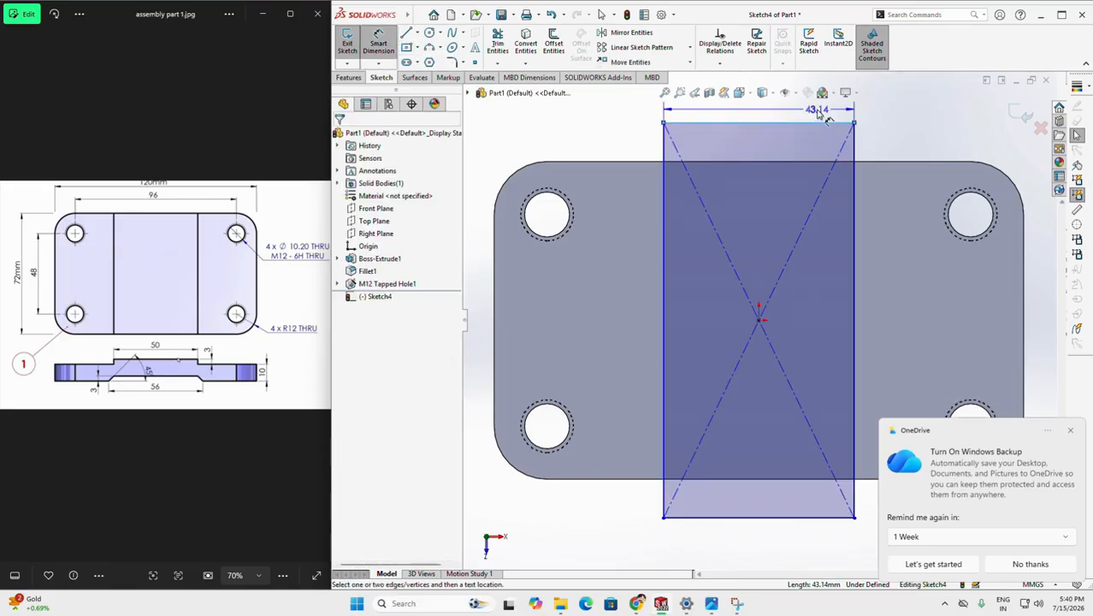
pyautogui.click(817, 113)
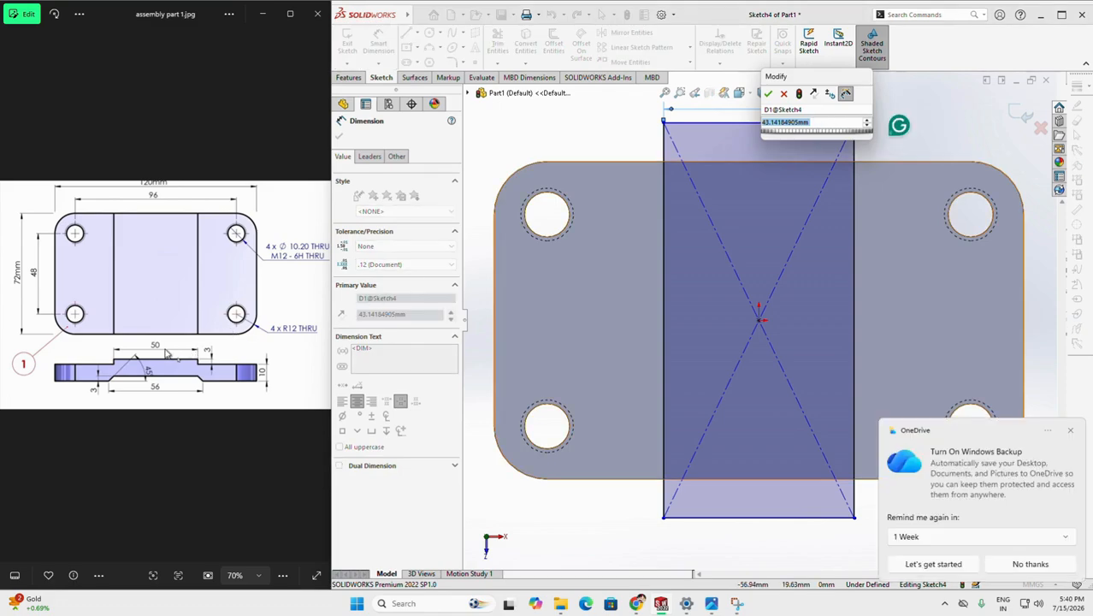
pyautogui.write('50')
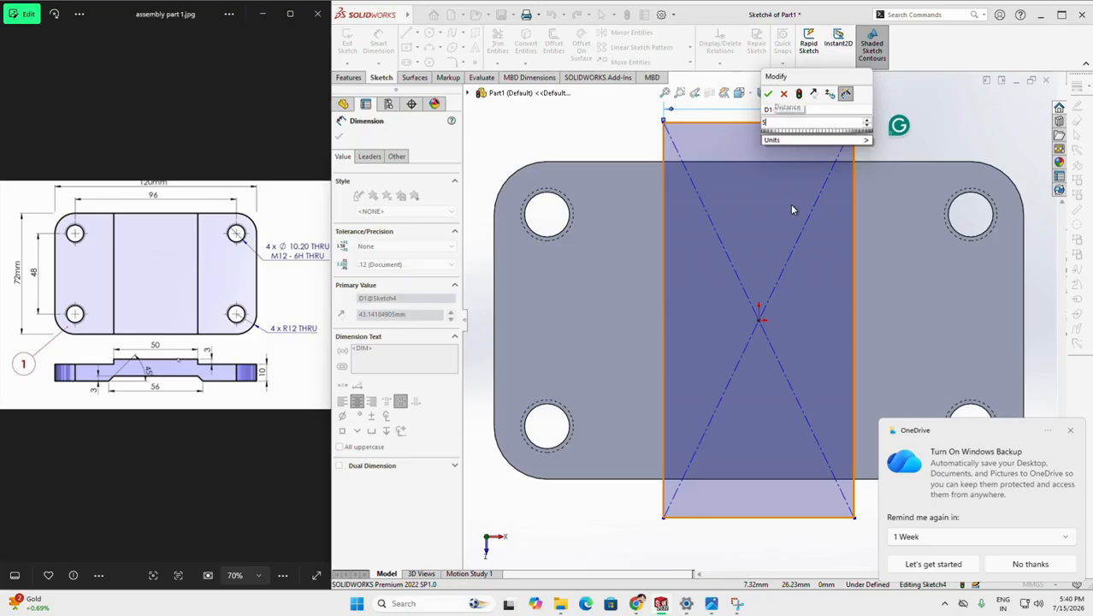
pyautogui.press('Return')
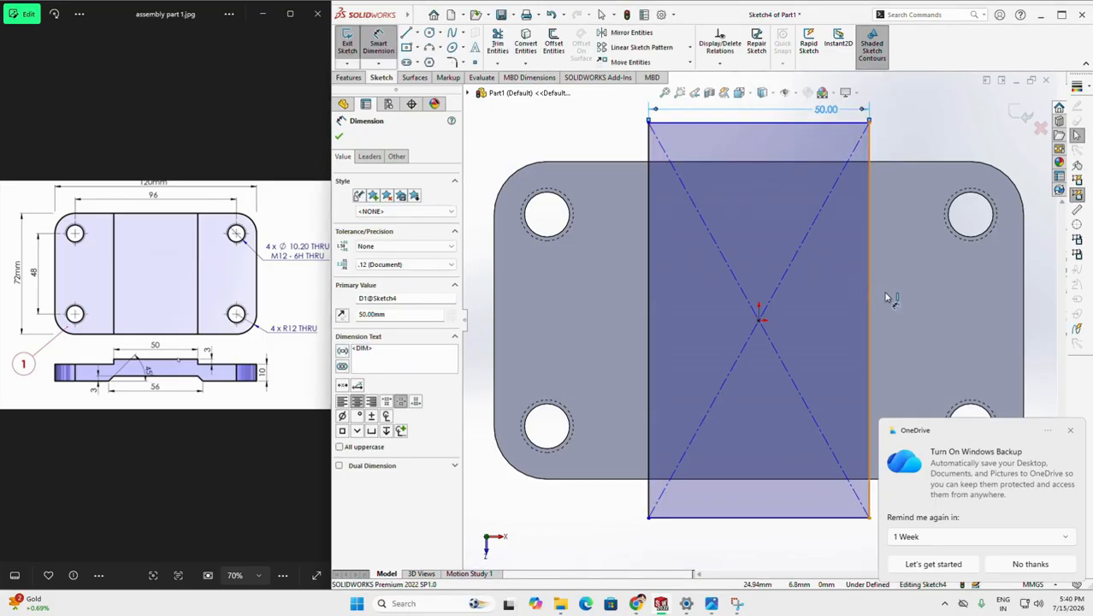
pyautogui.click(870, 294)
pyautogui.click(895, 293)
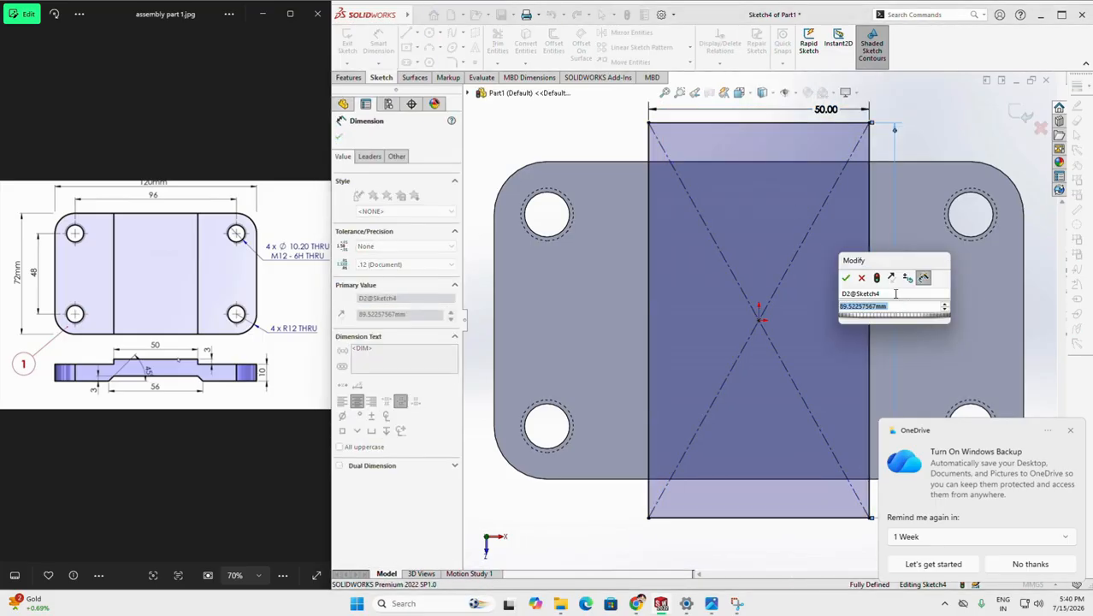
pyautogui.write('72')
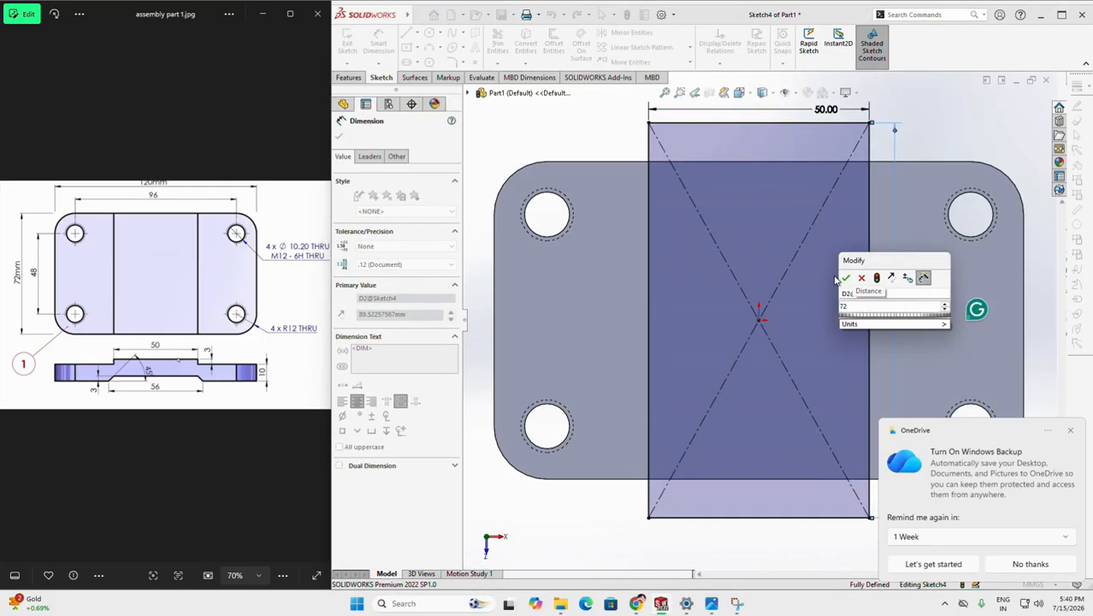
pyautogui.click(845, 280)
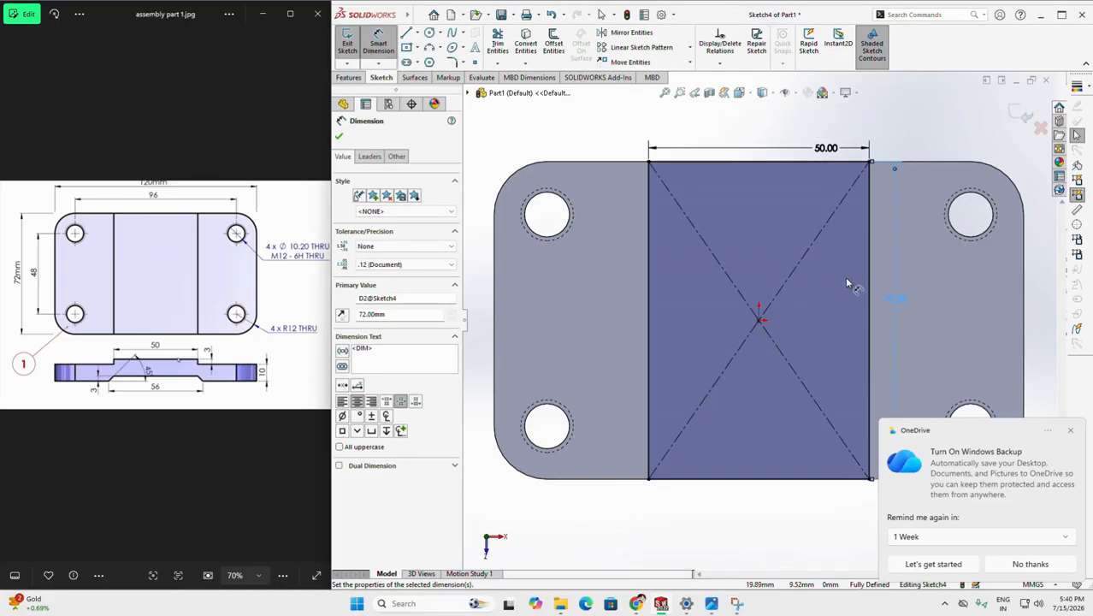
pyautogui.click(339, 137)
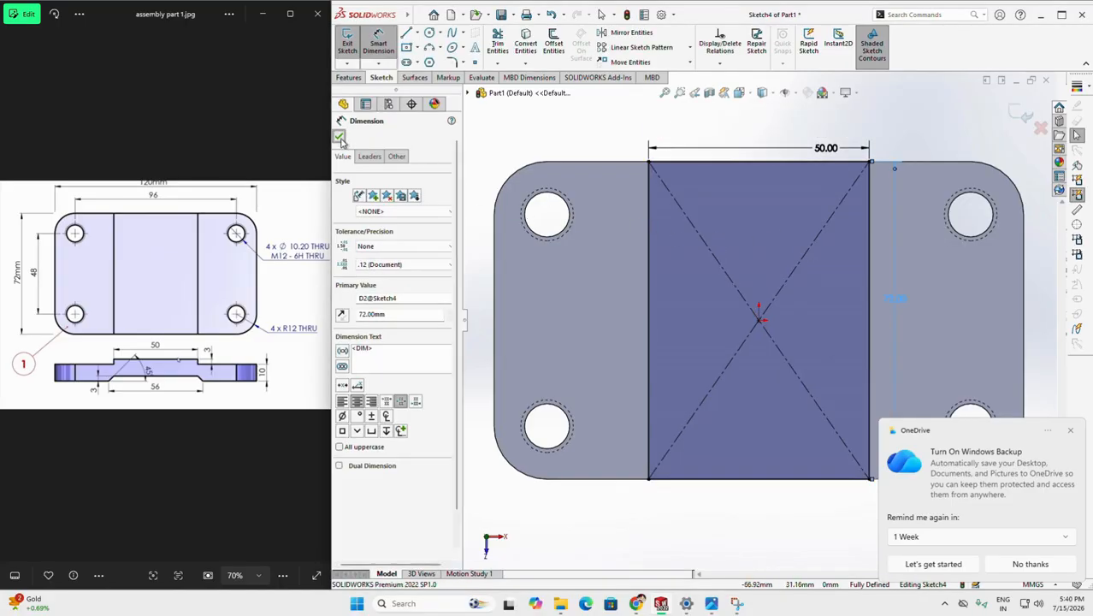
# Step: Extrude the rectangle as a blind boss 3 mm high, merged with the plate
pyautogui.click(350, 77)
pyautogui.click(352, 43)
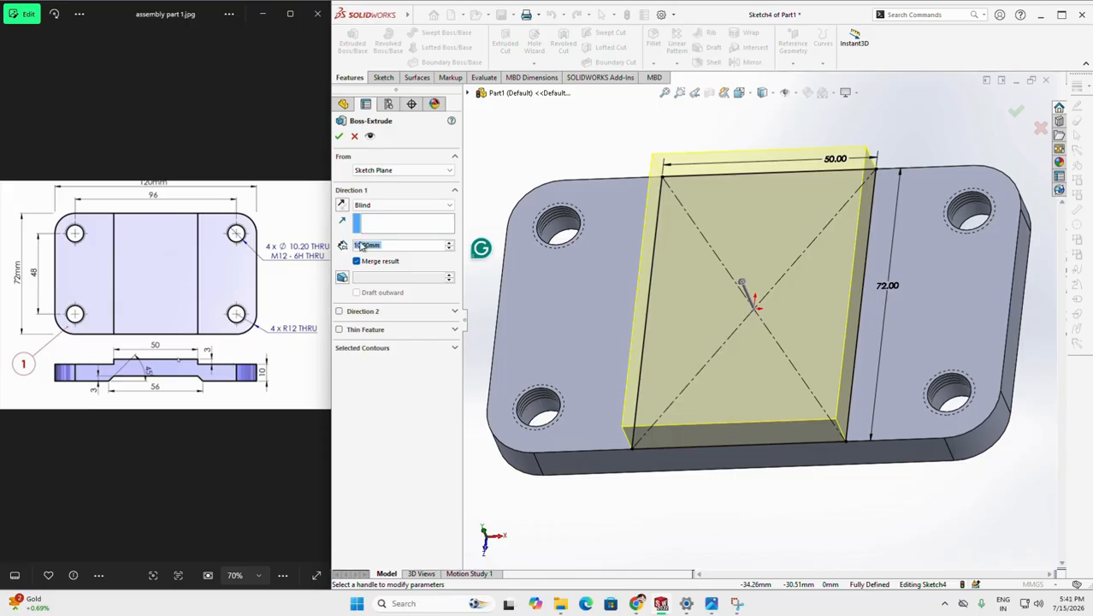
pyautogui.rightClick(362, 245)
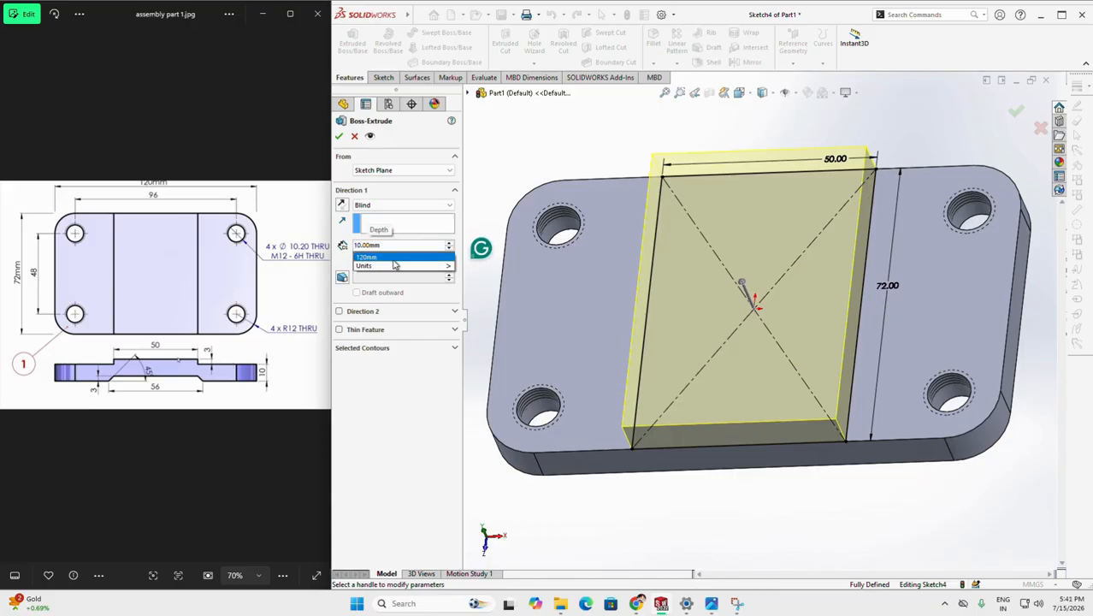
pyautogui.press('BackSpace')
pyautogui.press('BackSpace')
pyautogui.write('3')
pyautogui.press('Return')
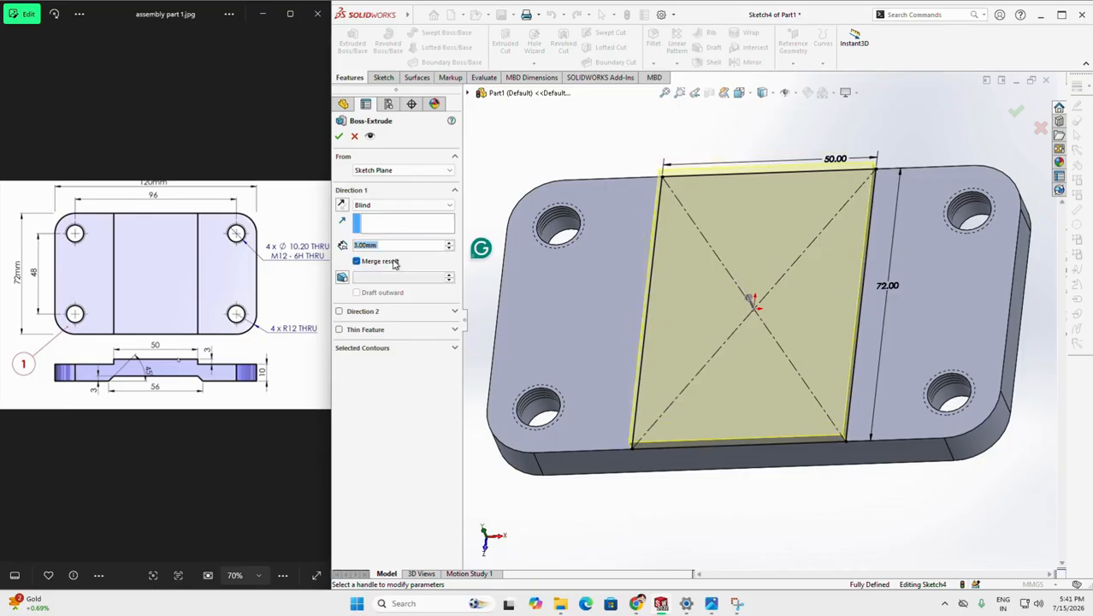
pyautogui.click(340, 137)
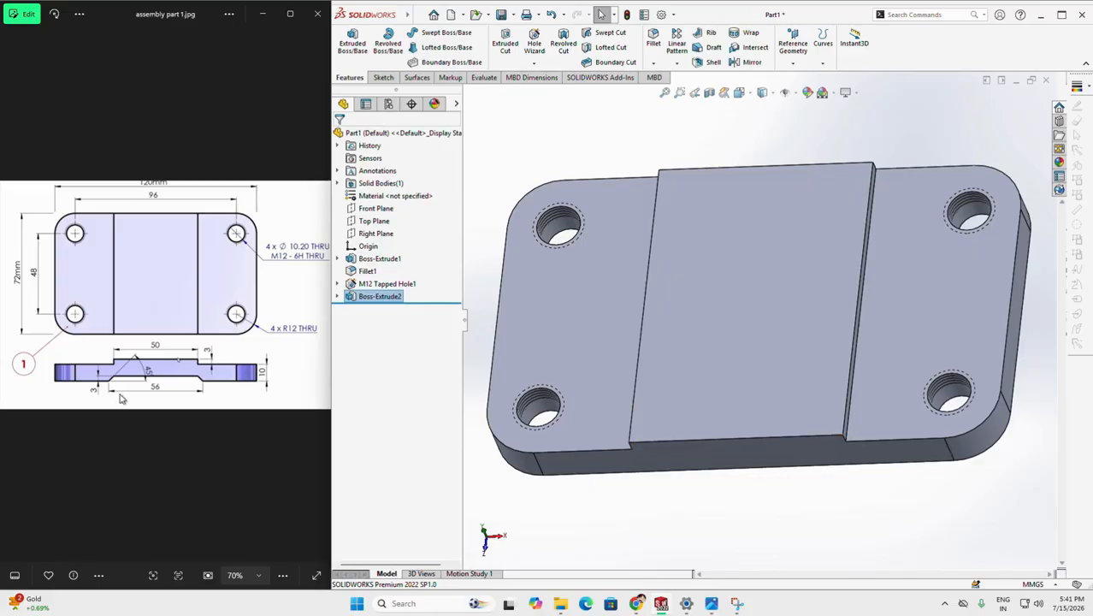
# Step: Start a sketch on the plate's long front side face and draw a vertical centerline about 8.4 mm long upward from the origin
pyautogui.click(740, 473)
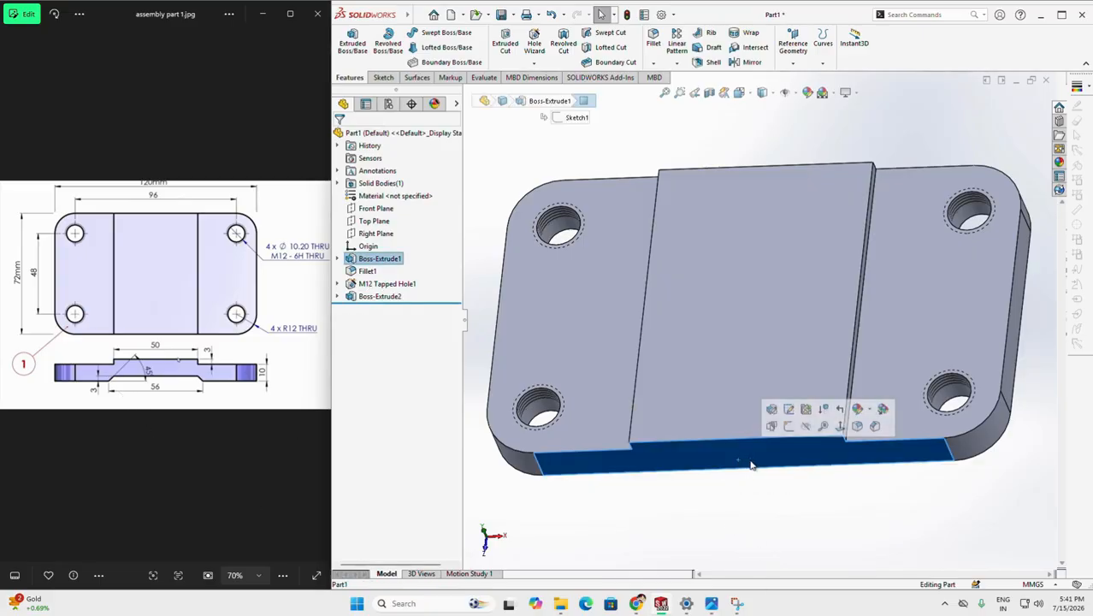
pyautogui.click(781, 426)
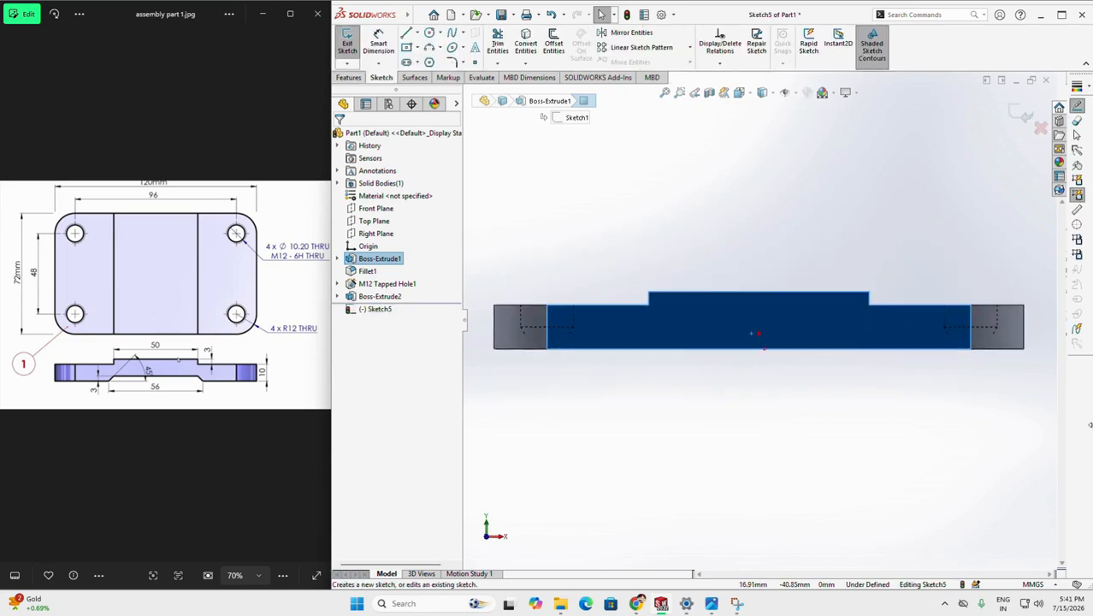
pyautogui.click(417, 33)
pyautogui.click(427, 59)
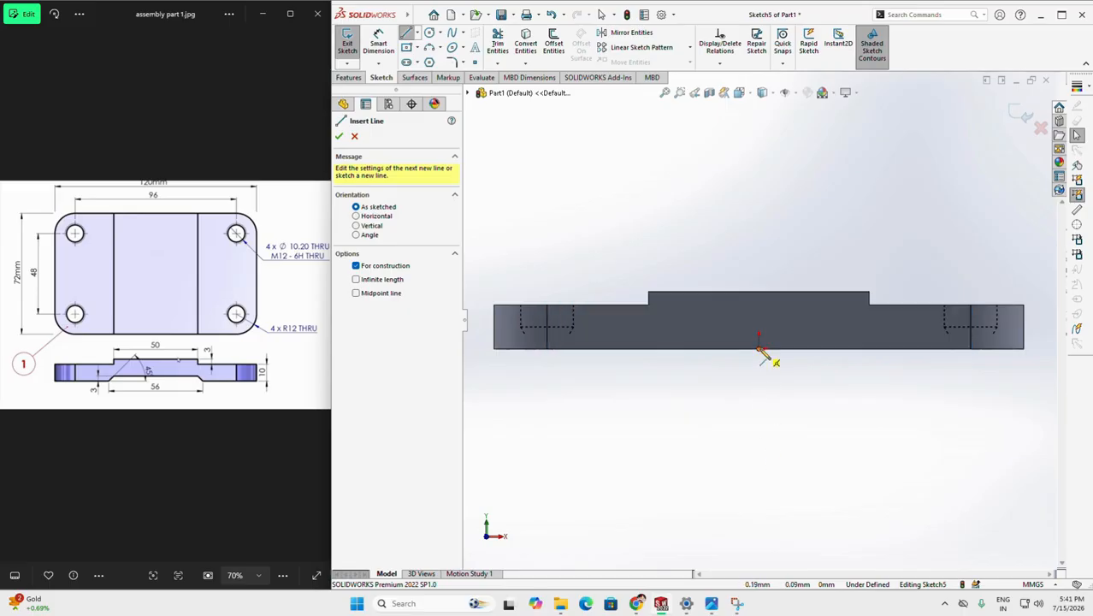
pyautogui.click(760, 347)
pyautogui.click(761, 312)
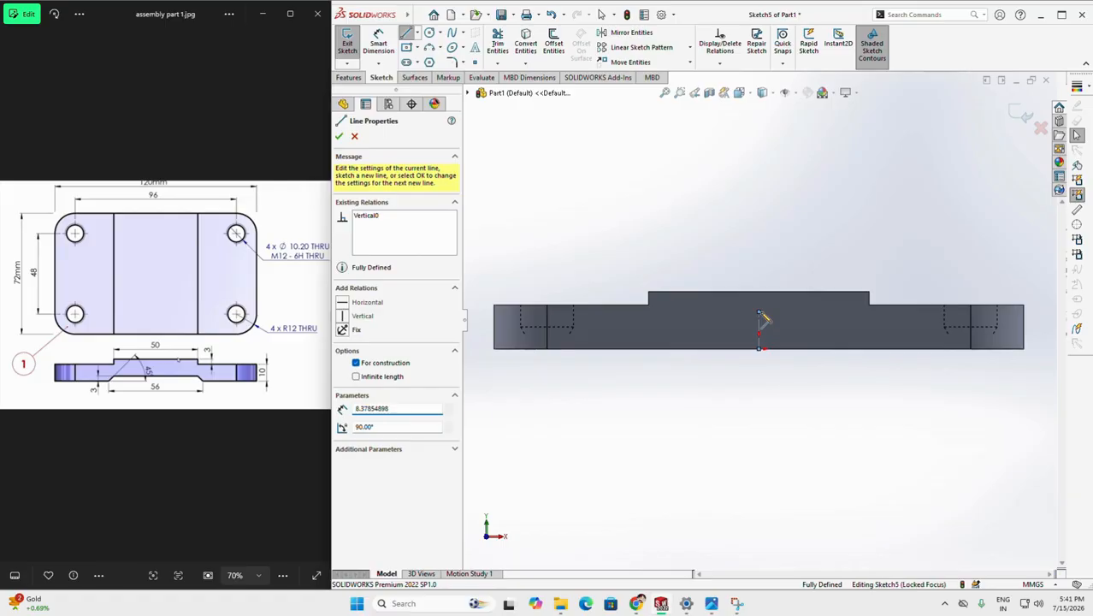
# Step: Sketch a closed half-trapezoid on one side of the centerline, about 37 mm along the plate's bottom edge and 8.4 mm high, with a sloped outer end
pyautogui.rightClick(760, 312)
pyautogui.click(786, 322)
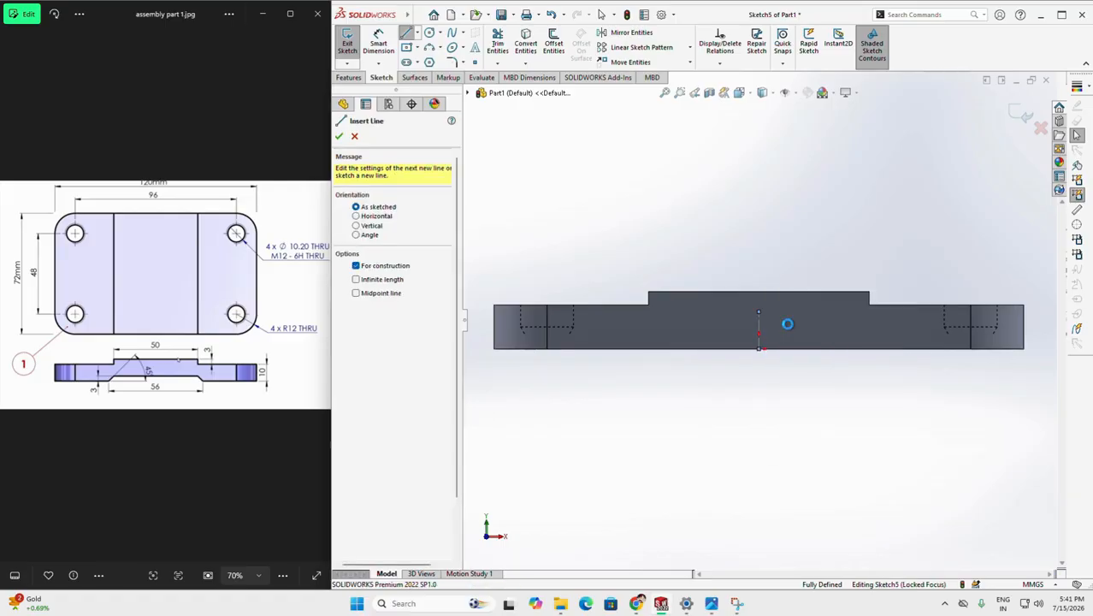
pyautogui.click(406, 36)
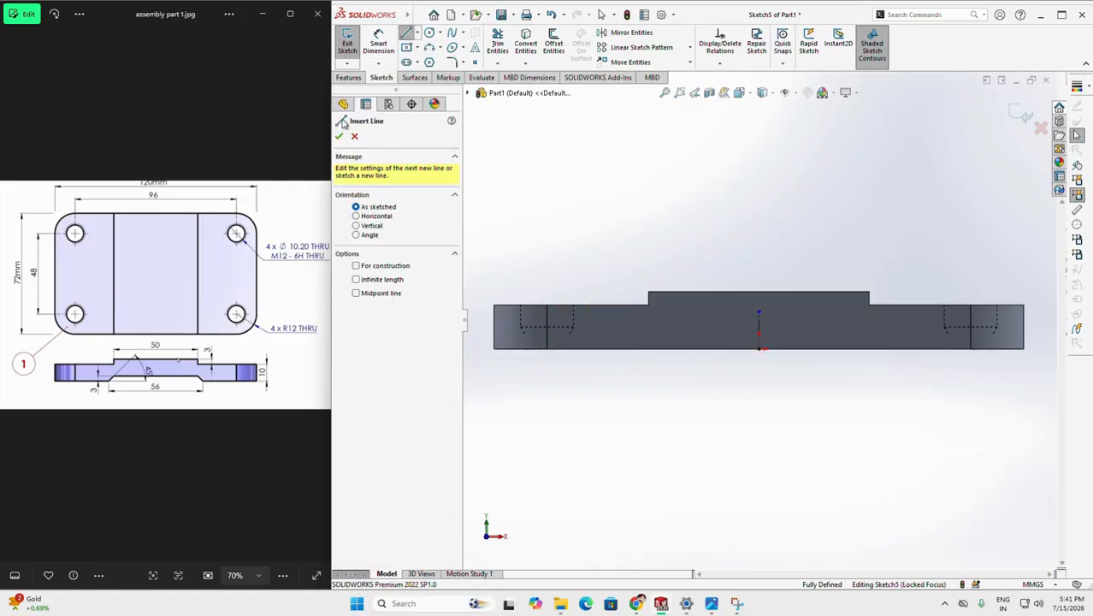
pyautogui.click(759, 311)
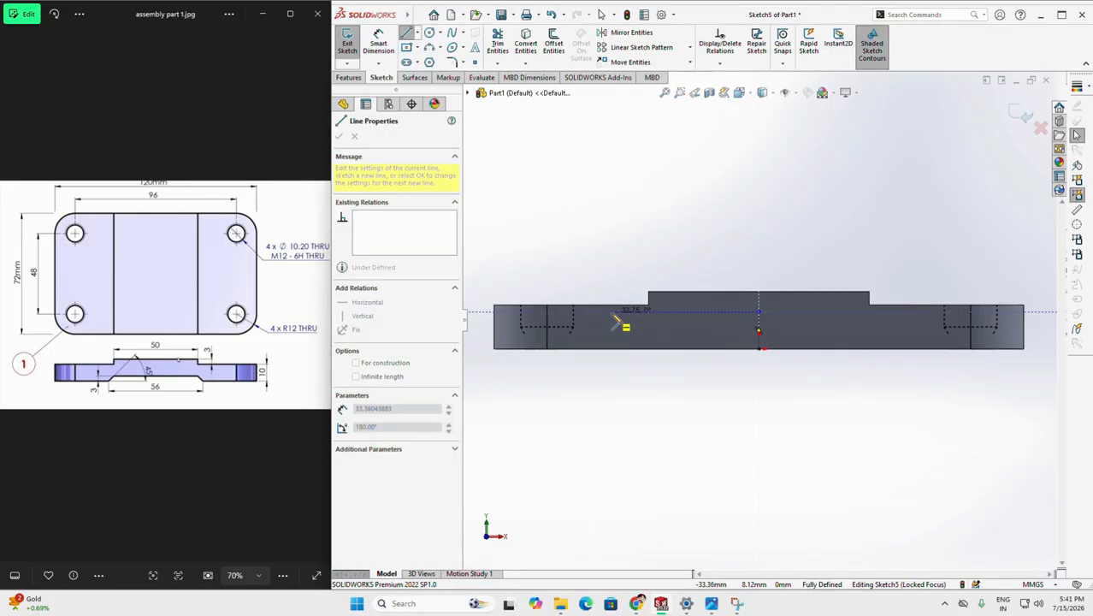
pyautogui.click(645, 311)
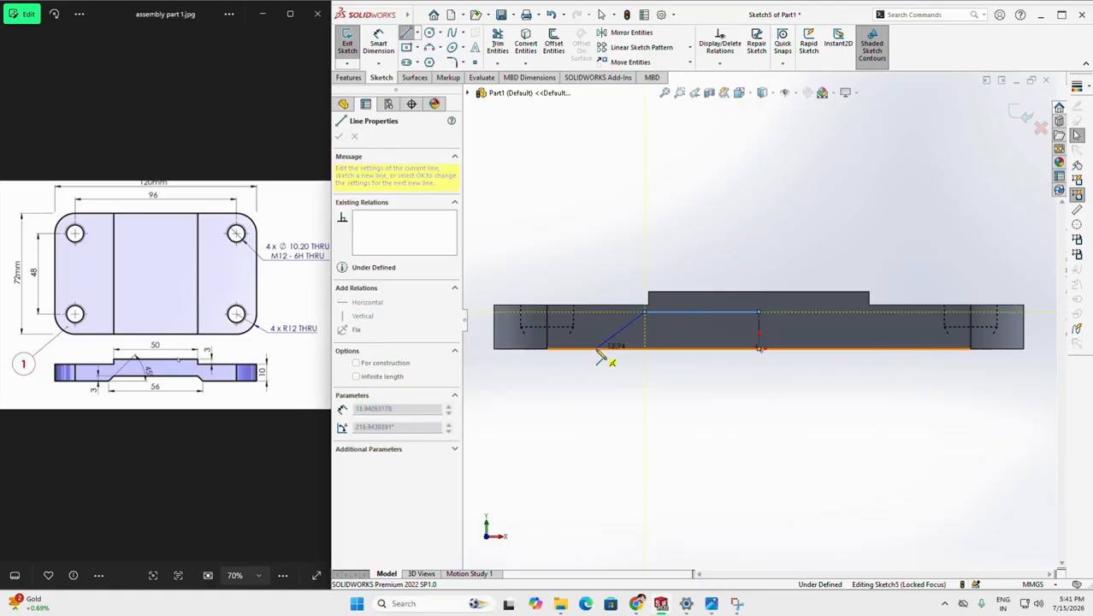
pyautogui.click(596, 348)
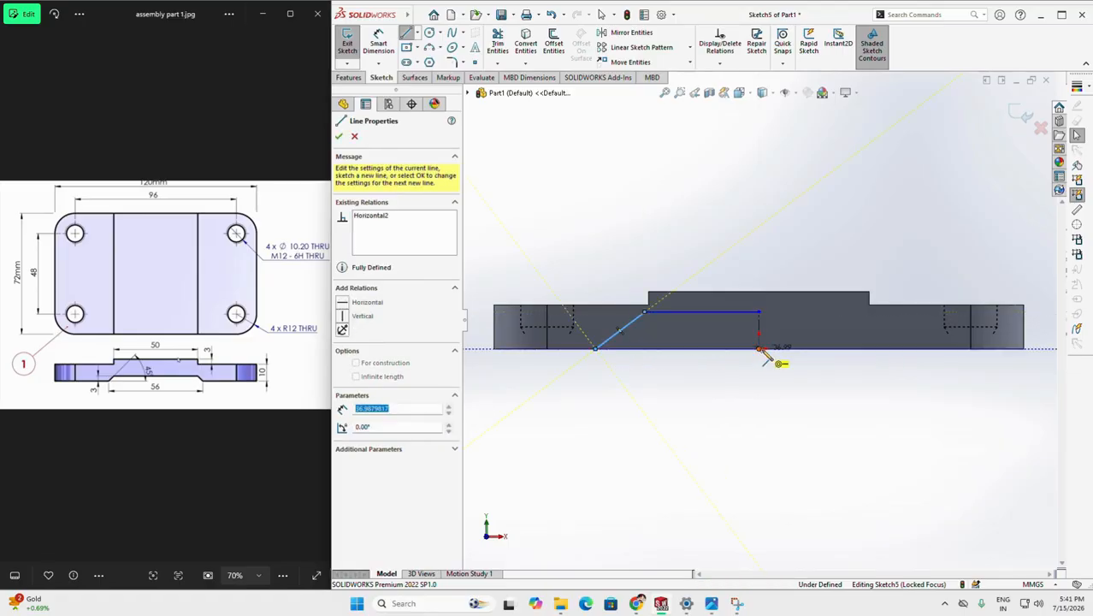
pyautogui.click(758, 348)
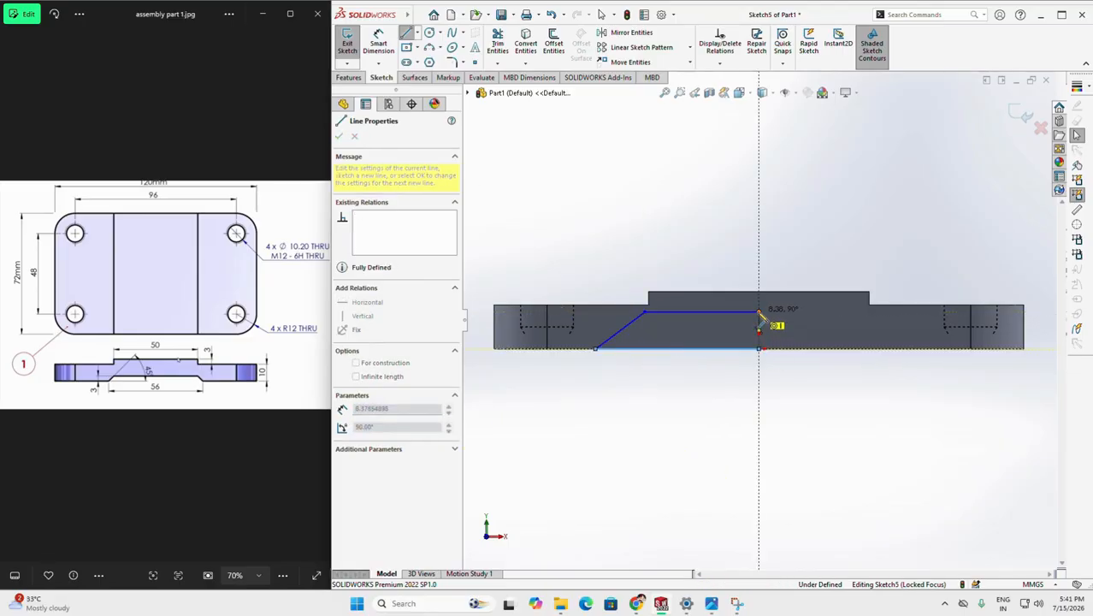
pyautogui.click(759, 312)
pyautogui.rightClick(759, 313)
pyautogui.click(780, 322)
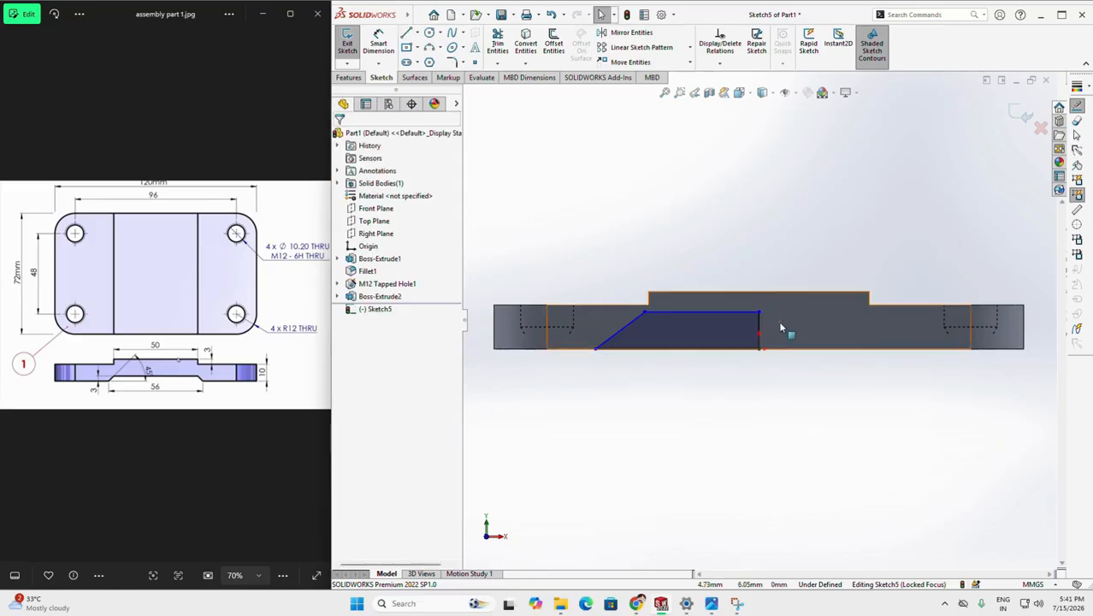
# Step: Dimension the half-trapezoid's bottom line to 28 mm and its vertical side to 3 mm
pyautogui.click(374, 46)
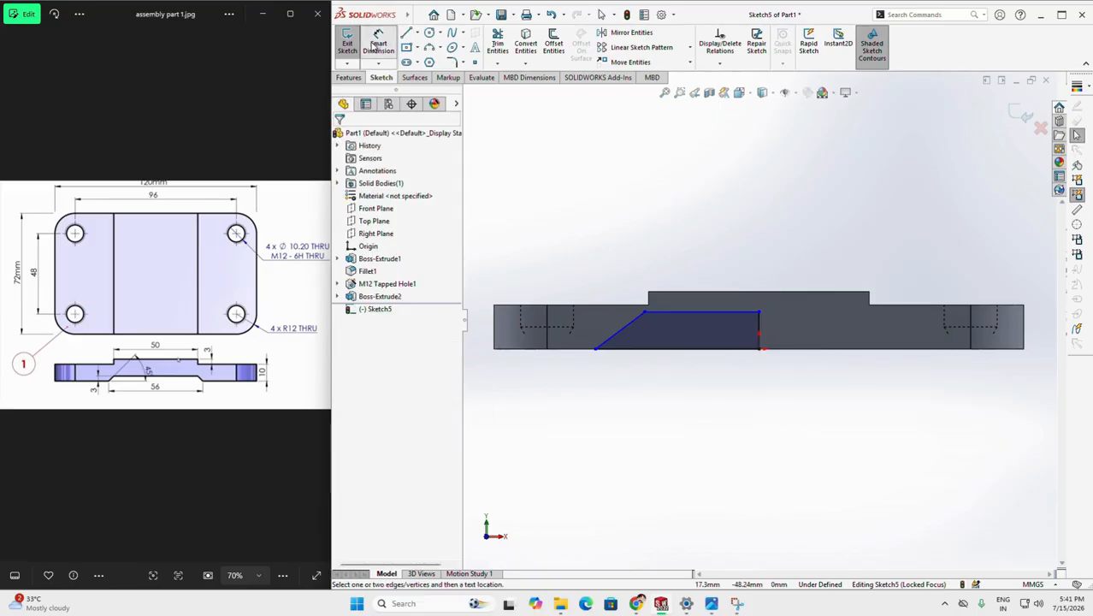
pyautogui.click(677, 350)
pyautogui.click(664, 412)
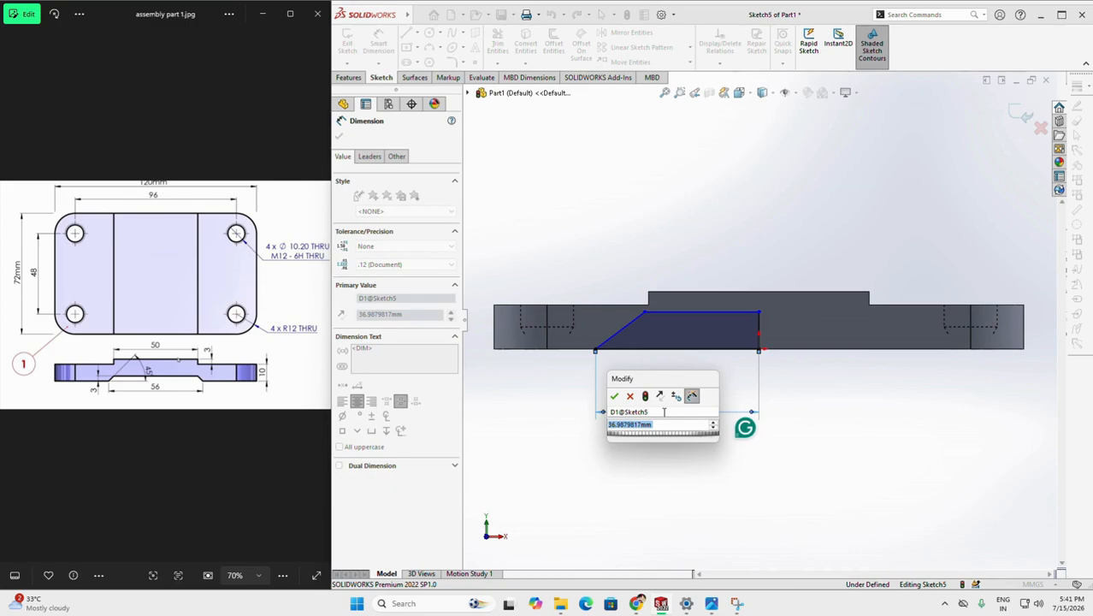
pyautogui.write('28')
pyautogui.press('Return')
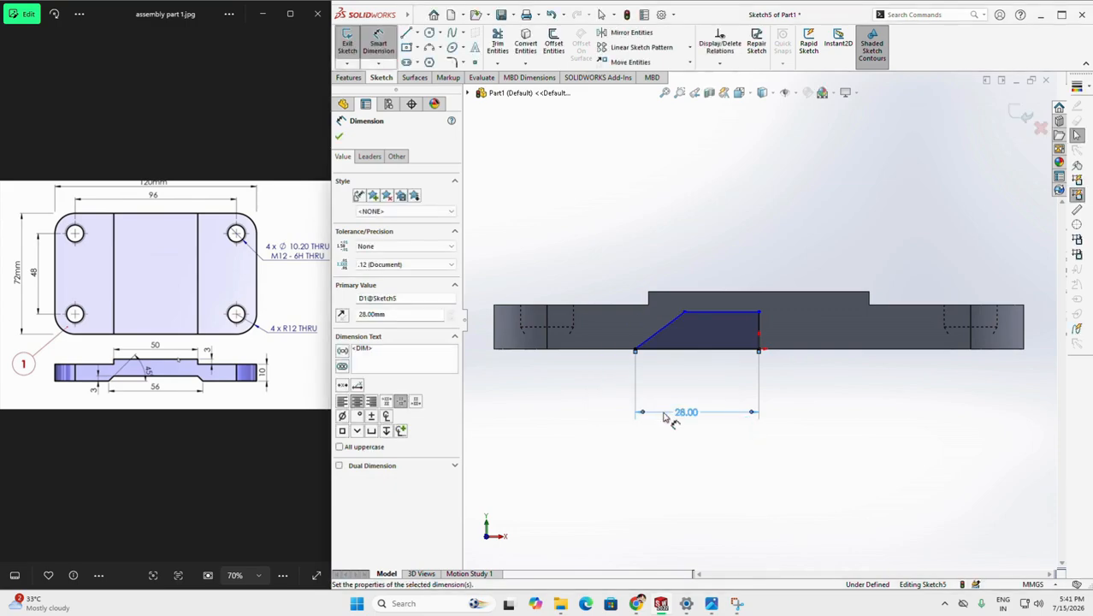
pyautogui.click(758, 332)
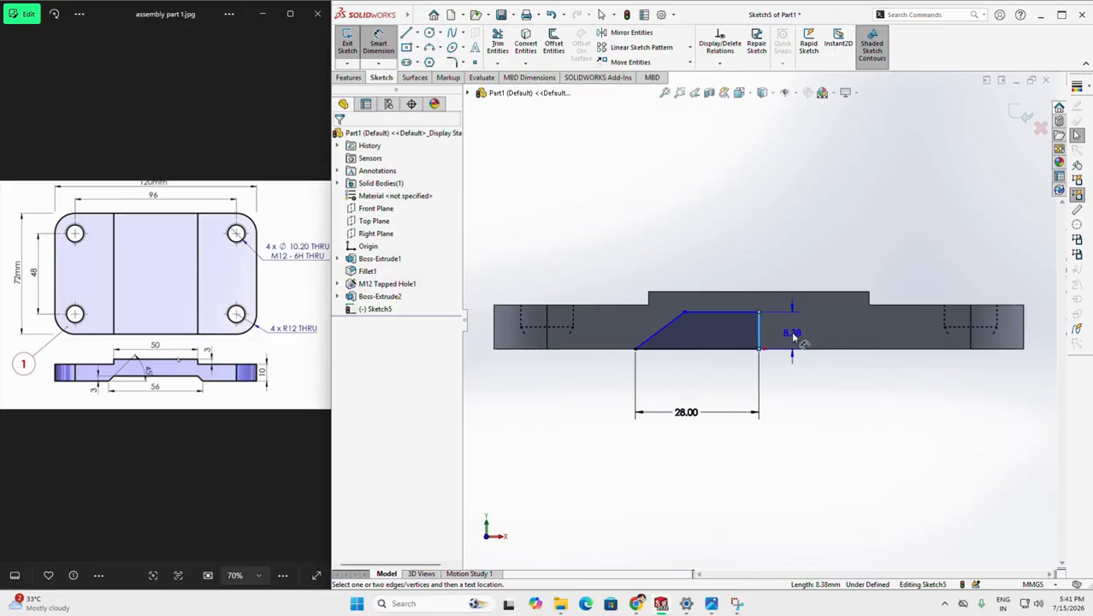
pyautogui.click(794, 336)
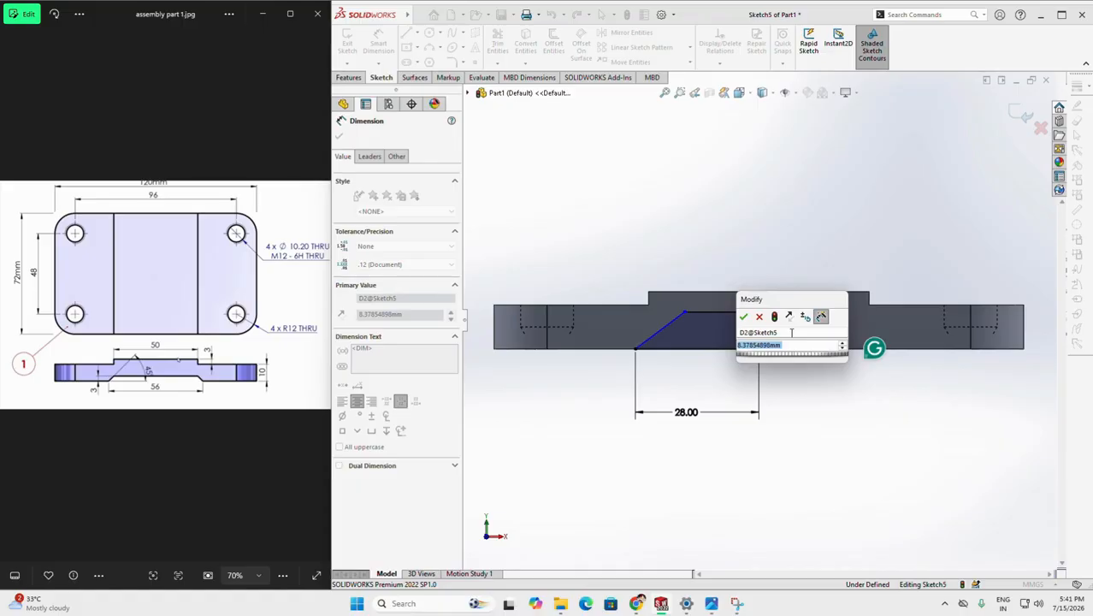
pyautogui.write('3')
pyautogui.press('Return')
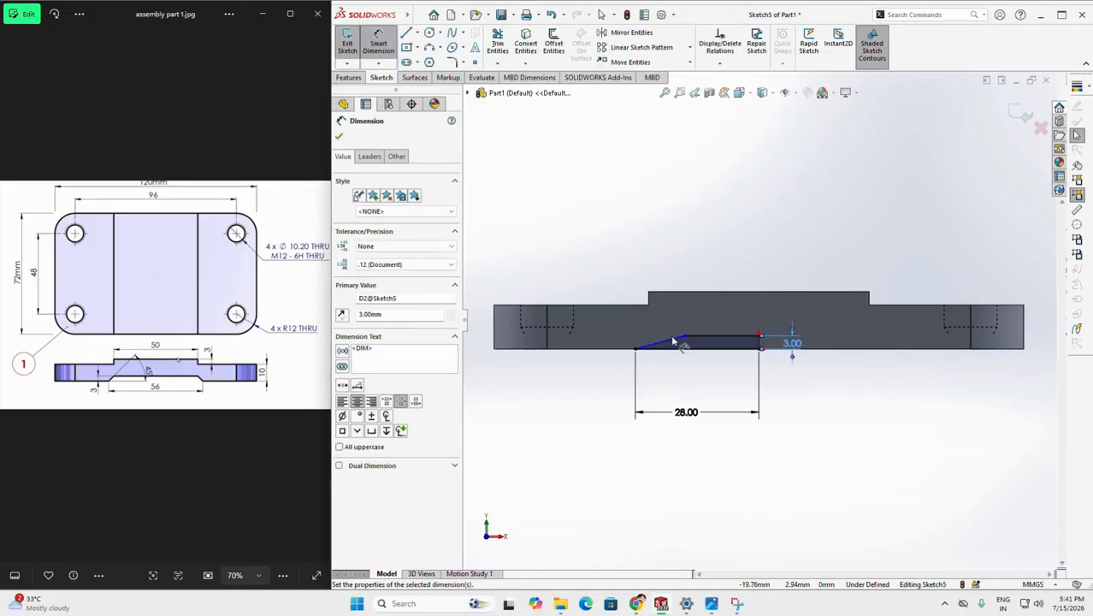
# Step: Dimension the angle between the profile's sloped line and its bottom line to 45°
pyautogui.click(664, 342)
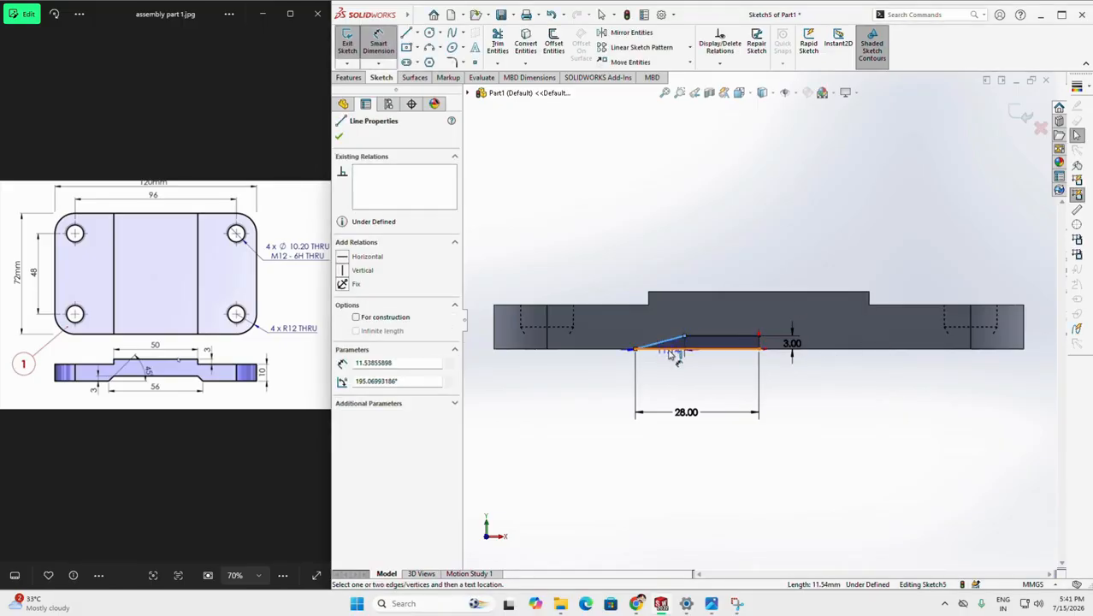
pyautogui.click(670, 350)
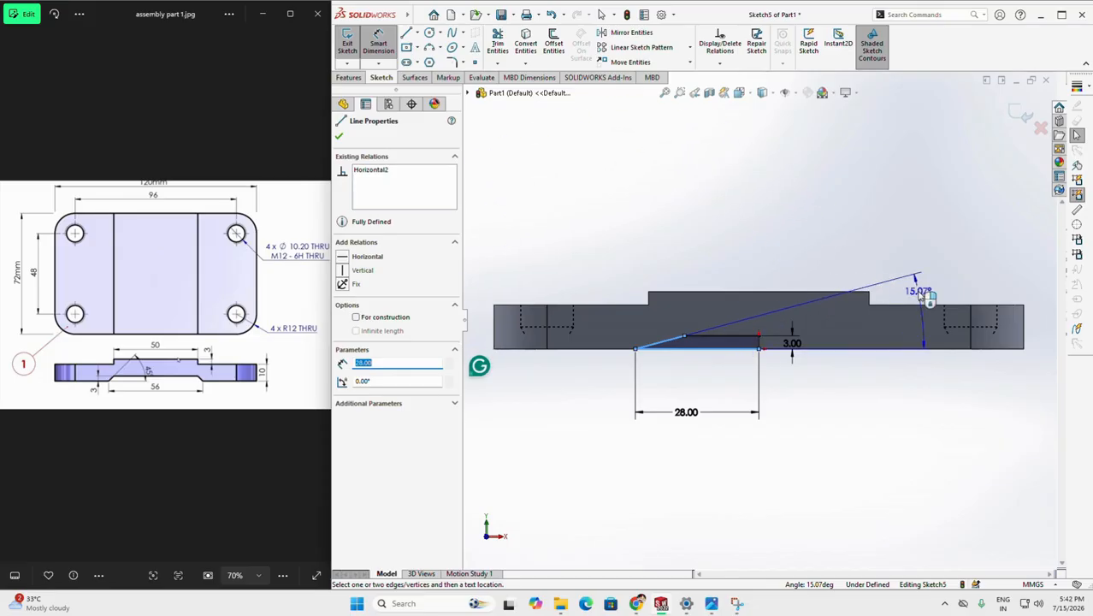
pyautogui.click(922, 292)
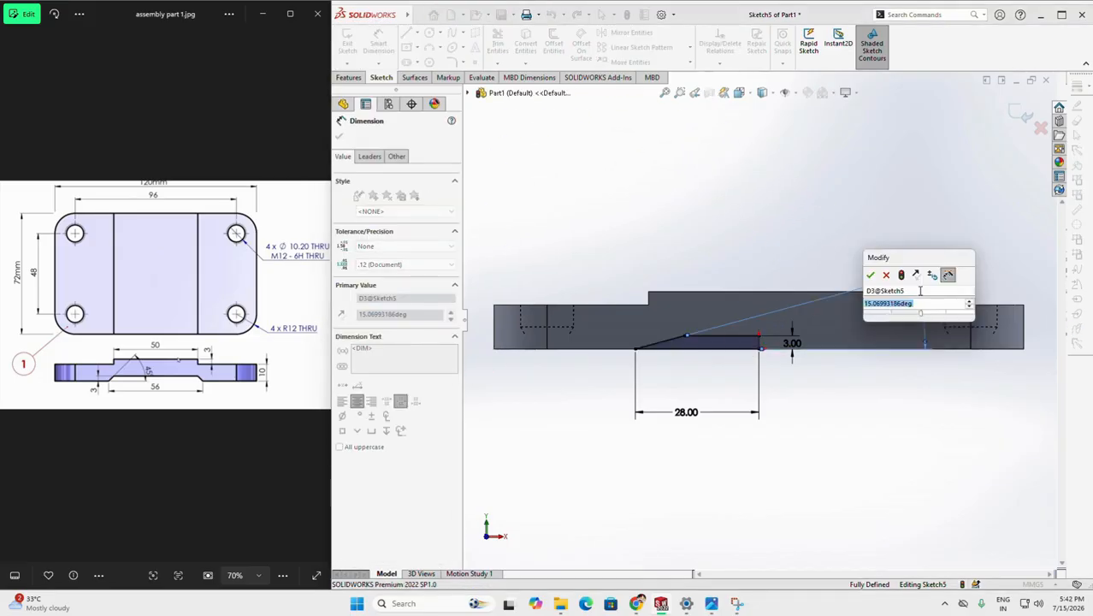
pyautogui.write('45')
pyautogui.press('Return')
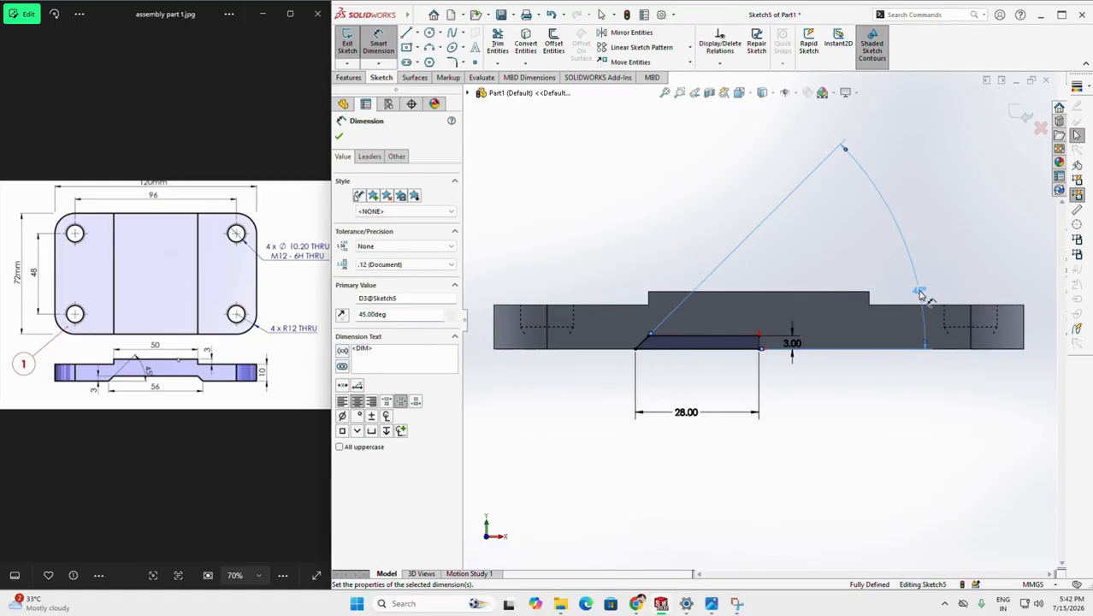
pyautogui.click(340, 137)
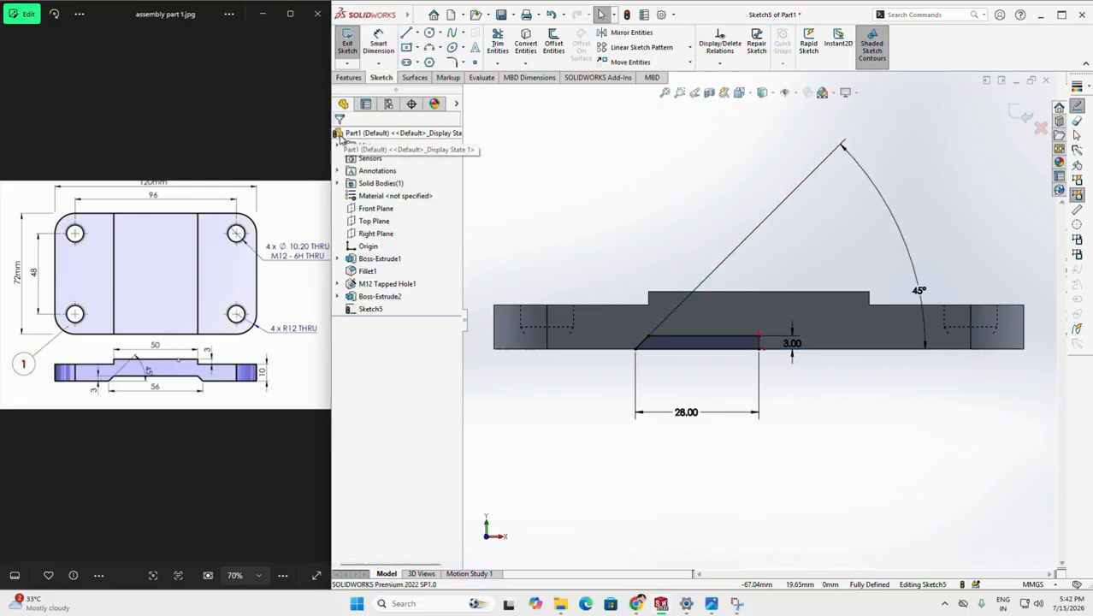
pyautogui.click(759, 342)
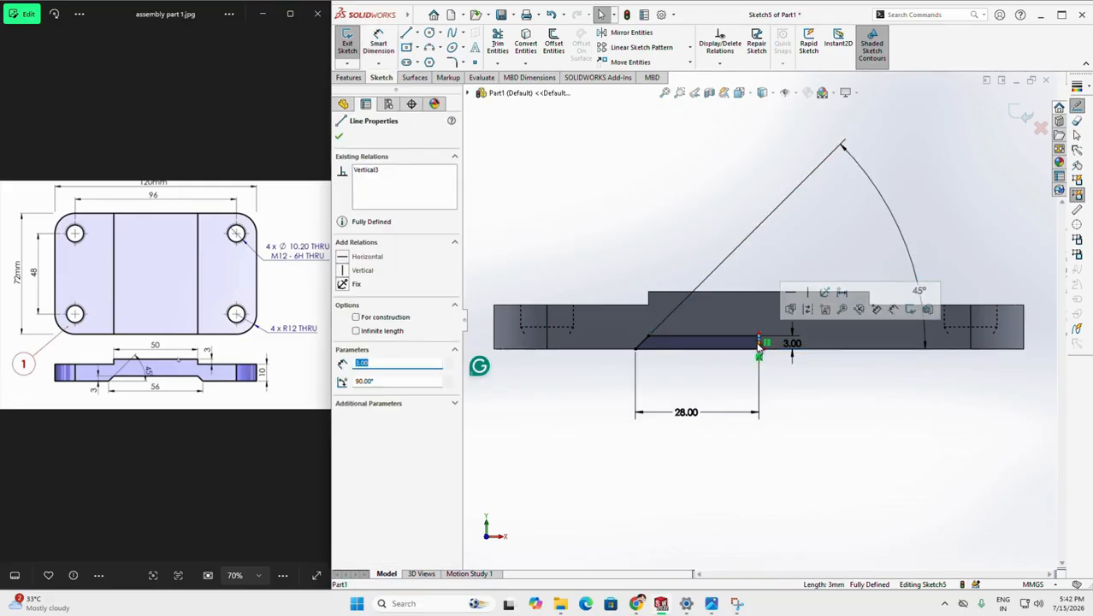
pyautogui.press('Escape')
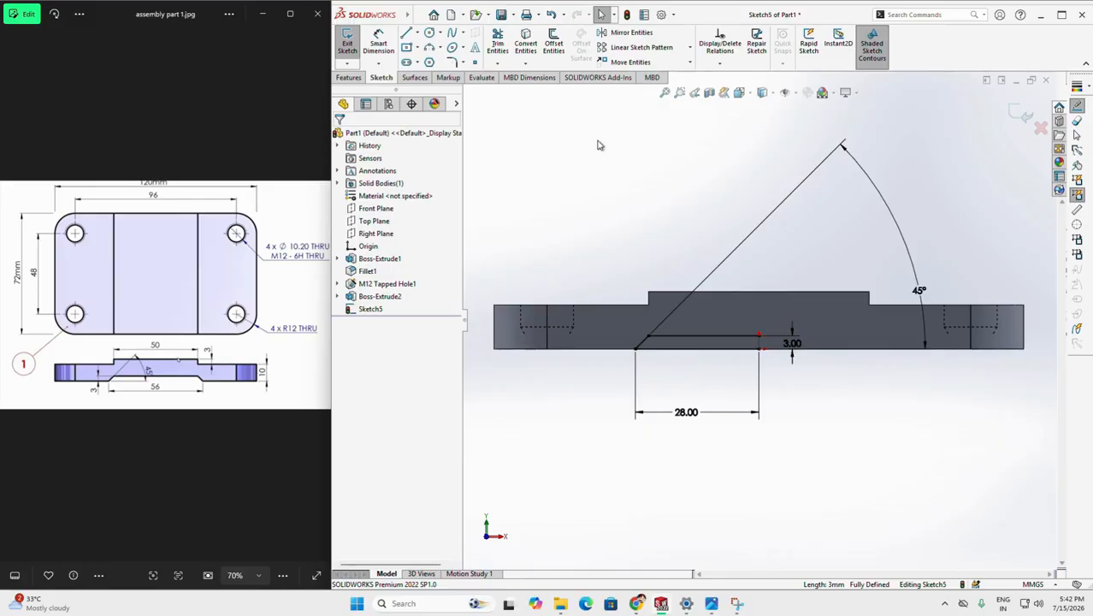
# Step: Mirror the profile's top, sloped and bottom lines about the vertical line through the origin, keeping the originals
pyautogui.click(630, 32)
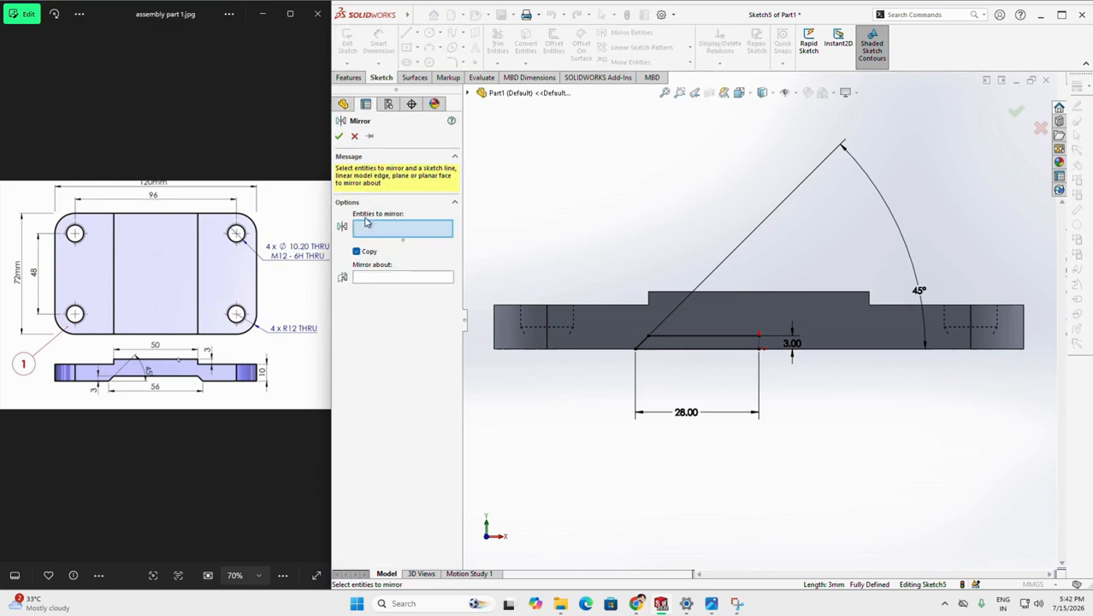
pyautogui.click(694, 335)
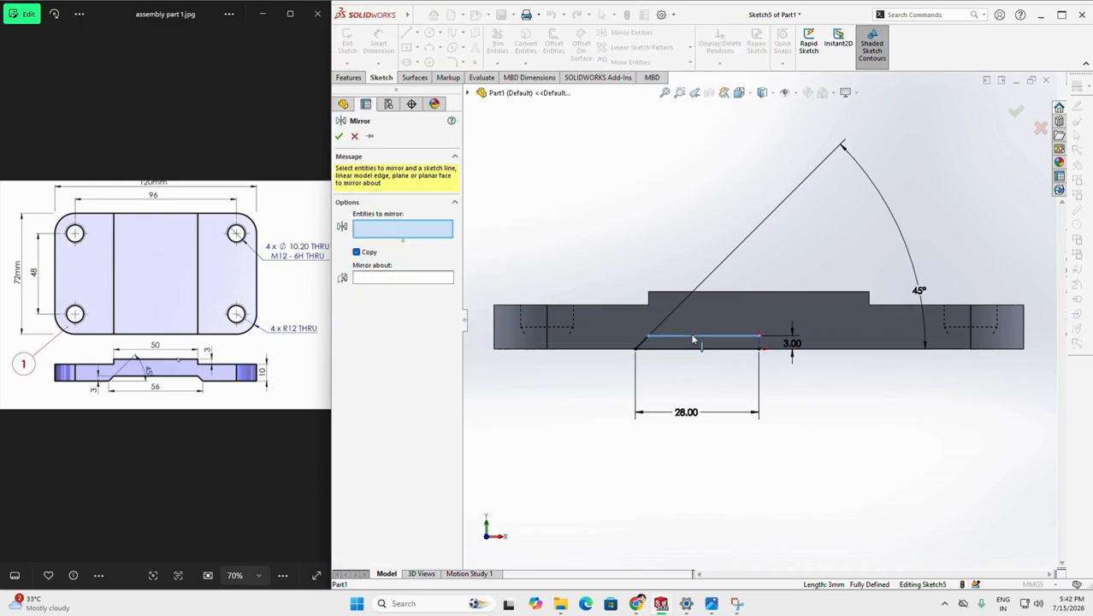
pyautogui.click(639, 347)
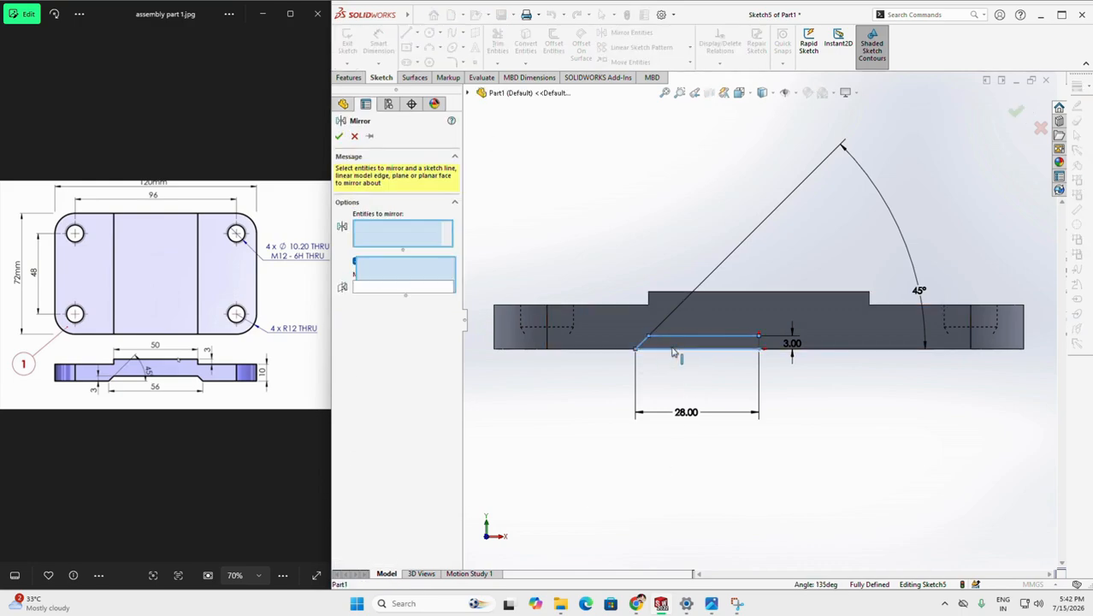
pyautogui.click(680, 348)
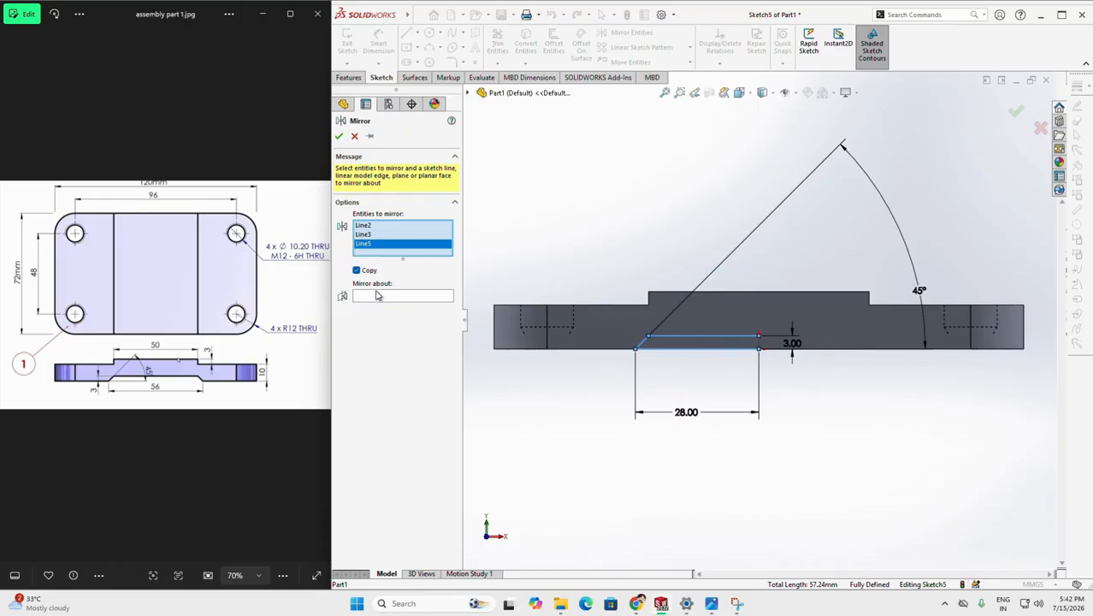
pyautogui.click(760, 345)
pyautogui.click(382, 306)
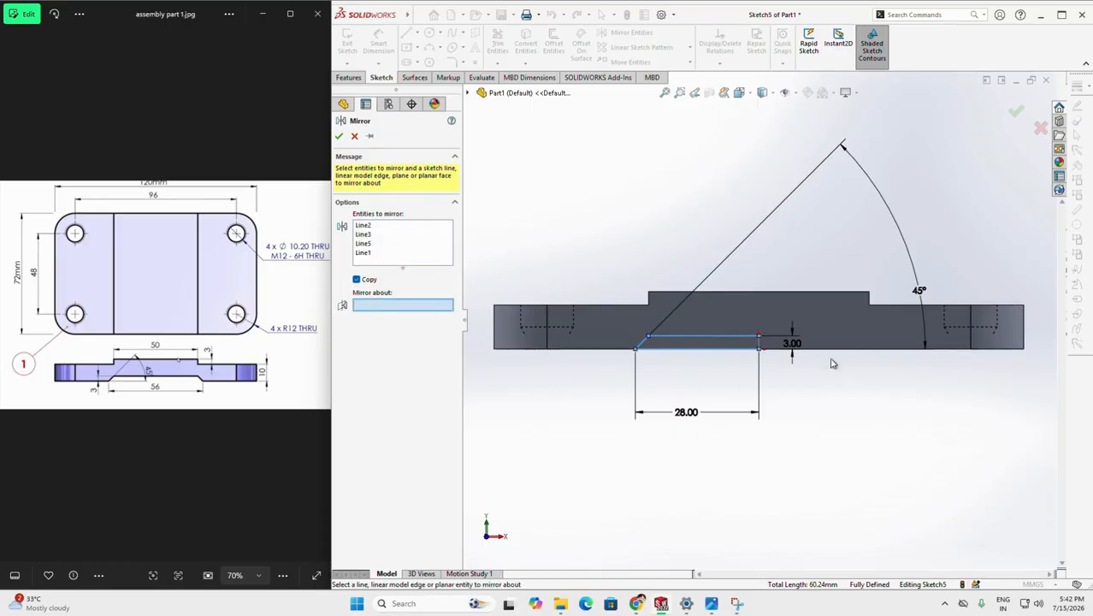
pyautogui.click(760, 344)
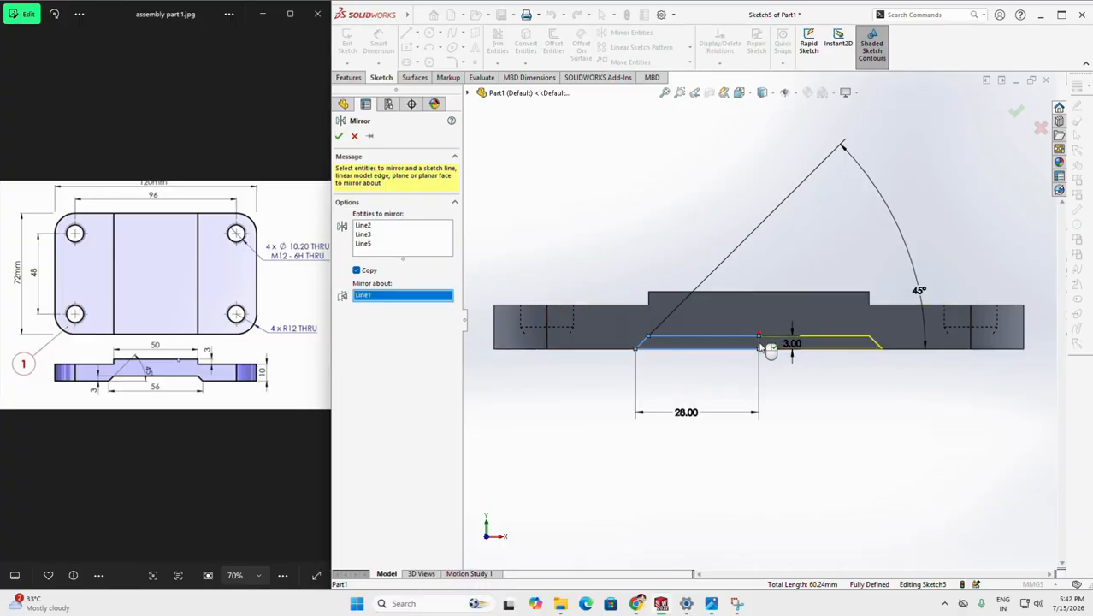
pyautogui.click(339, 138)
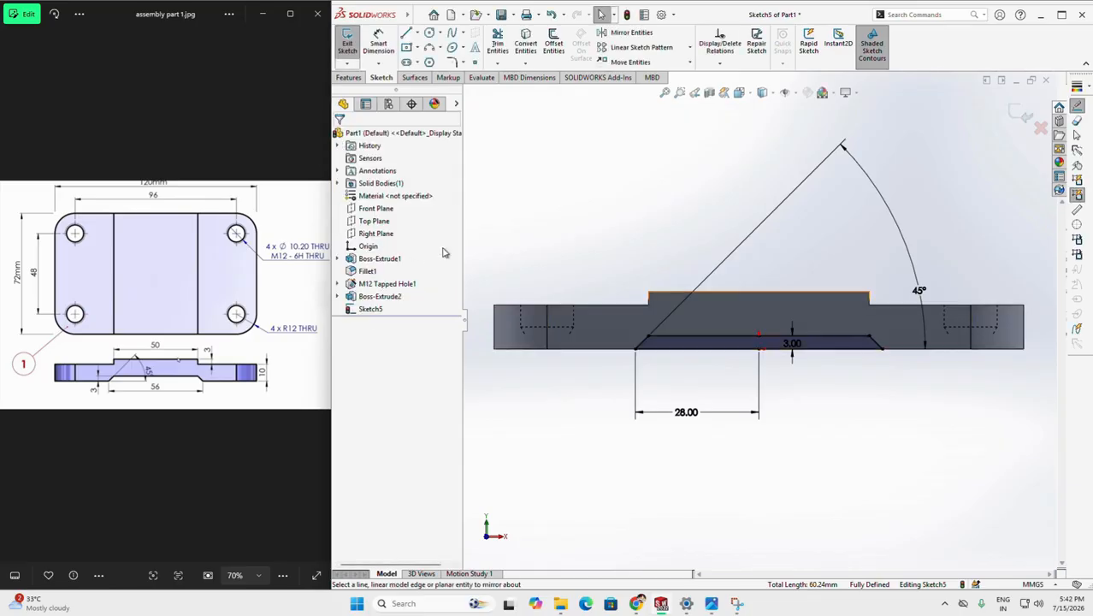
# Step: Power-trim the vertical line at the middle of the mirrored trapezoid to leave a single open interior
pyautogui.click(497, 45)
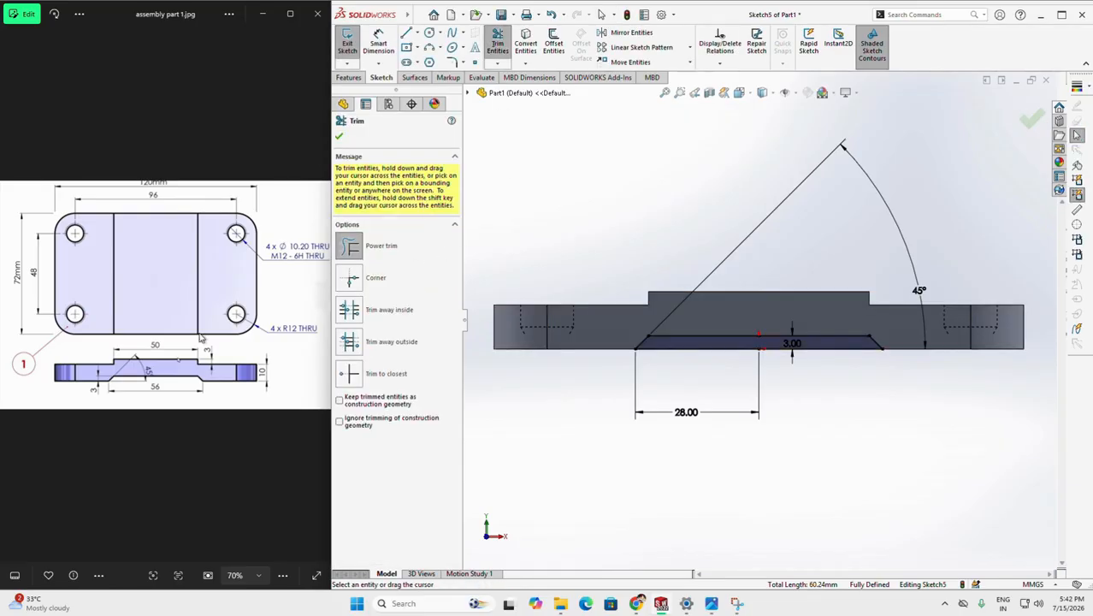
pyautogui.moveTo(740, 343); pyautogui.dragTo(778, 338)
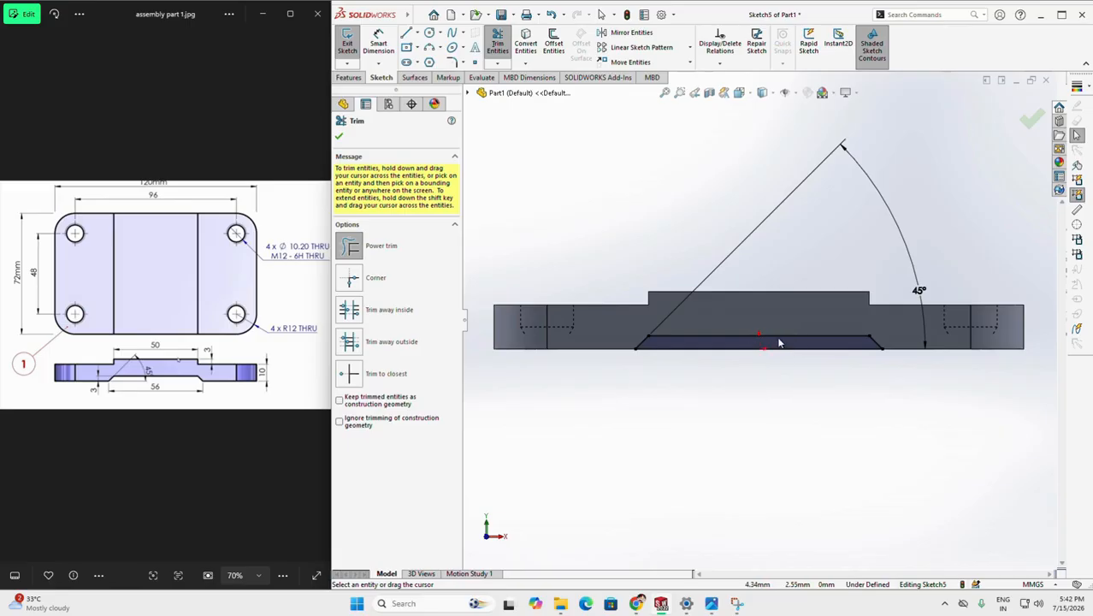
pyautogui.click(341, 137)
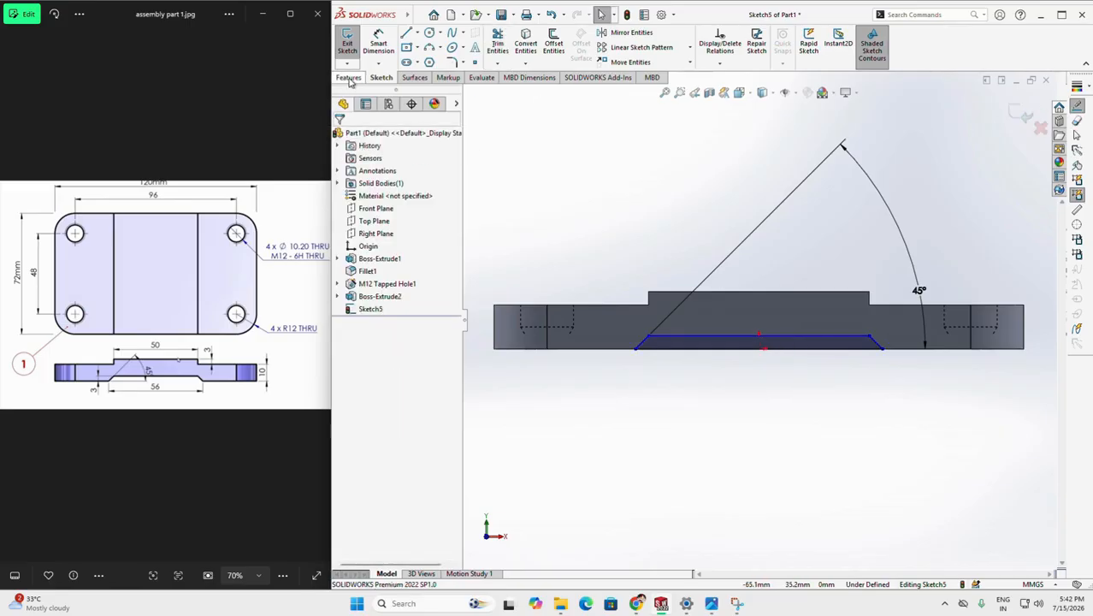
# Step: Cut-extrude the trapezoid profile Through All across the plate's width to form the underside recess
pyautogui.click(348, 78)
pyautogui.click(506, 47)
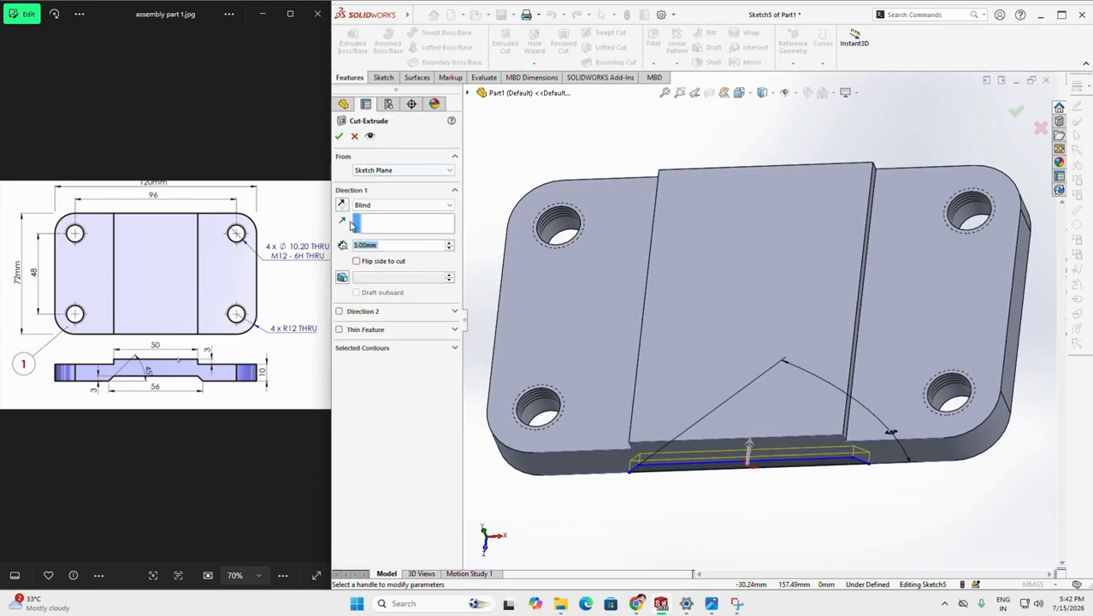
pyautogui.click(363, 205)
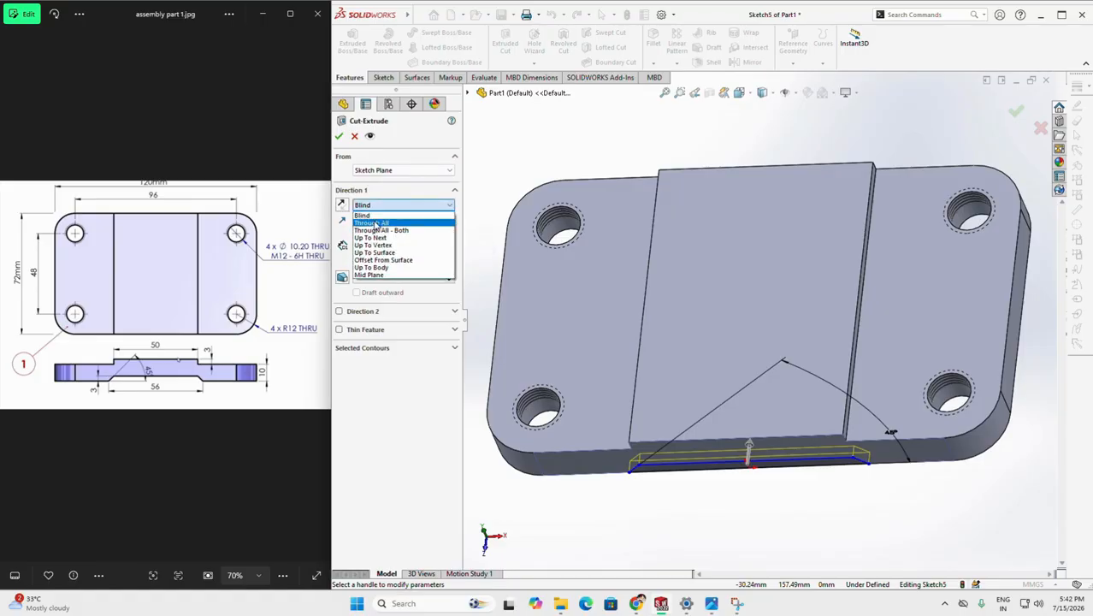
pyautogui.click(374, 224)
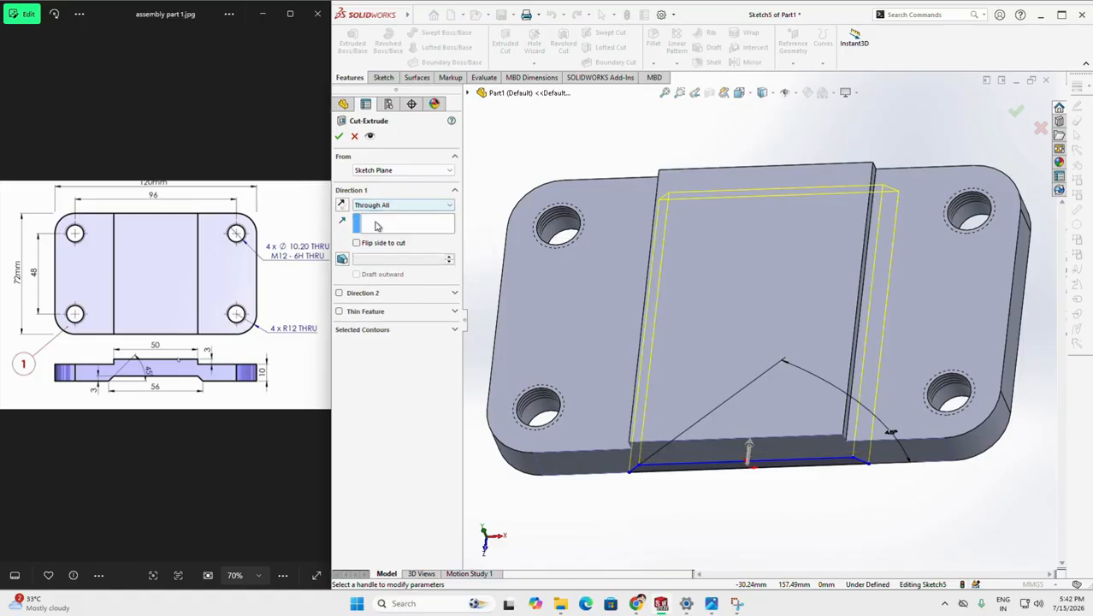
pyautogui.click(341, 137)
pyautogui.moveTo(575, 478); pyautogui.dragTo(626, 455, button='middle')
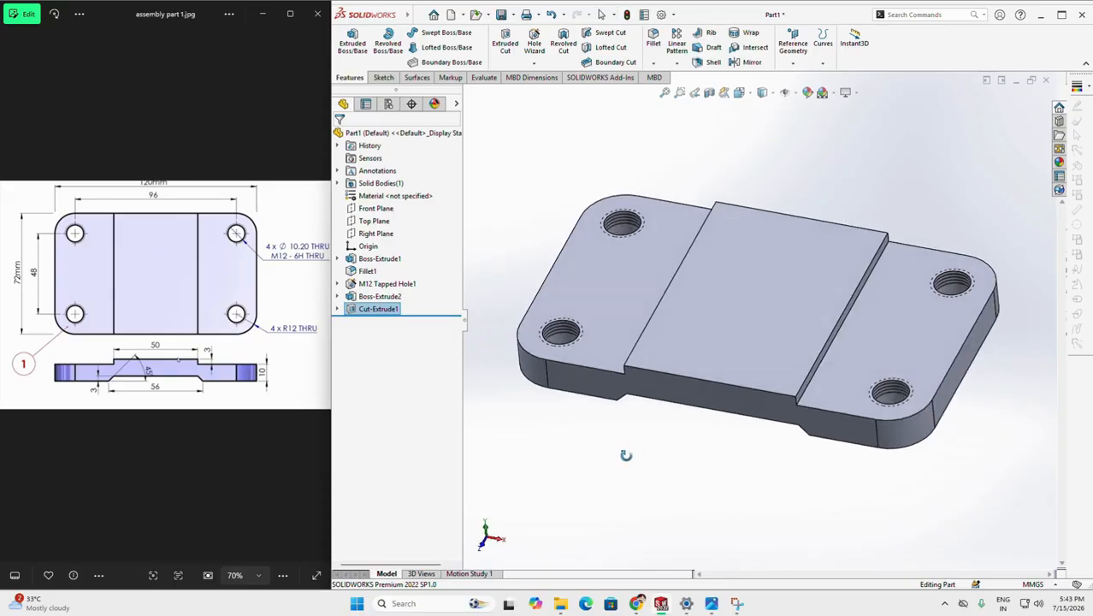
# Step: Apply the Plain White scene and color the whole part light lavender with RGB 192, 192, 255
pyautogui.click(833, 92)
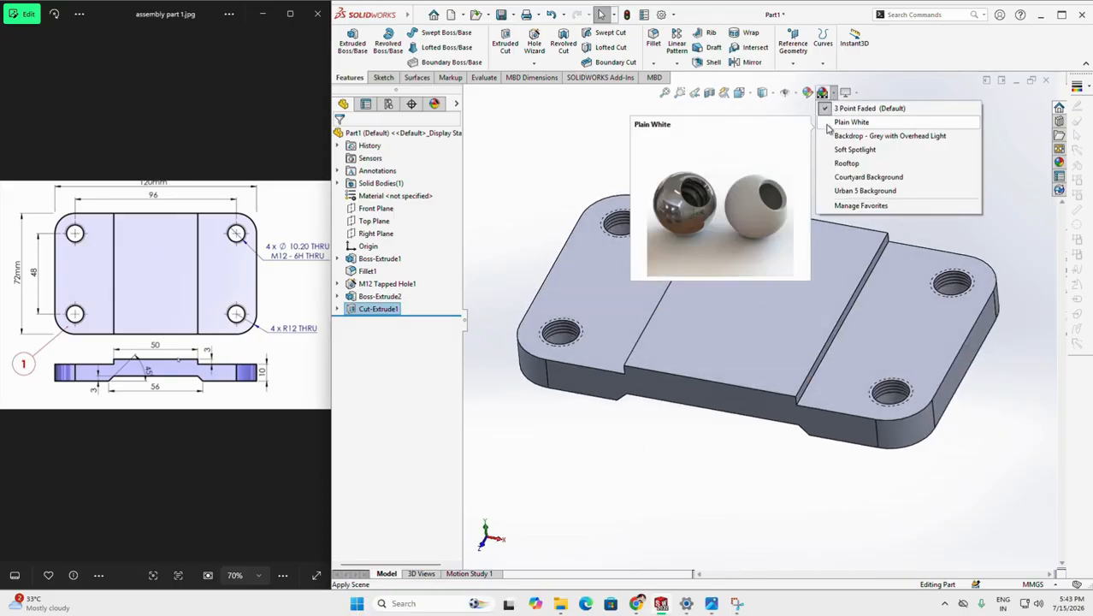
pyautogui.click(834, 123)
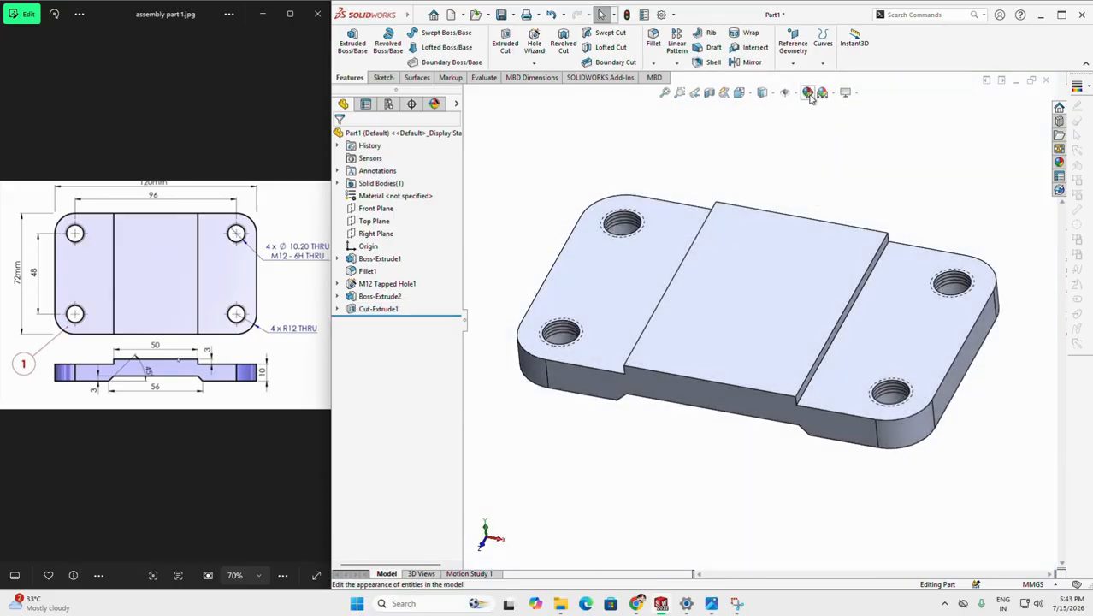
pyautogui.click(808, 93)
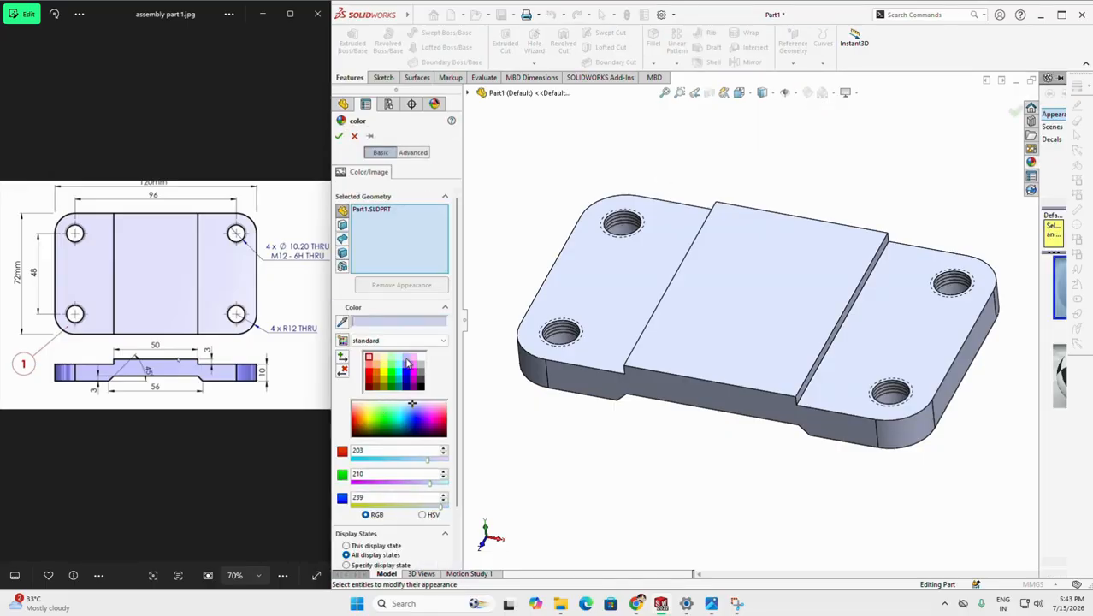
pyautogui.click(407, 362)
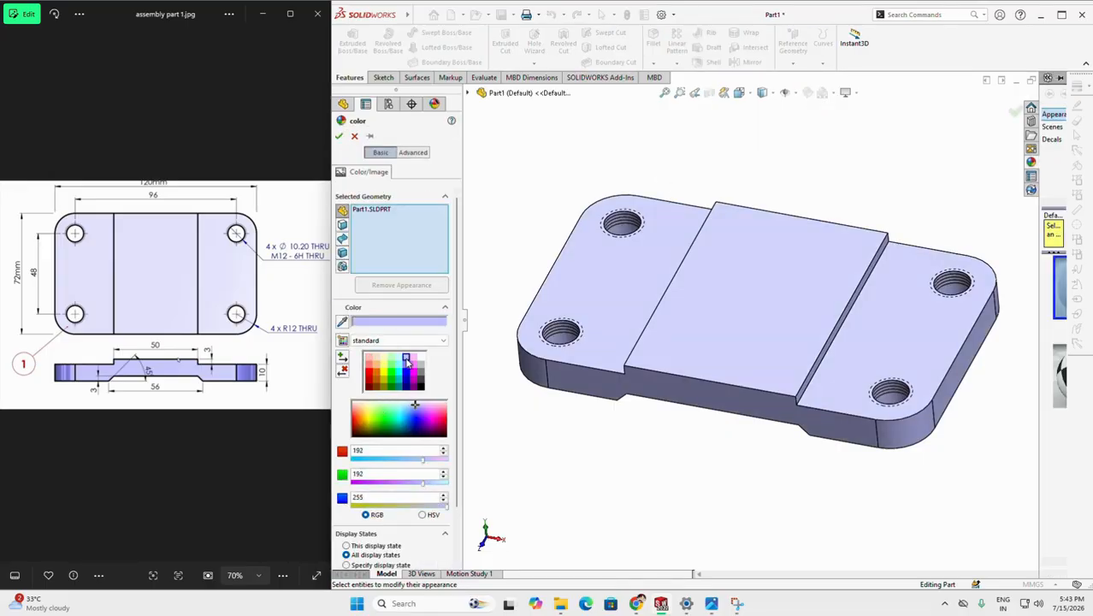
pyautogui.click(338, 135)
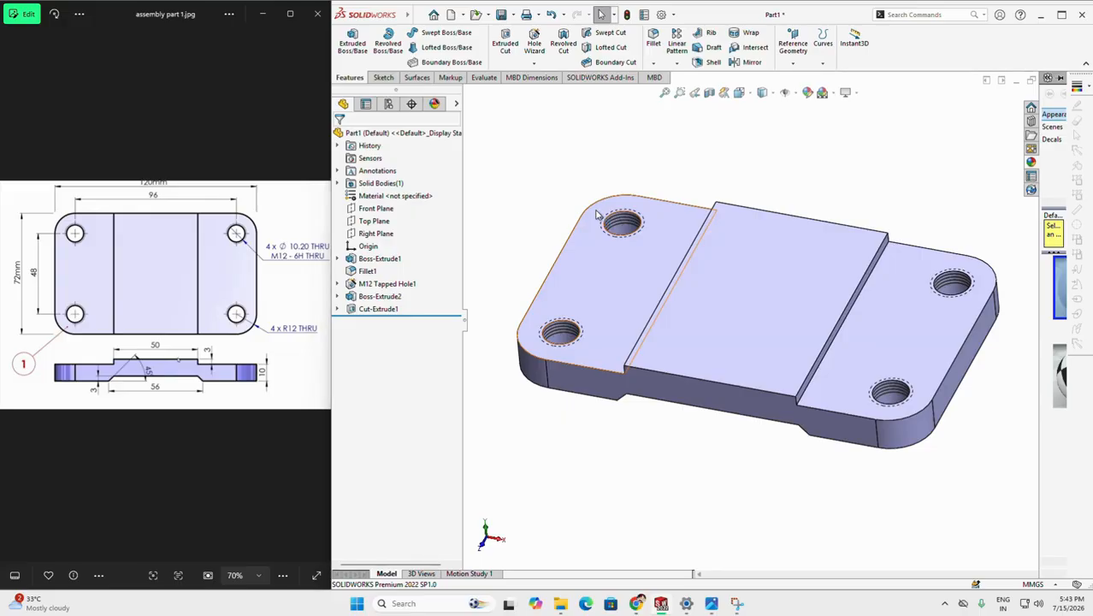
# Step: Save the plate as Part1 in the assembly folder inside CAD MODELINGS
pyautogui.hotkey('ctrl', 's')
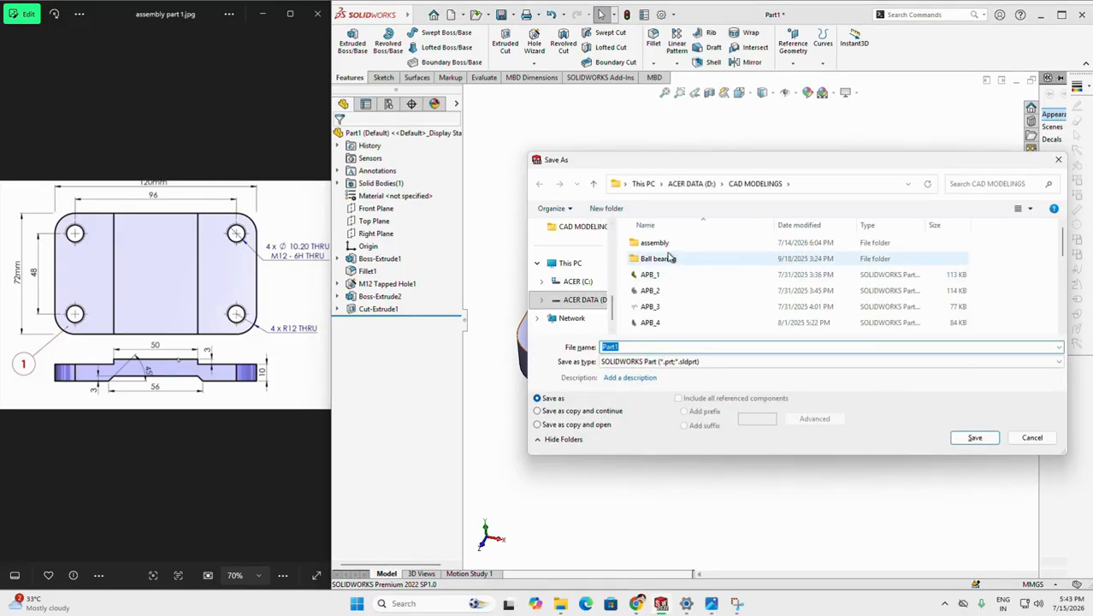
pyautogui.doubleClick(654, 243)
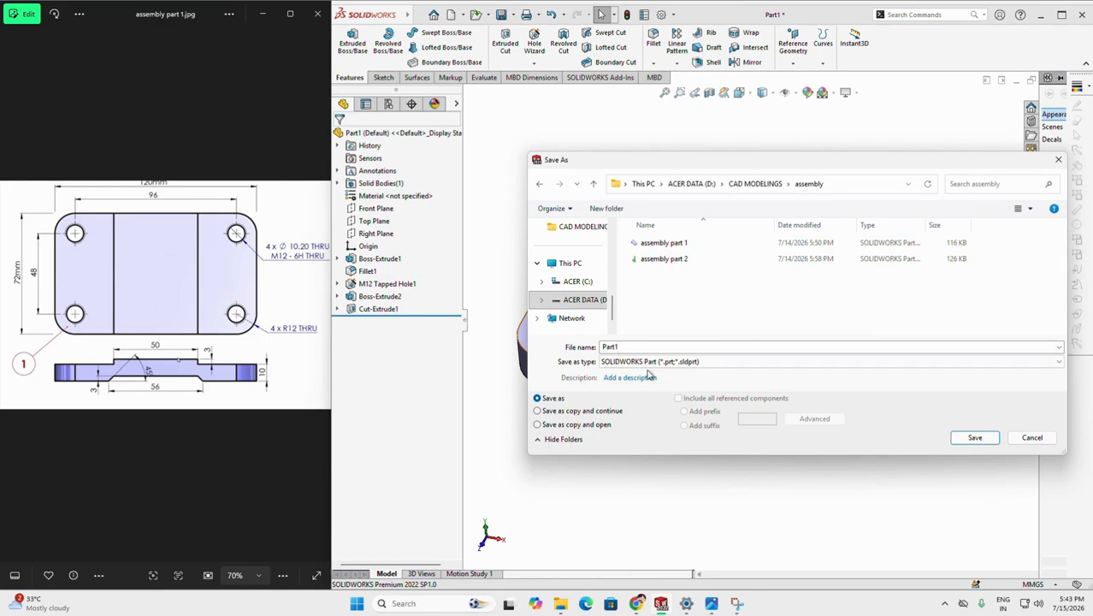
pyautogui.click(973, 437)
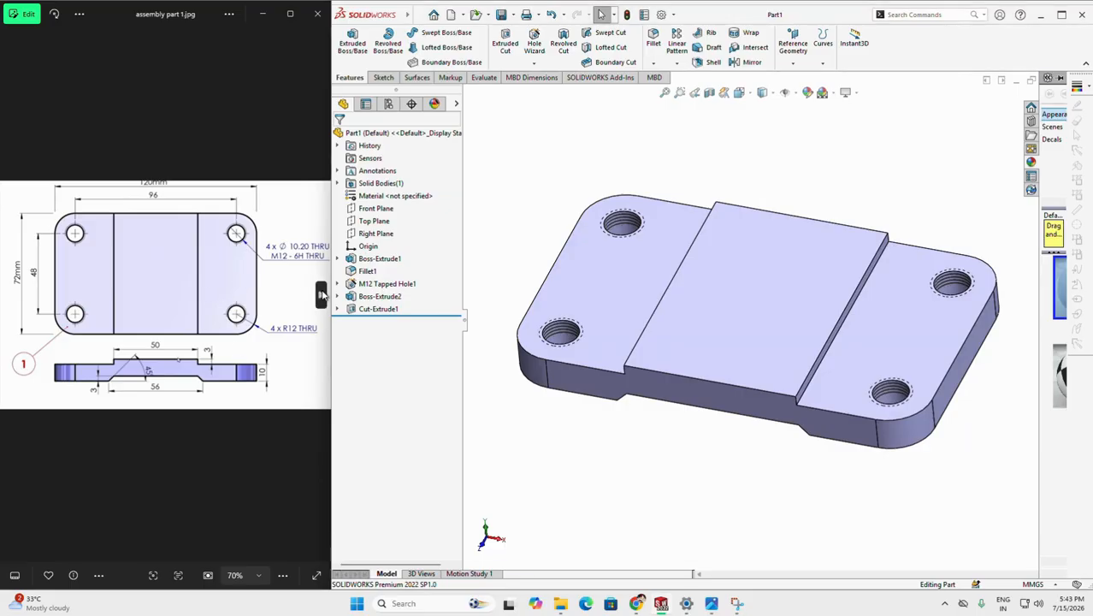
# Step: Bring up the reference drawing assembly part 2.jpg and create a new part document
pyautogui.click(320, 294)
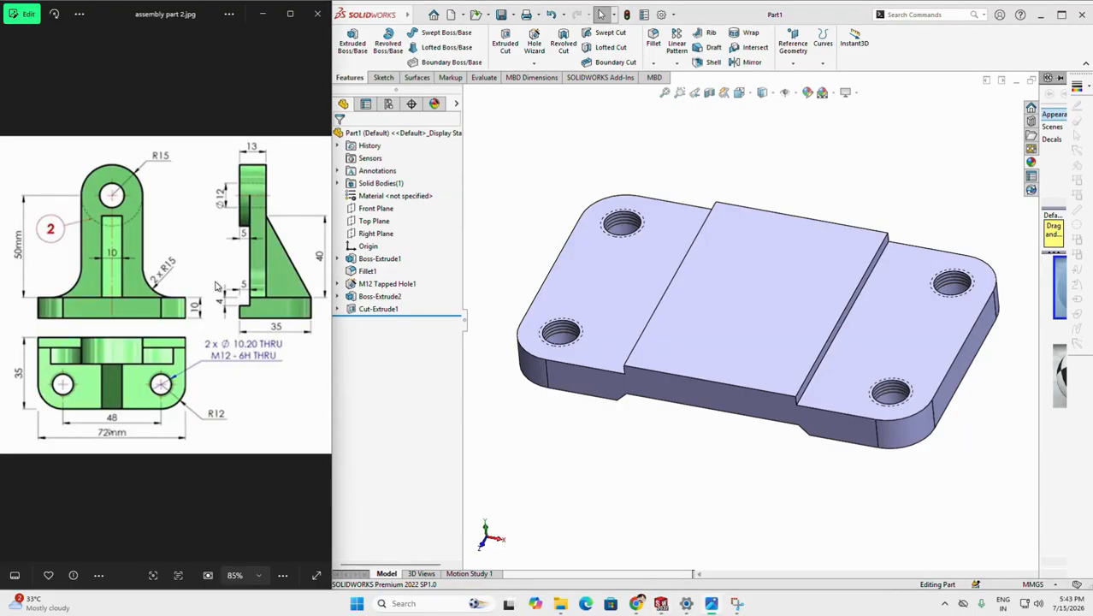
pyautogui.click(453, 18)
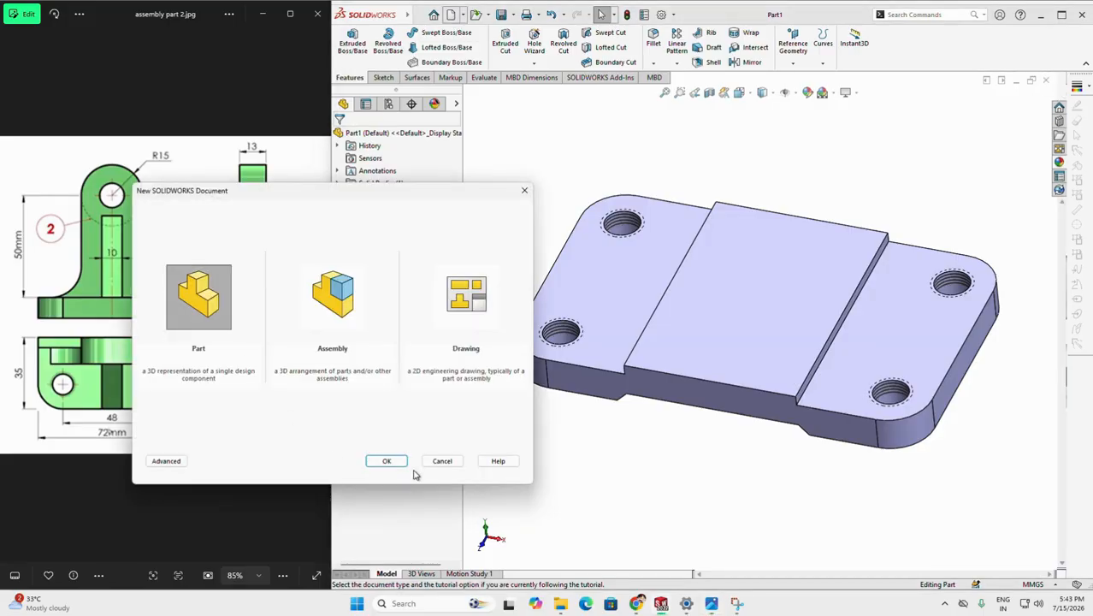
pyautogui.click(387, 460)
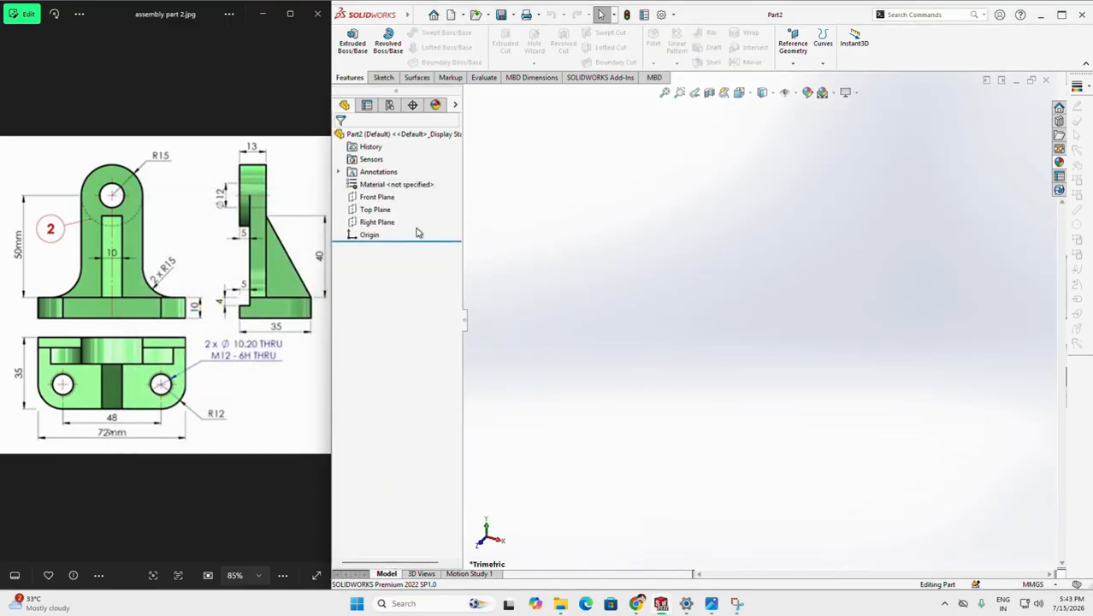
# Step: Sketch a center rectangle about 108 mm by 59 mm on the Top Plane, centered on the origin
pyautogui.click(376, 212)
pyautogui.click(438, 199)
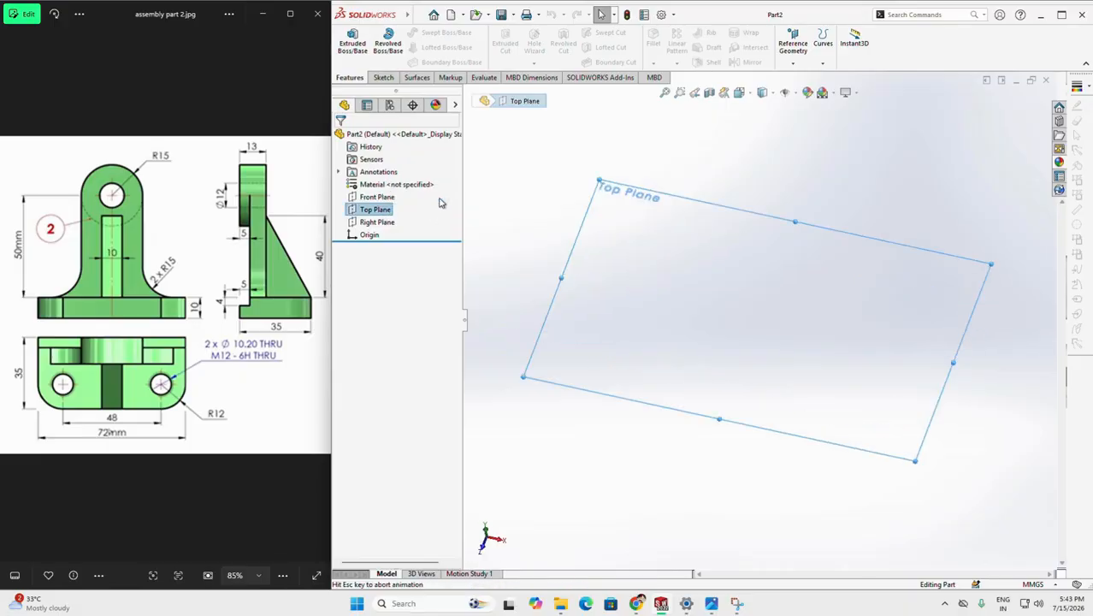
pyautogui.click(383, 77)
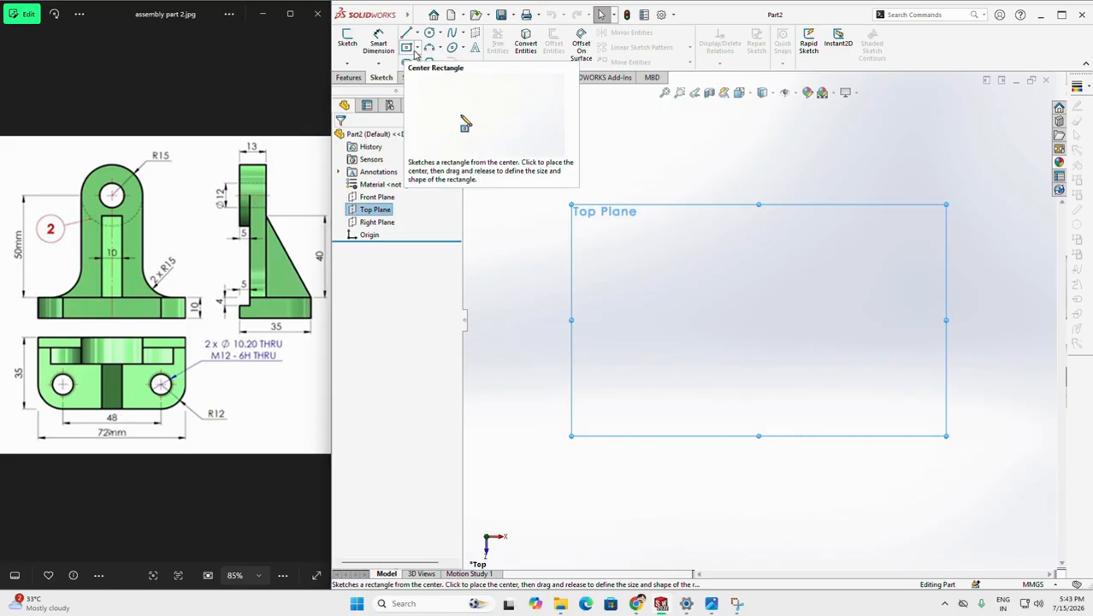
pyautogui.click(407, 48)
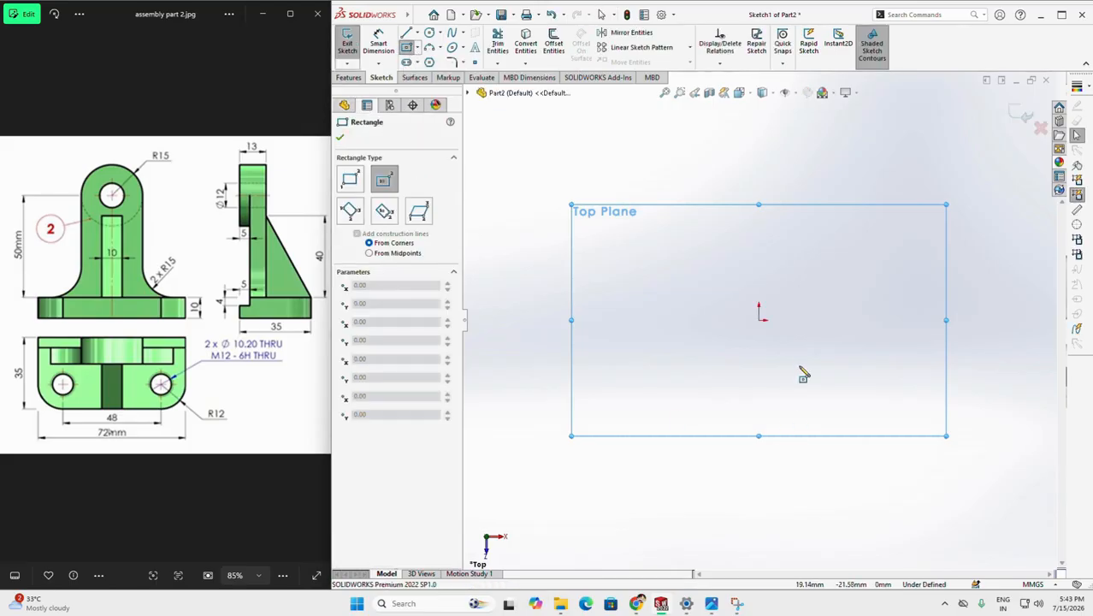
pyautogui.click(759, 319)
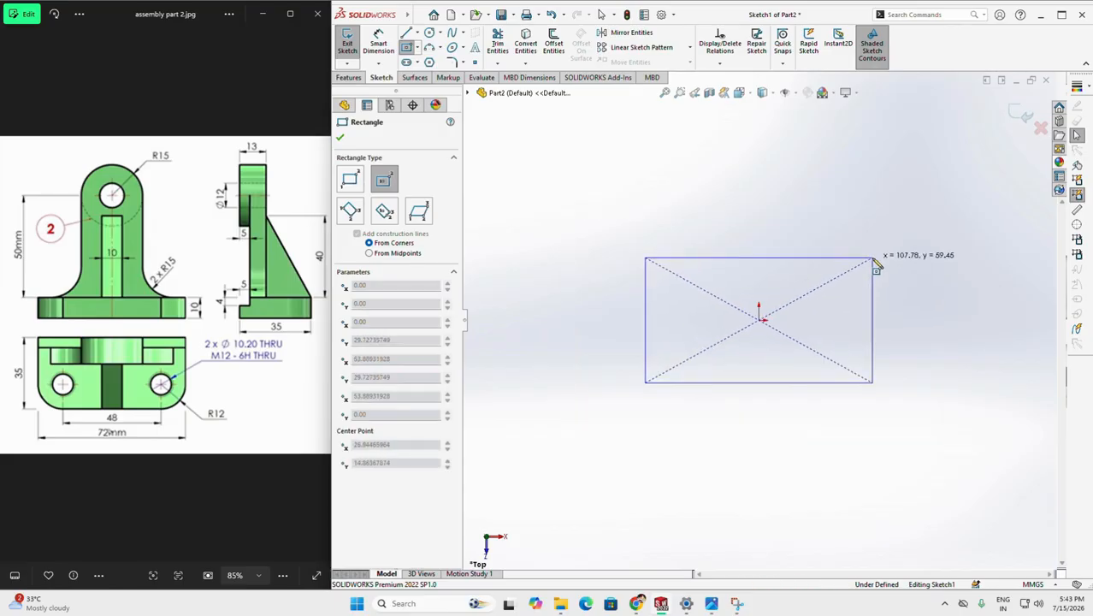
pyautogui.click(872, 257)
# Step: Dimension the rectangle to 72 mm long and 35 mm wide
pyautogui.click(378, 43)
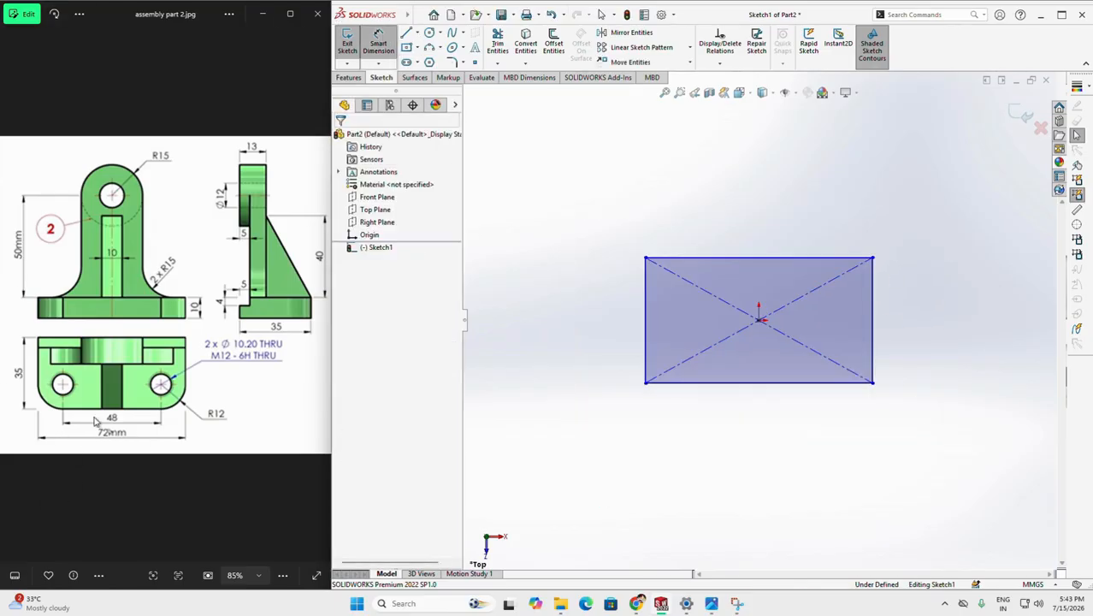
pyautogui.click(725, 268)
pyautogui.click(728, 227)
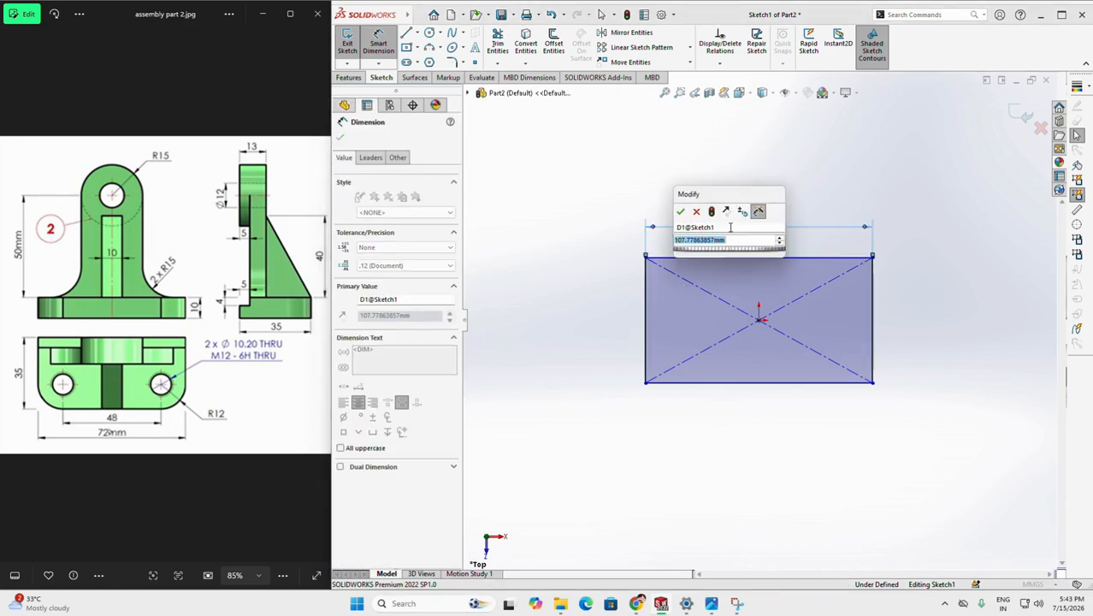
pyautogui.write('72')
pyautogui.press('Return')
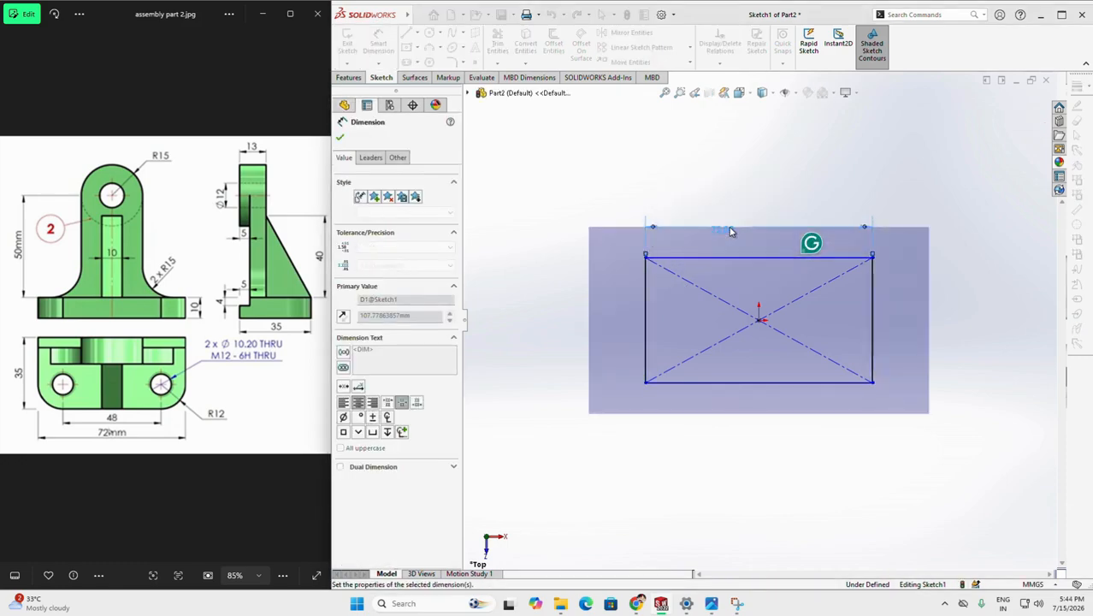
pyautogui.click(644, 315)
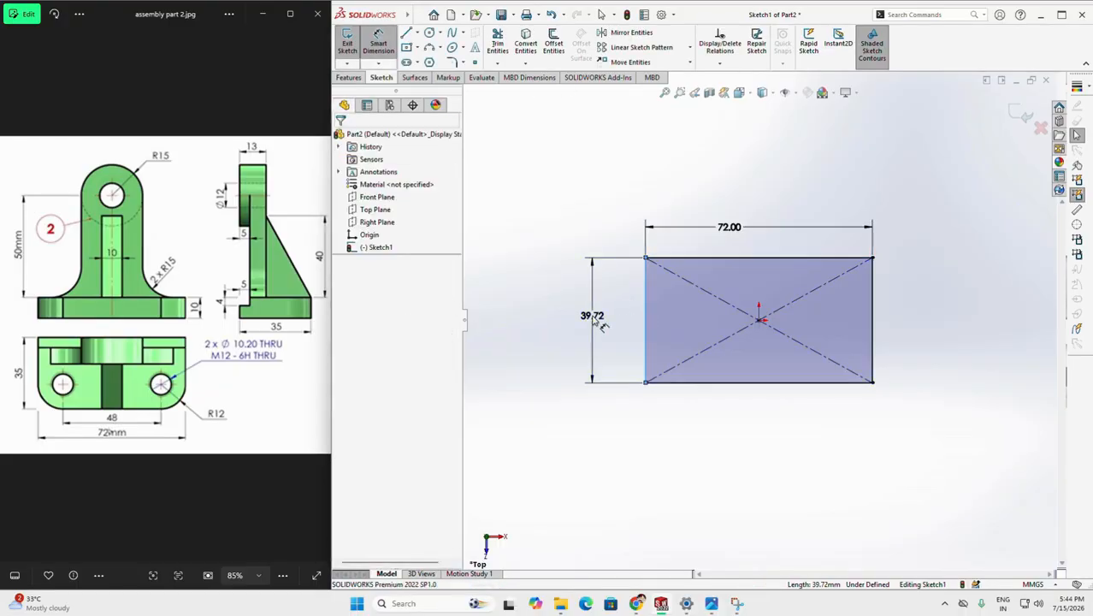
pyautogui.click(590, 318)
pyautogui.write('35')
pyautogui.press('Return')
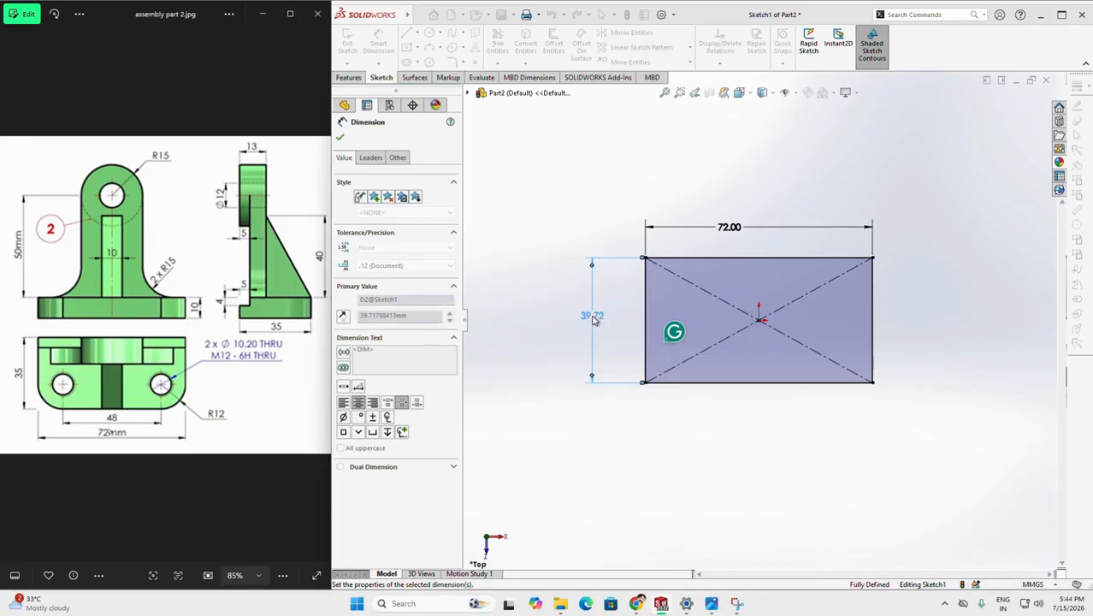
pyautogui.click(340, 137)
# Step: Extrude the rectangle 10 mm as a blind boss to form the bracket's base
pyautogui.click(348, 77)
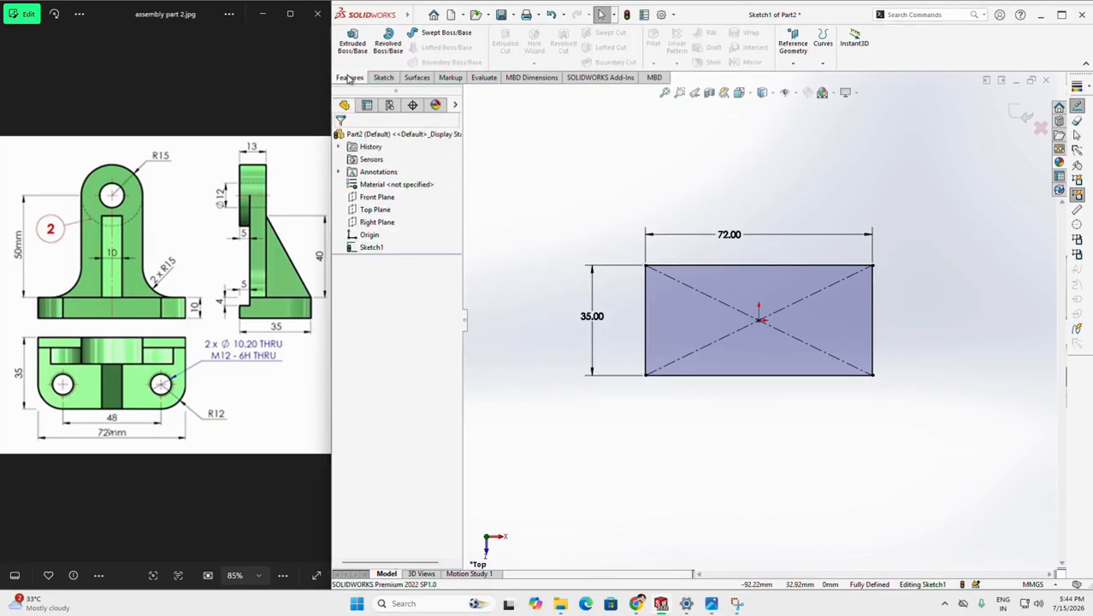
pyautogui.click(351, 45)
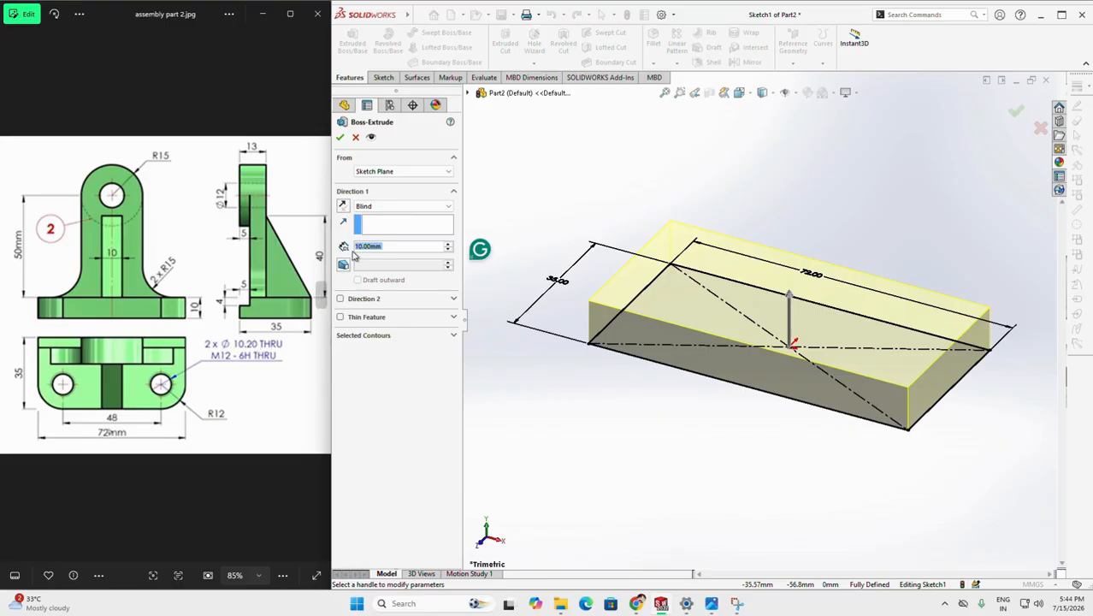
pyautogui.click(340, 137)
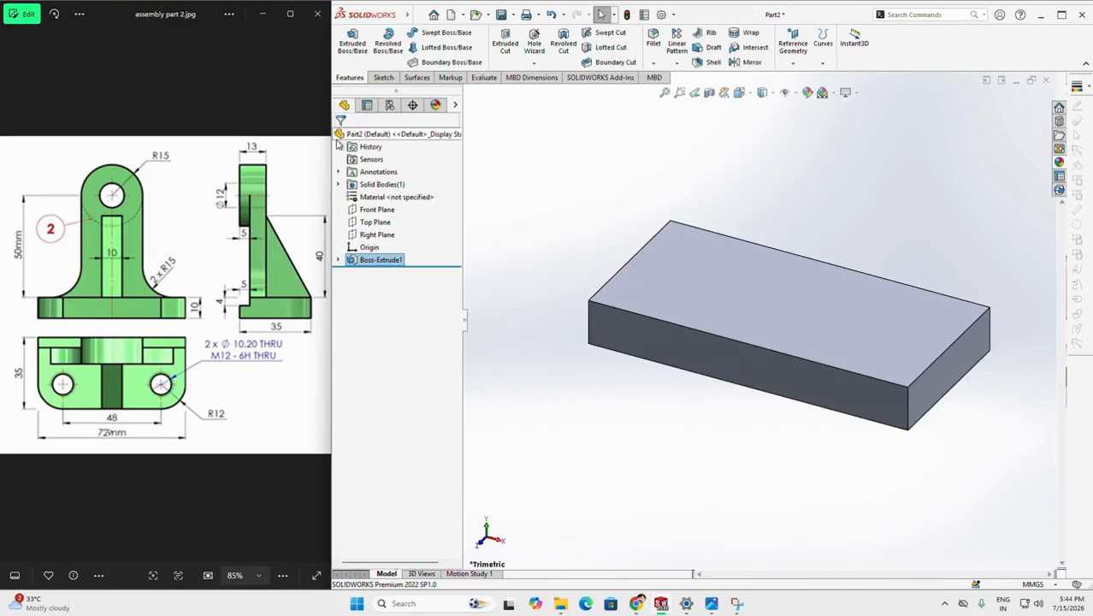
# Step: Fillet the two vertical corner edges on one long side of the base block with a 12 mm radius
pyautogui.click(652, 40)
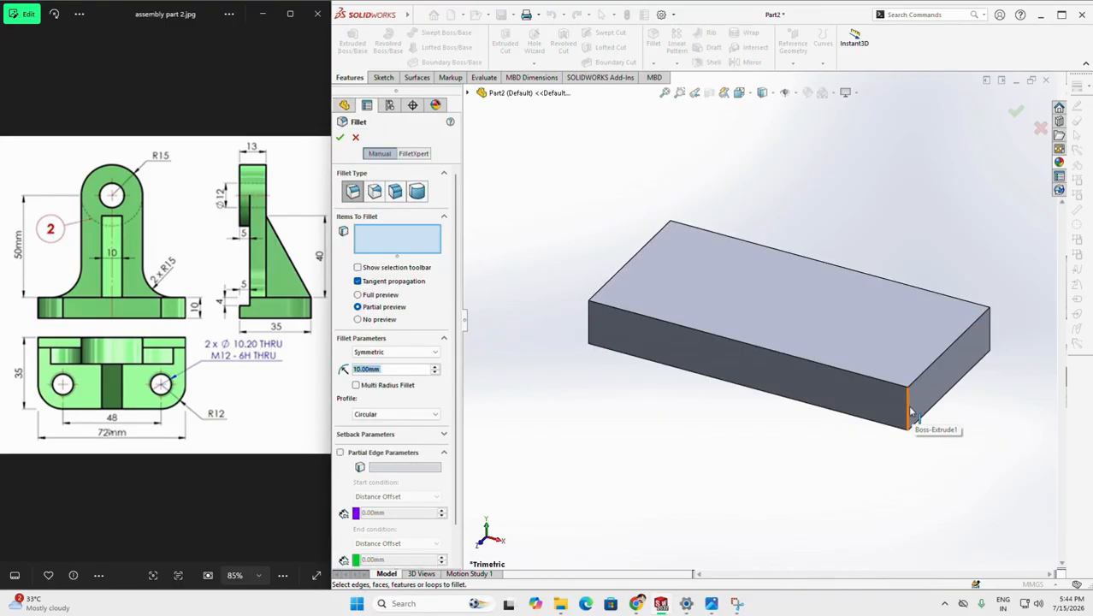
pyautogui.click(911, 411)
pyautogui.moveTo(682, 411); pyautogui.dragTo(733, 462, button='middle')
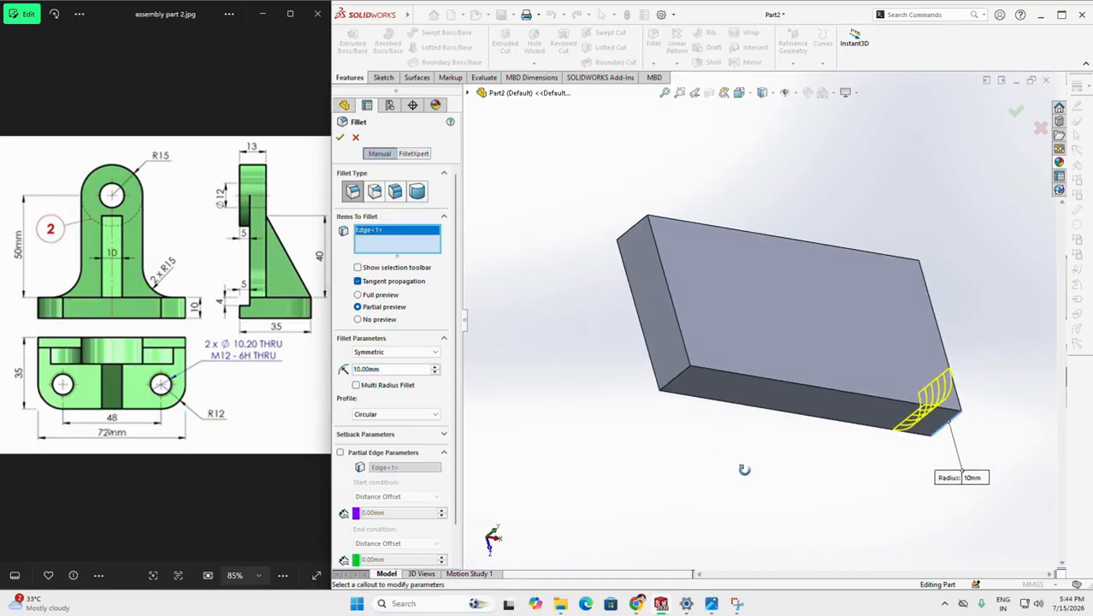
pyautogui.click(675, 381)
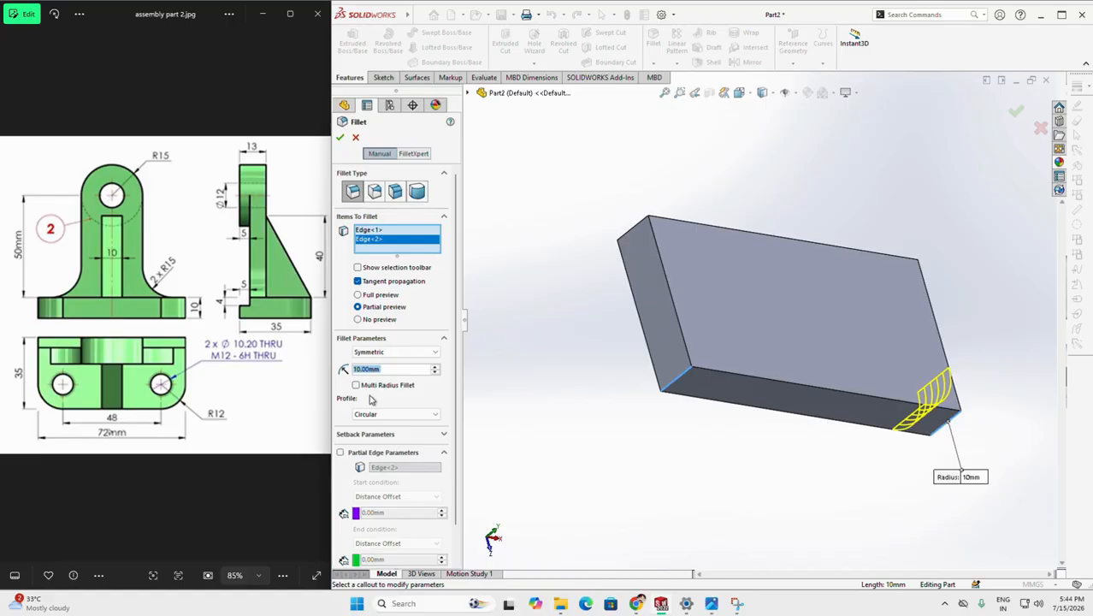
pyautogui.click(360, 369)
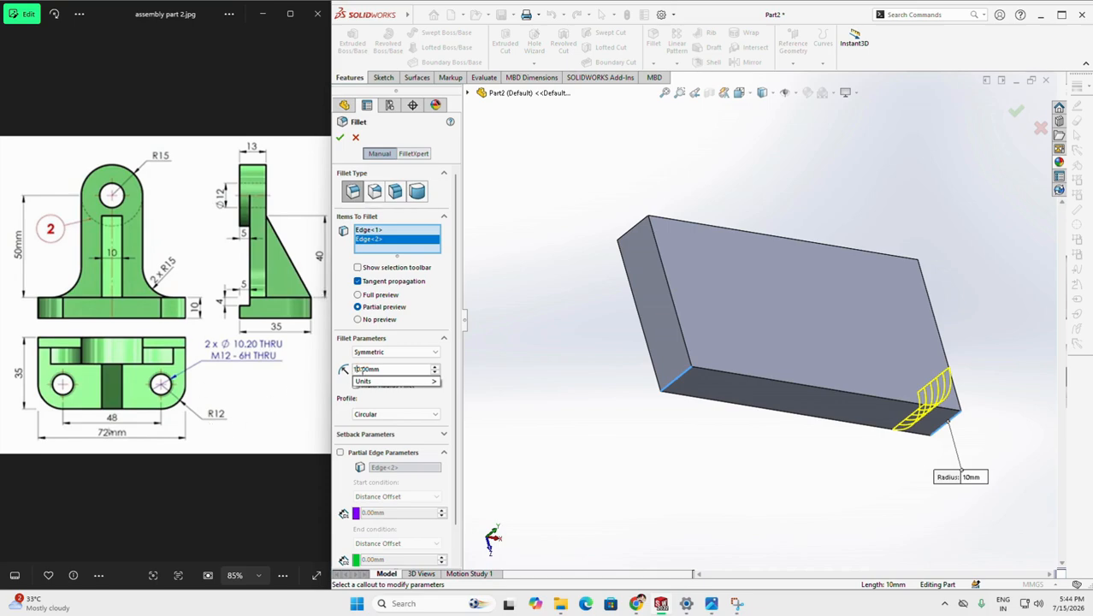
pyautogui.press('Delete')
pyautogui.write('2')
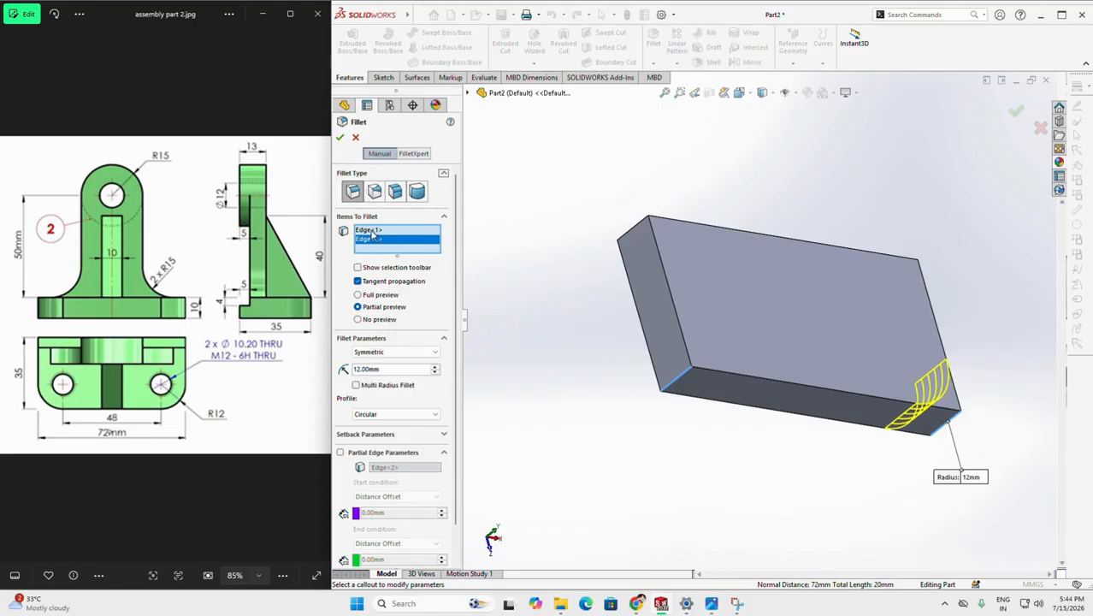
pyautogui.click(339, 137)
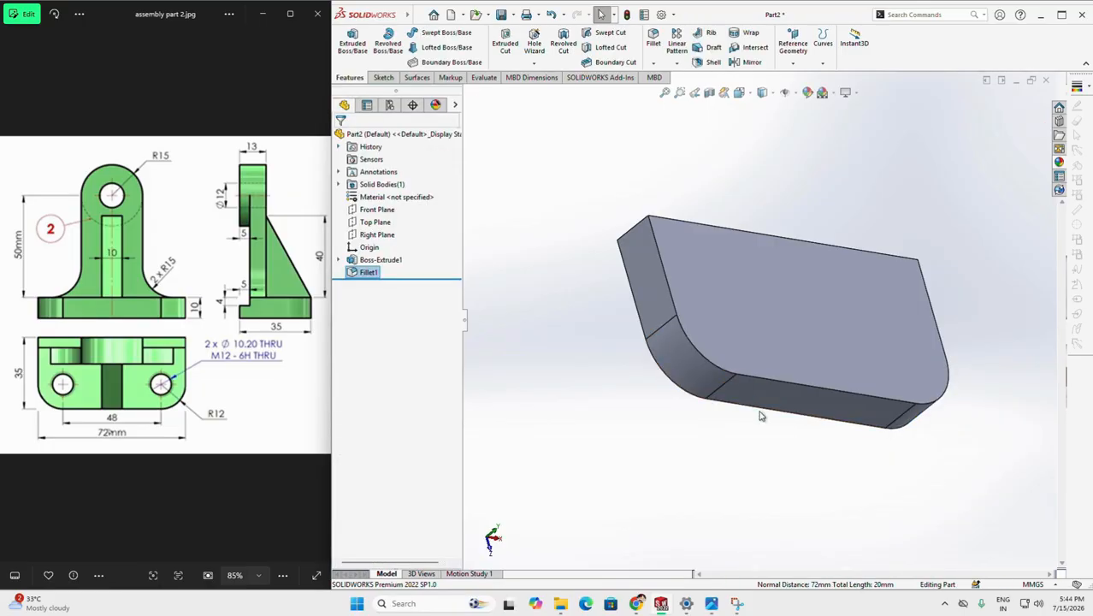
# Step: Start a sketch on the flat short side face of the base block, next to a rounded corner
pyautogui.moveTo(758, 415); pyautogui.dragTo(602, 355, button='middle')
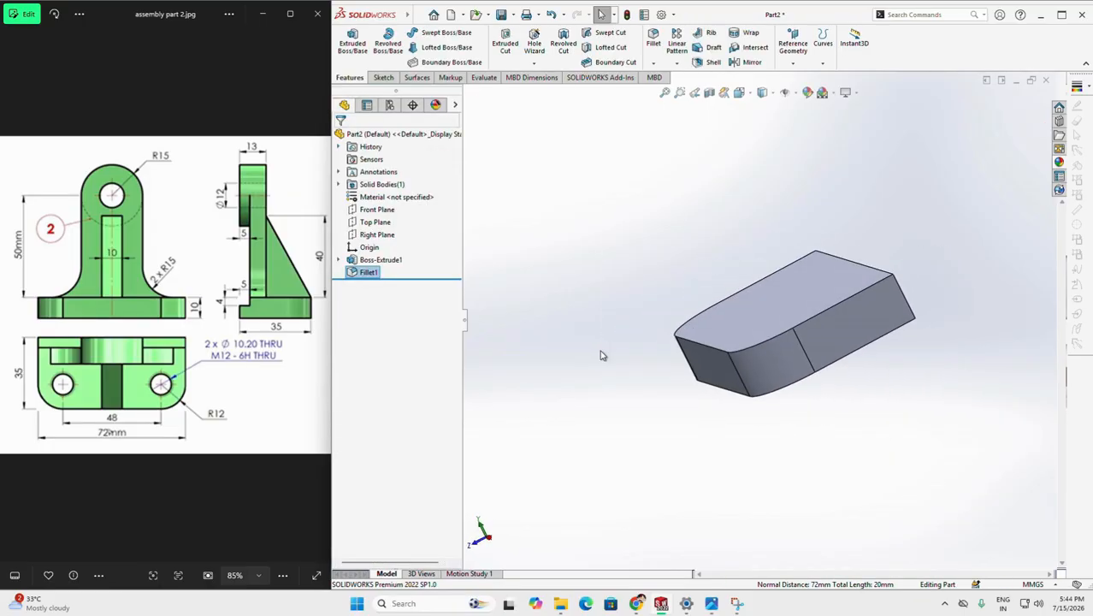
pyautogui.click(848, 341)
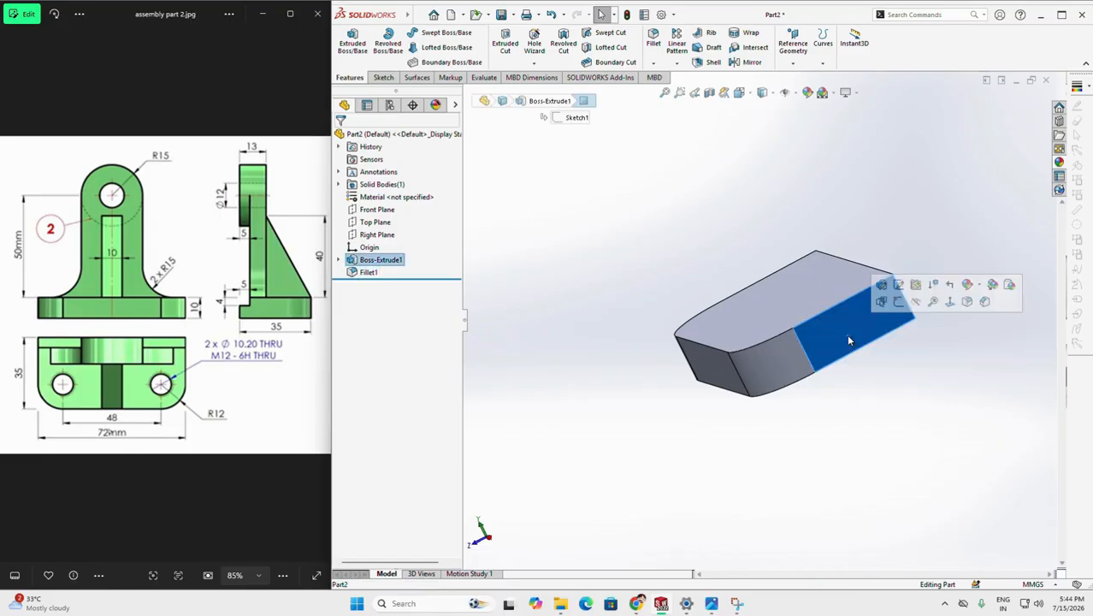
pyautogui.click(898, 301)
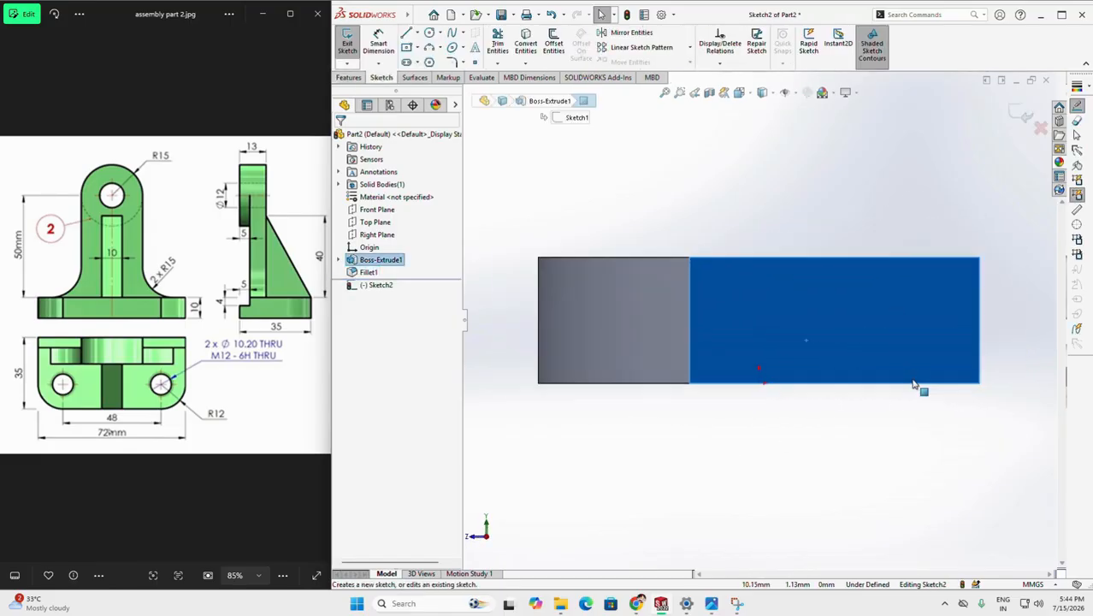
pyautogui.click(419, 48)
pyautogui.click(443, 62)
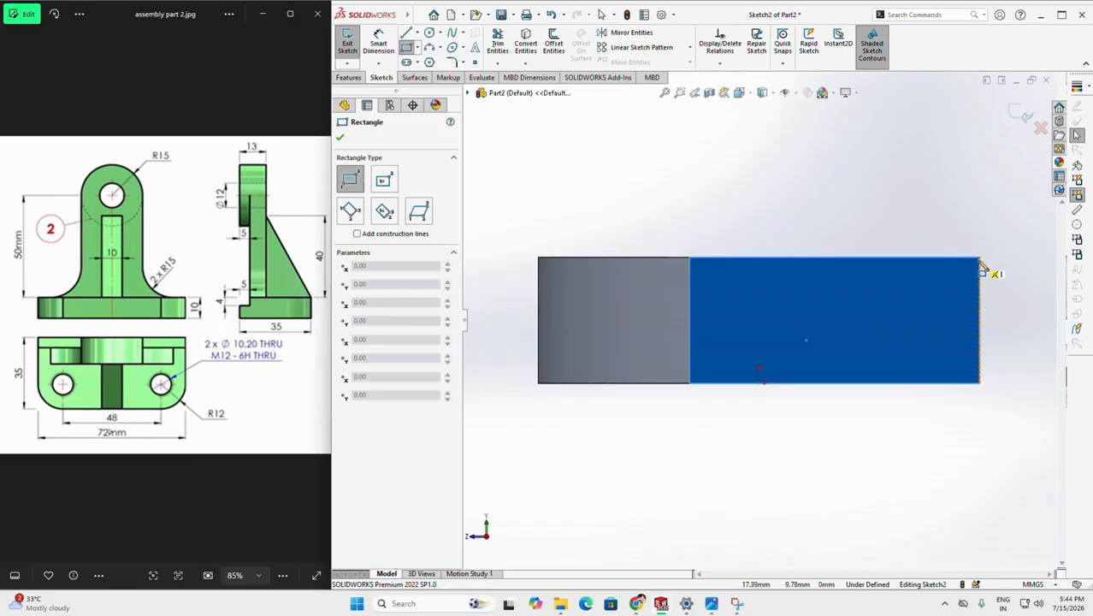
pyautogui.click(416, 50)
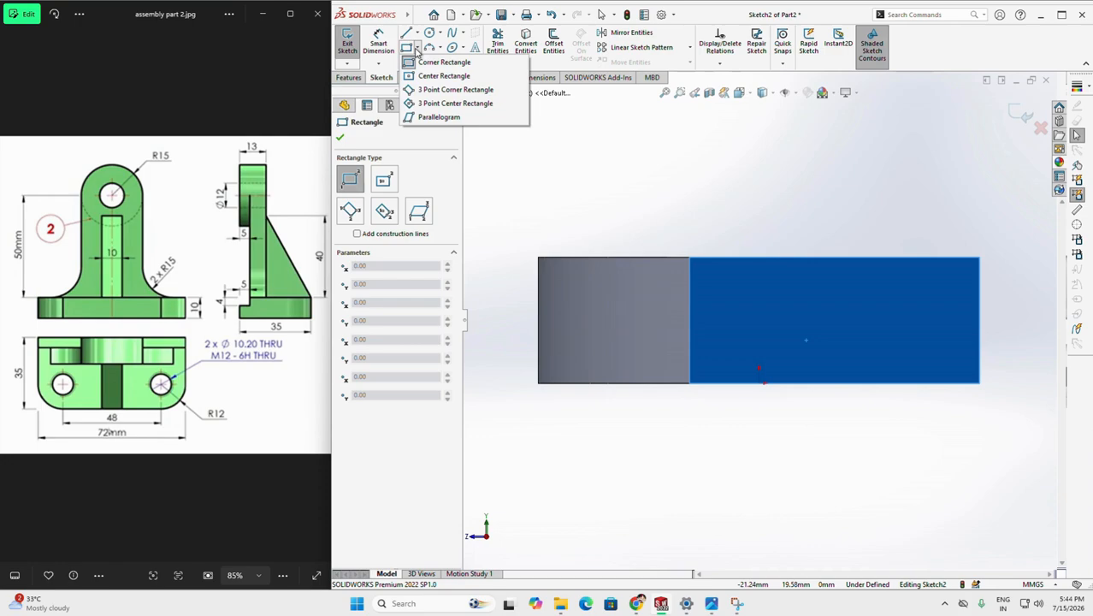
pyautogui.press('Escape')
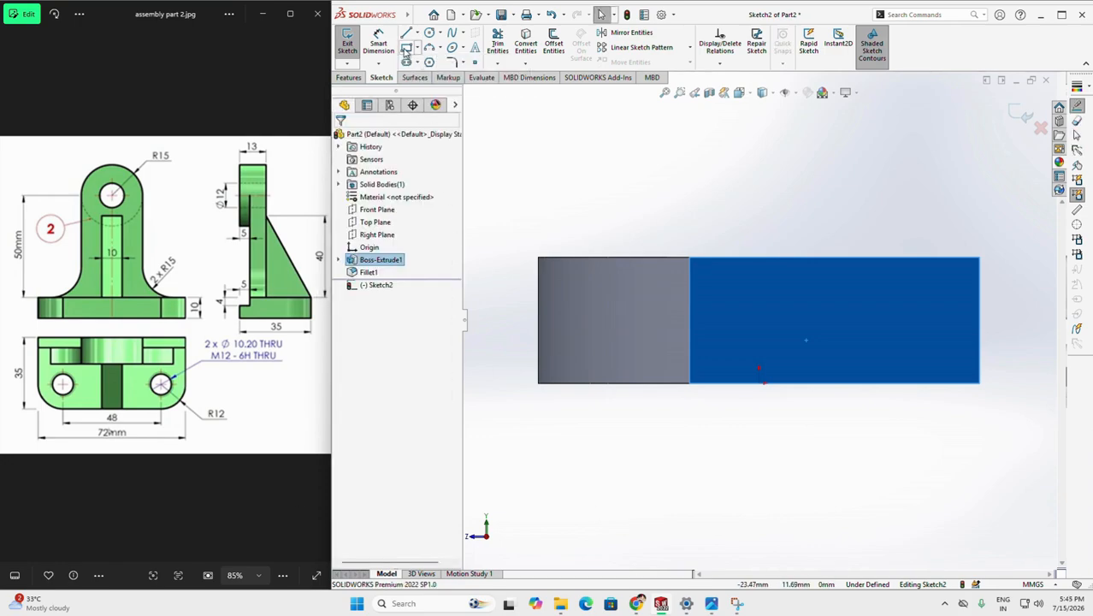
# Step: Draw a corner rectangle about 4.4 mm wide and 4.9 mm tall from the end face's upper outer corner
pyautogui.click(406, 48)
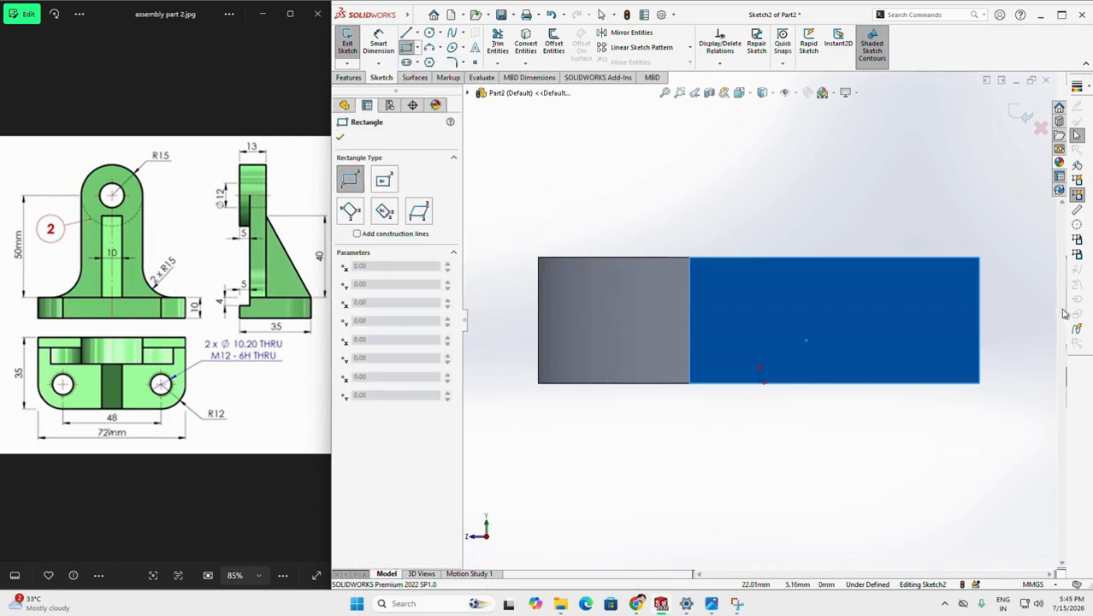
pyautogui.click(979, 258)
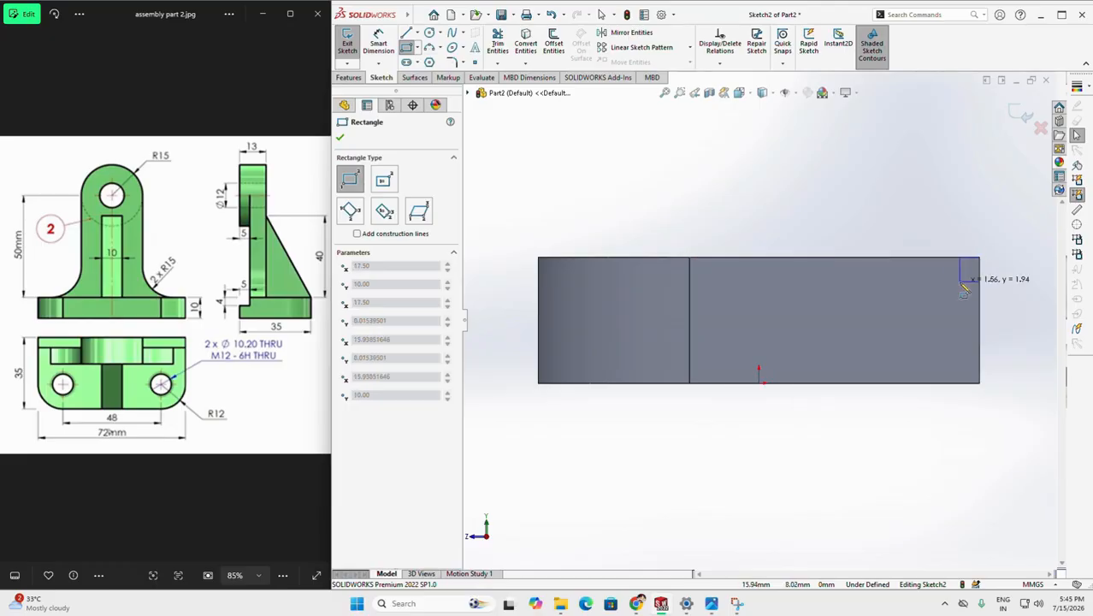
pyautogui.click(924, 318)
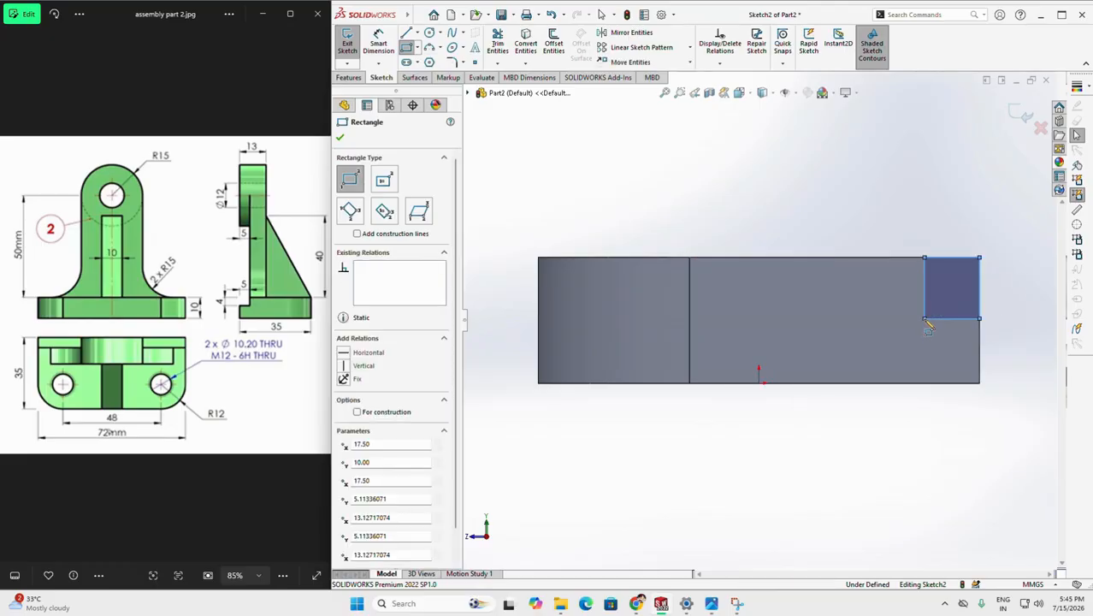
# Step: Dimension the small corner rectangle to 5 mm wide and 4 mm high
pyautogui.click(376, 44)
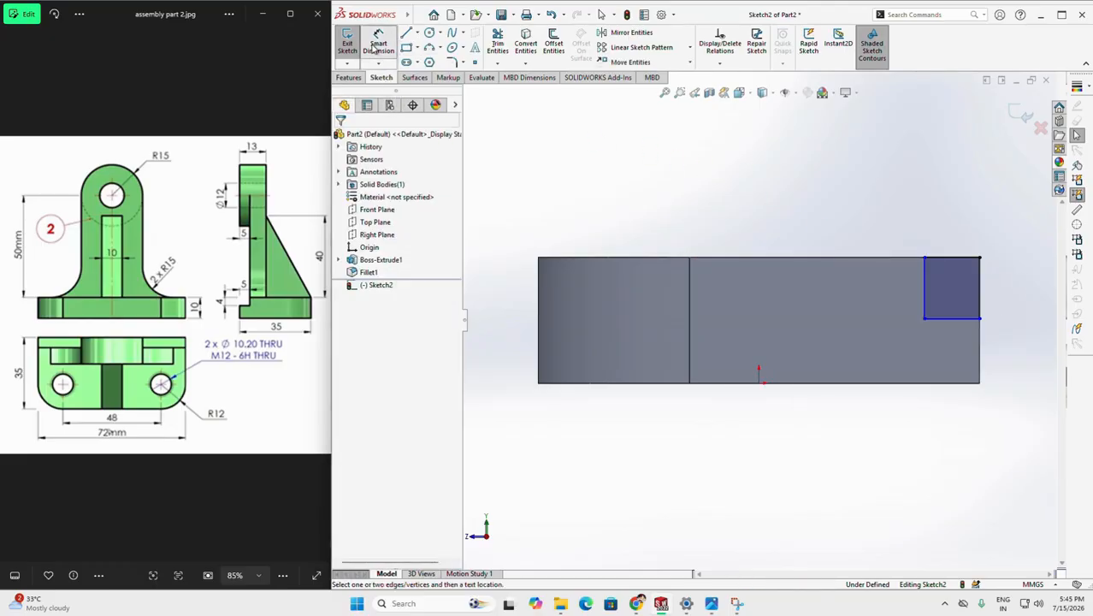
pyautogui.click(964, 260)
pyautogui.click(963, 209)
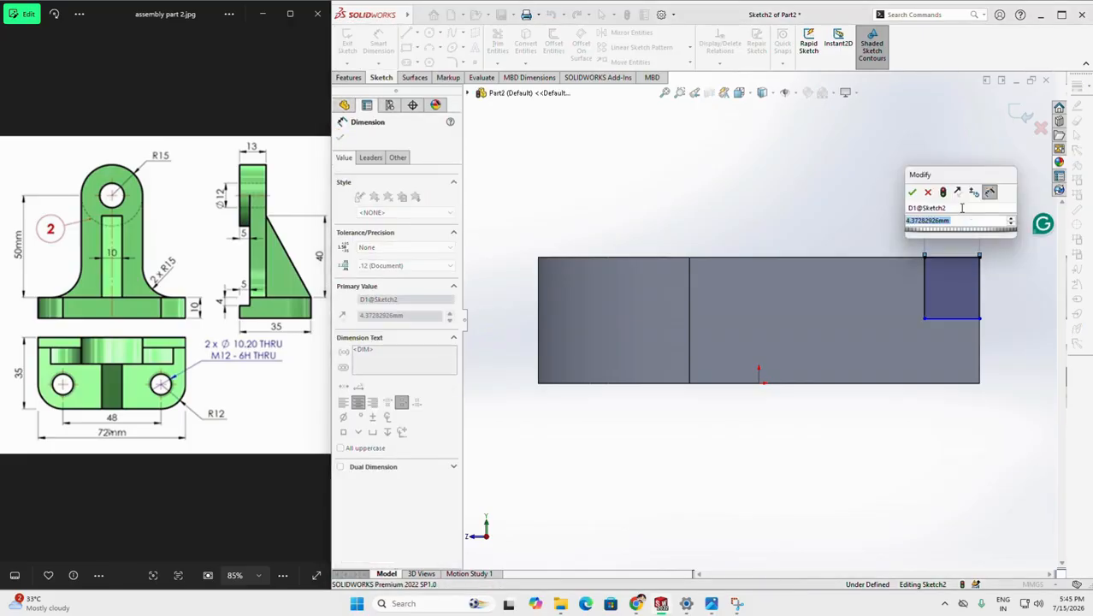
pyautogui.write('5')
pyautogui.press('Return')
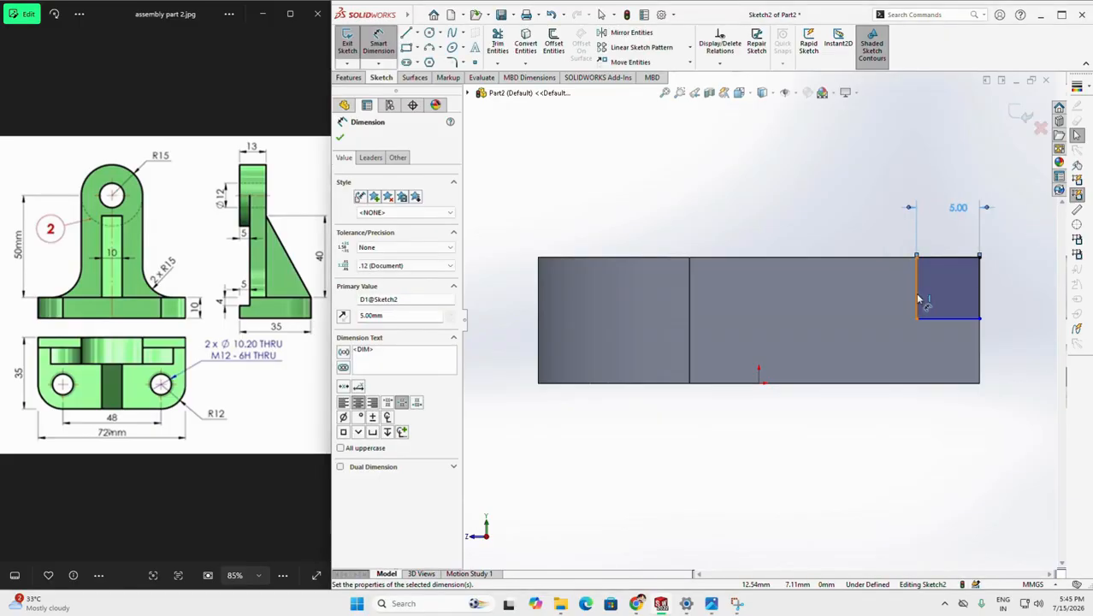
pyautogui.click(916, 304)
pyautogui.click(878, 300)
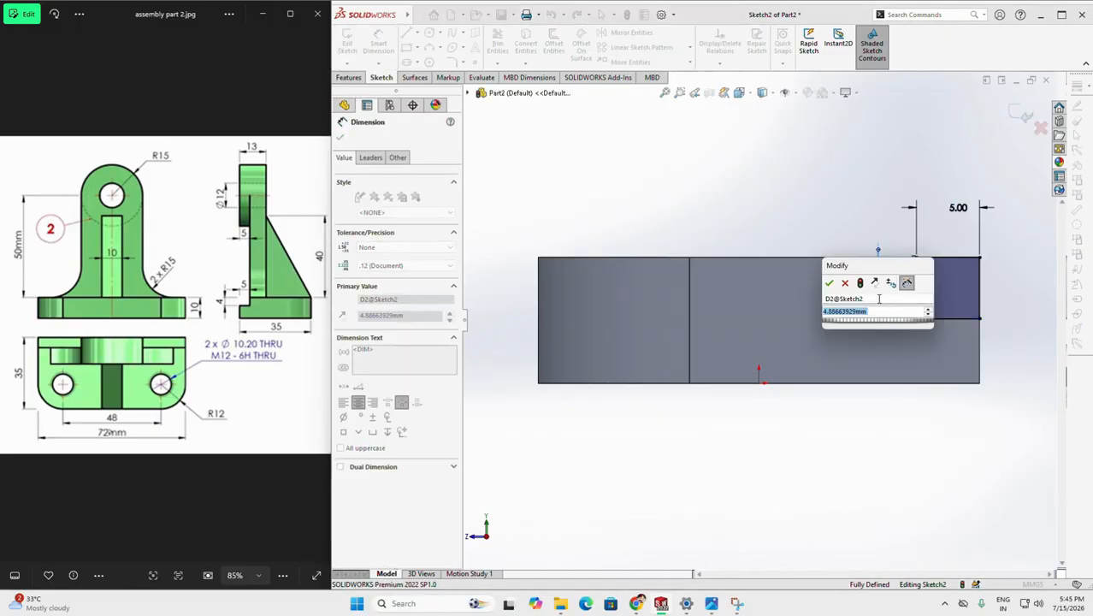
pyautogui.press('Return')
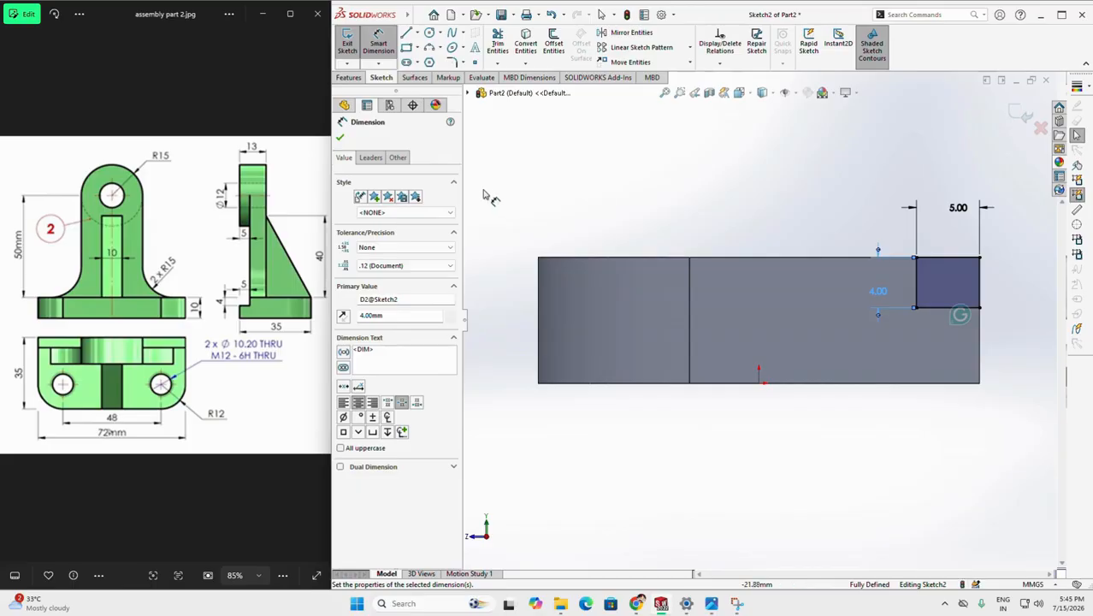
pyautogui.click(341, 138)
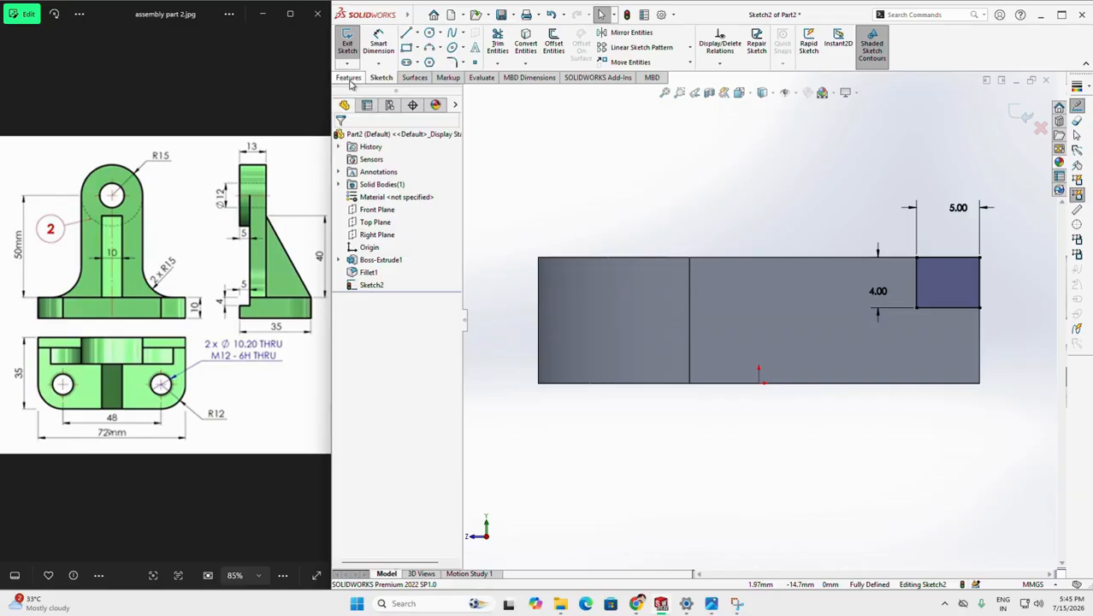
# Step: Cut-extrude the corner rectangle Through All to form a step along the base's long square-cornered edge
pyautogui.click(349, 78)
pyautogui.click(505, 41)
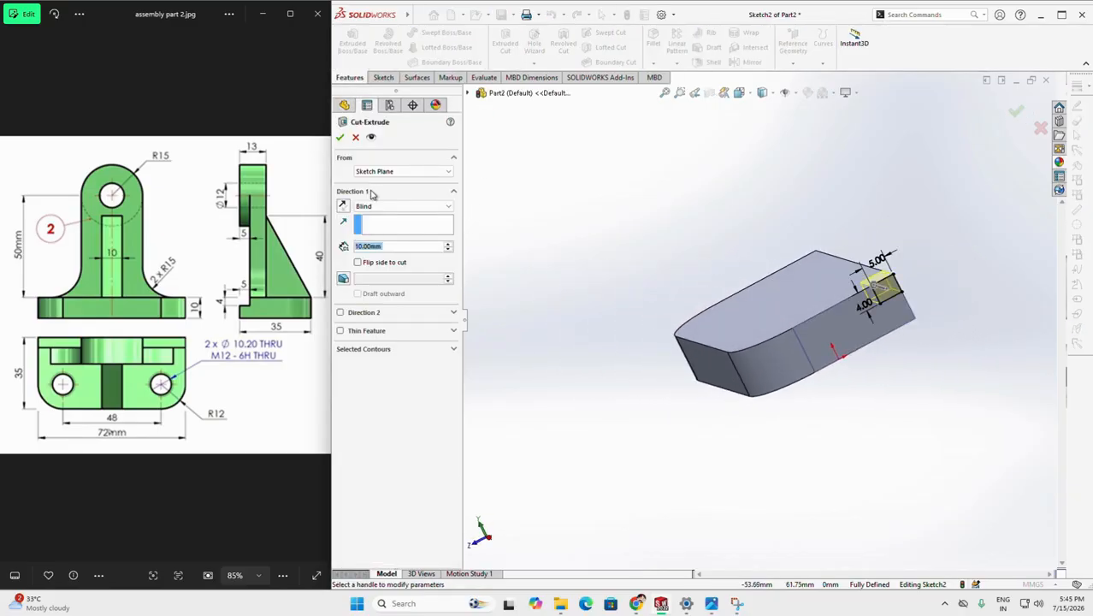
pyautogui.click(381, 206)
pyautogui.click(376, 215)
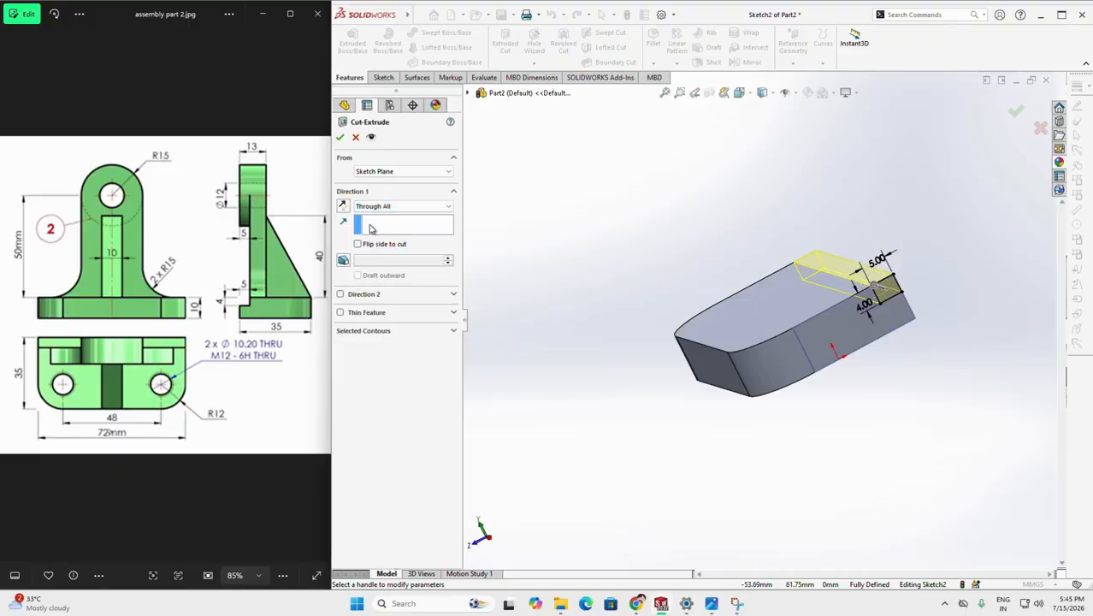
pyautogui.click(340, 137)
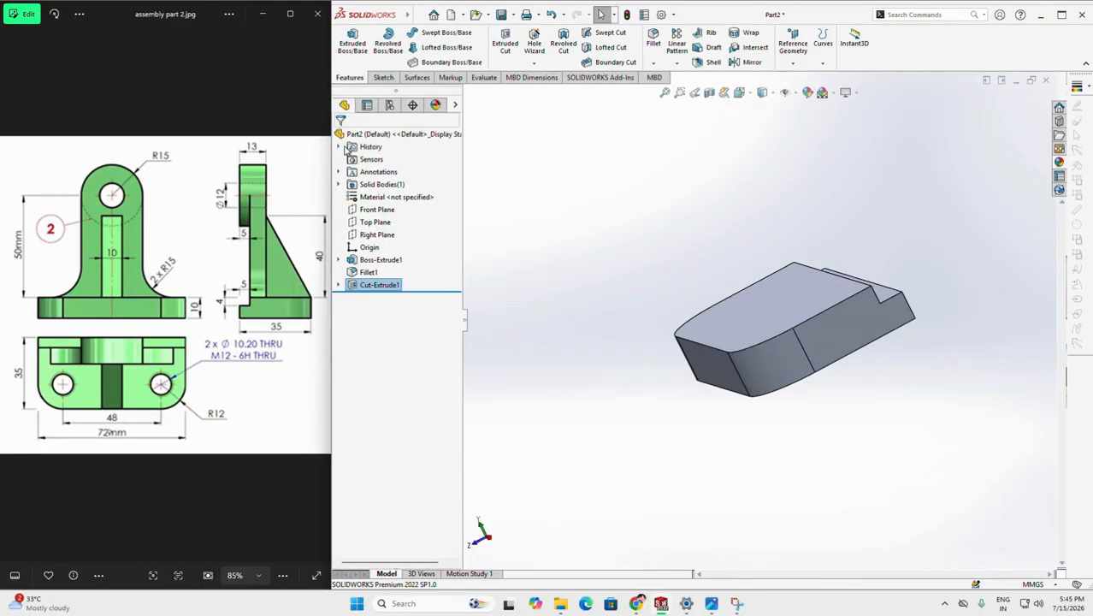
# Step: Add two DIN M12 bottoming tapped holes on the base's large stepped-side face, centred on the two rounded corners
pyautogui.moveTo(707, 410); pyautogui.dragTo(812, 317, button='middle')
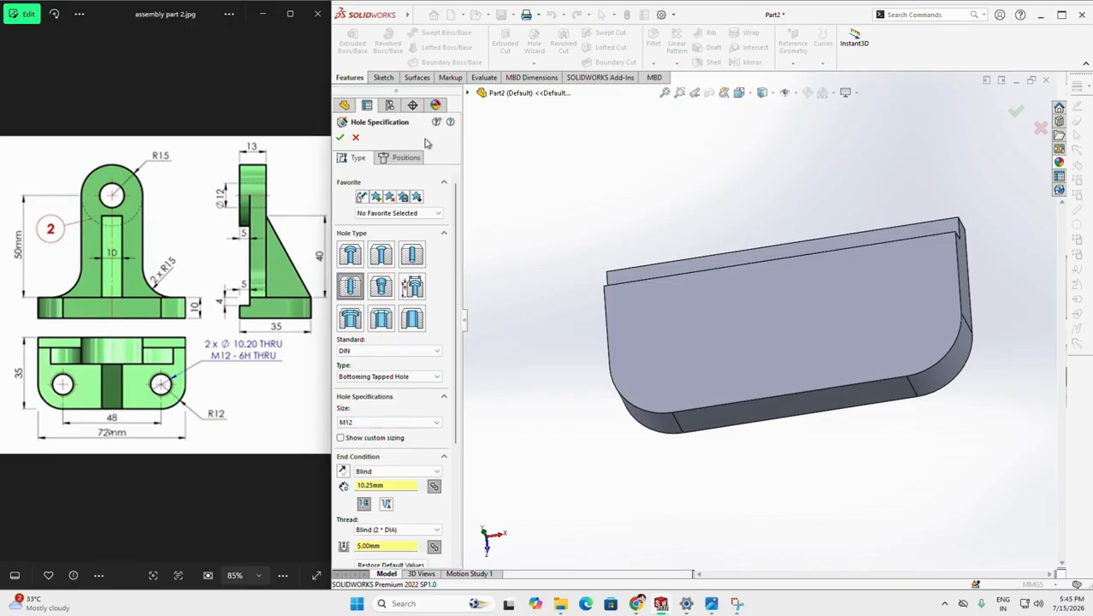
pyautogui.click(407, 159)
pyautogui.click(780, 359)
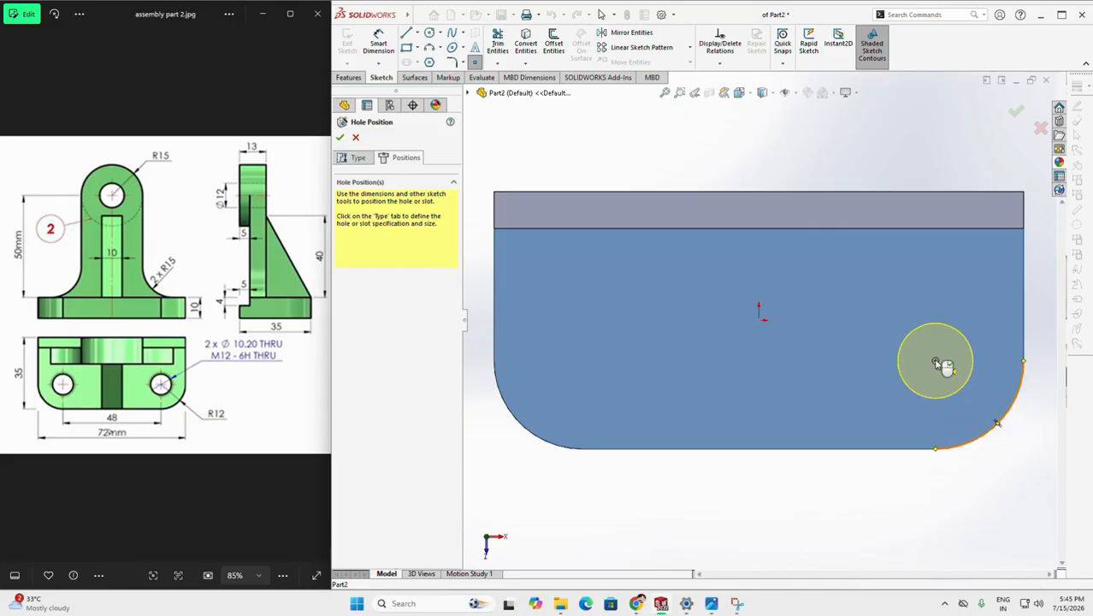
pyautogui.click(936, 362)
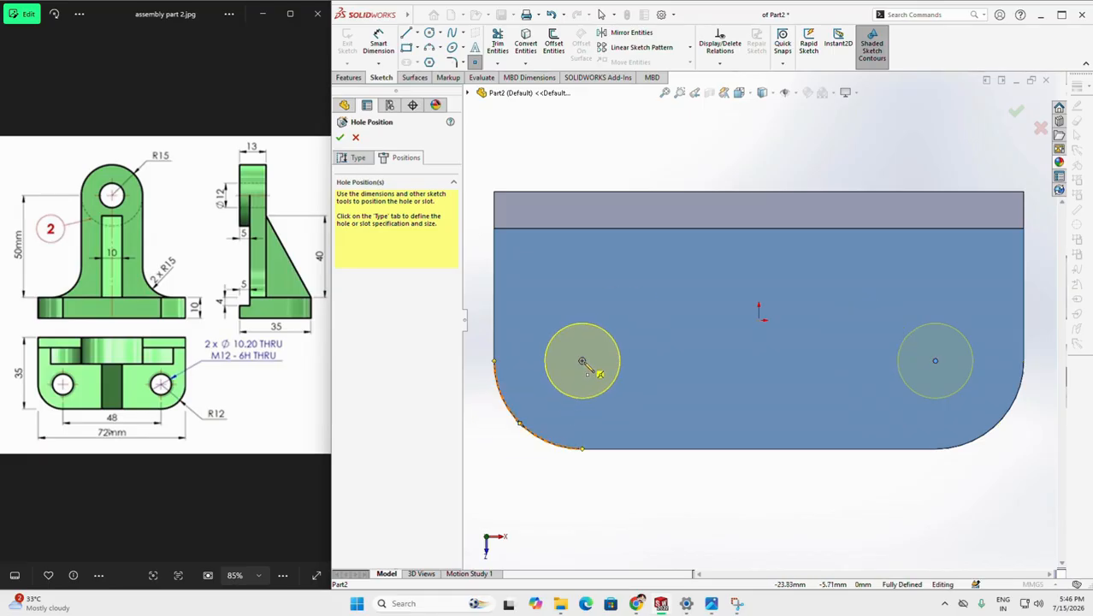
pyautogui.click(581, 361)
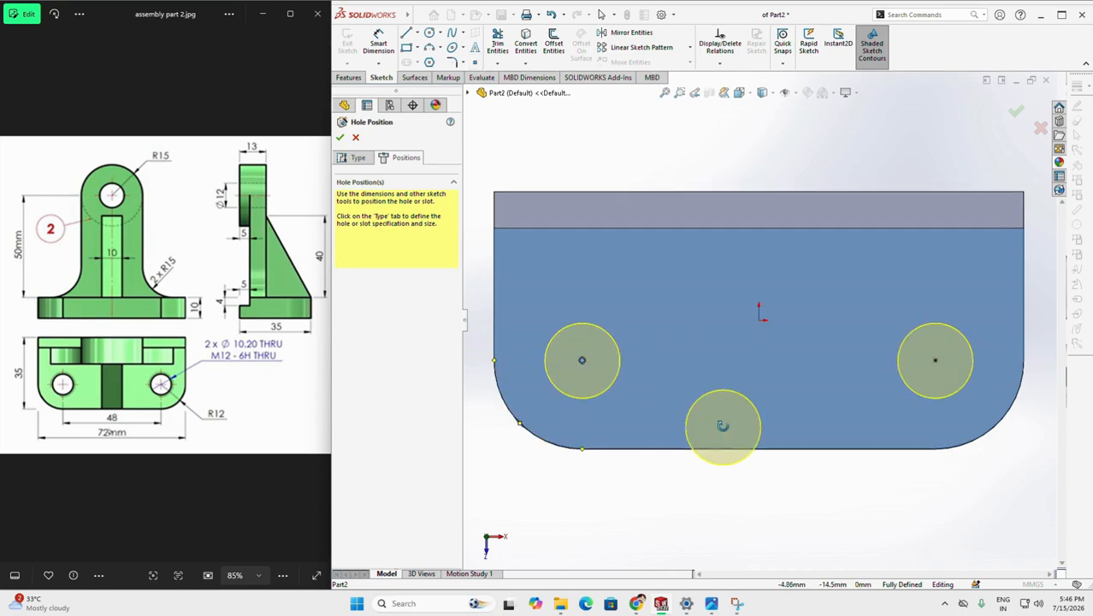
pyautogui.moveTo(722, 426); pyautogui.dragTo(710, 317, button='middle')
pyautogui.click(341, 138)
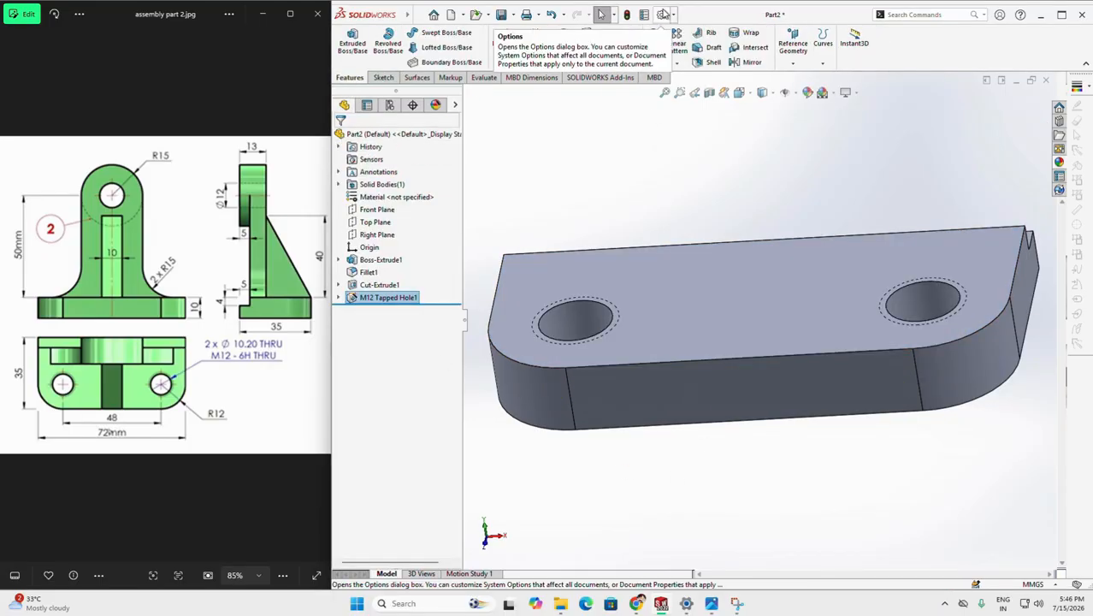
# Step: Enable shaded cosmetic threads in the document's detailing properties
pyautogui.click(663, 14)
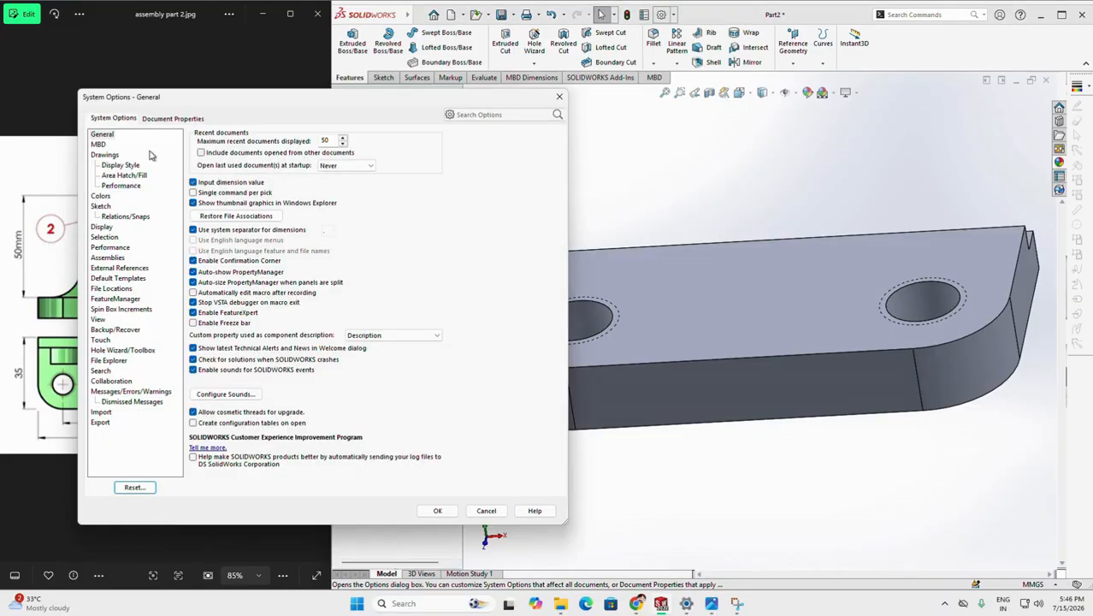
pyautogui.click(171, 119)
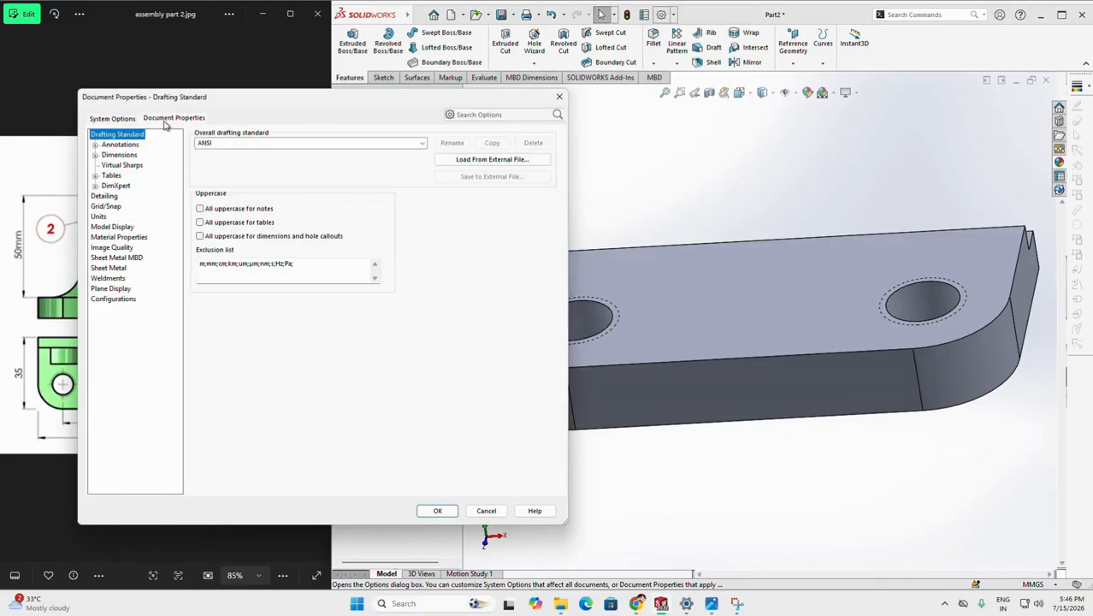
pyautogui.click(105, 196)
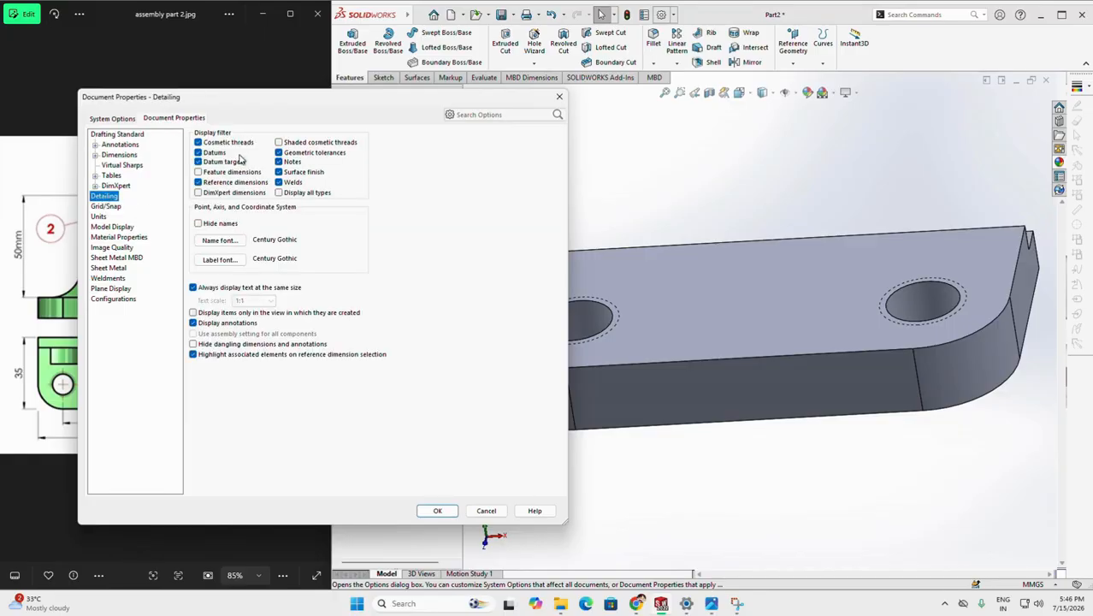
pyautogui.click(437, 511)
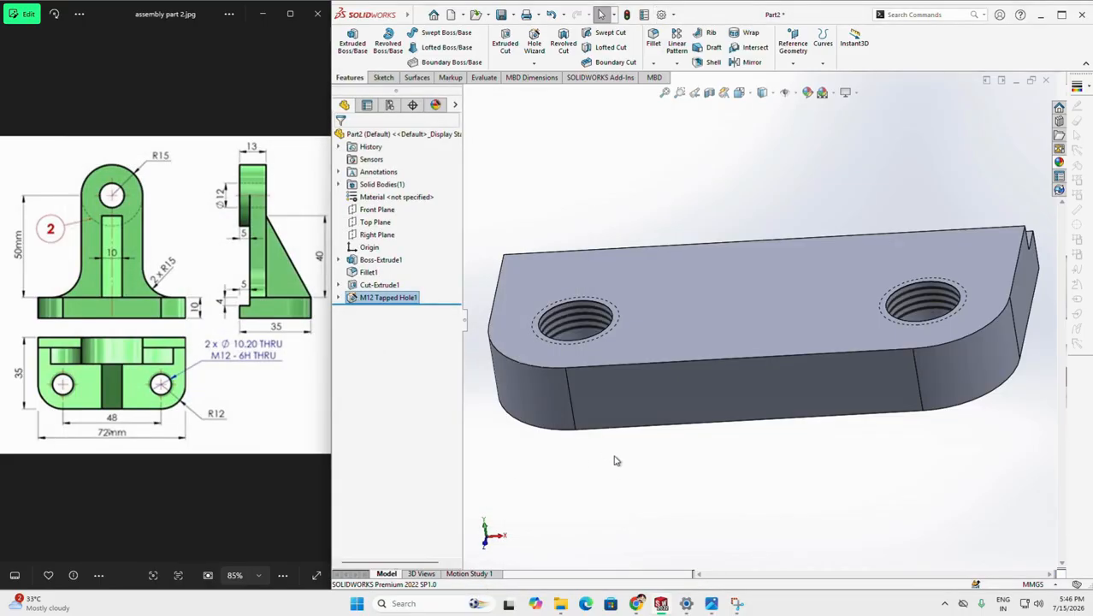
# Step: Start a sketch on the narrow vertical face created by the step cut
pyautogui.moveTo(686, 461); pyautogui.dragTo(487, 525, button='middle')
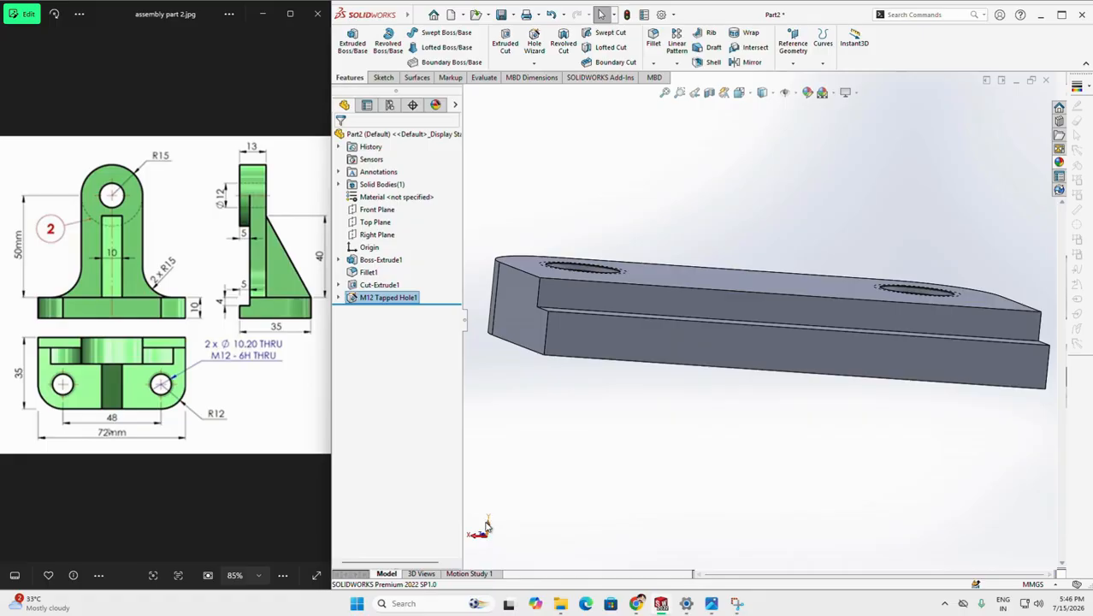
pyautogui.click(802, 320)
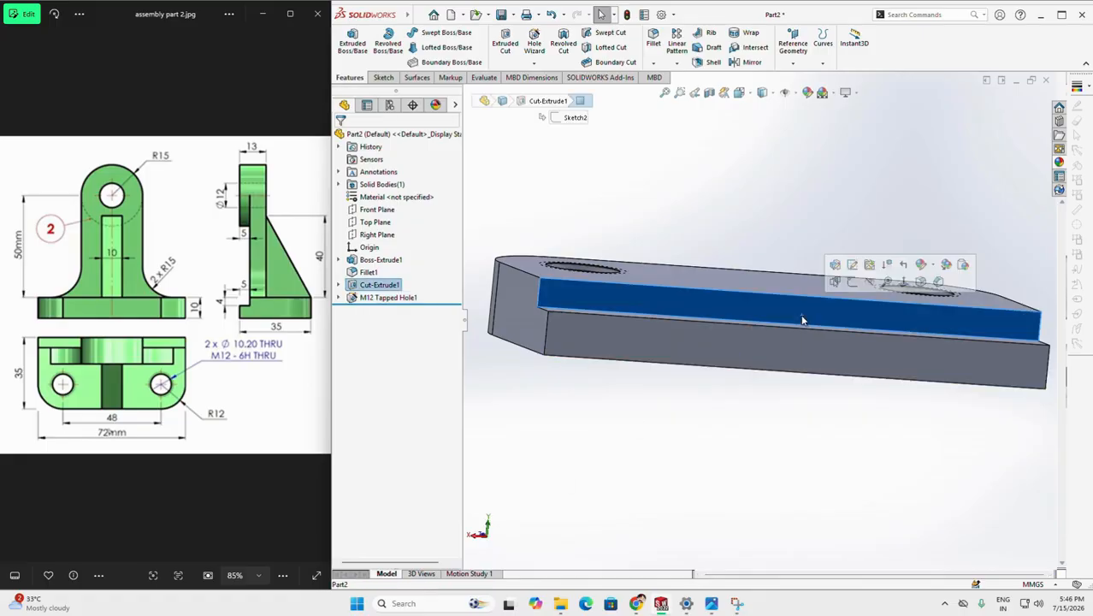
pyautogui.click(852, 283)
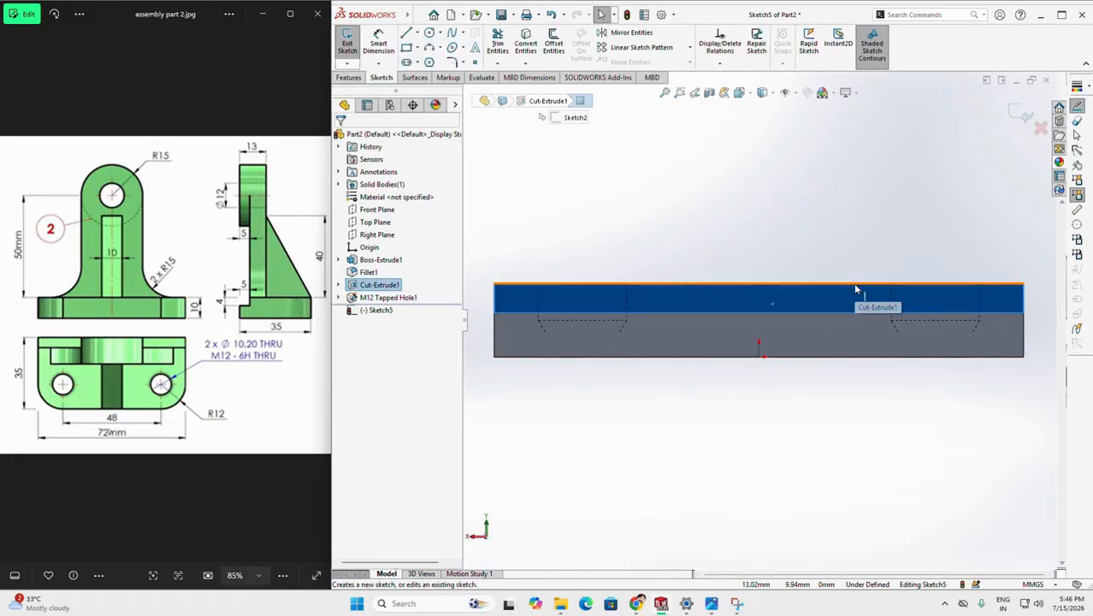
# Step: Draw a closed round-topped profile on the base's upper edge, with sides about 21 mm long and a tangent arc about 8.7 mm in radius
pyautogui.click(407, 36)
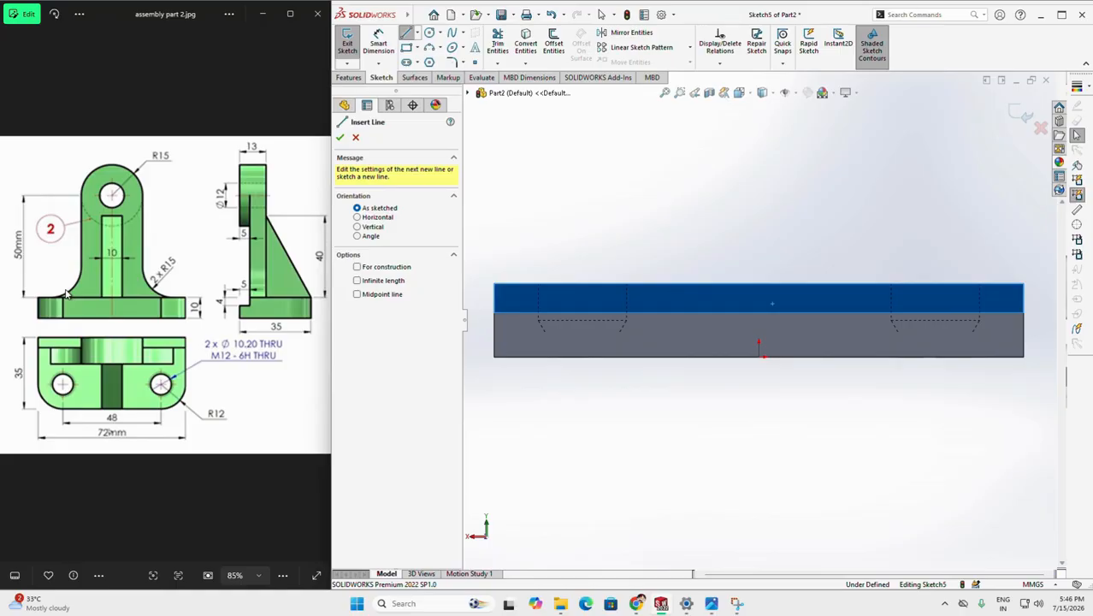
pyautogui.click(679, 283)
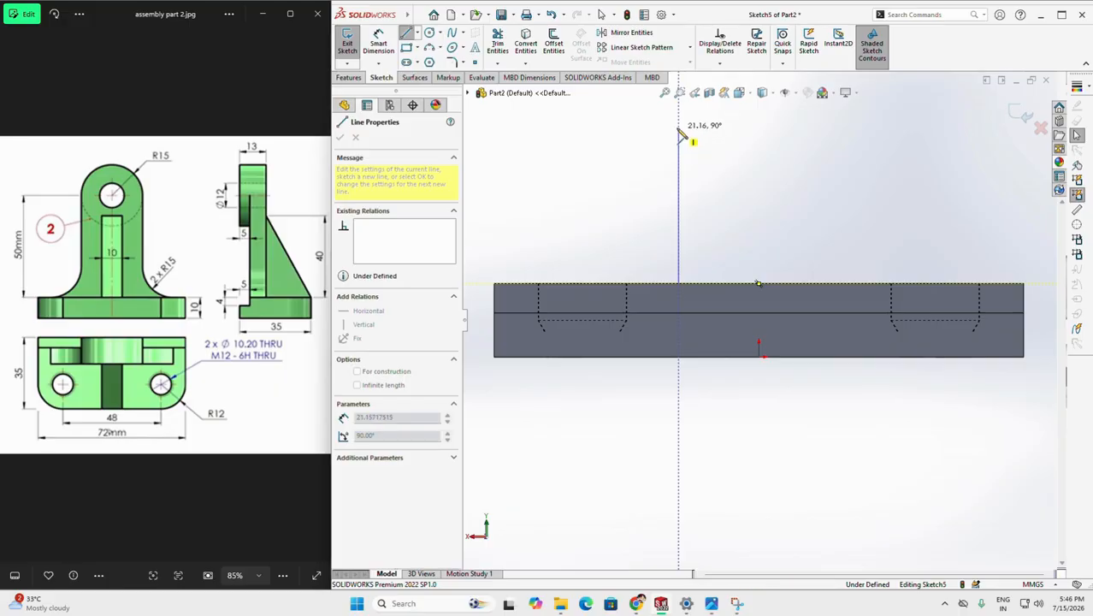
pyautogui.click(679, 127)
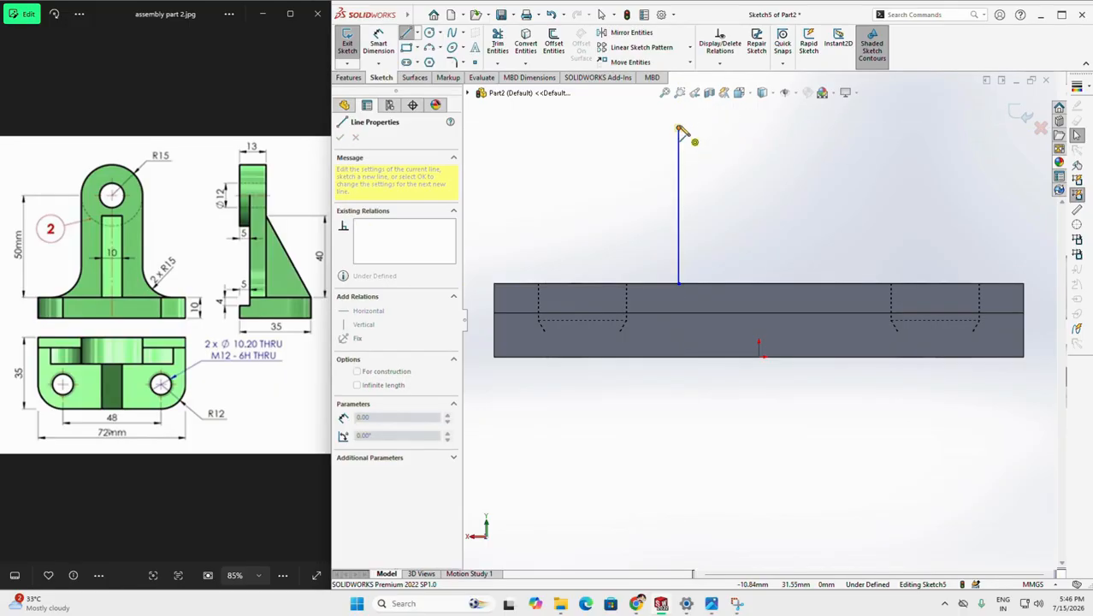
pyautogui.click(808, 130)
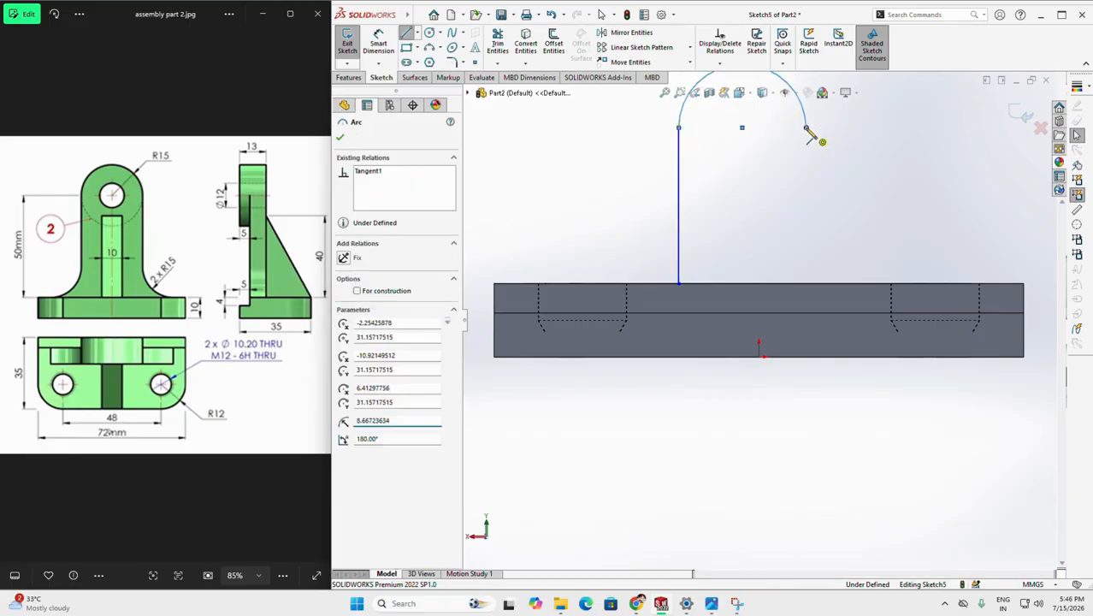
pyautogui.click(806, 283)
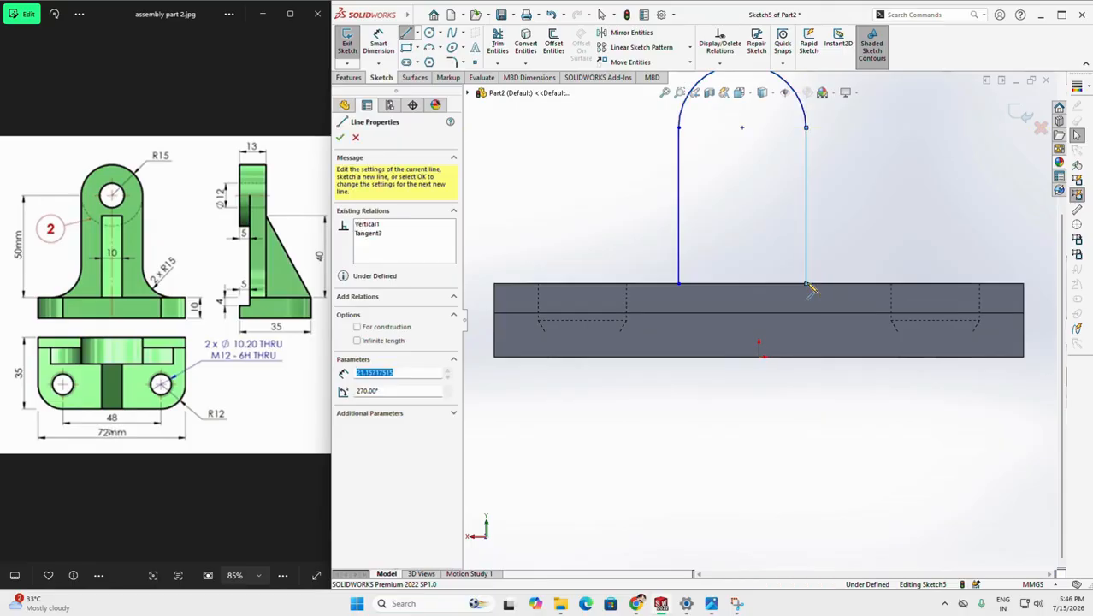
pyautogui.click(679, 283)
pyautogui.rightClick(681, 287)
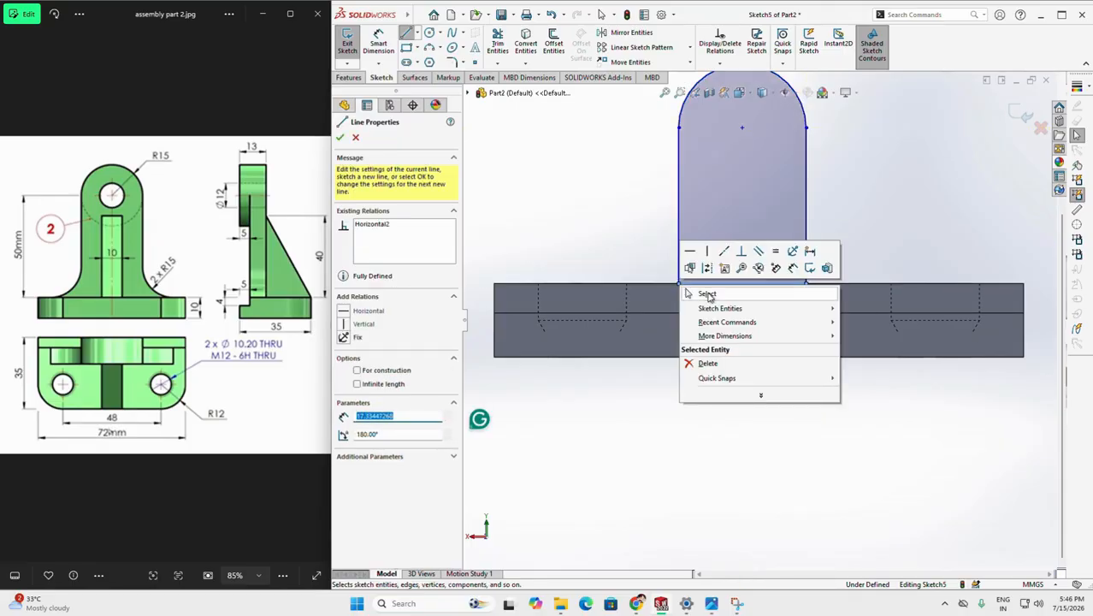
pyautogui.click(707, 294)
# Step: Draw a circle about 3.7 mm in radius, concentric with the profile's top arc
pyautogui.click(418, 14)
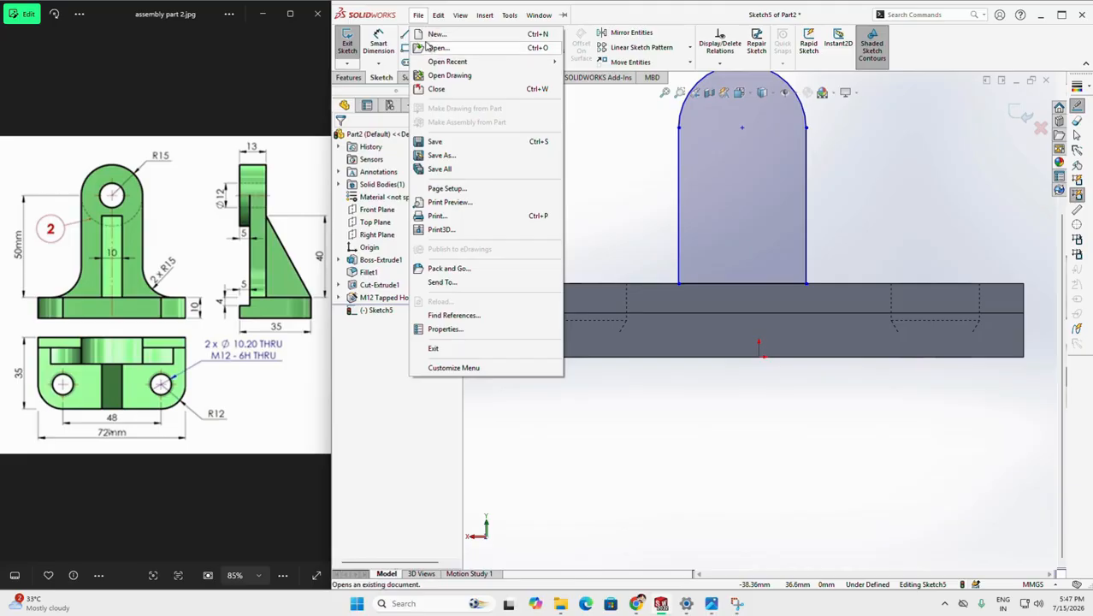
pyautogui.click(580, 144)
pyautogui.click(432, 33)
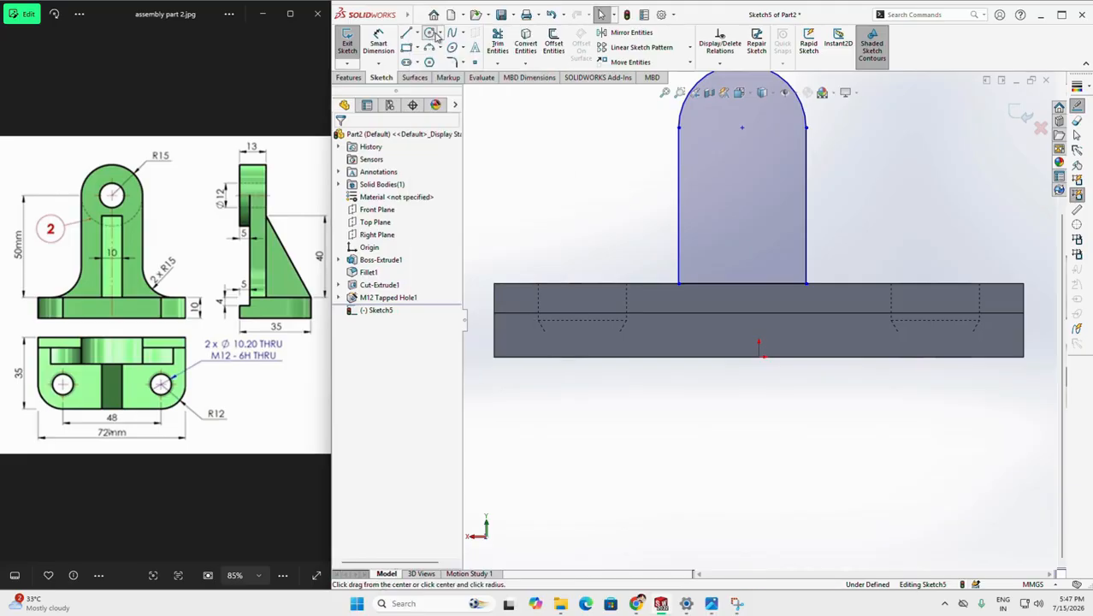
pyautogui.click(741, 128)
pyautogui.click(769, 128)
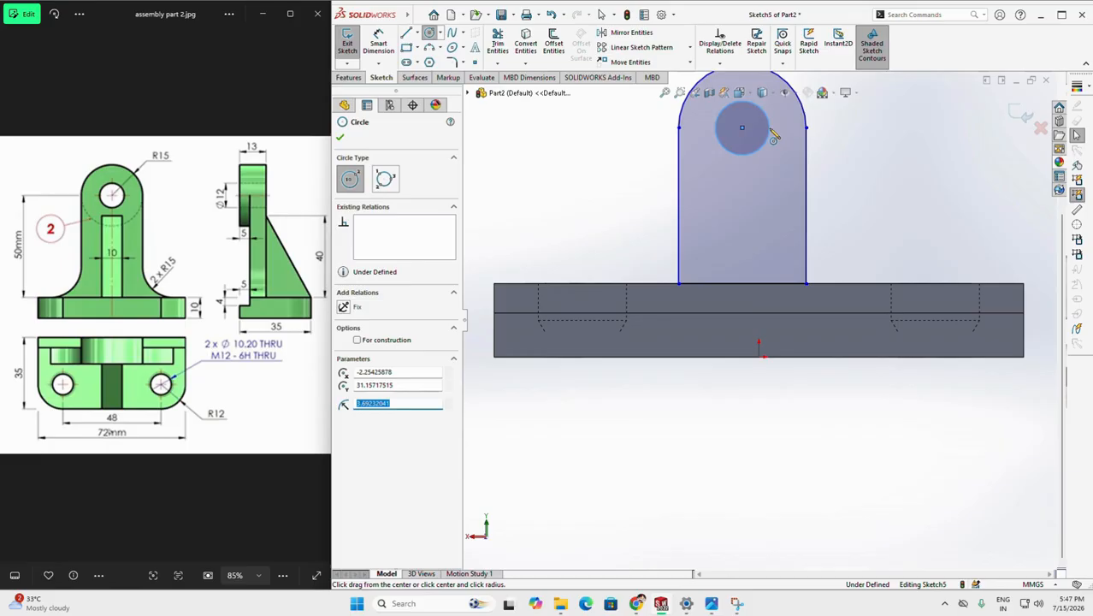
# Step: Dimension the straight side of the round-topped lug profile and set its length to 50 mm
pyautogui.click(378, 43)
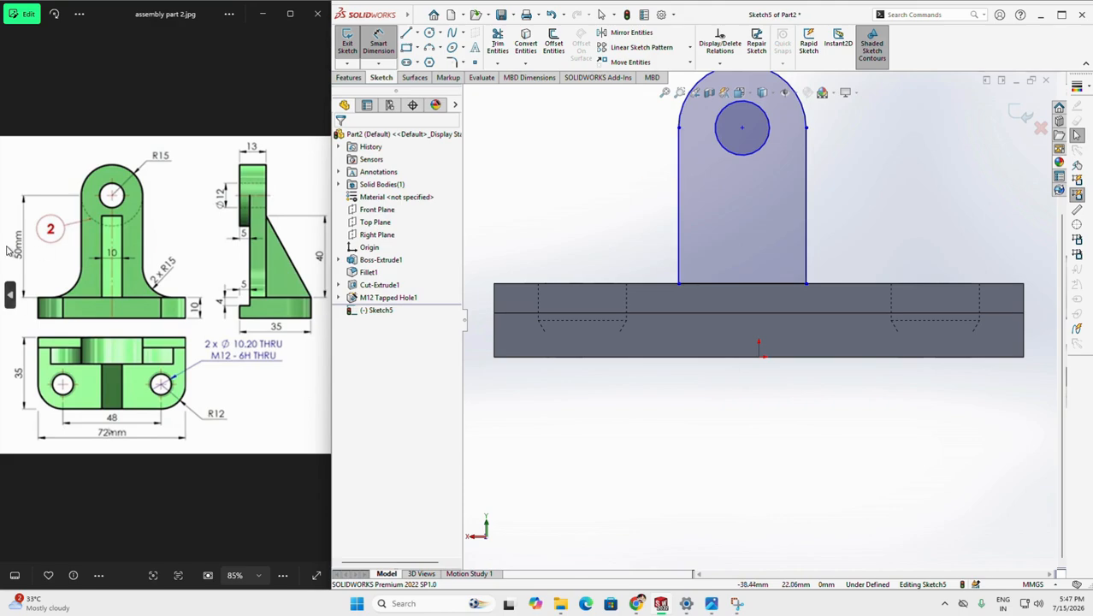
pyautogui.click(678, 205)
pyautogui.click(607, 198)
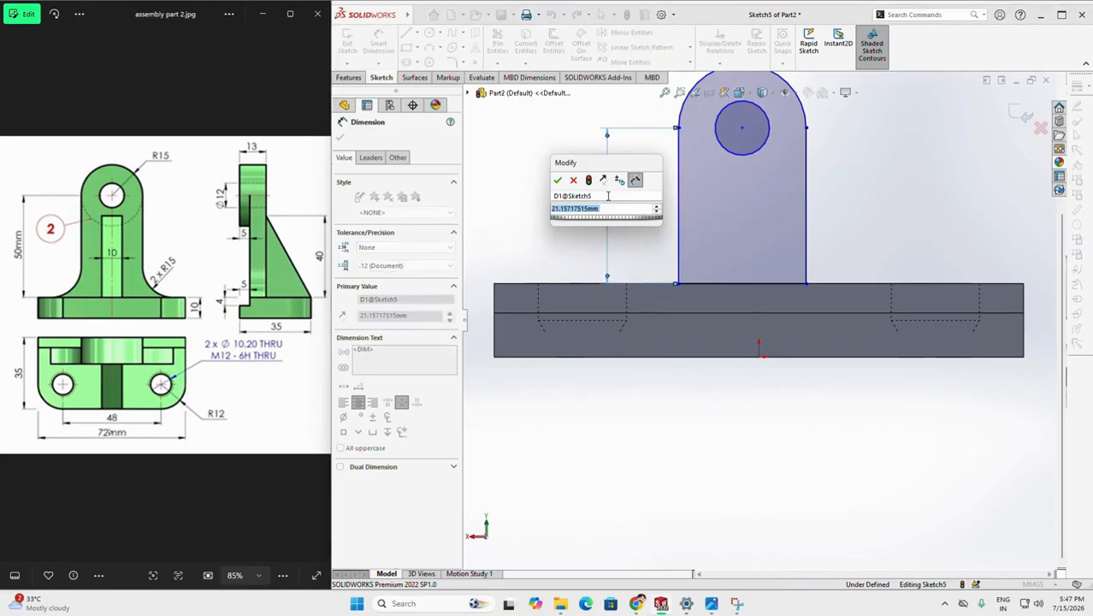
pyautogui.write('50')
pyautogui.press('Return')
# Step: Dimension the lug profile's top arc and set its radius to 15 mm
pyautogui.scroll(1, 804, 260)
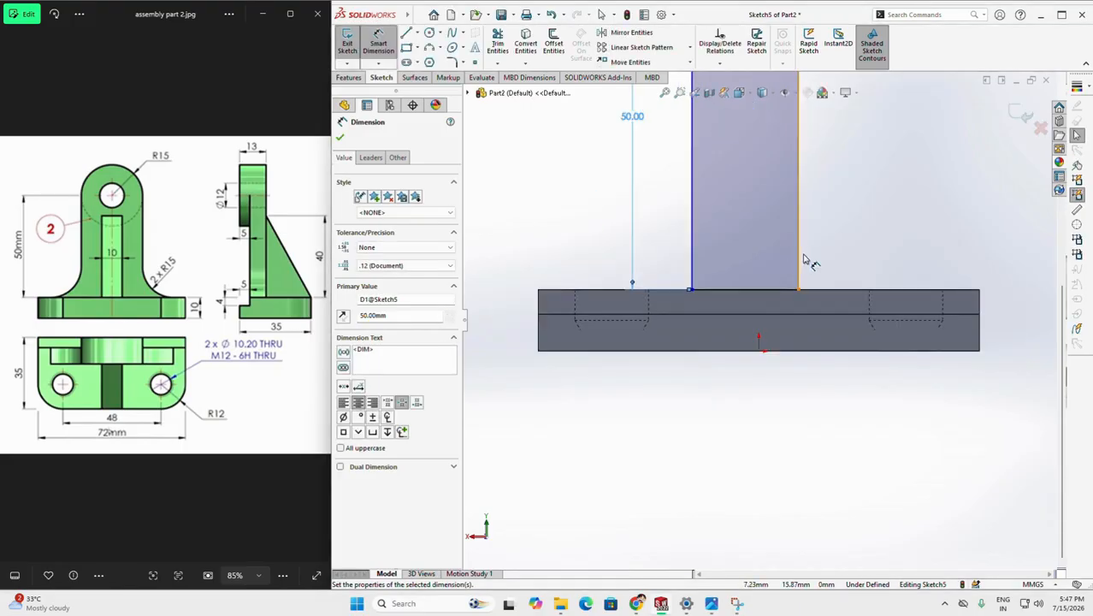
pyautogui.scroll(2, 804, 260)
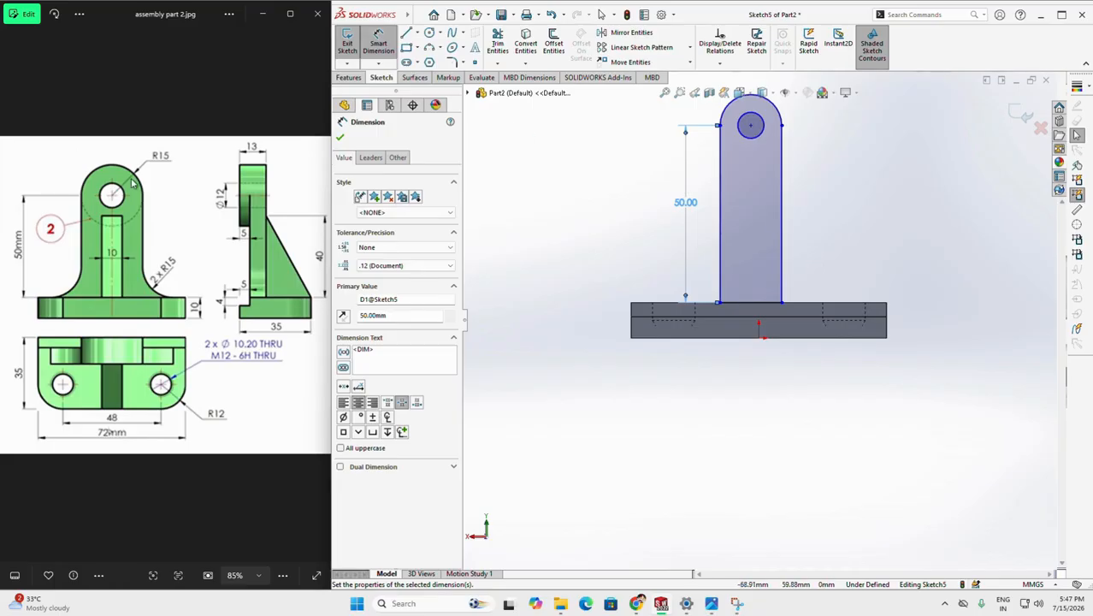
pyautogui.click(778, 114)
pyautogui.click(825, 115)
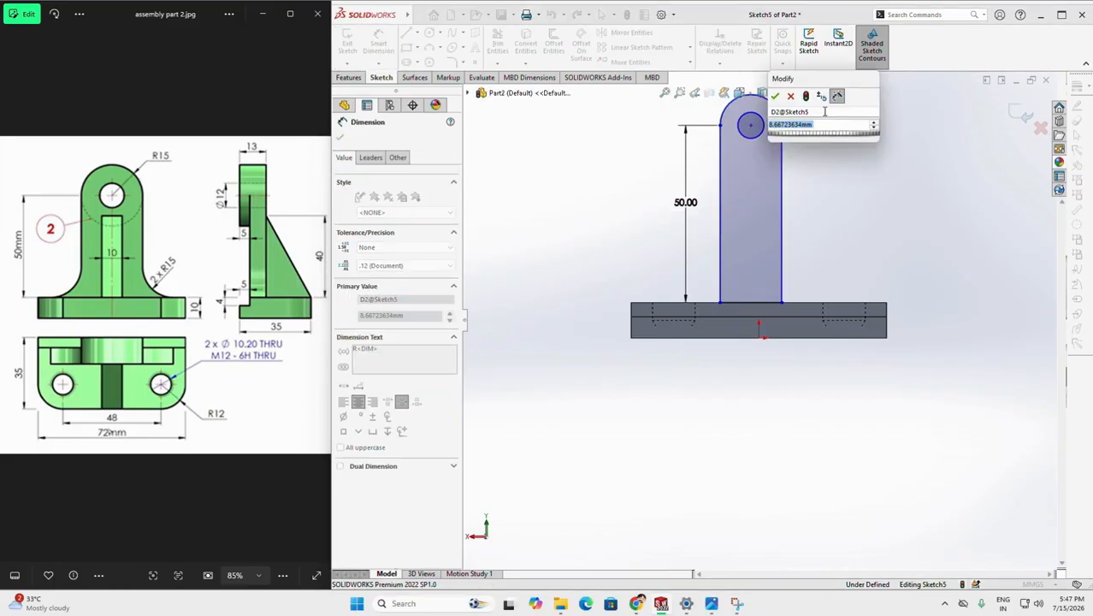
pyautogui.write('15')
pyautogui.press('Return')
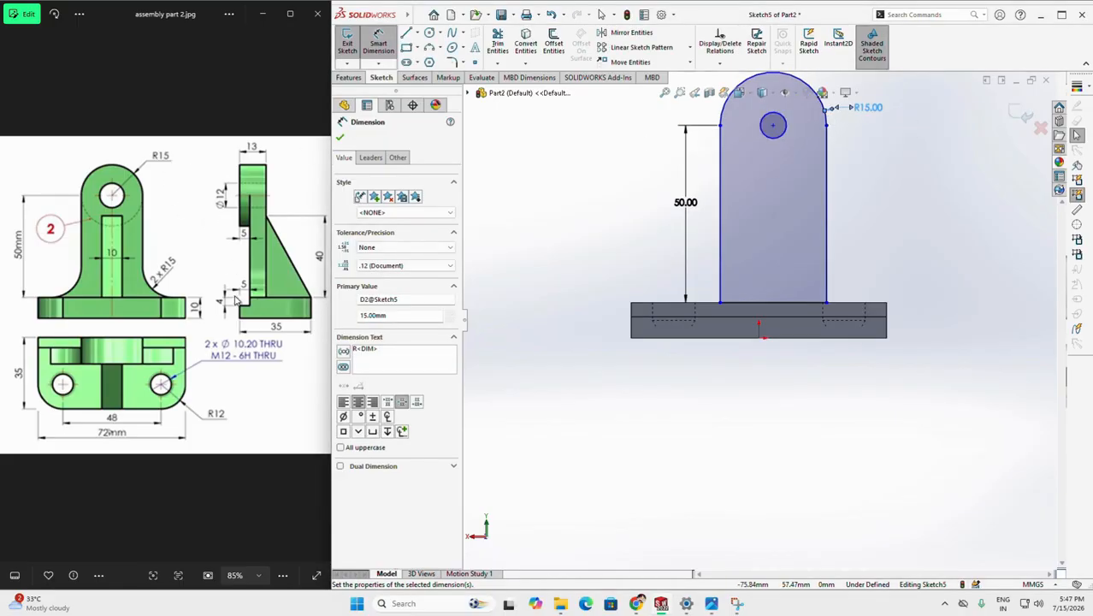
# Step: Dimension the circle inside the lug's rounded top and set its diameter to 12 mm
pyautogui.click(776, 121)
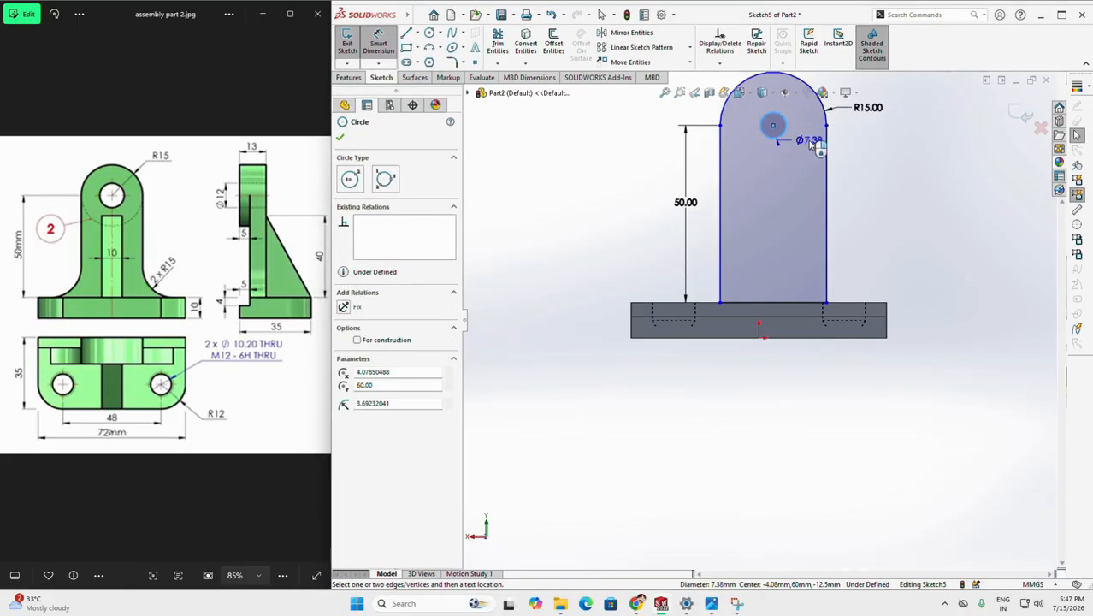
pyautogui.click(862, 143)
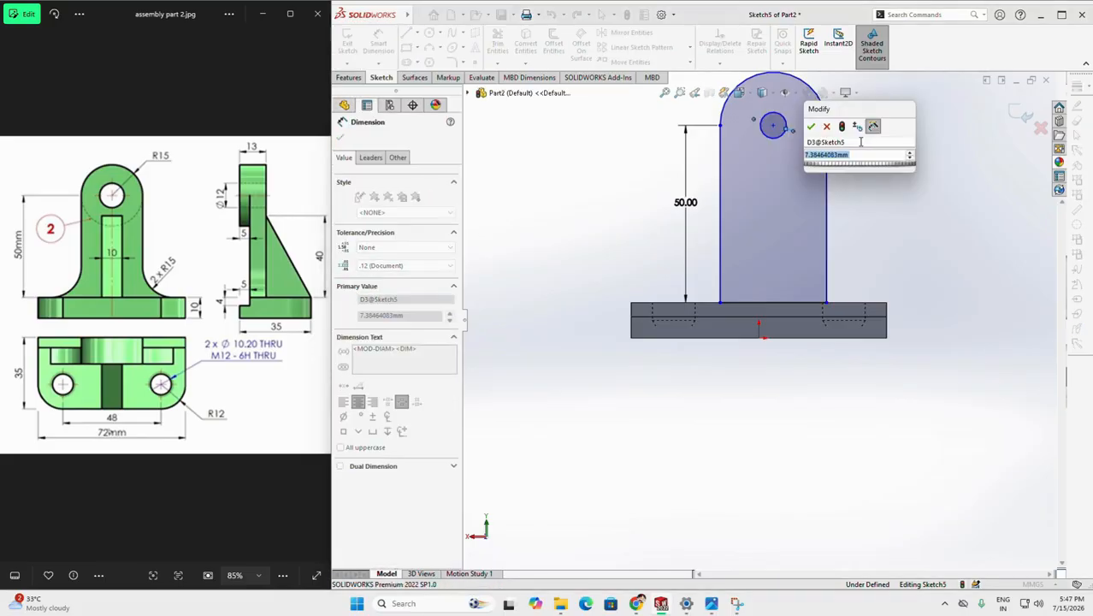
pyautogui.write('12')
pyautogui.press('Return')
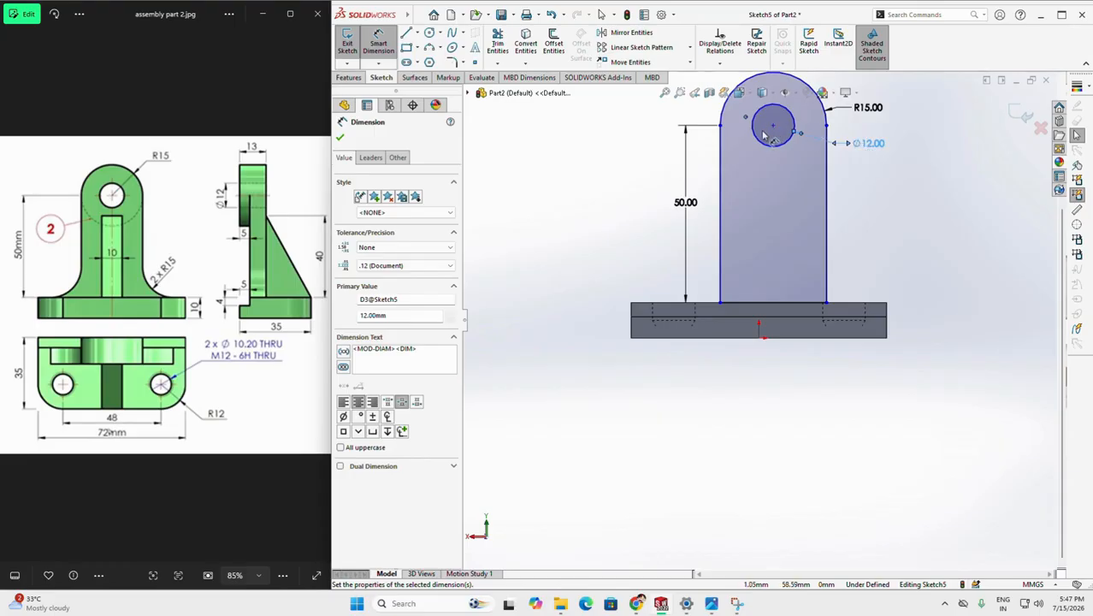
pyautogui.click(340, 137)
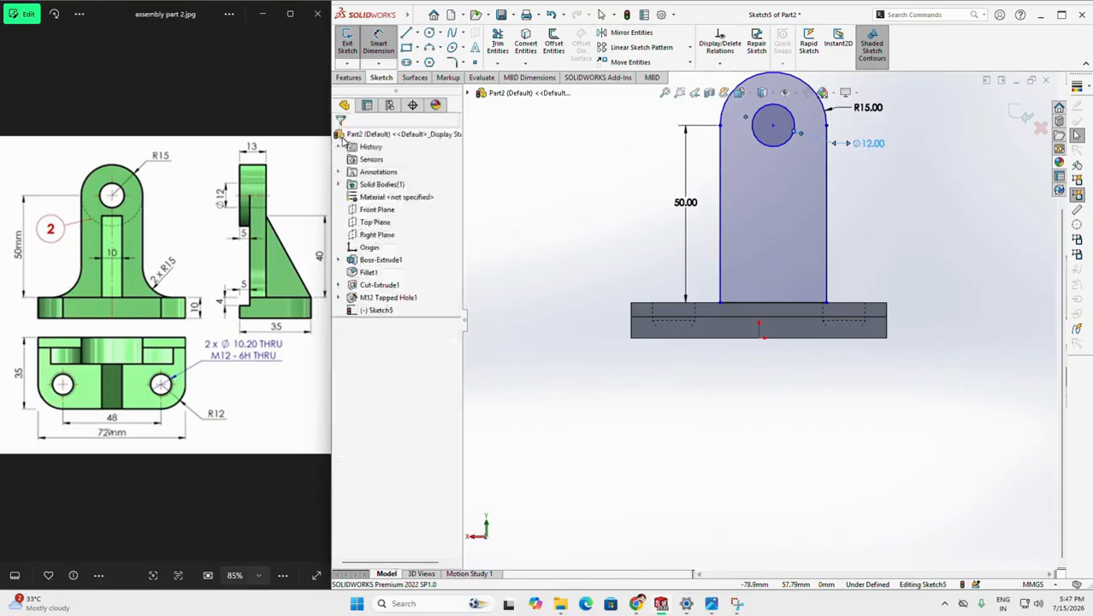
# Step: Align the circle's centre vertically with the origin and exit the lug sketch
pyautogui.click(772, 126)
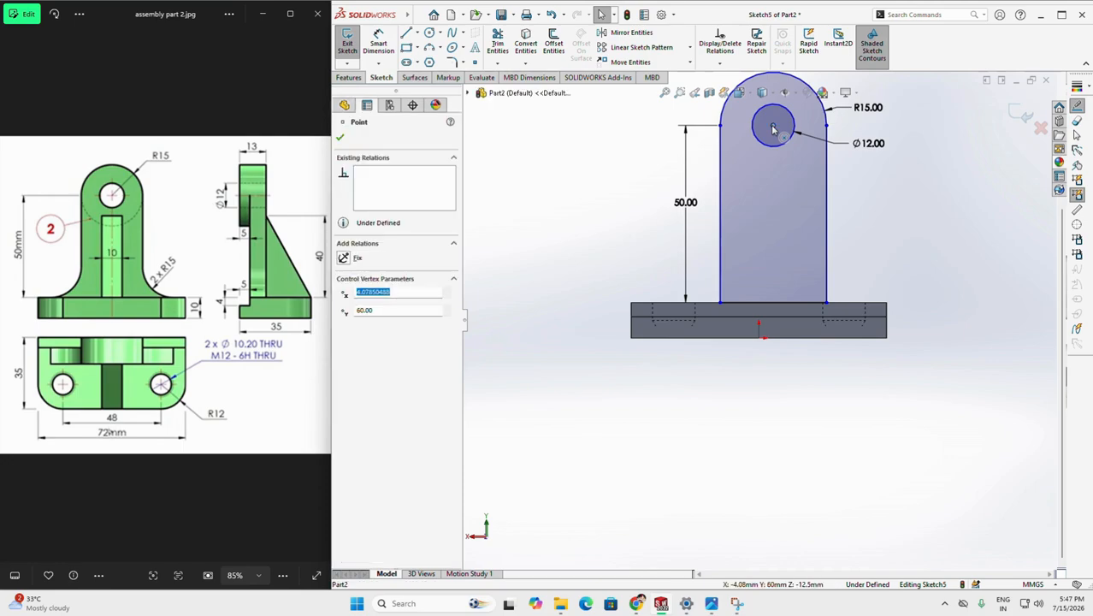
pyautogui.keyDown('ctrl'); pyautogui.click(760, 339); pyautogui.keyUp('ctrl')
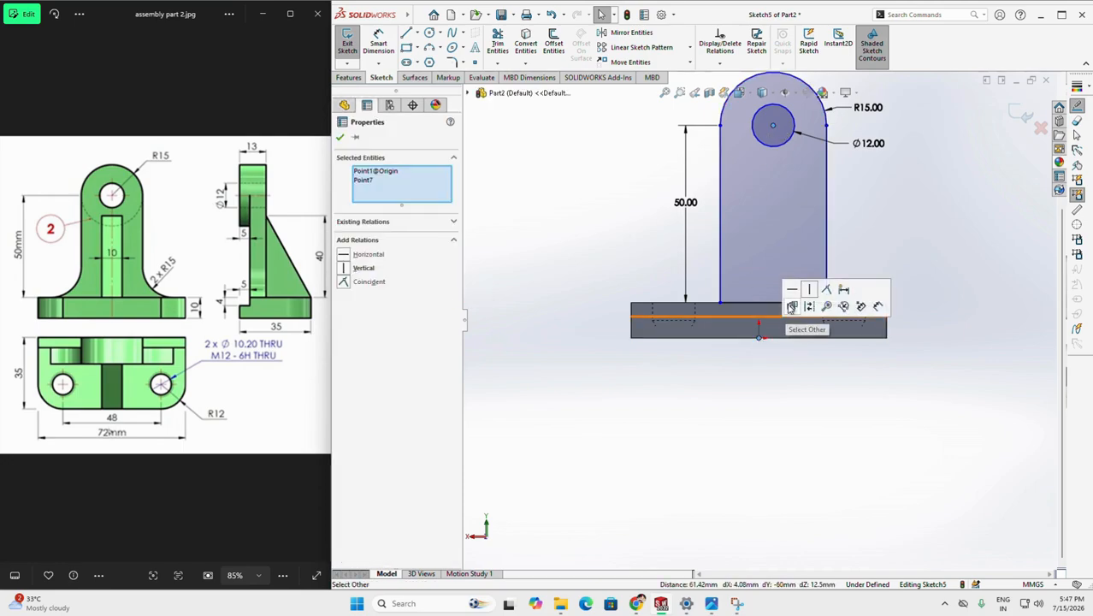
pyautogui.click(828, 288)
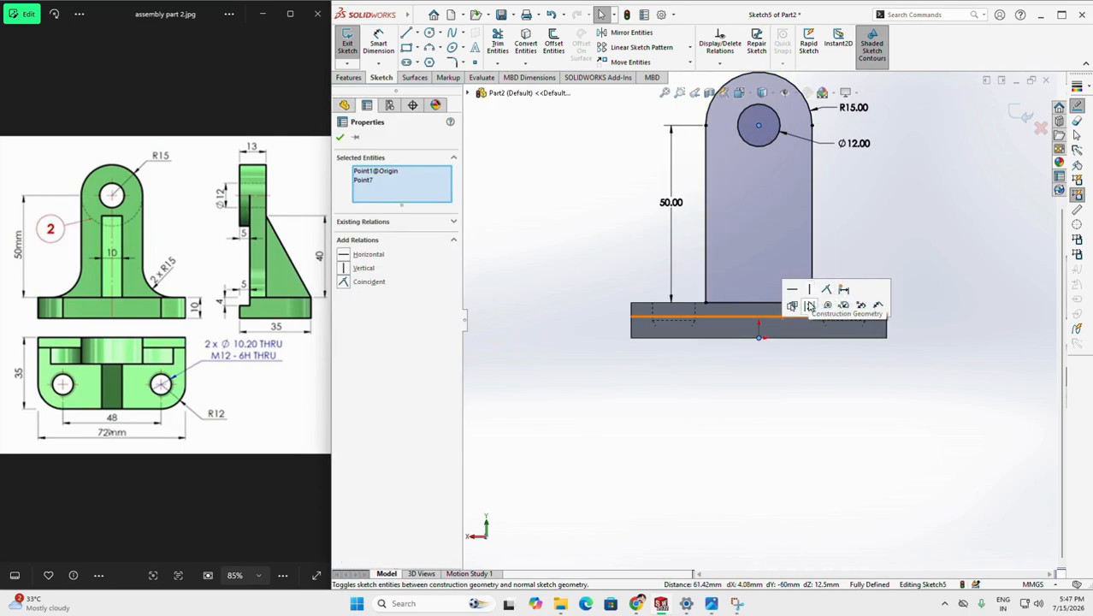
pyautogui.click(808, 307)
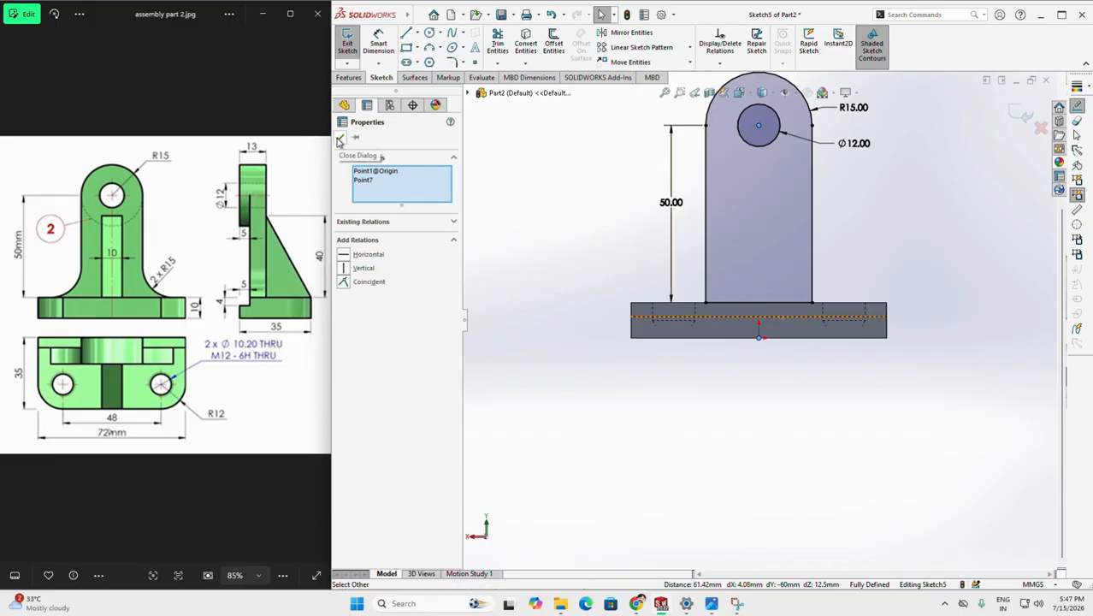
pyautogui.click(340, 140)
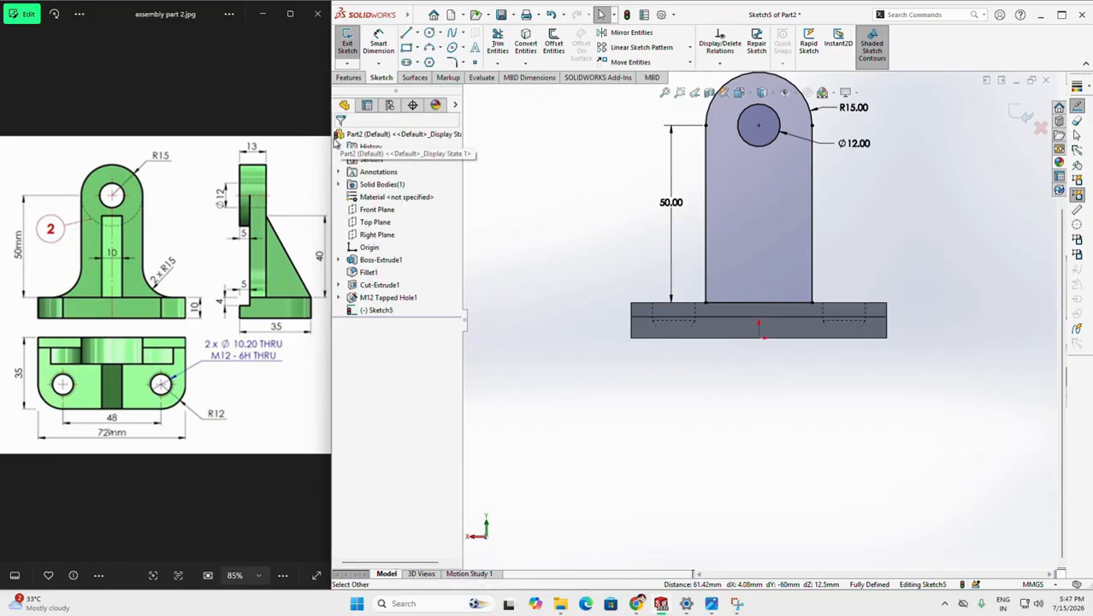
pyautogui.click(526, 47)
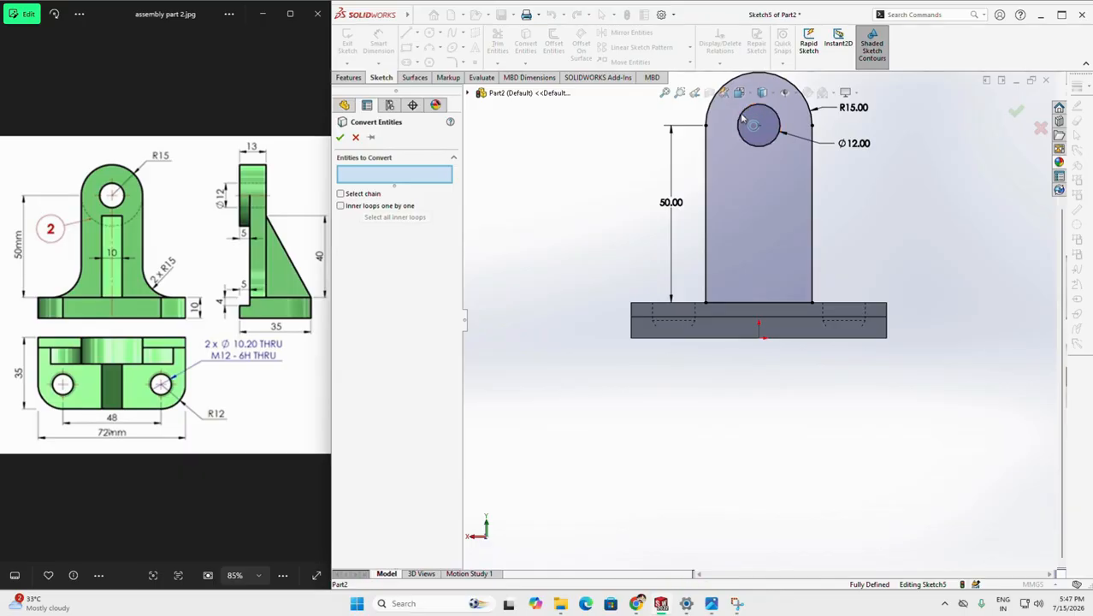
pyautogui.click(340, 137)
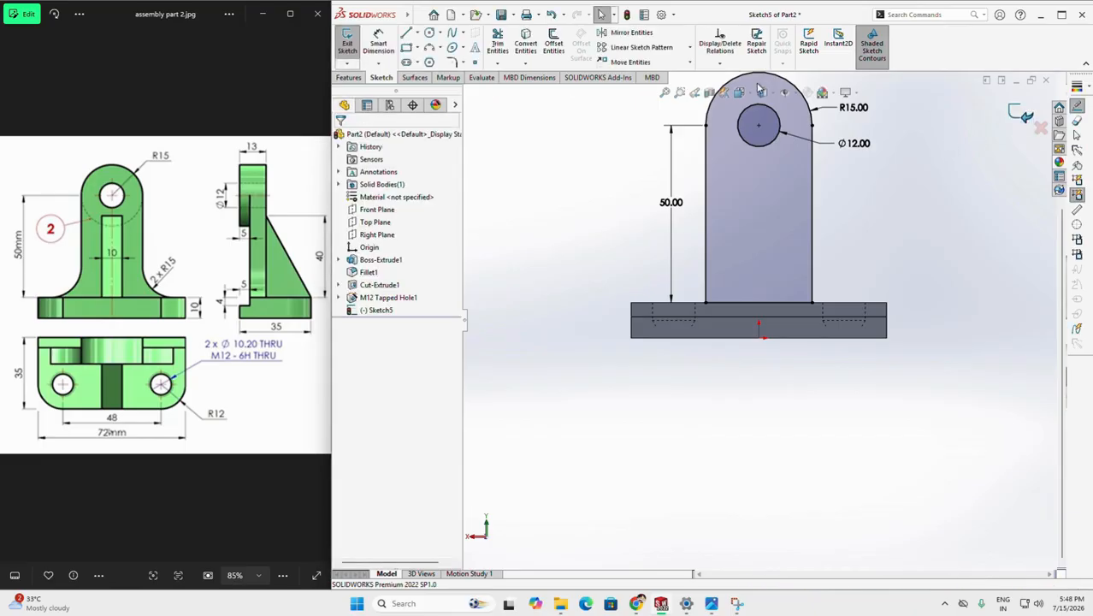
pyautogui.click(1022, 116)
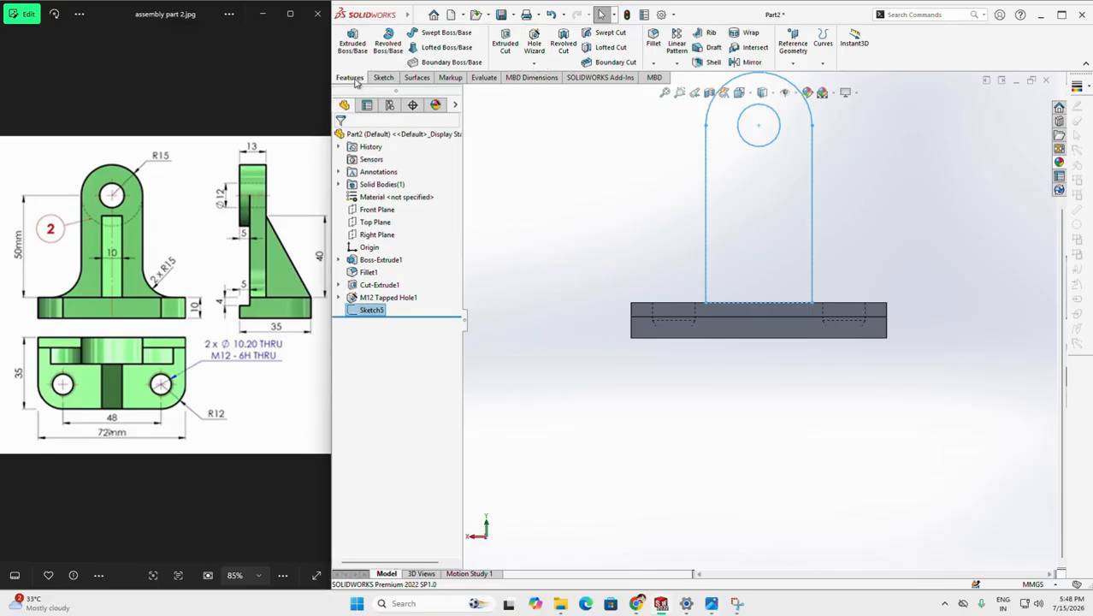
# Step: Extrude the lug profile as a blind, merged boss 8 mm deep, reversed toward the tapped holes
pyautogui.click(352, 41)
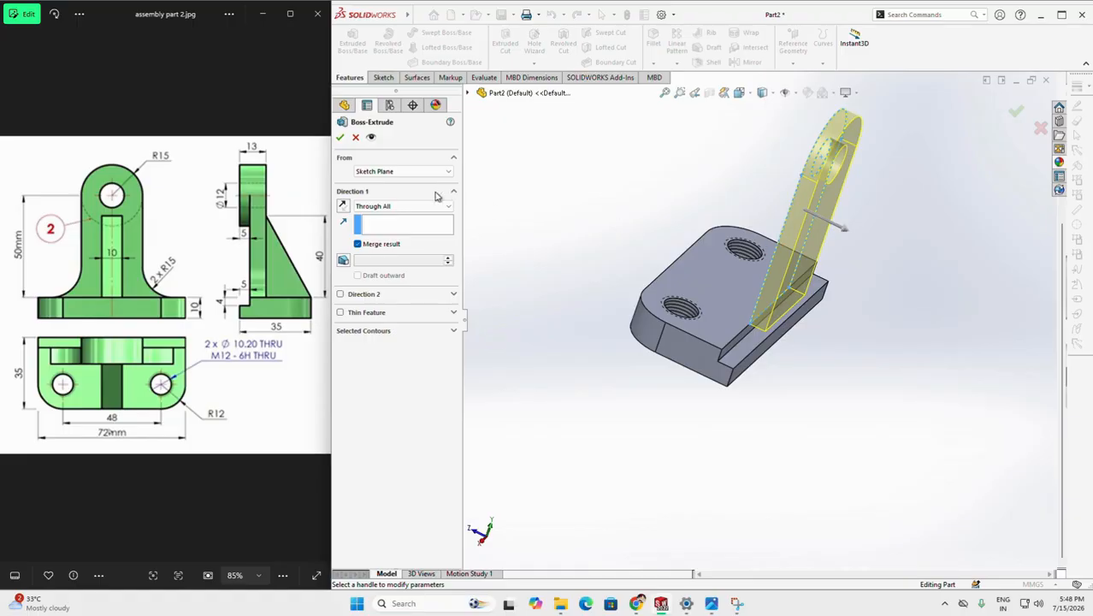
pyautogui.click(343, 206)
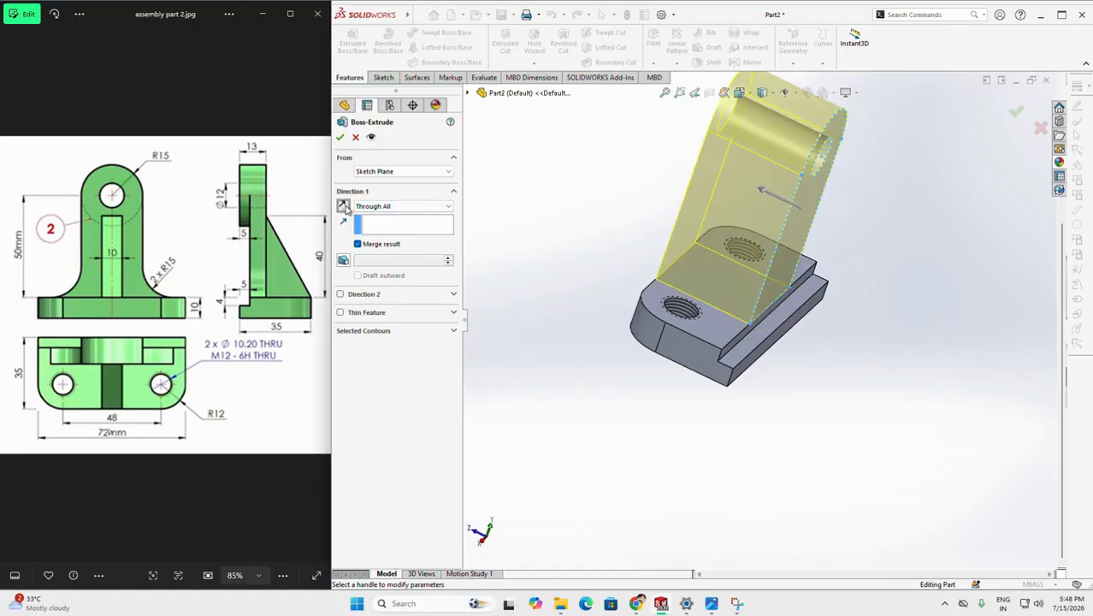
pyautogui.click(402, 206)
pyautogui.click(376, 215)
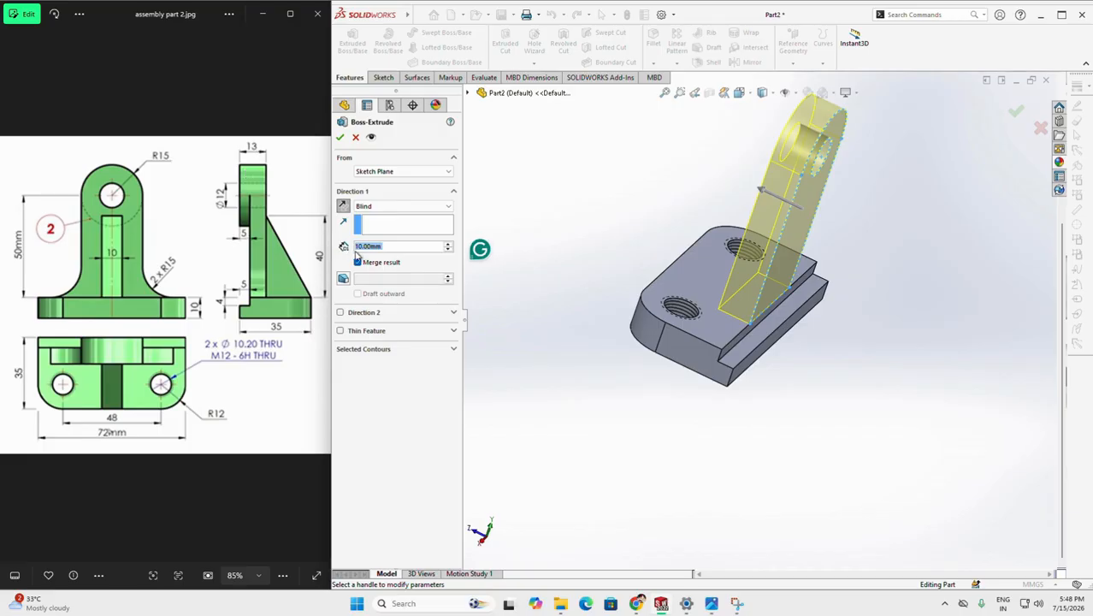
pyautogui.click(366, 248)
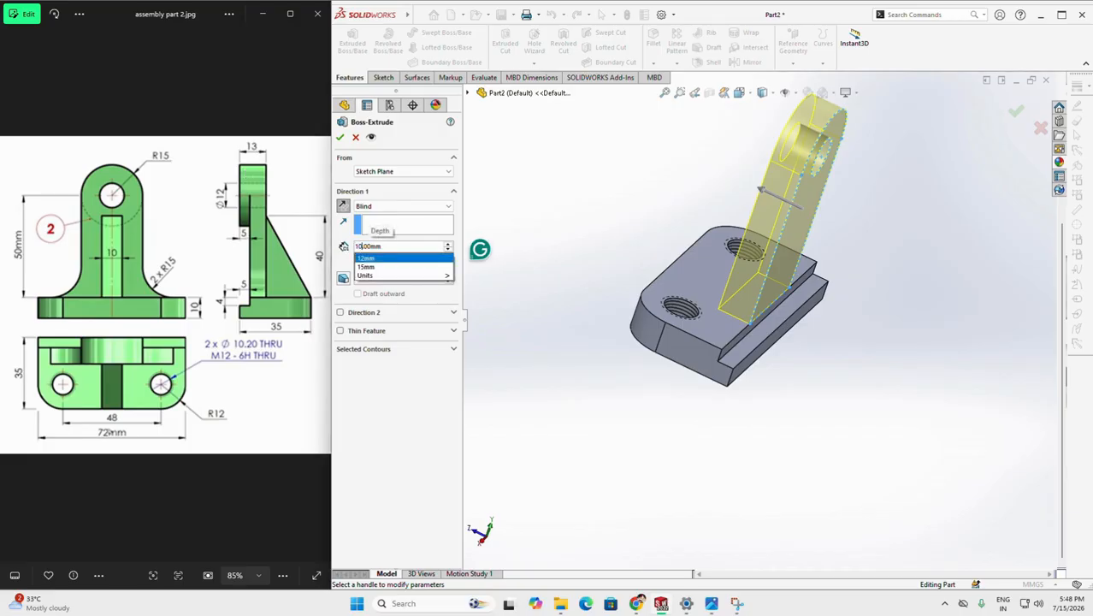
pyautogui.press('BackSpace')
pyautogui.press('BackSpace')
pyautogui.write('8')
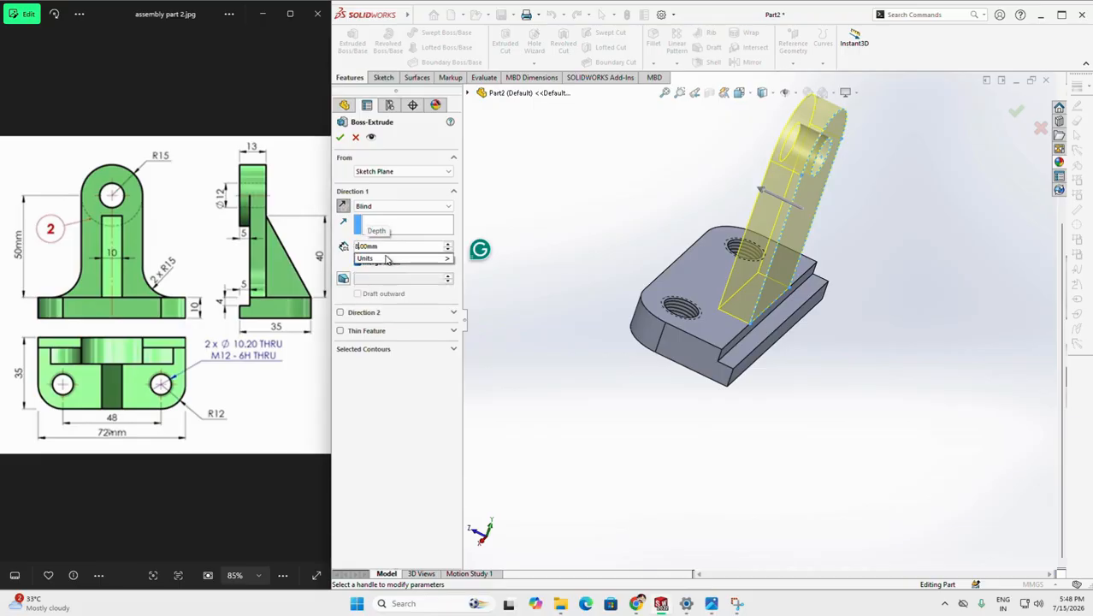
pyautogui.press('Return')
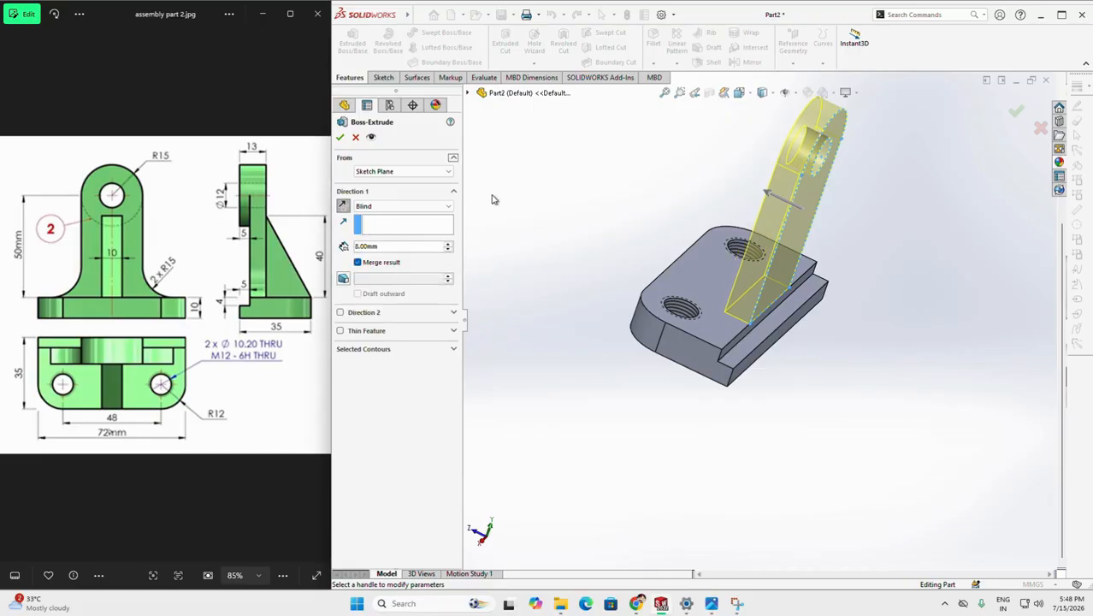
pyautogui.click(340, 137)
# Step: Start a sketch on the lug's flat face on the stepped side of the base
pyautogui.moveTo(665, 408); pyautogui.dragTo(709, 260, button='middle')
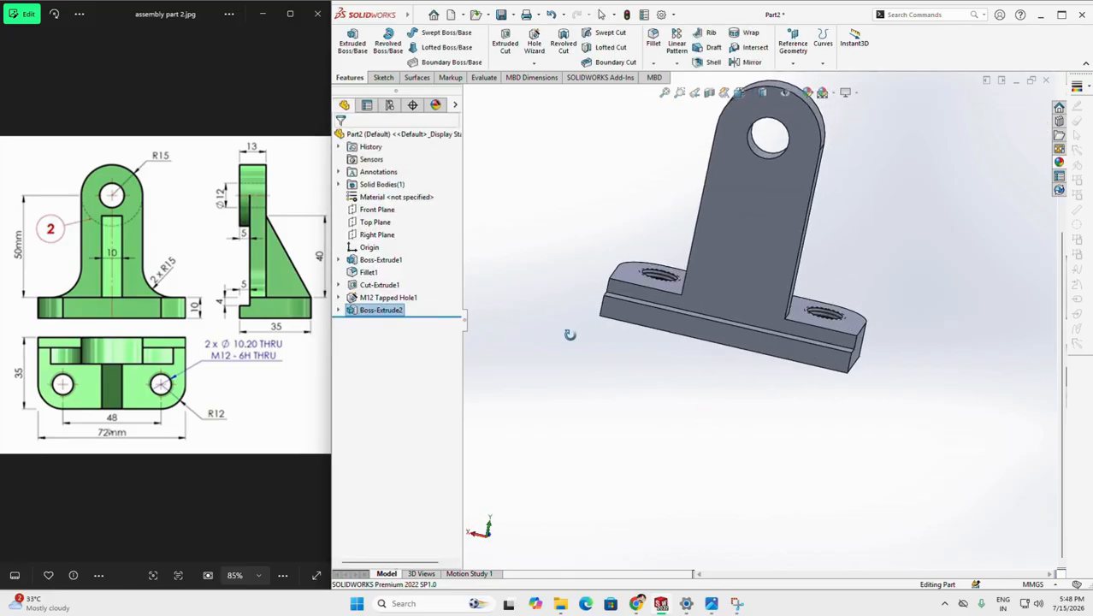
pyautogui.click(751, 219)
pyautogui.click(801, 180)
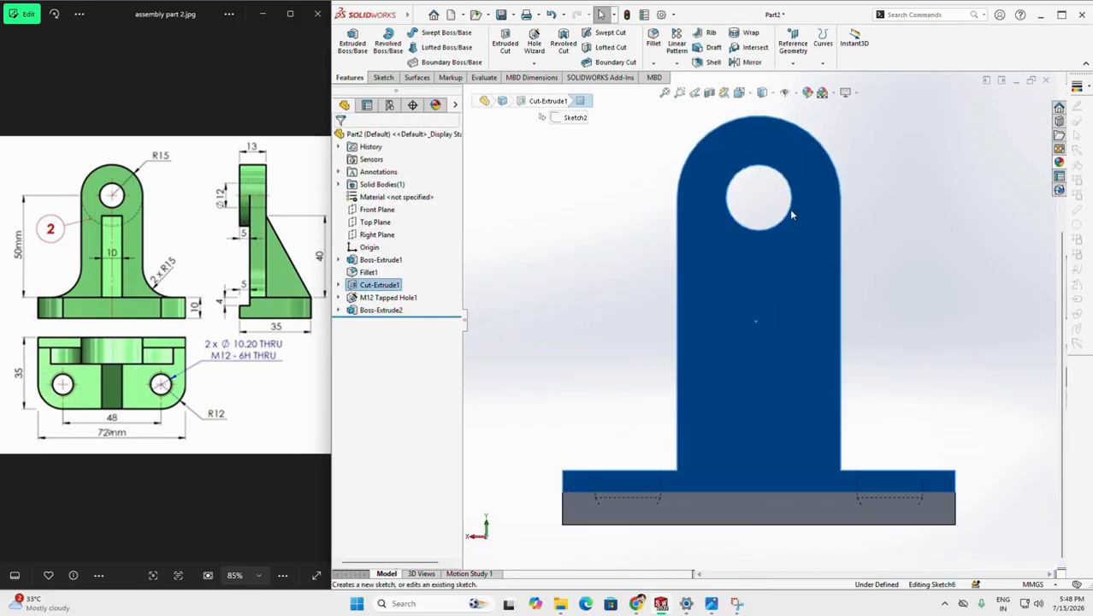
# Step: Draw a circle of 15 mm radius centred on the lug's hole, matching the rounded top
pyautogui.click(428, 32)
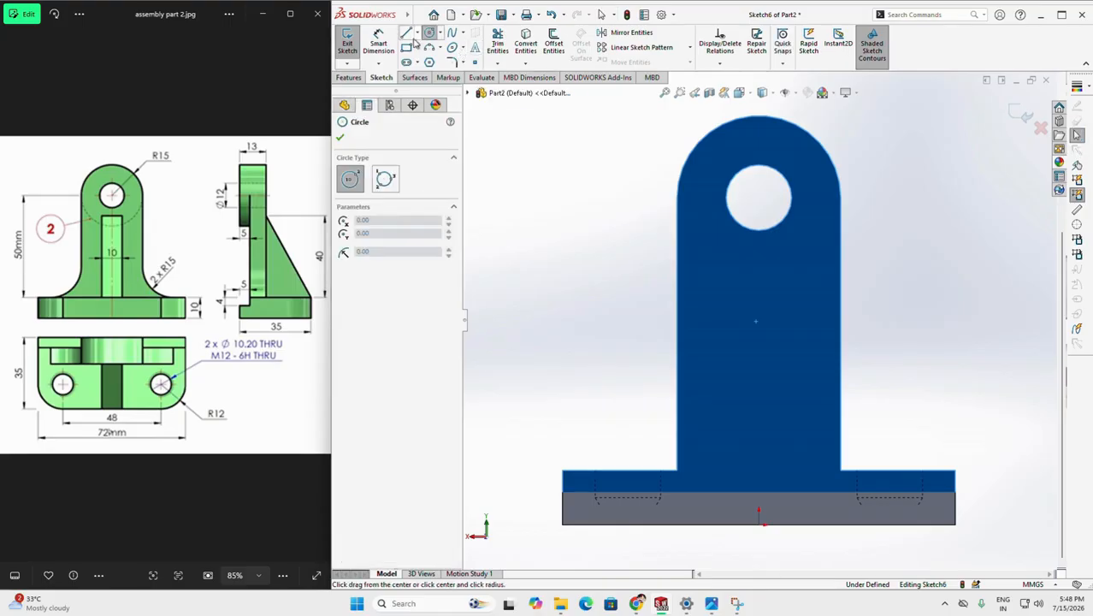
pyautogui.click(759, 198)
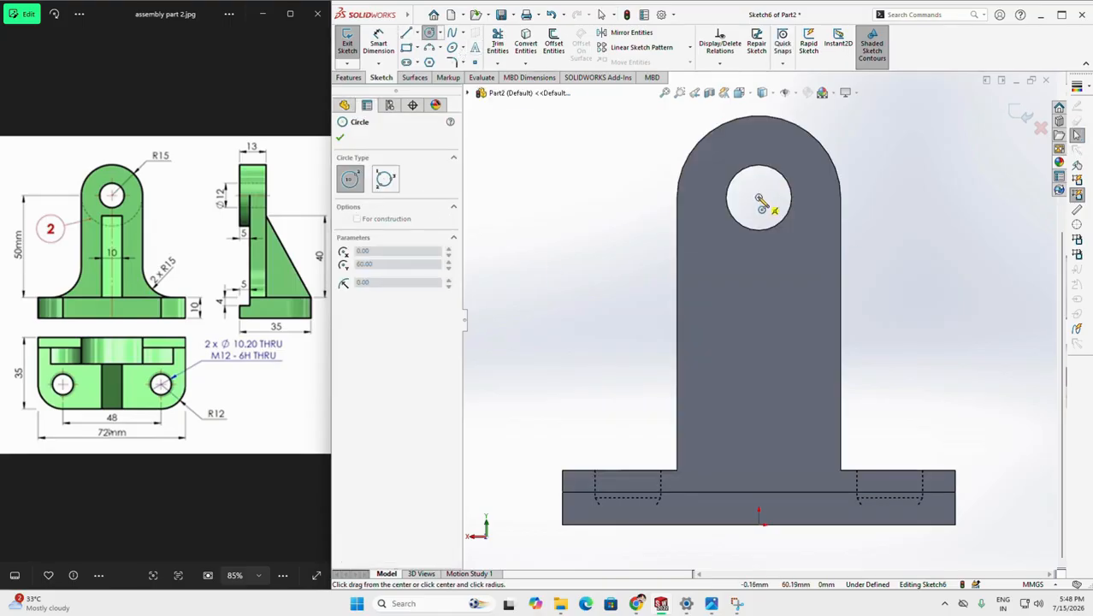
pyautogui.click(839, 188)
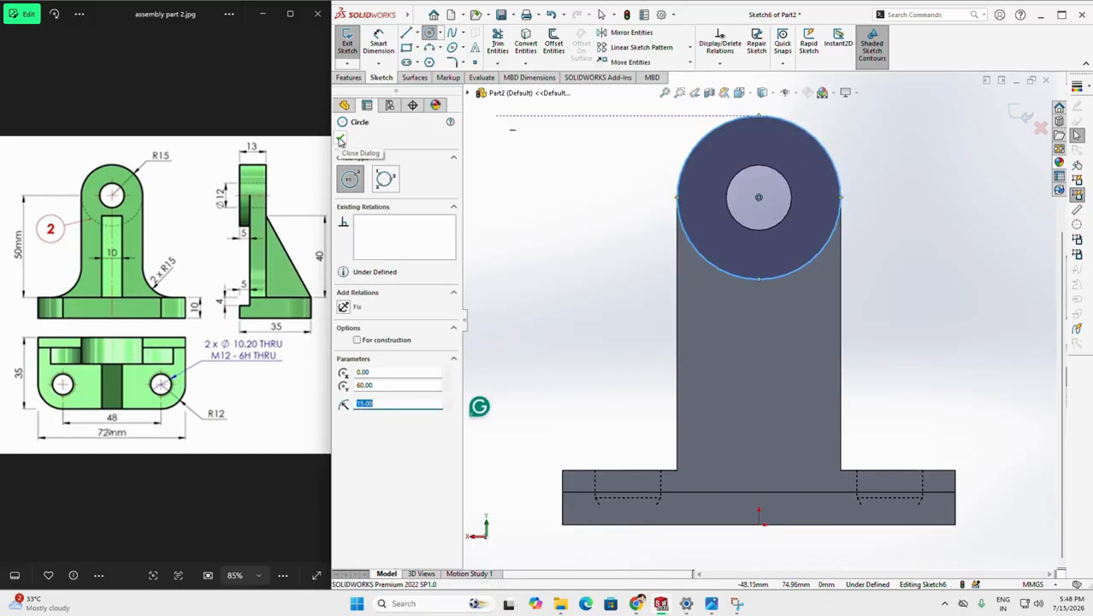
pyautogui.click(341, 140)
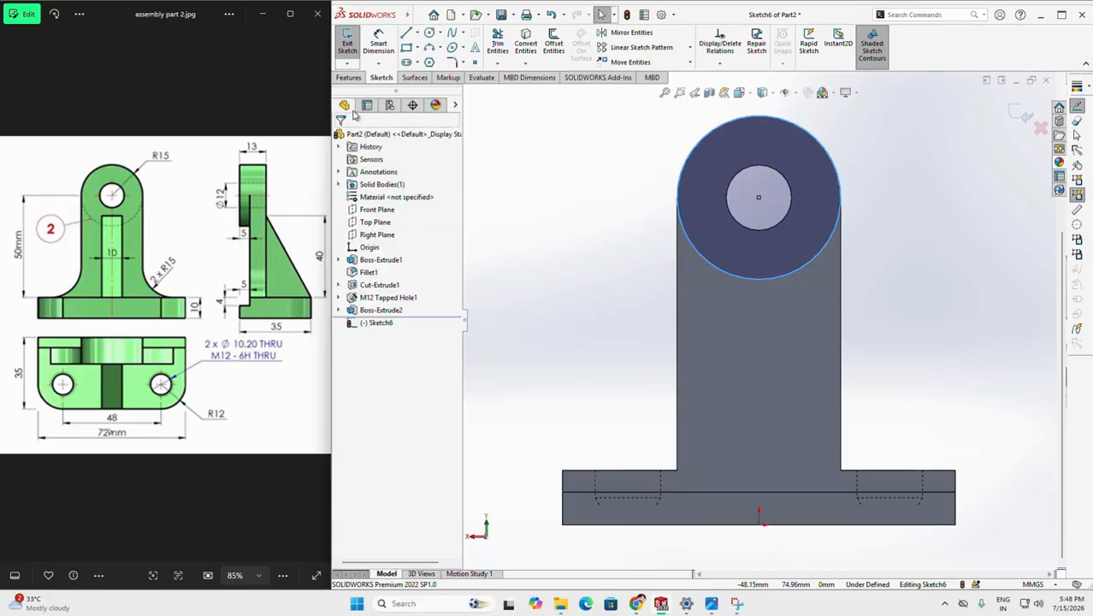
# Step: Convert the lug's 12 mm hole edge into a sketch circle inside the larger circle
pyautogui.click(348, 78)
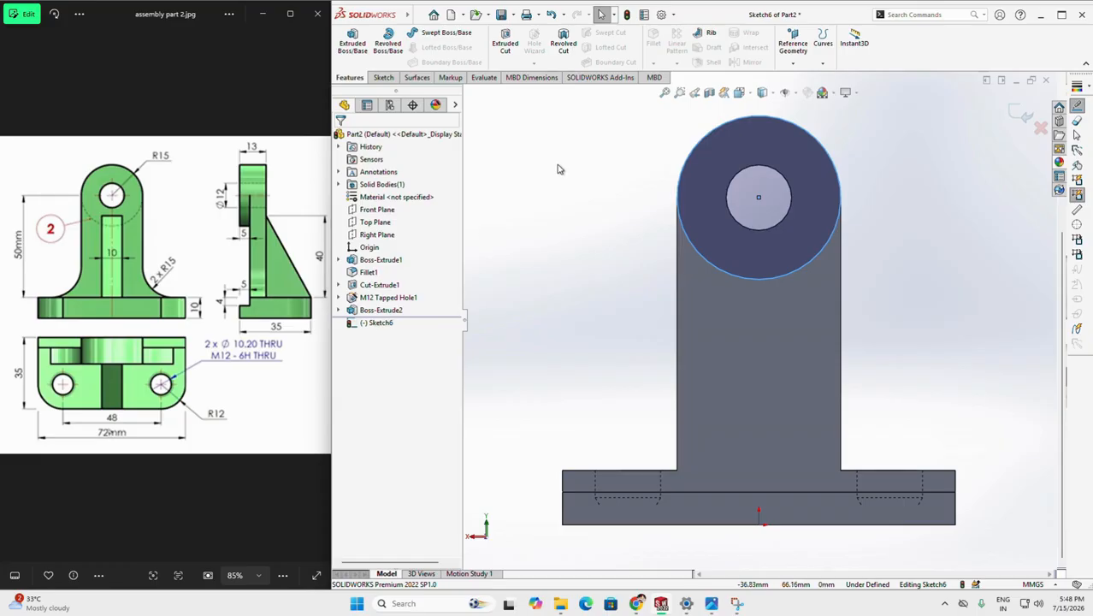
pyautogui.click(382, 77)
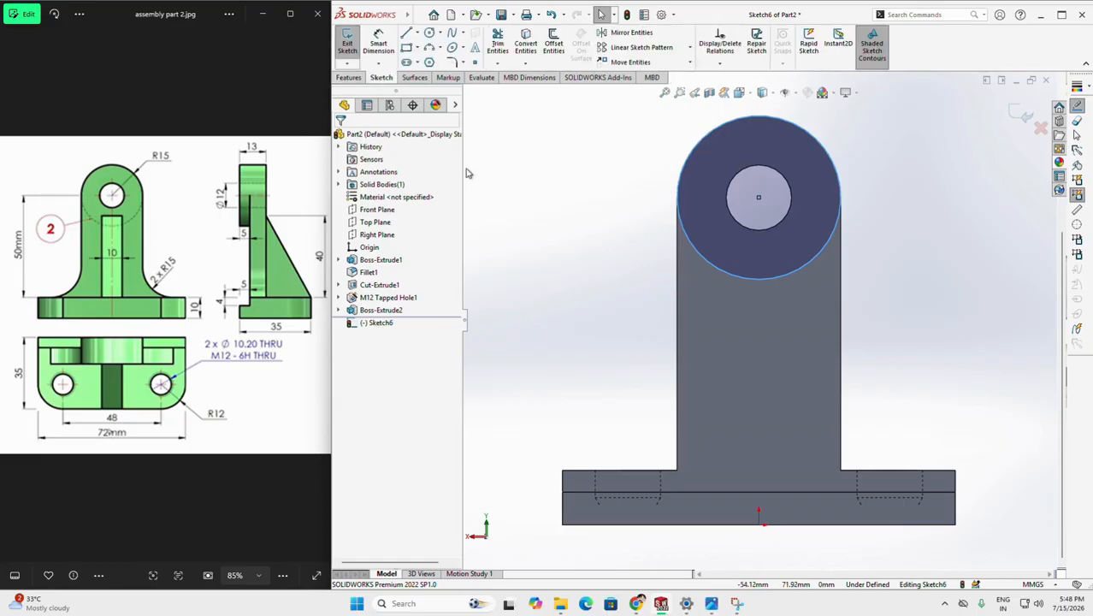
pyautogui.click(525, 42)
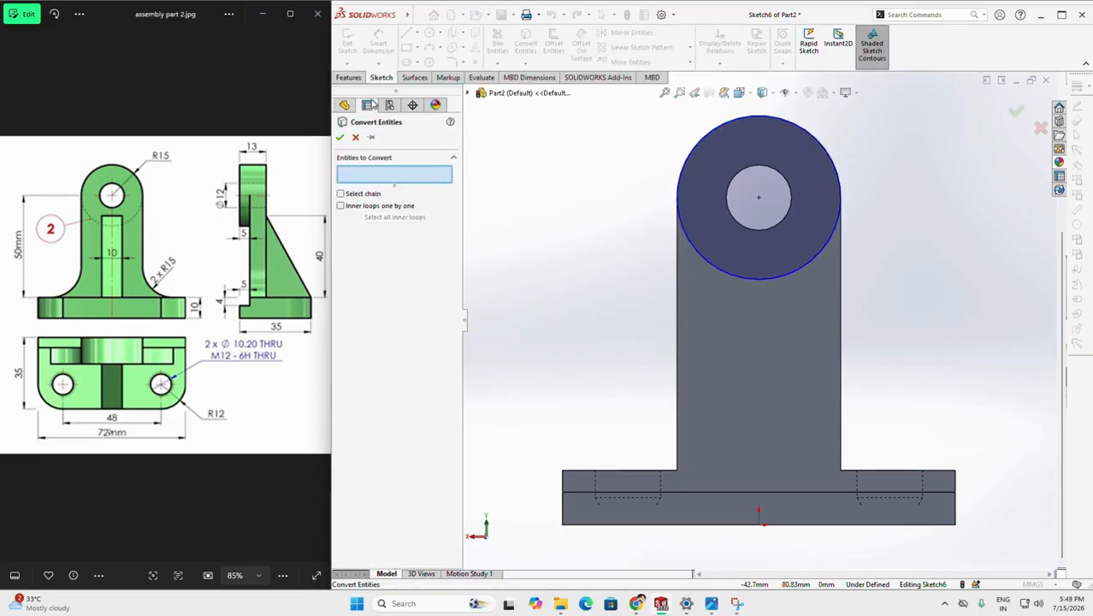
pyautogui.click(778, 171)
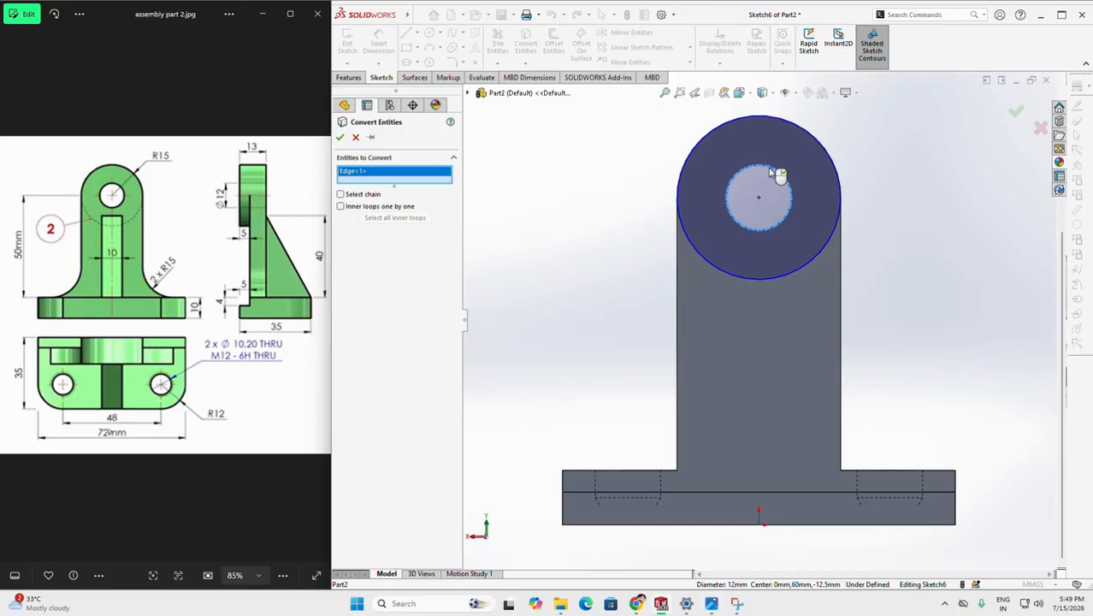
pyautogui.click(340, 137)
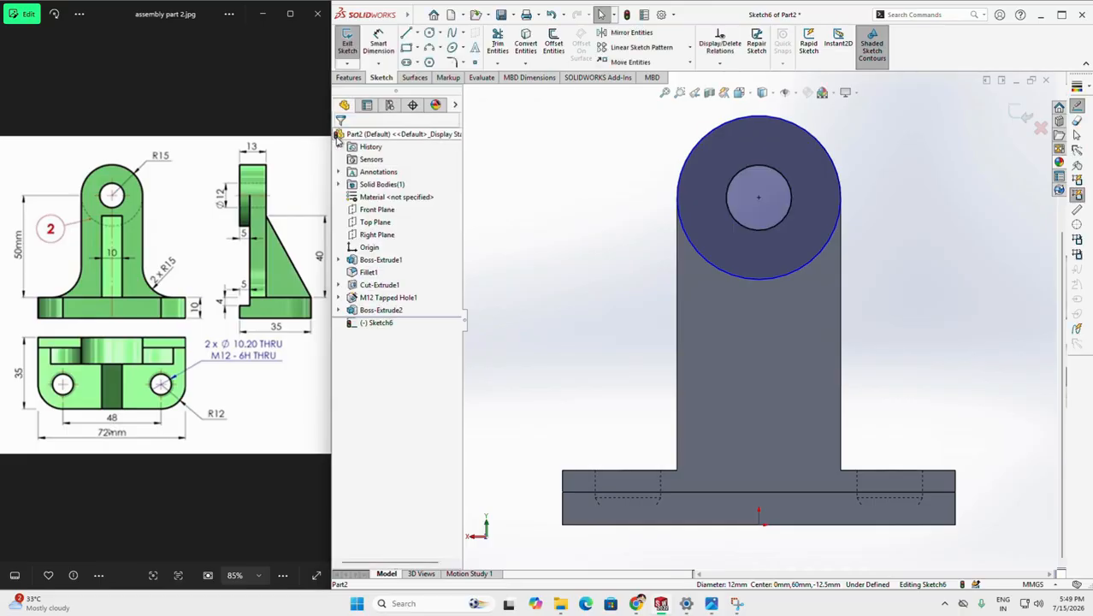
# Step: Extrude the ring between the 15 mm radius circle and the hole as a blind, merged boss 5 mm deep
pyautogui.click(348, 78)
pyautogui.click(351, 41)
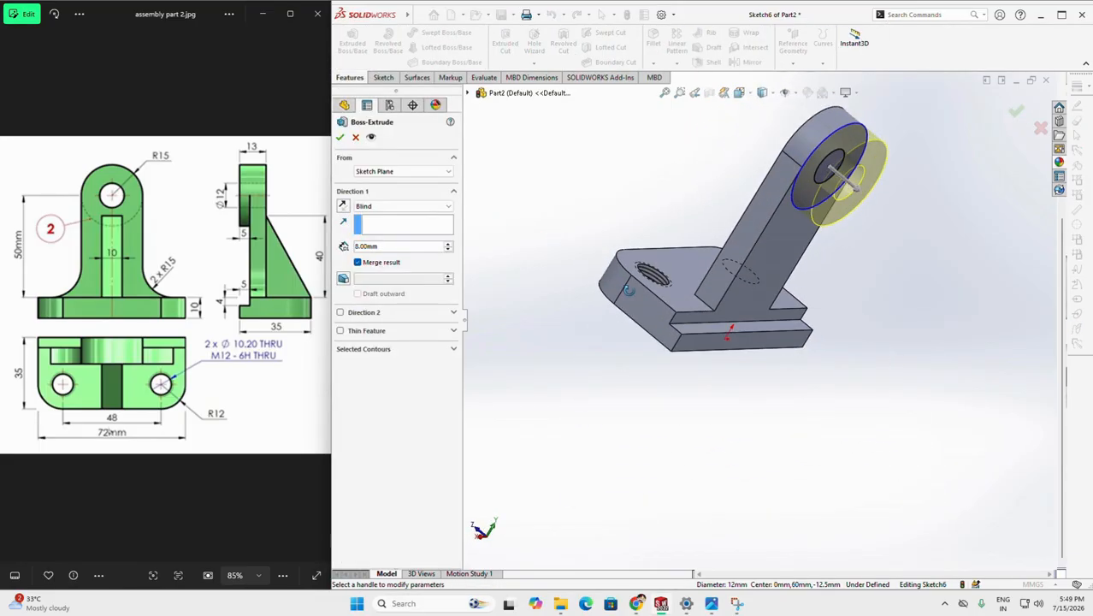
pyautogui.click(359, 247)
pyautogui.press('BackSpace')
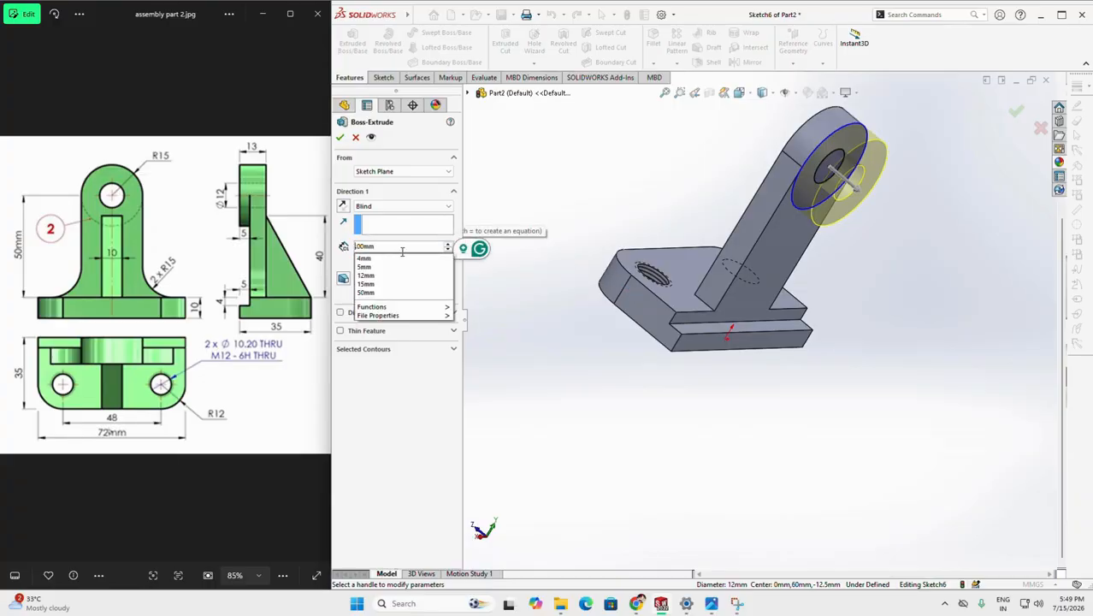
pyautogui.write('5')
pyautogui.press('Return')
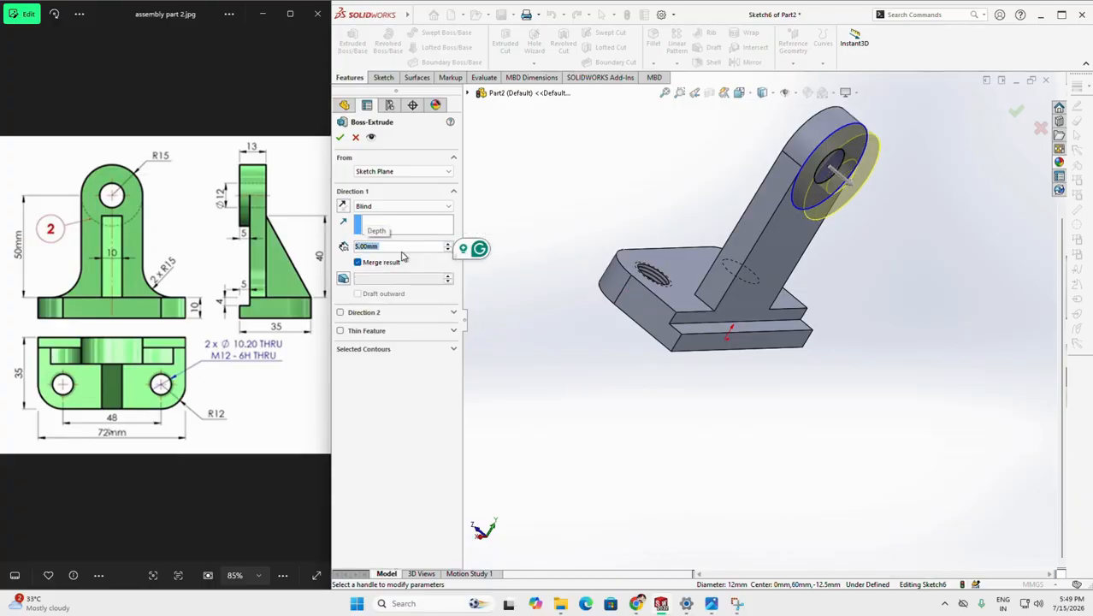
pyautogui.click(342, 137)
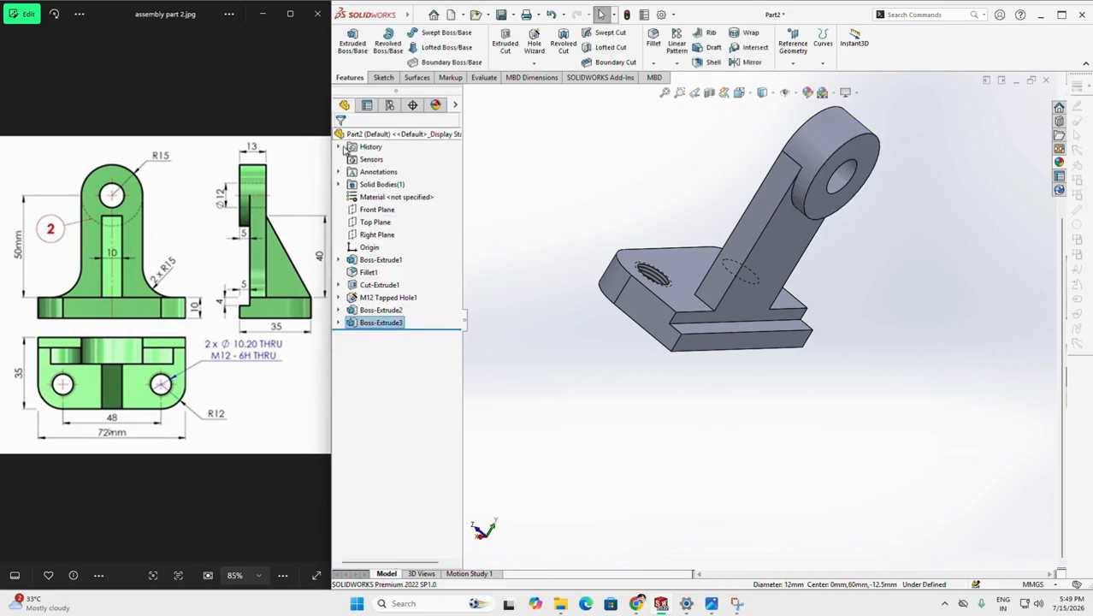
# Step: Fillet the two edges where the lug's sides meet the base with a symmetric 15 mm radius
pyautogui.moveTo(592, 356)
pyautogui.mouseDown(button='middle')
pyautogui.moveTo(640, 335)
pyautogui.moveTo(673, 420)
pyautogui.moveTo(654, 439)
pyautogui.mouseUp(button='middle')
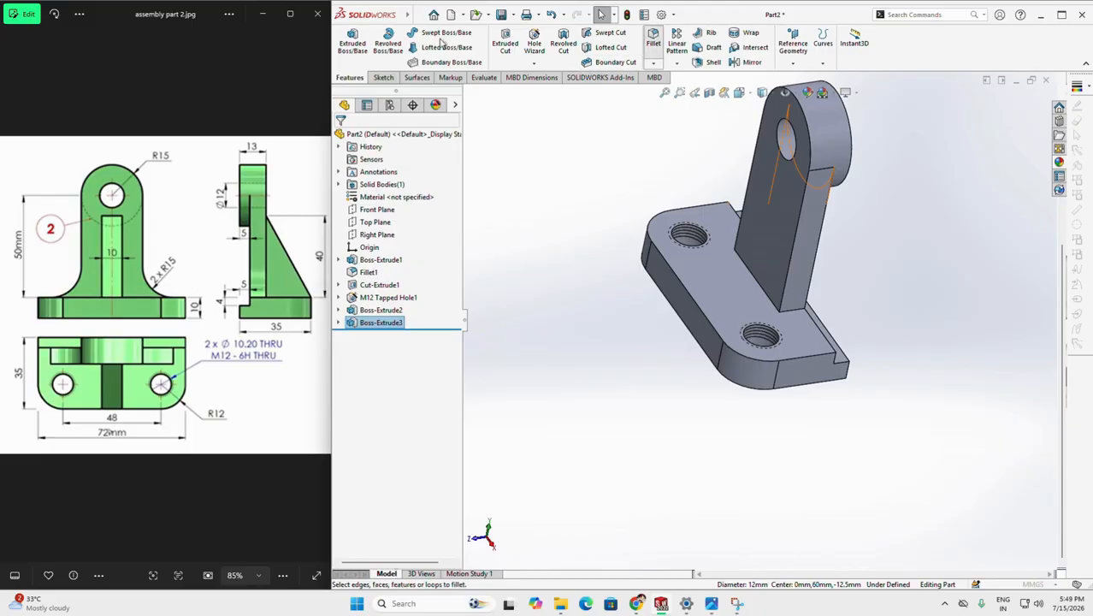
pyautogui.click(653, 38)
pyautogui.click(791, 310)
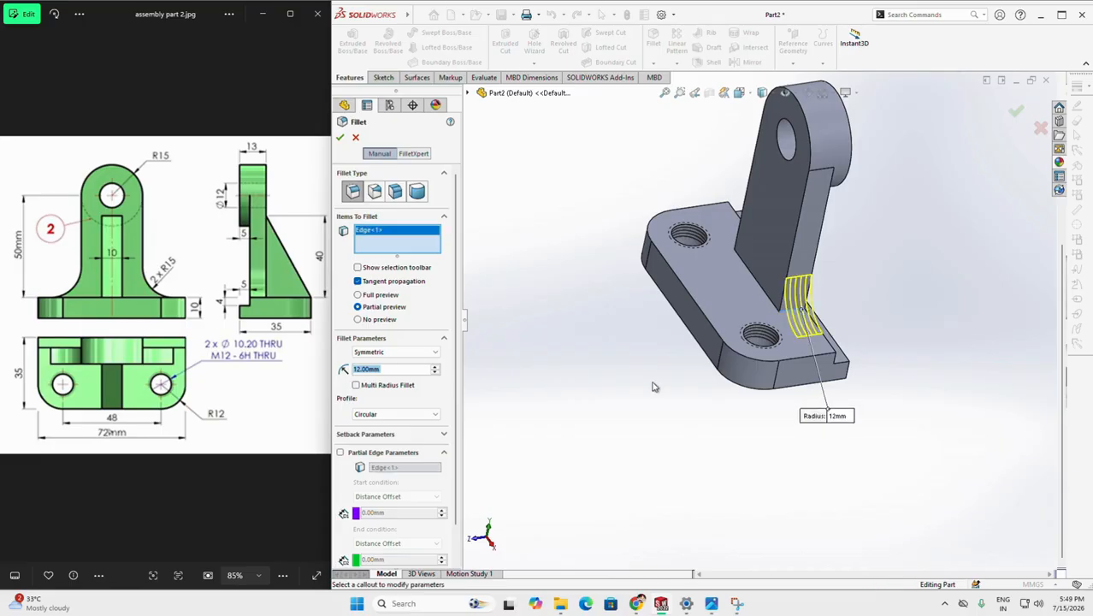
pyautogui.moveTo(654, 383); pyautogui.dragTo(589, 298, button='middle')
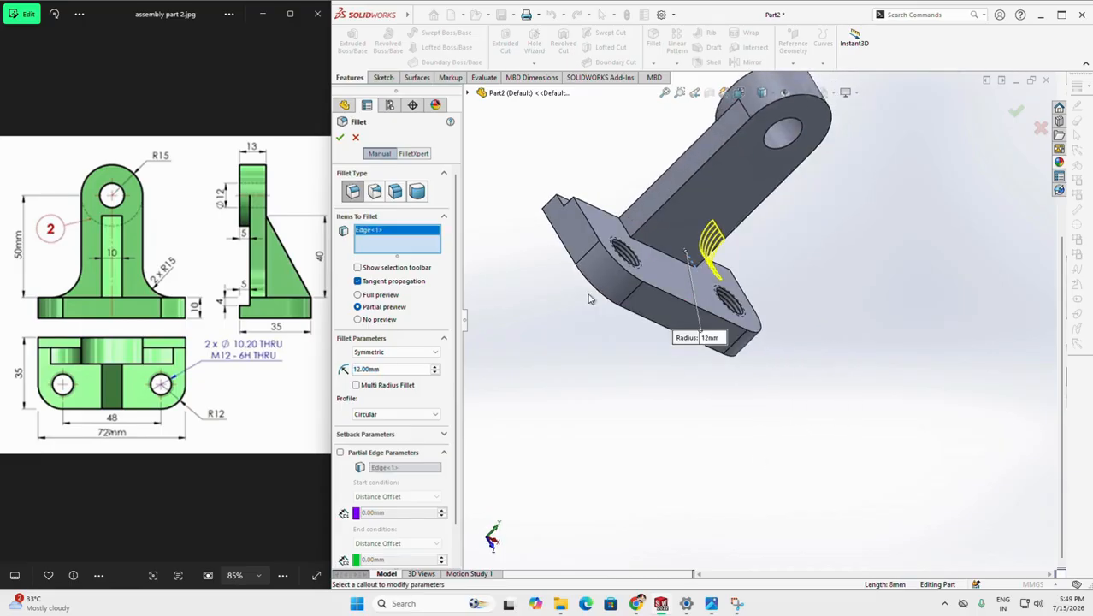
pyautogui.click(629, 229)
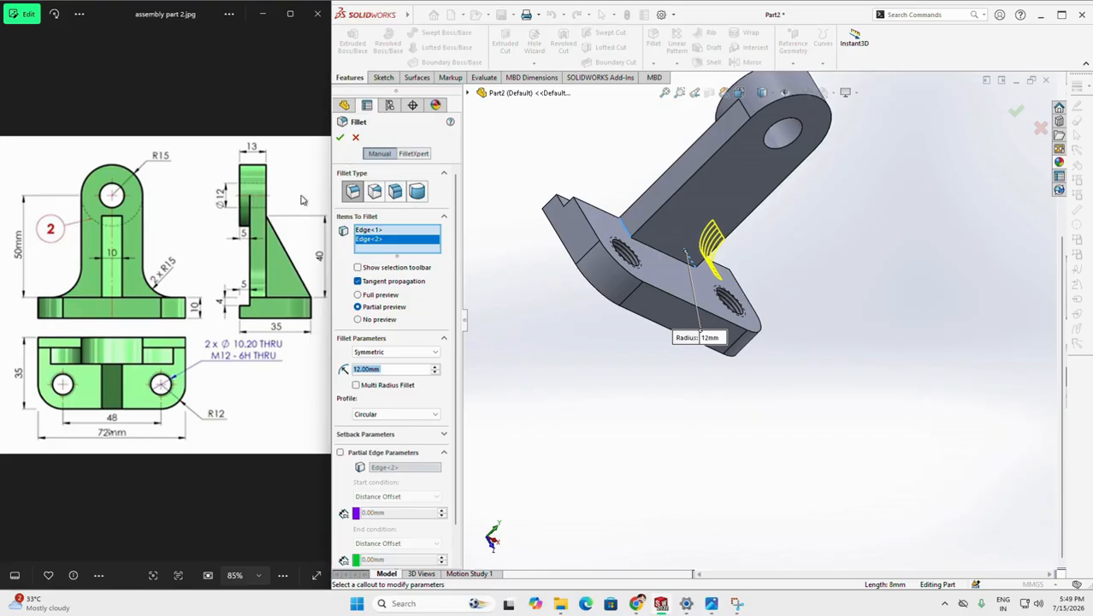
pyautogui.click(365, 368)
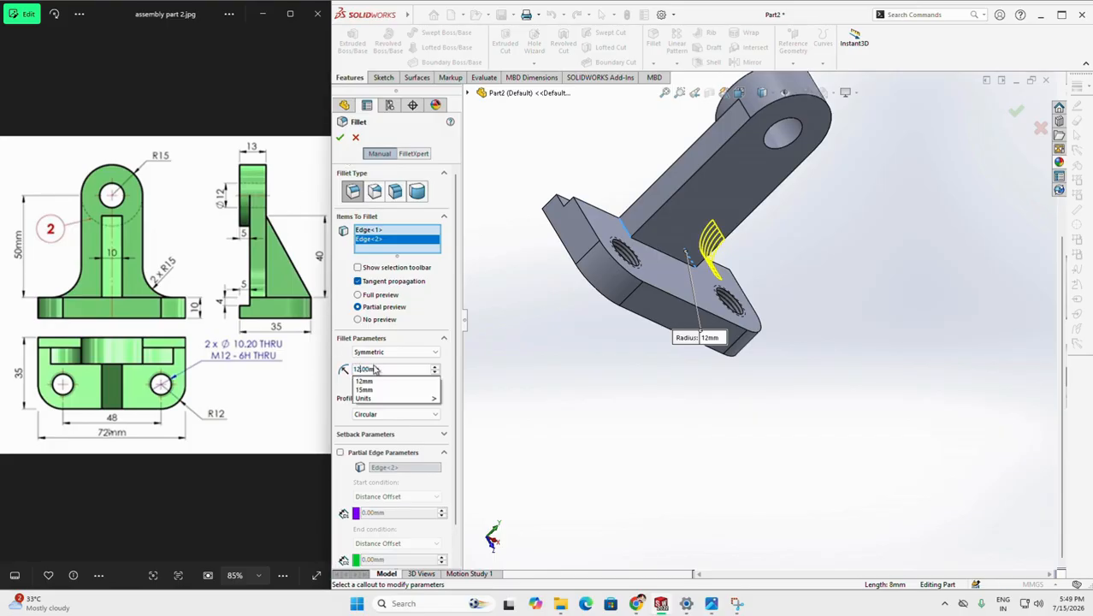
pyautogui.press('BackSpace')
pyautogui.write('5')
pyautogui.press('Return')
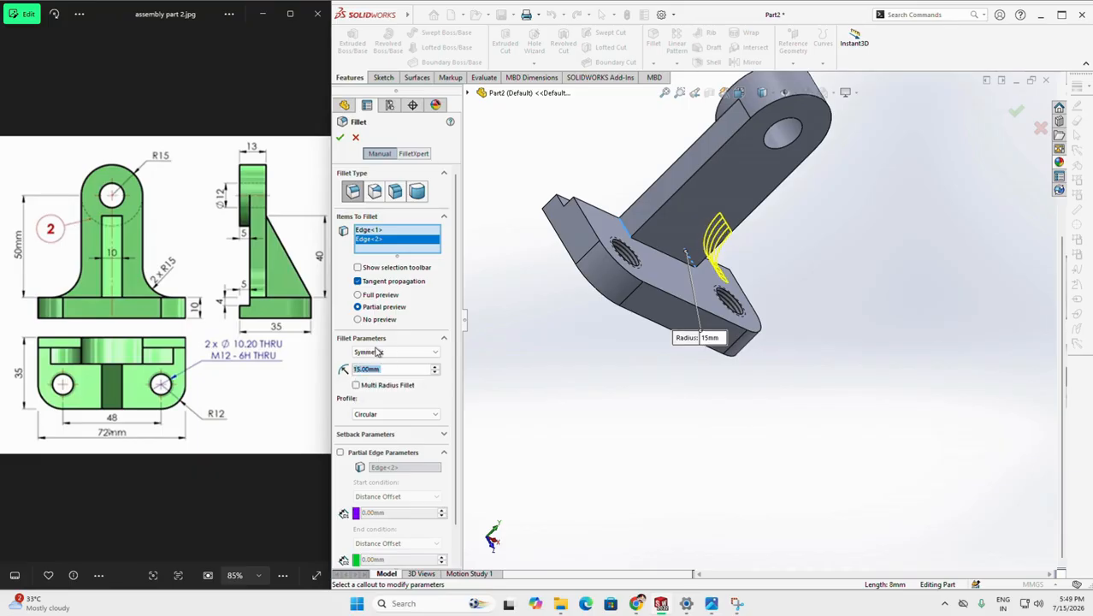
pyautogui.click(340, 139)
pyautogui.moveTo(617, 402); pyautogui.dragTo(471, 289, button='middle')
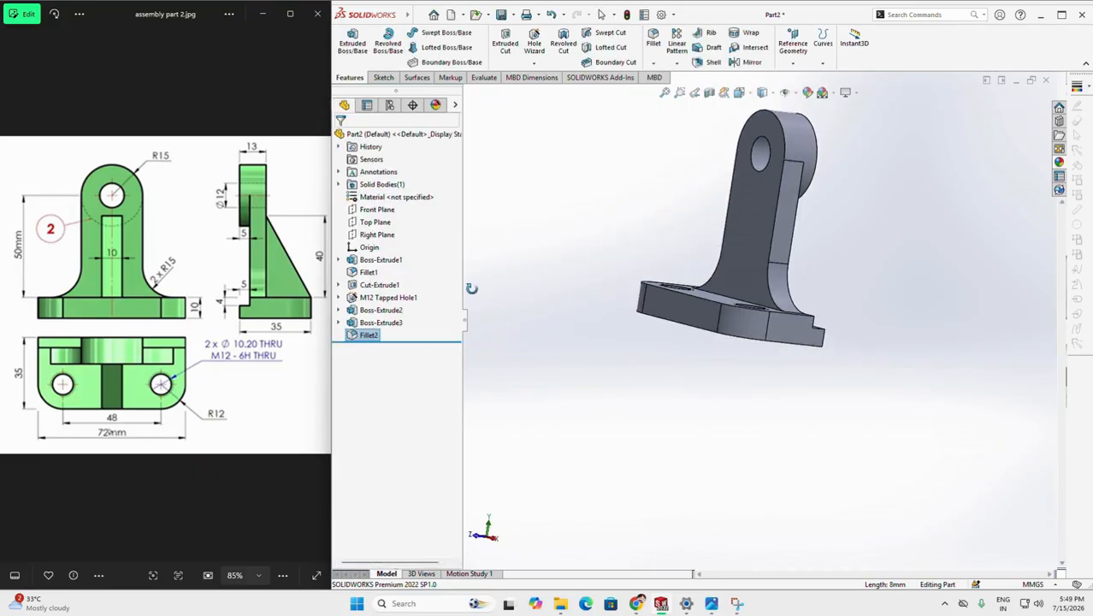
pyautogui.moveTo(603, 324); pyautogui.dragTo(610, 378, button='middle')
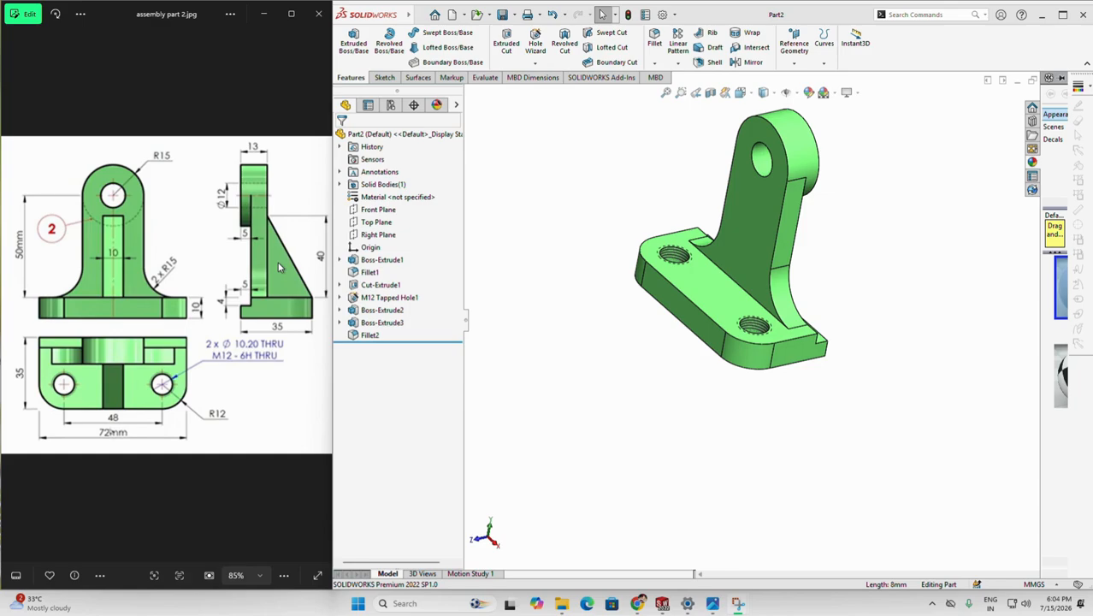
# Step: Sketch a sloped line about 44 mm long on the Right Plane, from the base's upper outer corner to the lug's flat face
pyautogui.click(377, 235)
pyautogui.click(435, 226)
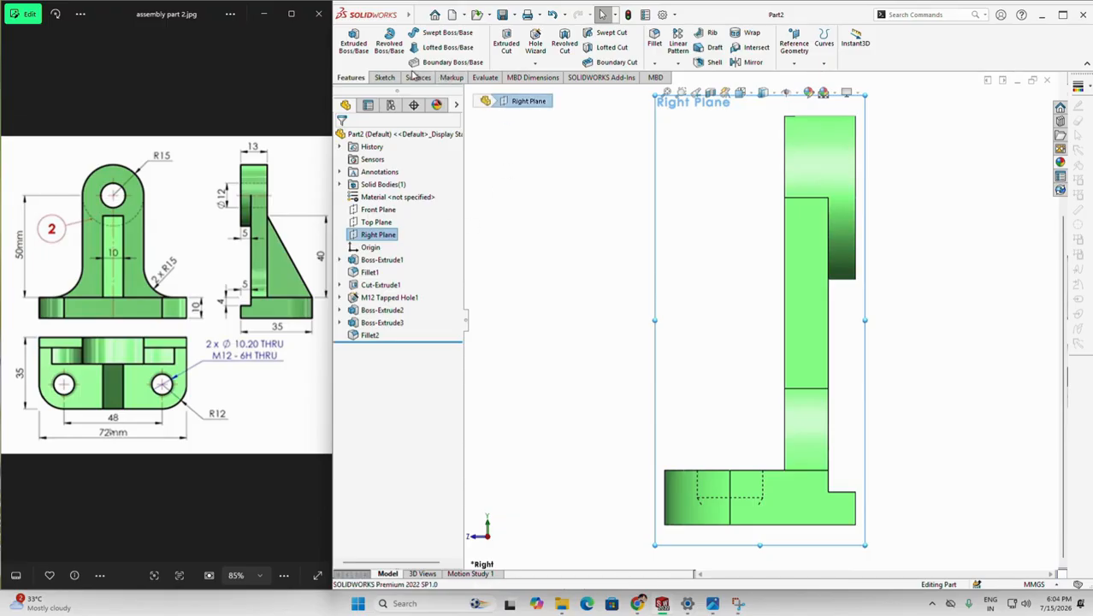
pyautogui.click(383, 78)
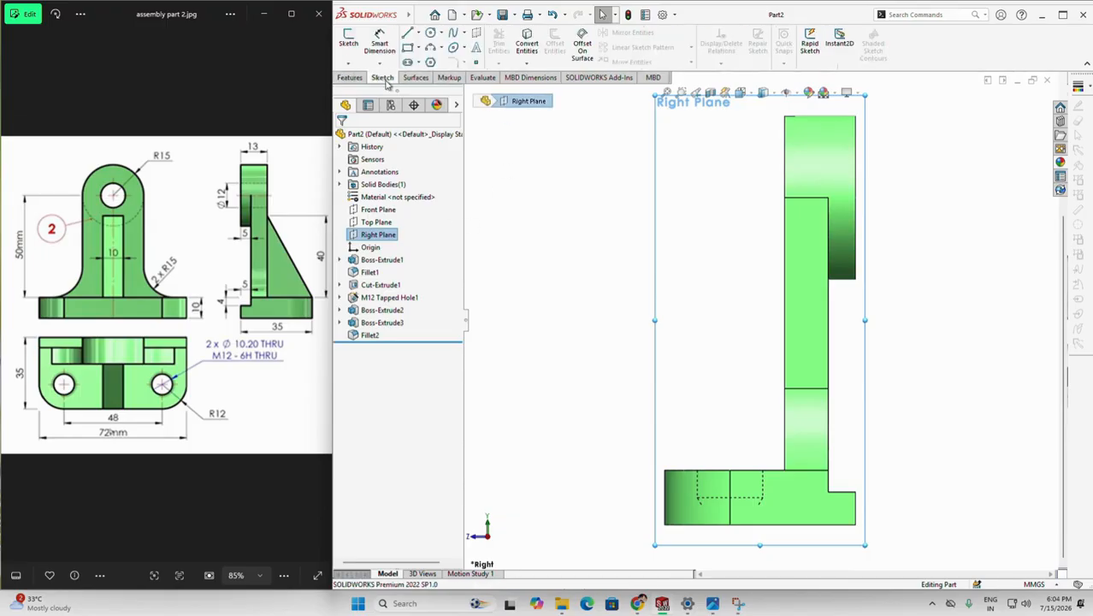
pyautogui.click(407, 33)
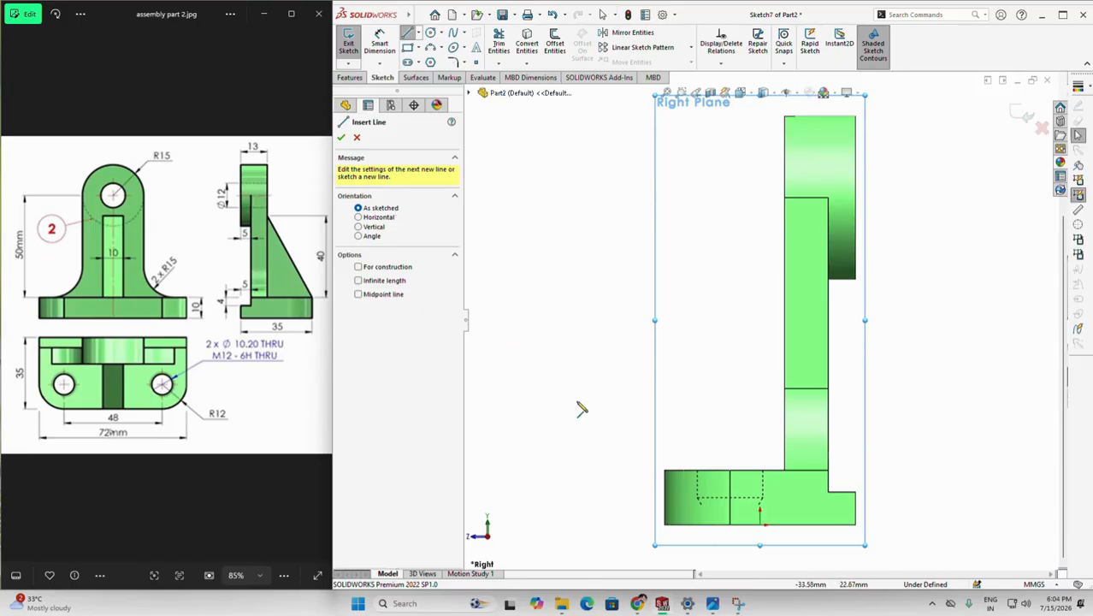
pyautogui.click(664, 471)
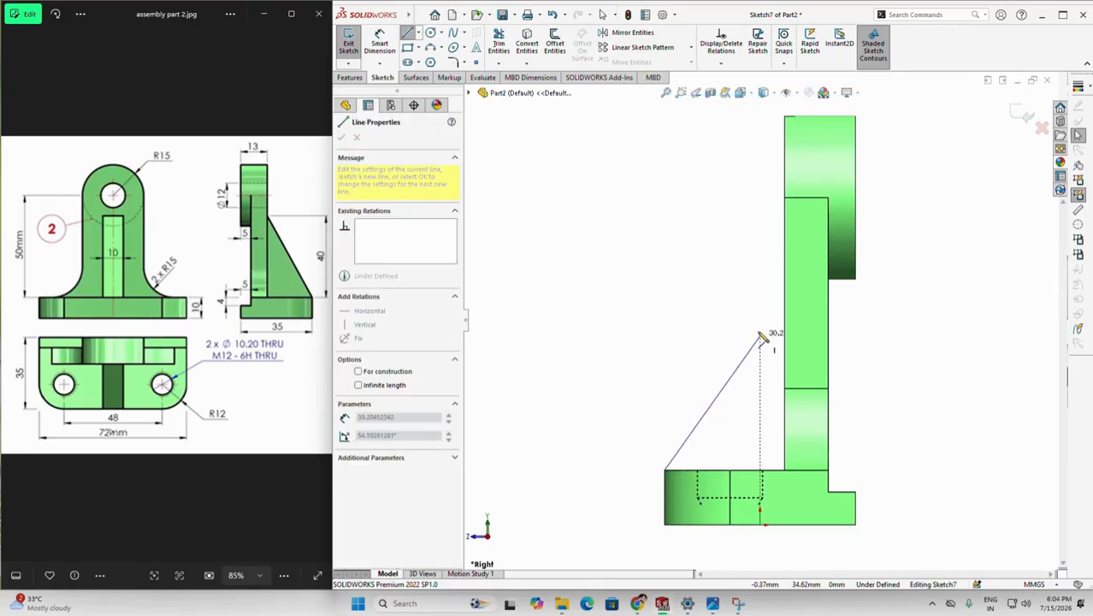
pyautogui.click(785, 265)
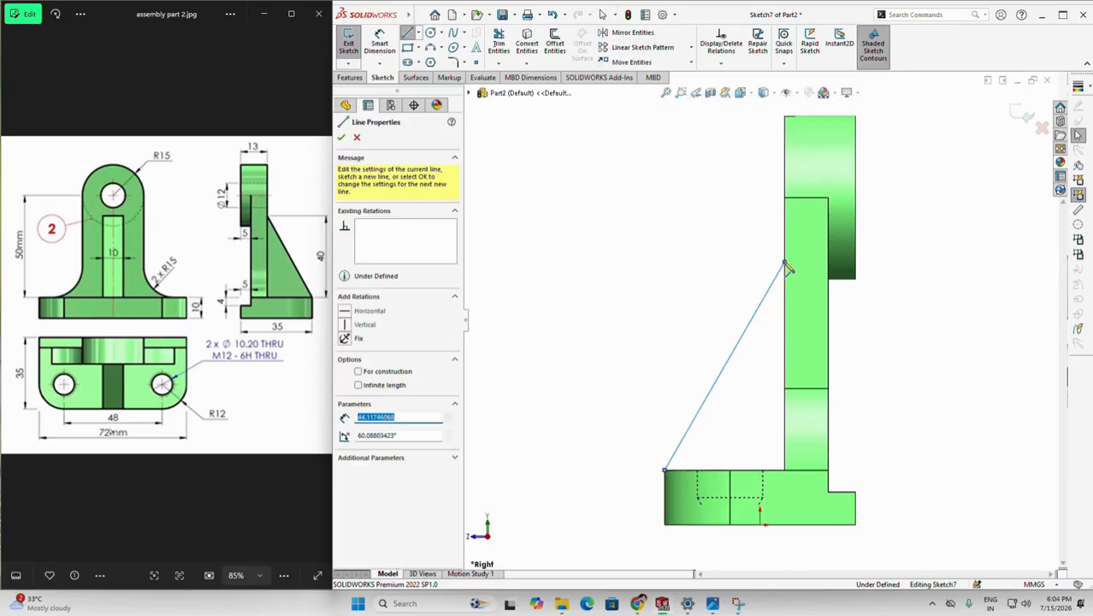
pyautogui.rightClick(786, 265)
pyautogui.click(809, 272)
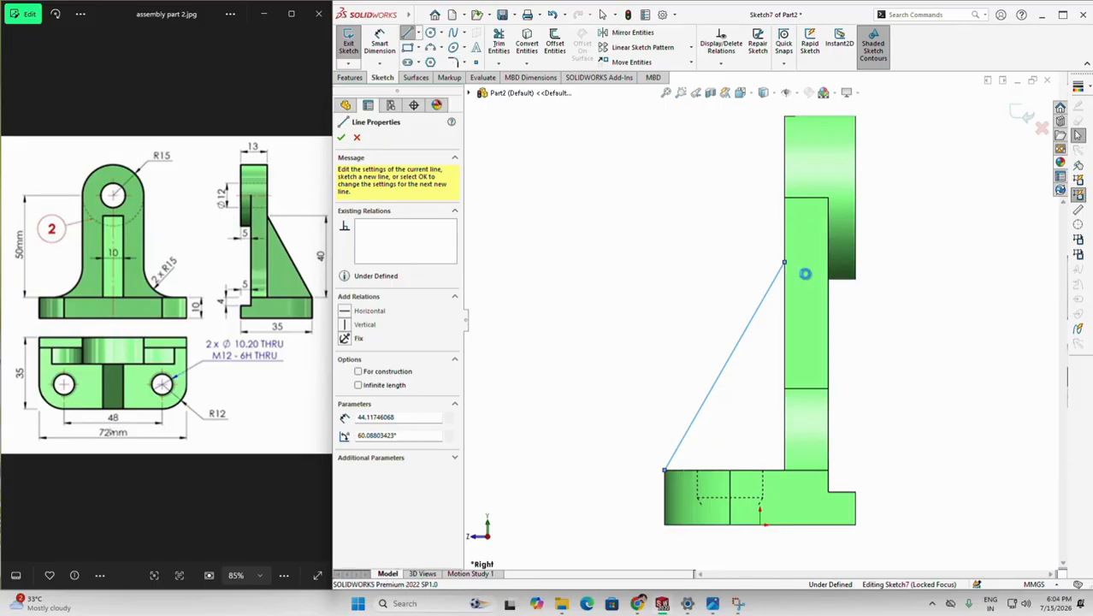
# Step: Dimension the vertical distance between the sloped line's endpoints and set it to 40 mm
pyautogui.click(376, 40)
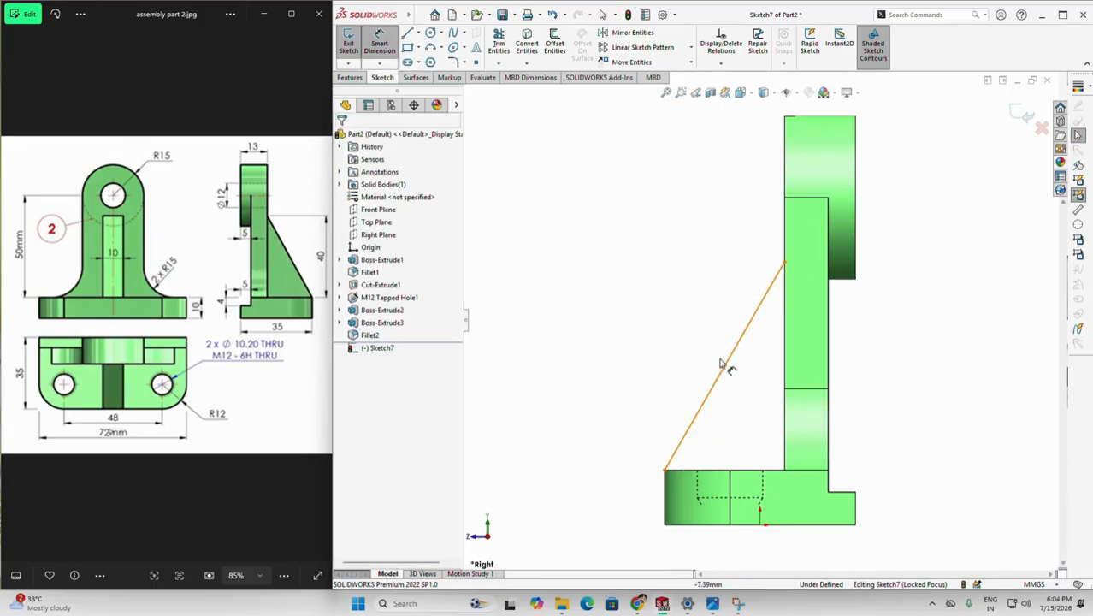
pyautogui.click(784, 264)
pyautogui.click(666, 471)
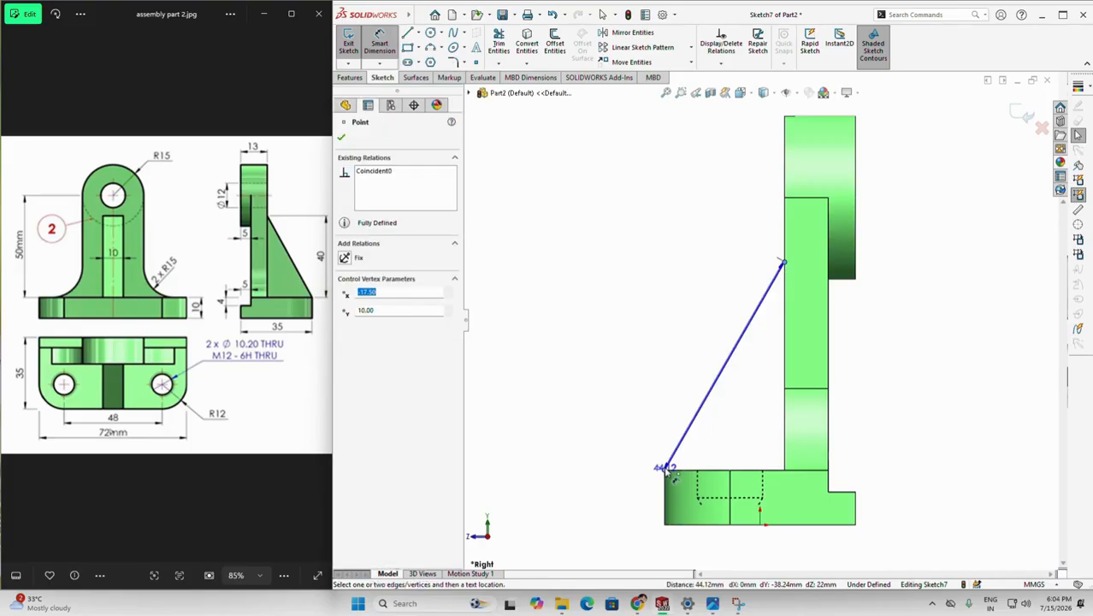
pyautogui.click(606, 354)
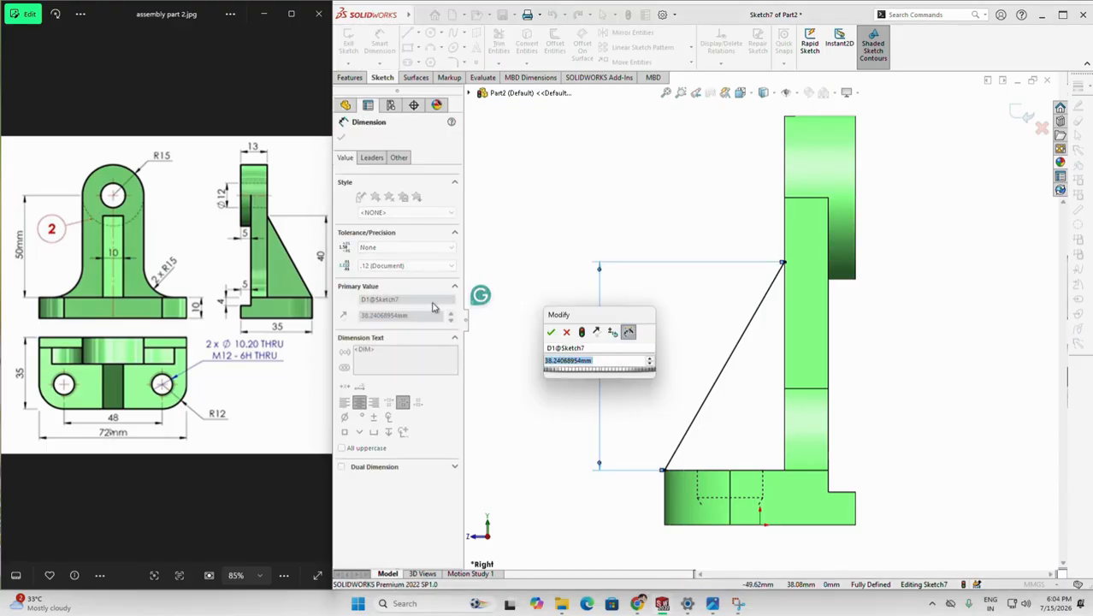
pyautogui.write('40')
pyautogui.press('Return')
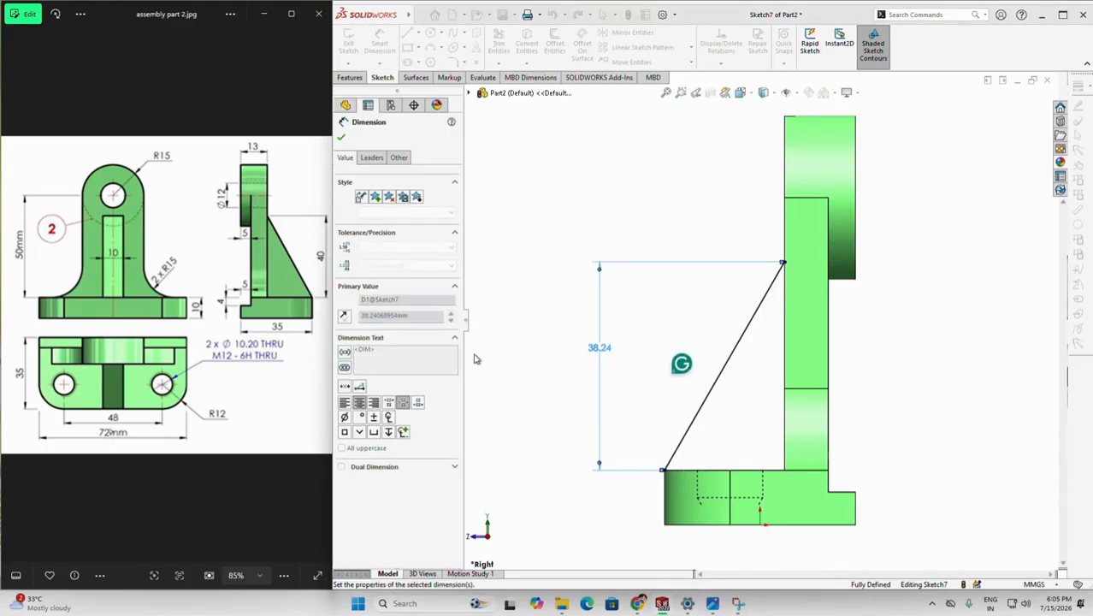
pyautogui.click(341, 140)
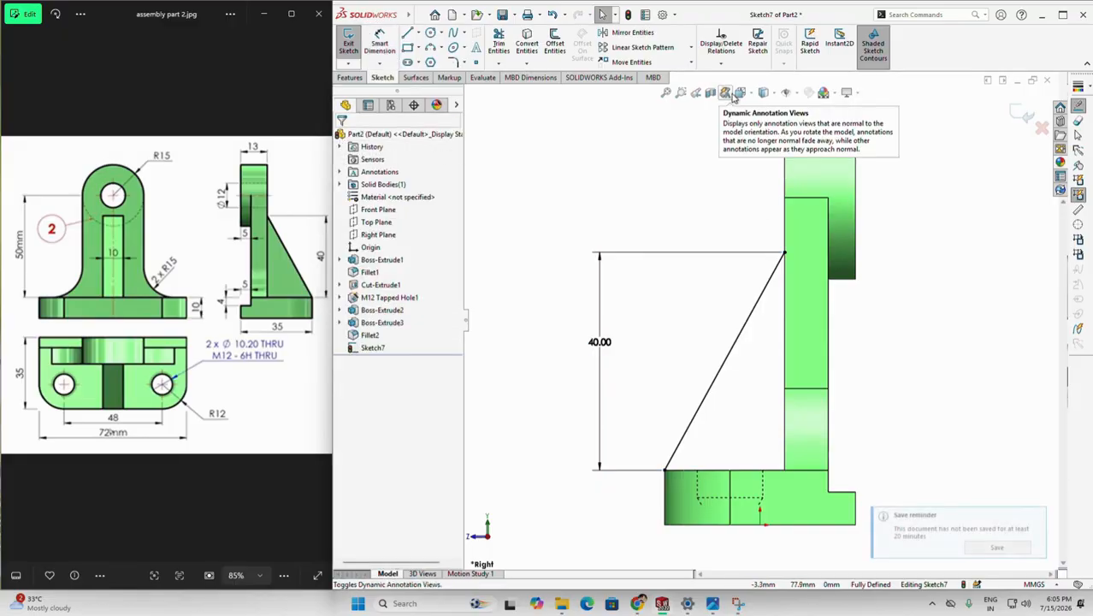
# Step: Create a 10 mm thick rib from the sloped line, thickened on both sides and extruded parallel to the sketch toward the lug and base
pyautogui.click(350, 77)
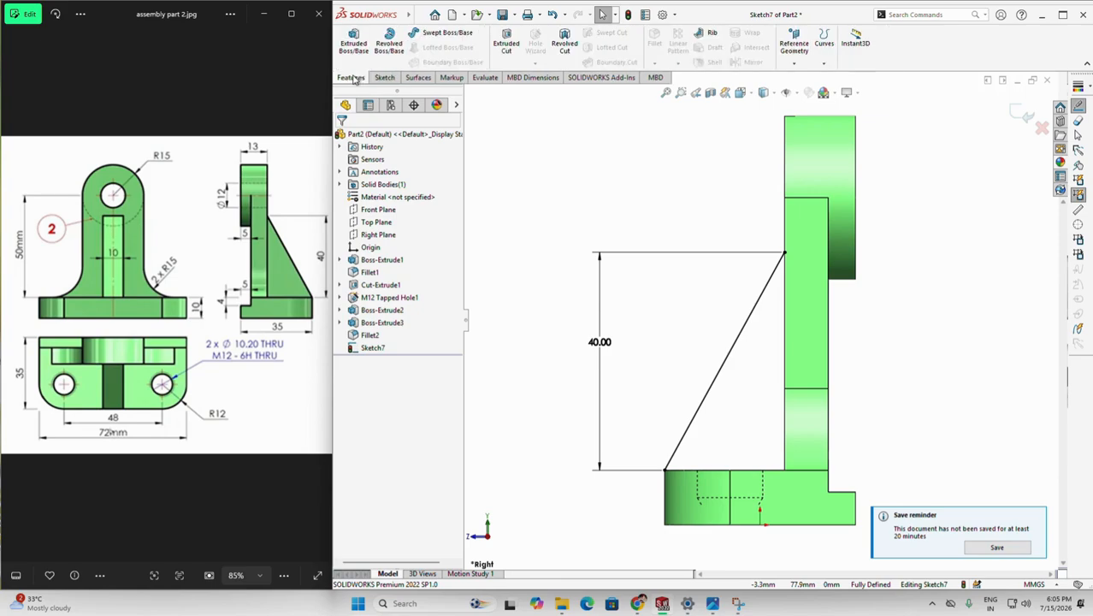
pyautogui.click(711, 32)
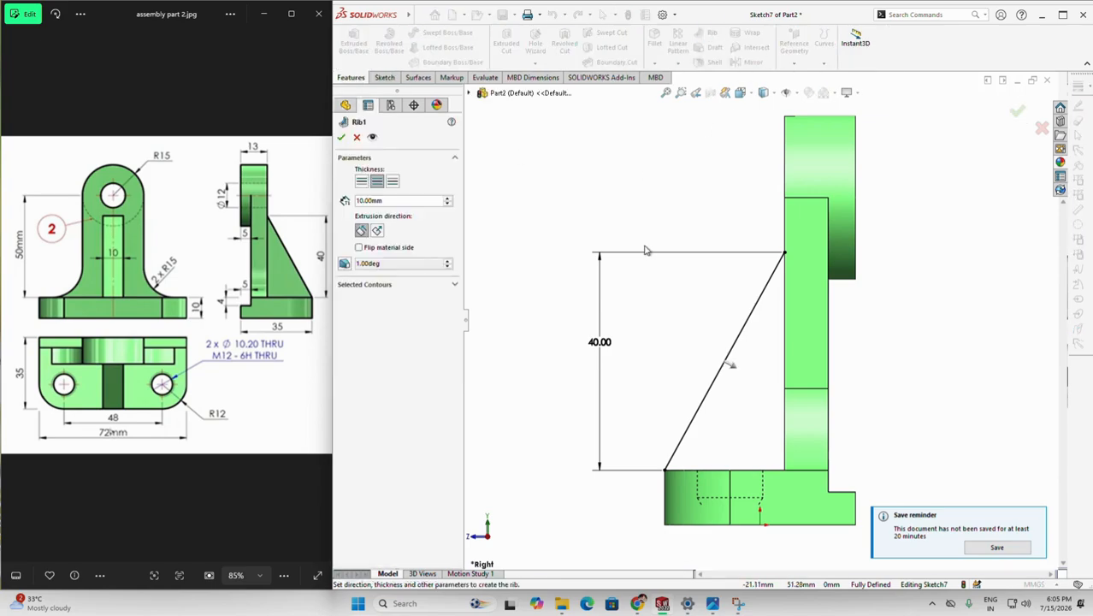
pyautogui.moveTo(660, 245); pyautogui.dragTo(675, 256, button='middle')
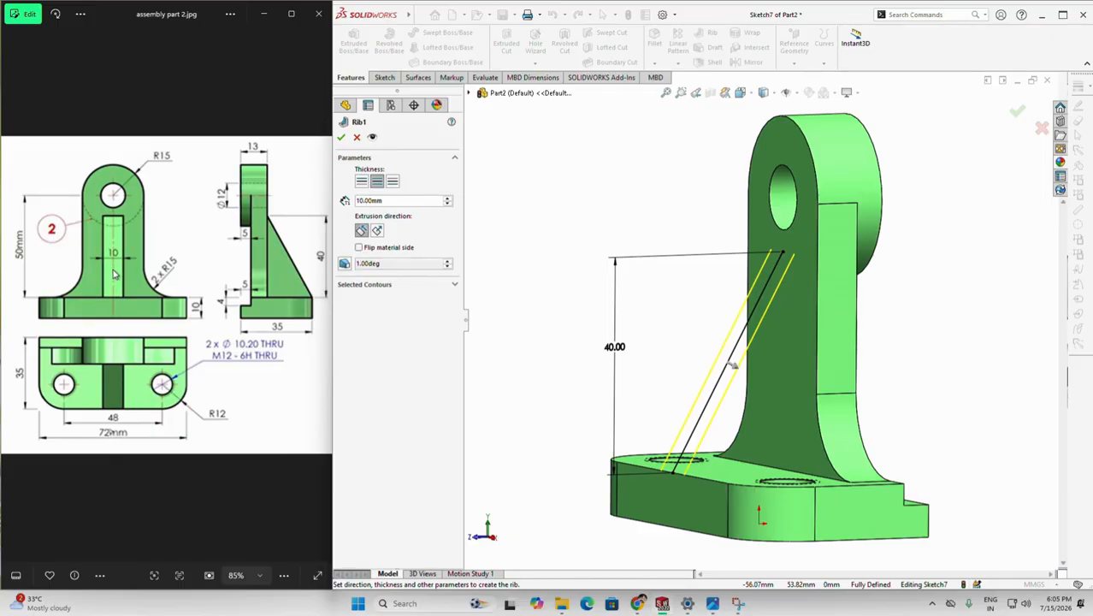
pyautogui.click(341, 138)
pyautogui.press('f')
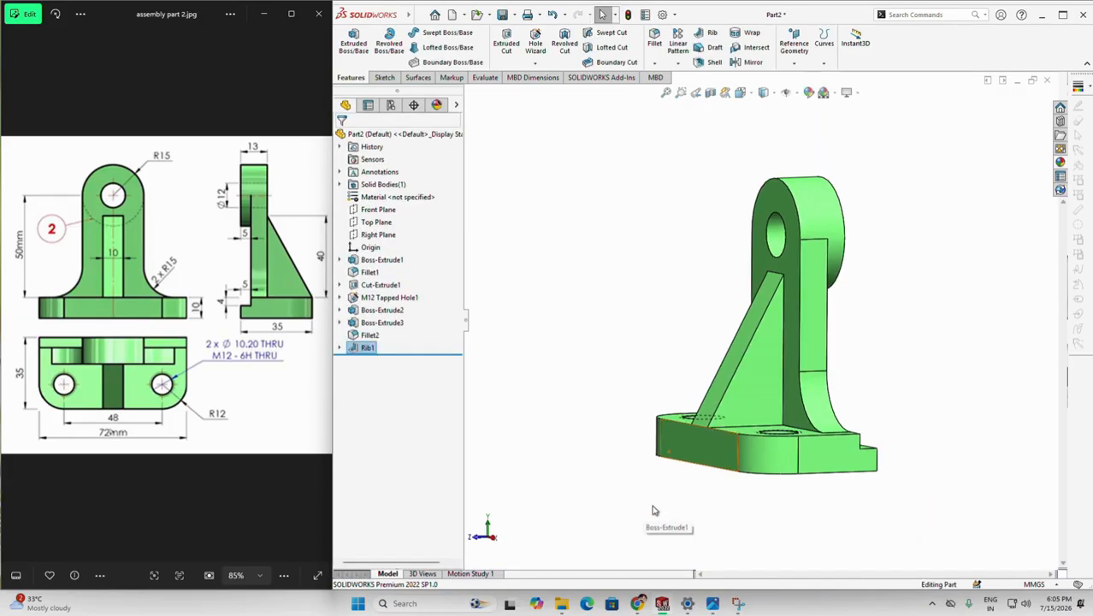
pyautogui.moveTo(653, 511)
pyautogui.mouseDown(button='middle')
pyautogui.moveTo(606, 495)
pyautogui.moveTo(654, 520)
pyautogui.mouseUp(button='middle')
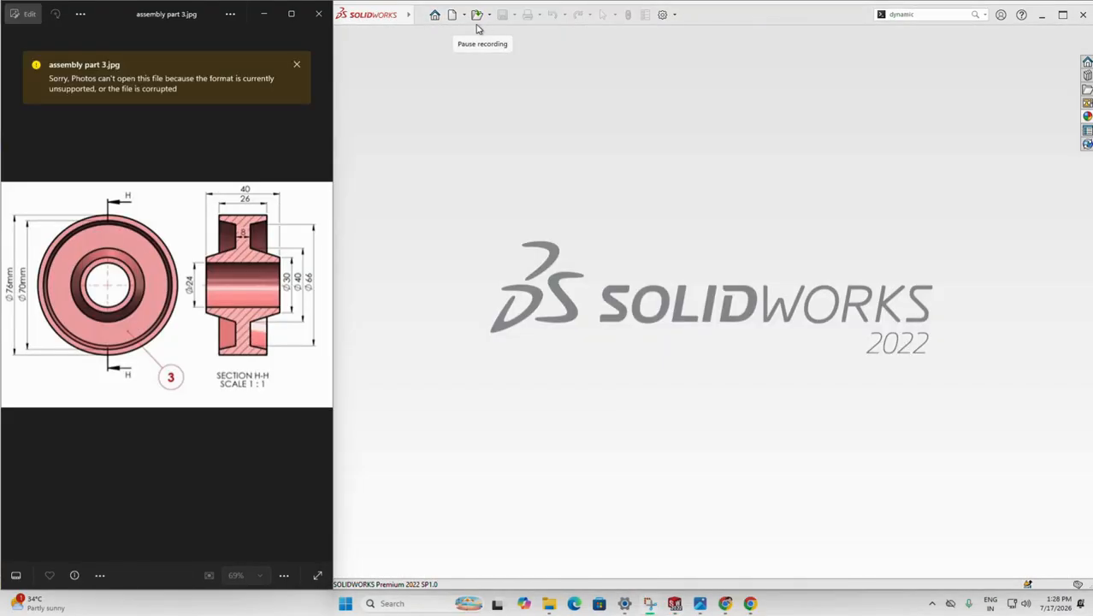
# Step: Create a new part document for part 3
pyautogui.click(451, 16)
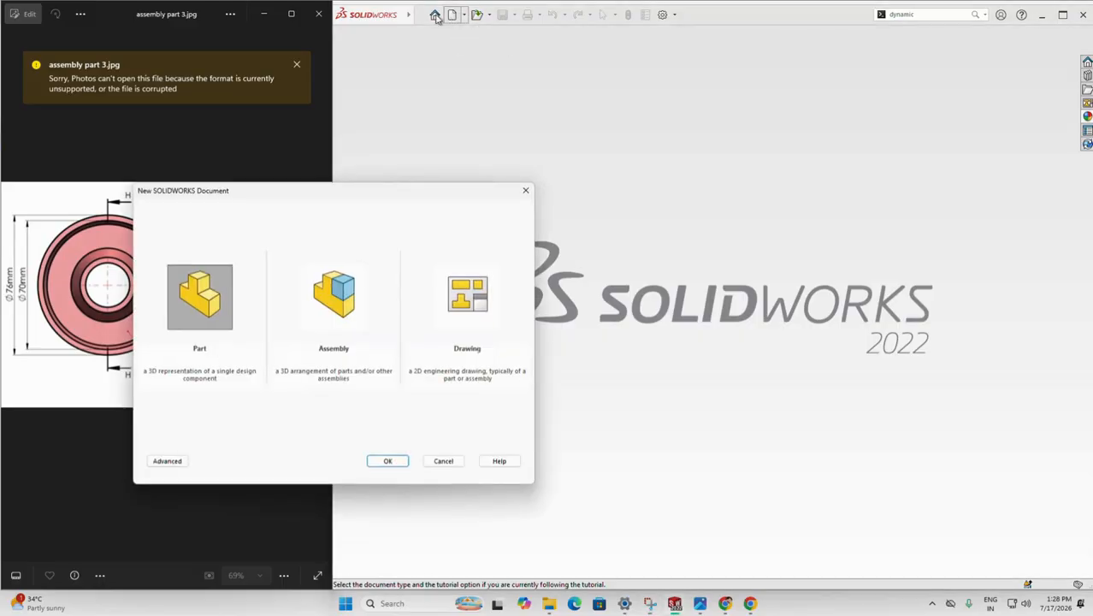
pyautogui.click(387, 462)
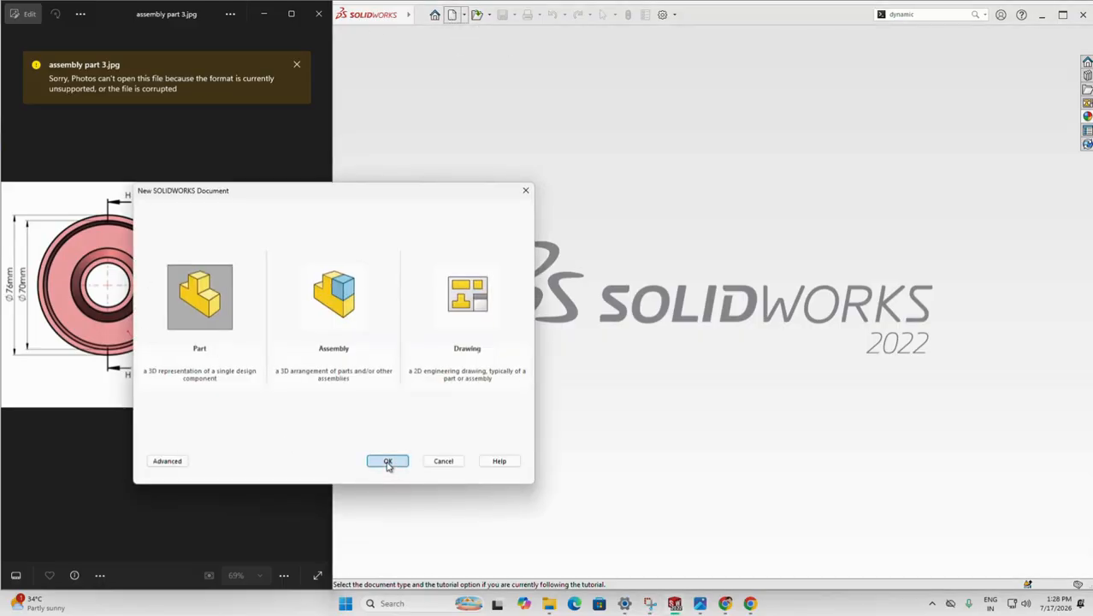
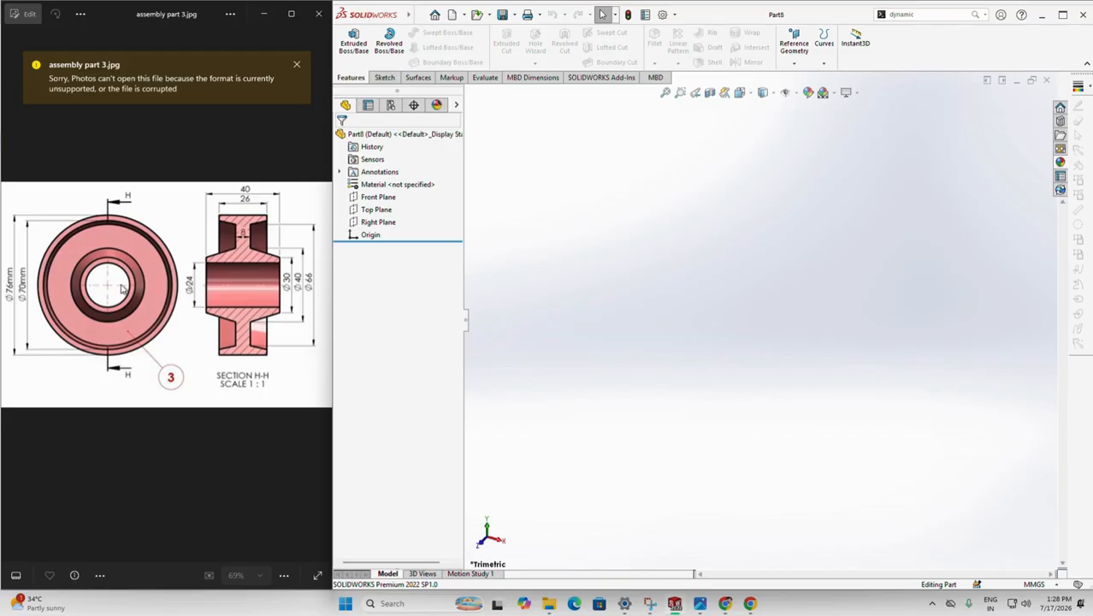
# Step: Sketch a vertical centerline about 70 mm long and a horizontal centerline about 85 mm long on the Front Plane, both meeting at the origin
pyautogui.click(366, 198)
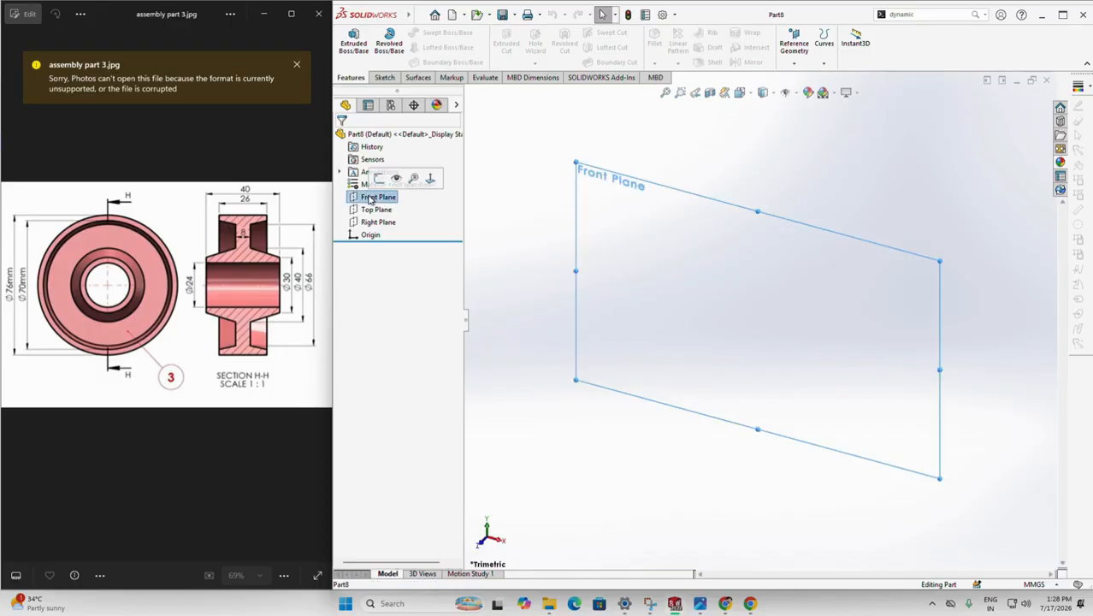
pyautogui.click(432, 177)
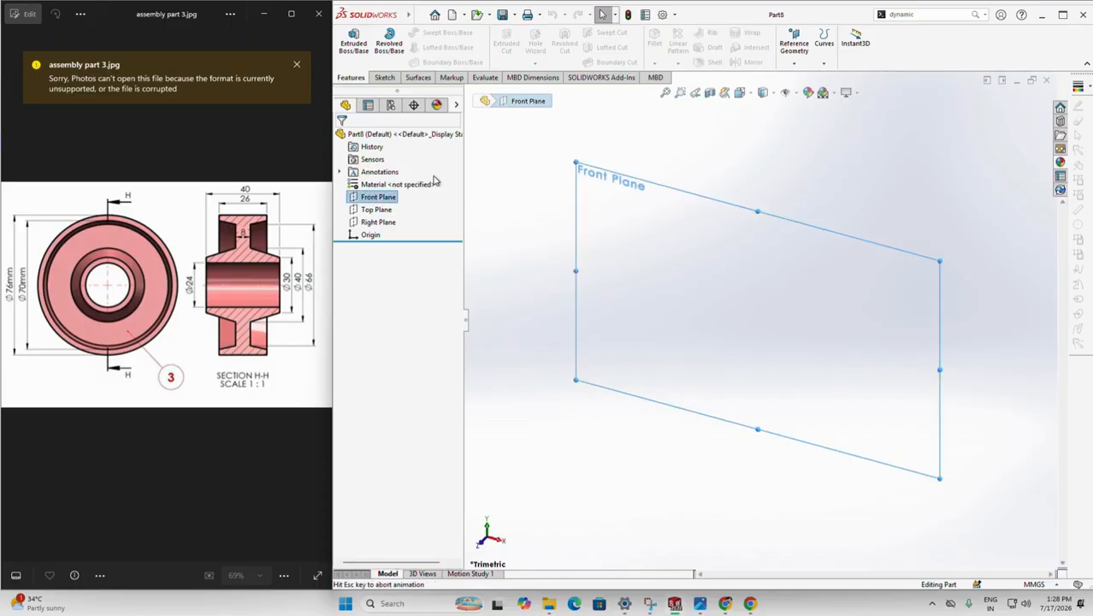
pyautogui.click(383, 77)
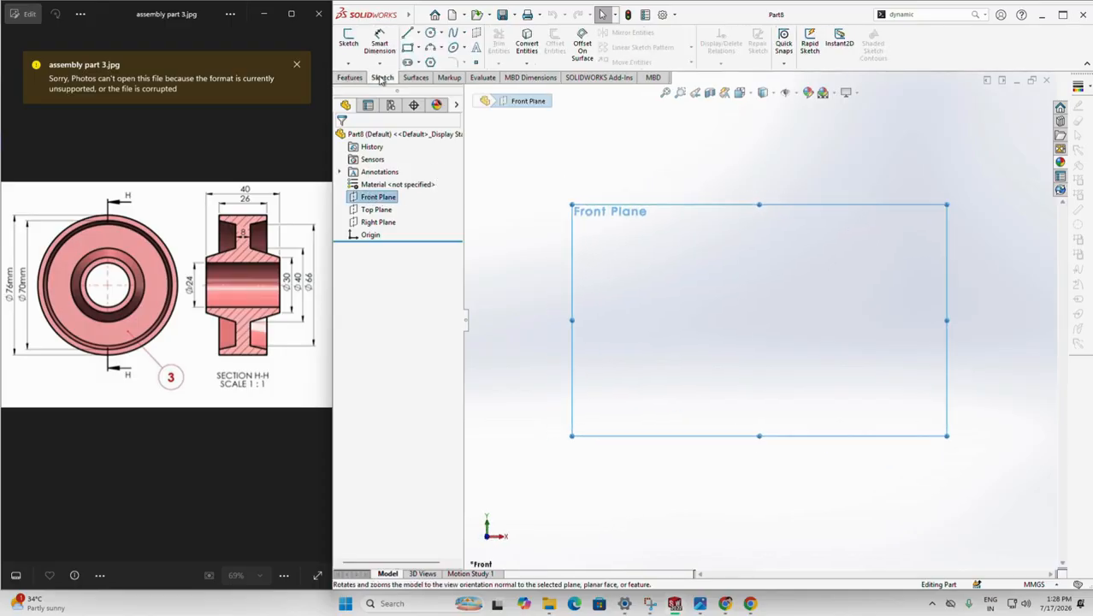
pyautogui.click(416, 34)
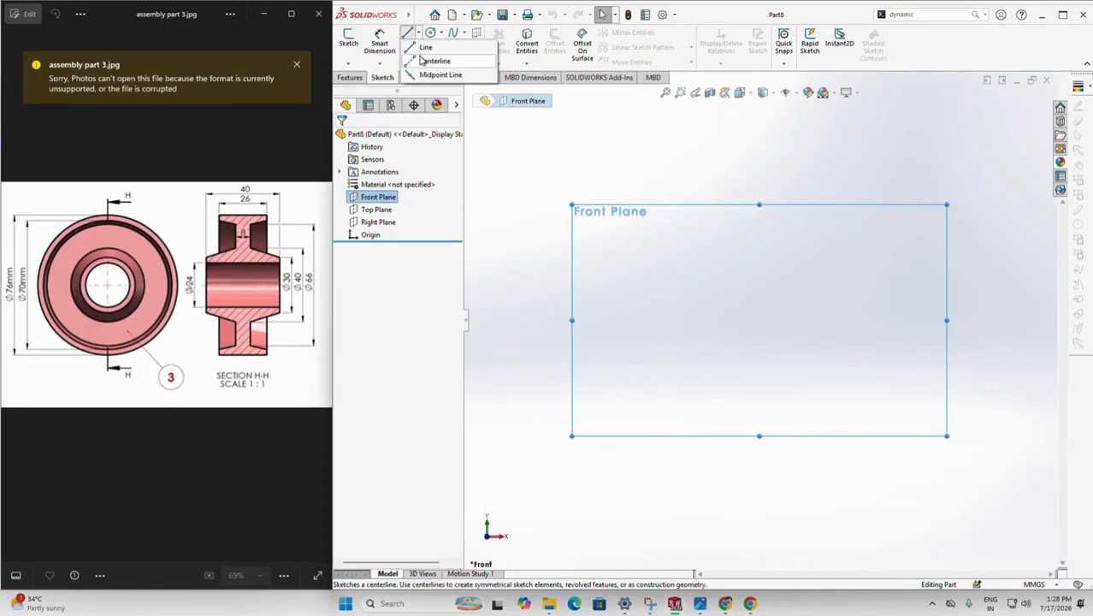
pyautogui.click(425, 62)
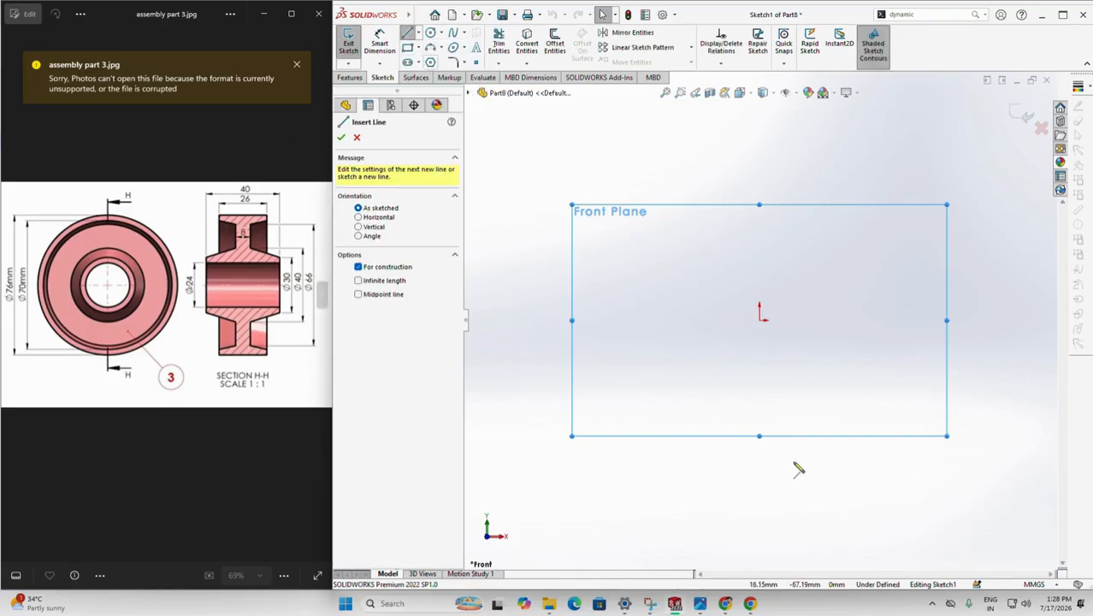
pyautogui.click(758, 171)
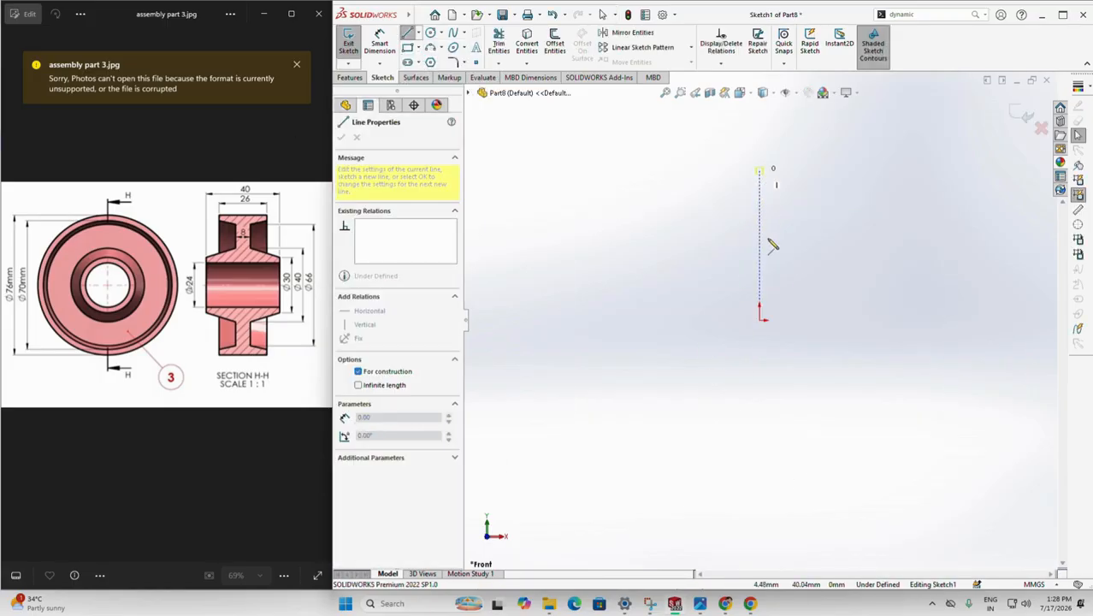
pyautogui.click(758, 319)
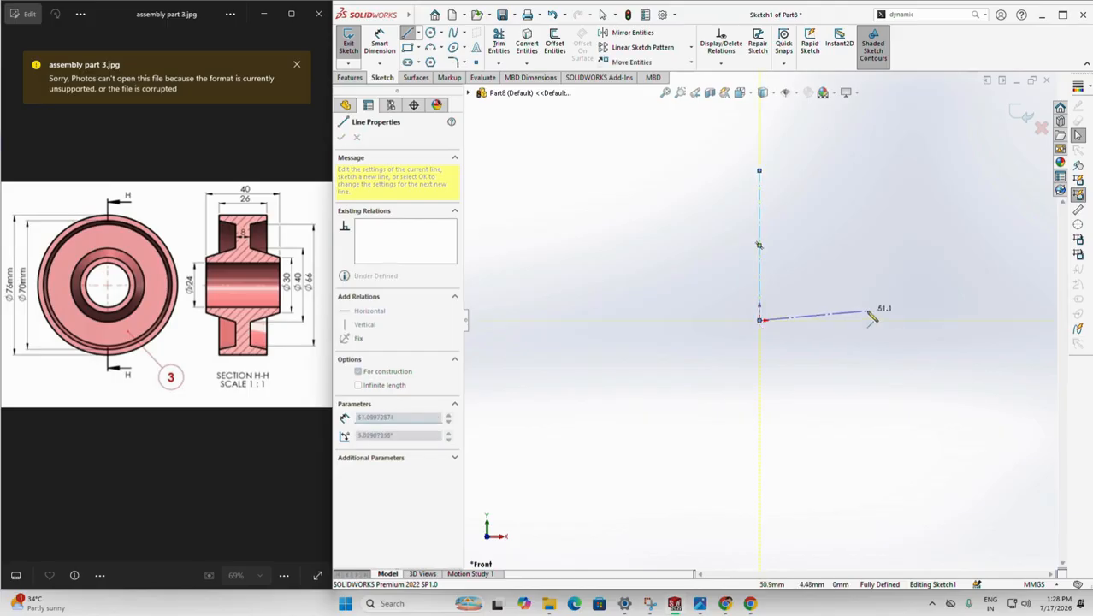
pyautogui.click(939, 321)
pyautogui.rightClick(940, 321)
pyautogui.click(958, 328)
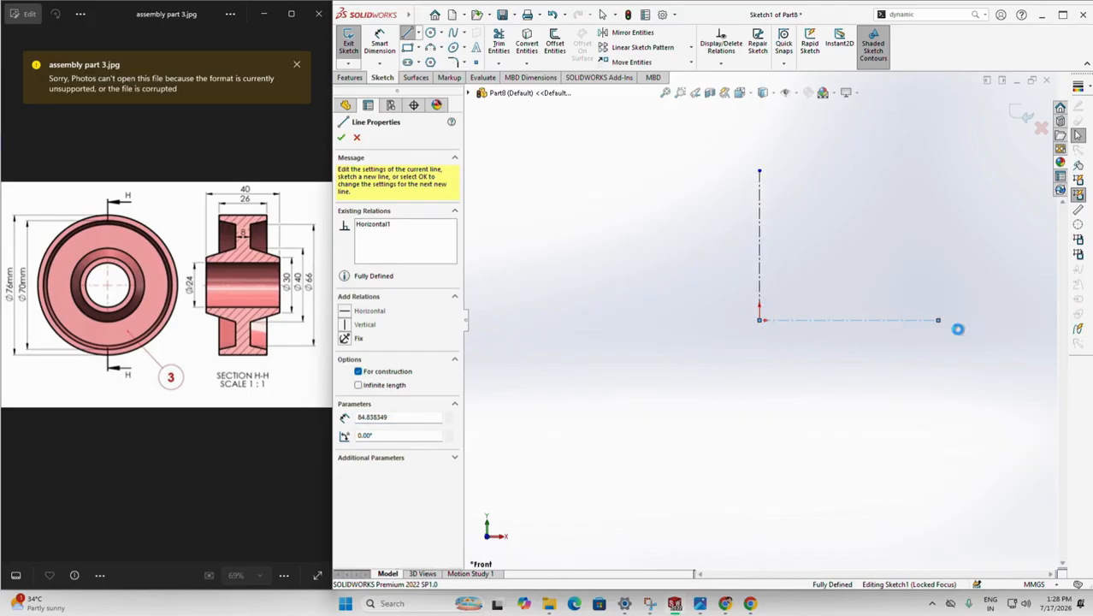
# Step: Turn on Dynamic Mirror Entities about the vertical centerline
pyautogui.click(408, 34)
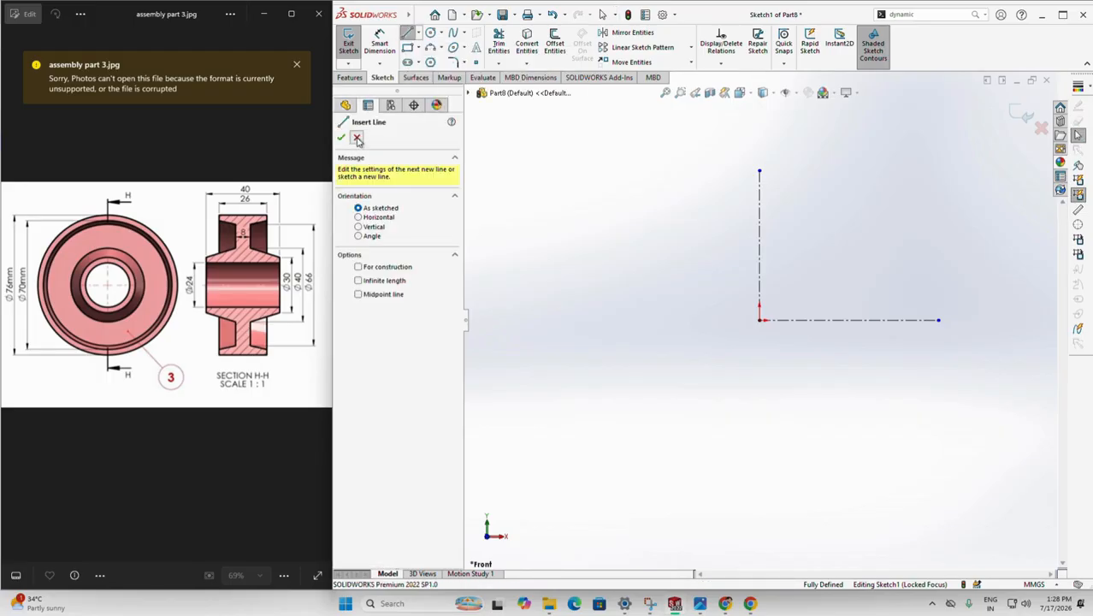
pyautogui.click(357, 138)
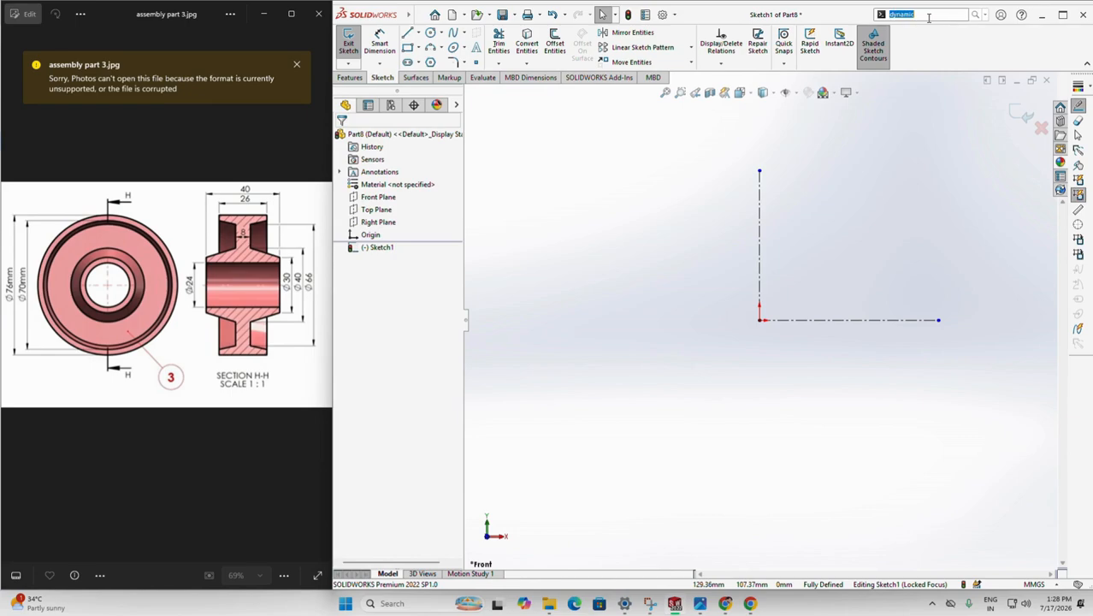
pyautogui.write('dynami')
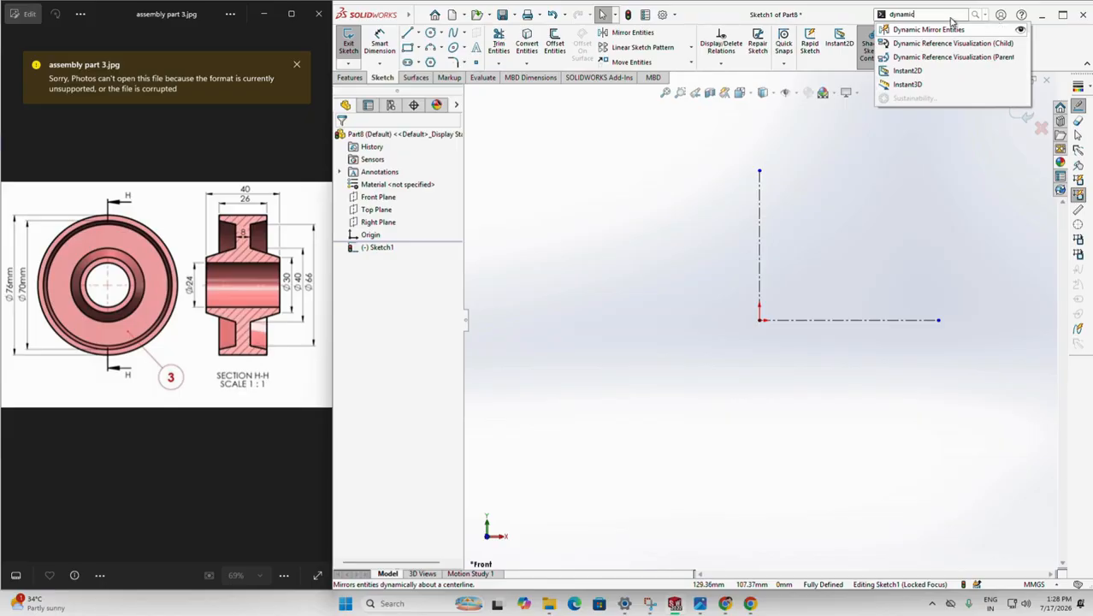
pyautogui.click(923, 31)
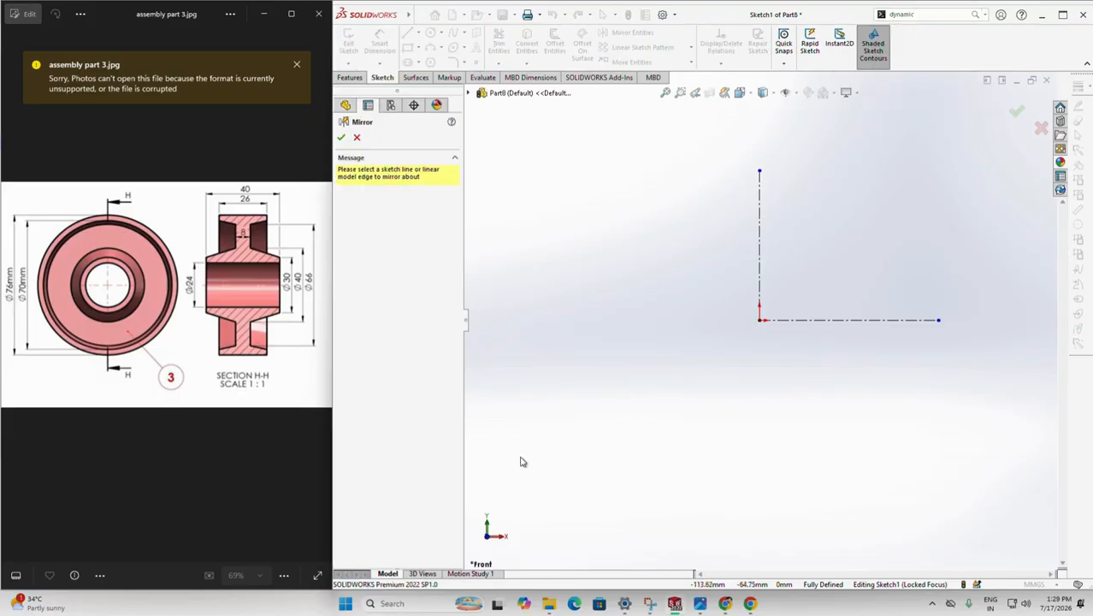
pyautogui.click(757, 252)
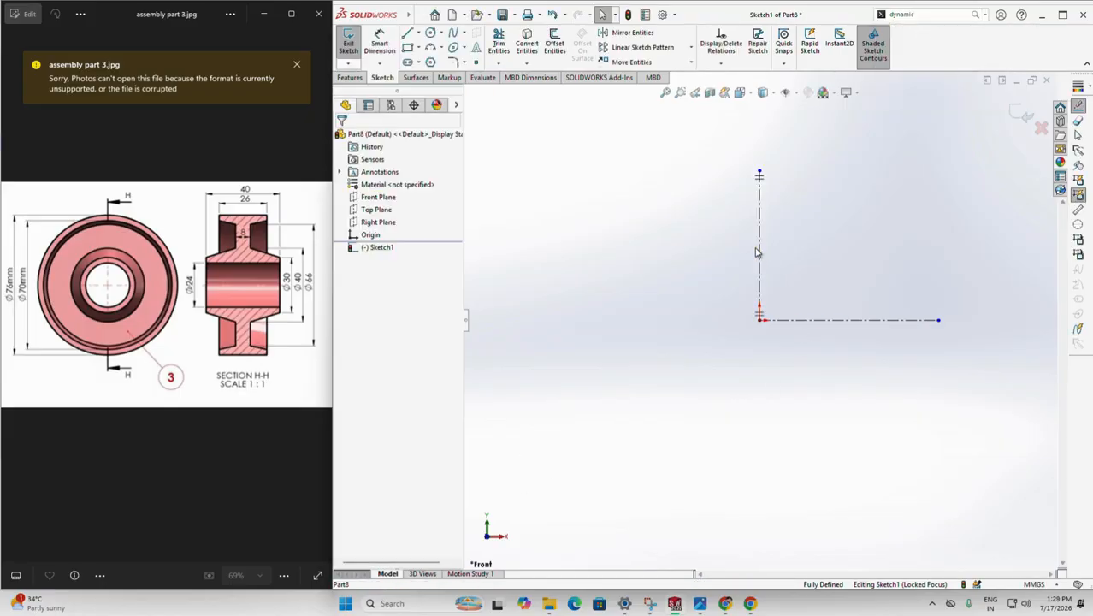
# Step: Sketch the roller's half profile as an open chain: short vertical hub end, sloped hub, about 17 mm web, about 17 mm sloped flange, about 6.5 mm rim end
pyautogui.click(407, 35)
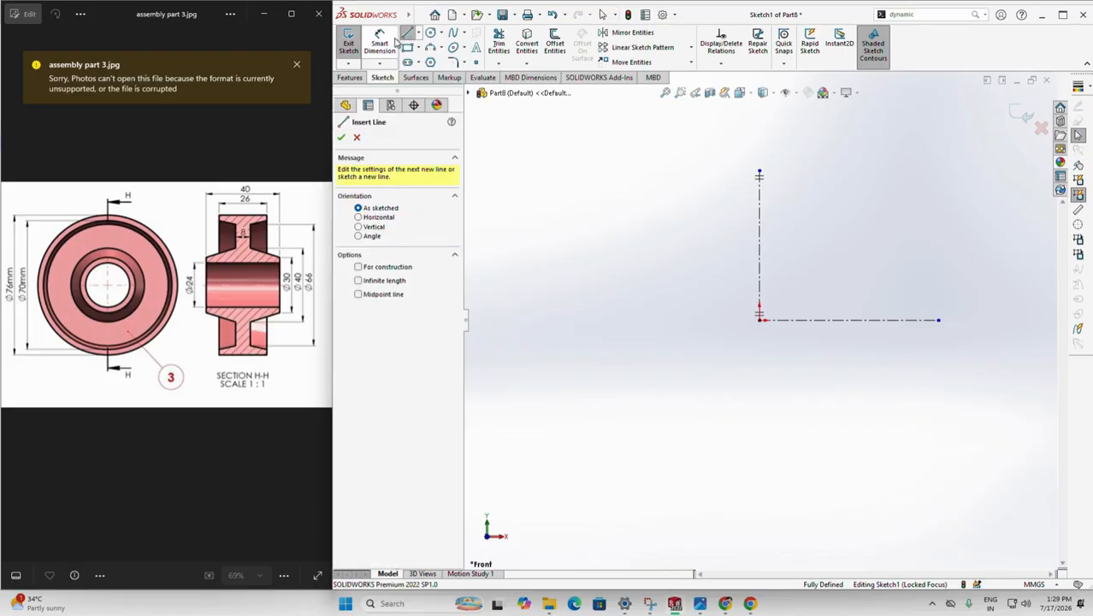
pyautogui.click(939, 299)
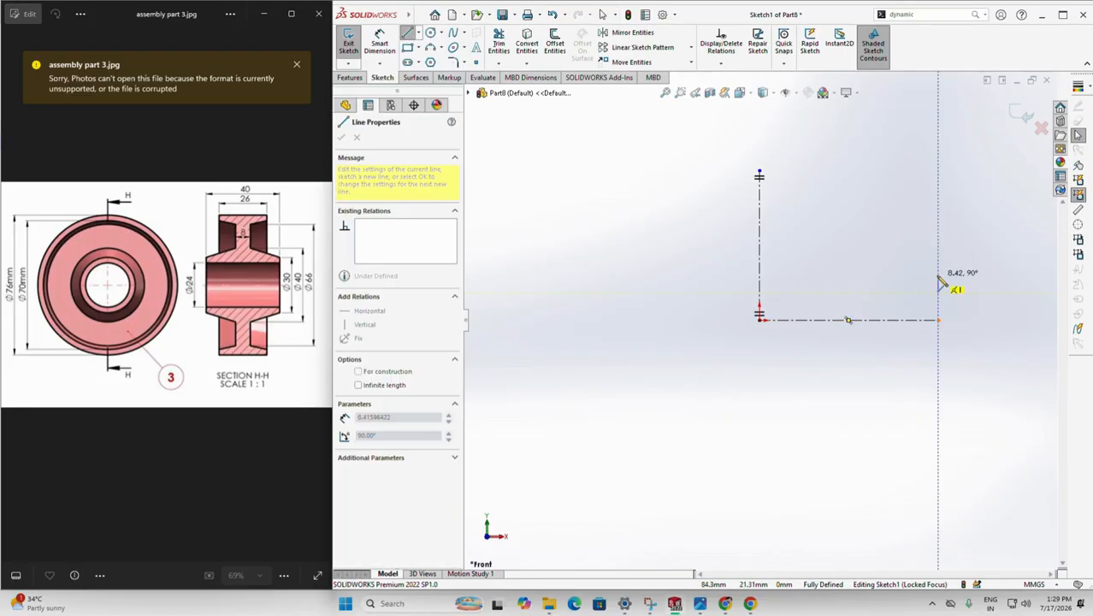
pyautogui.click(938, 271)
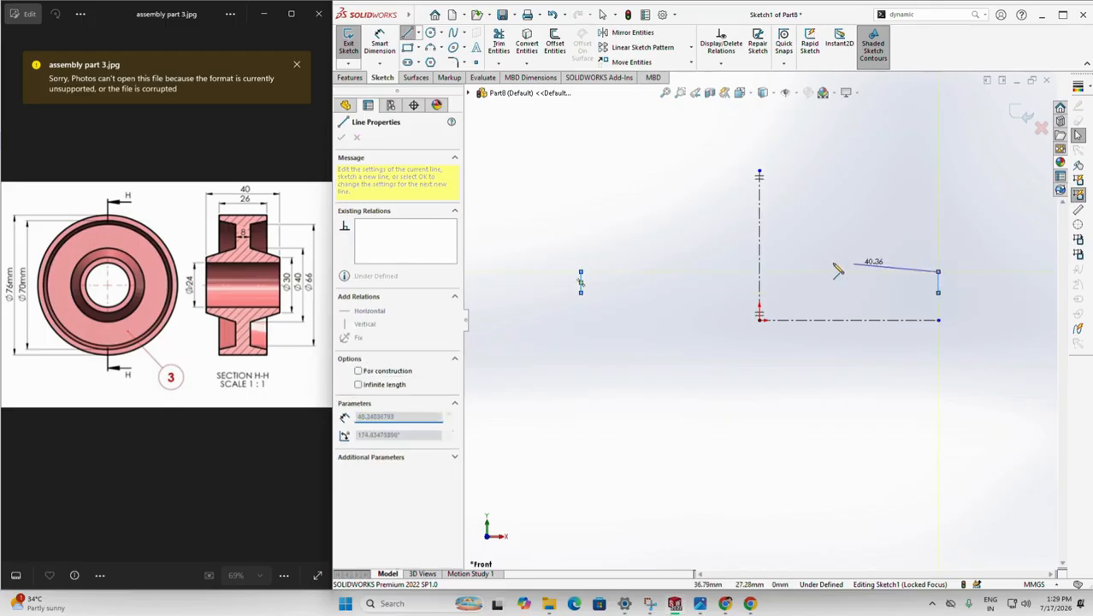
pyautogui.click(814, 229)
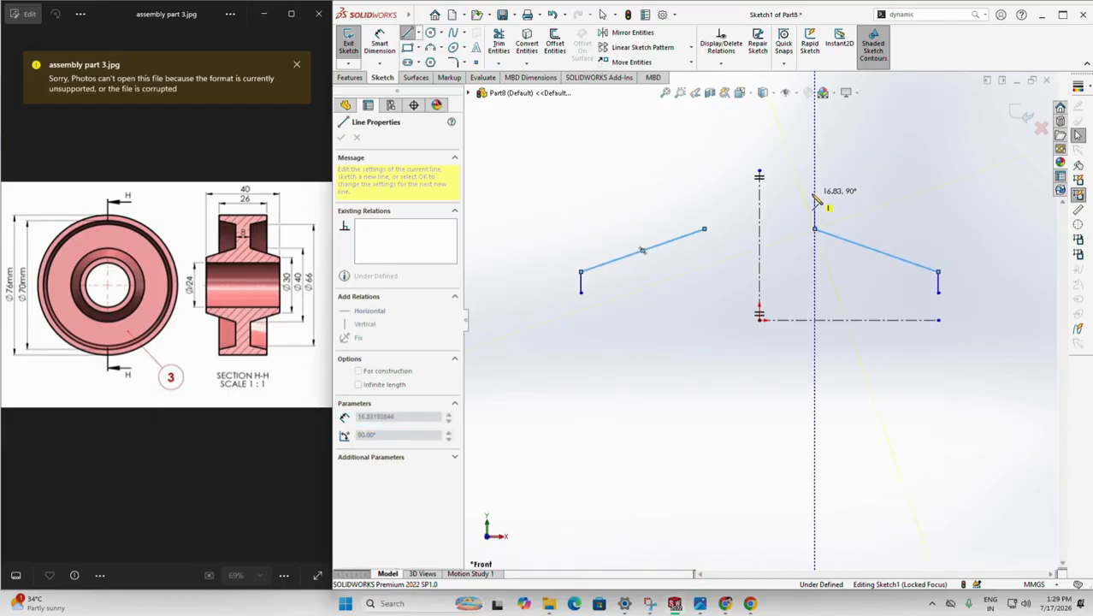
pyautogui.click(814, 194)
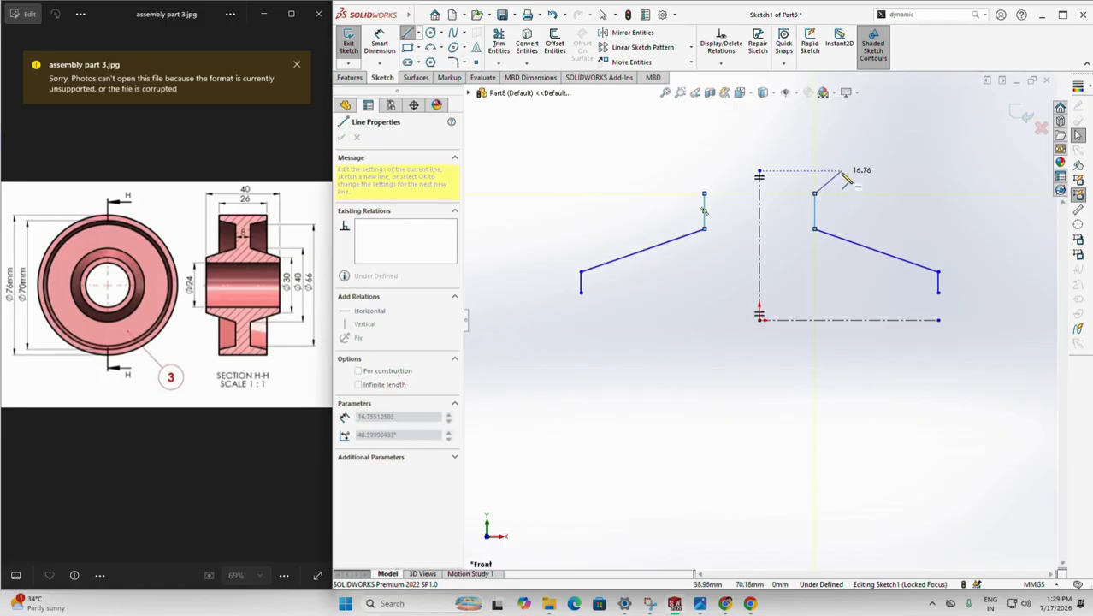
pyautogui.click(842, 171)
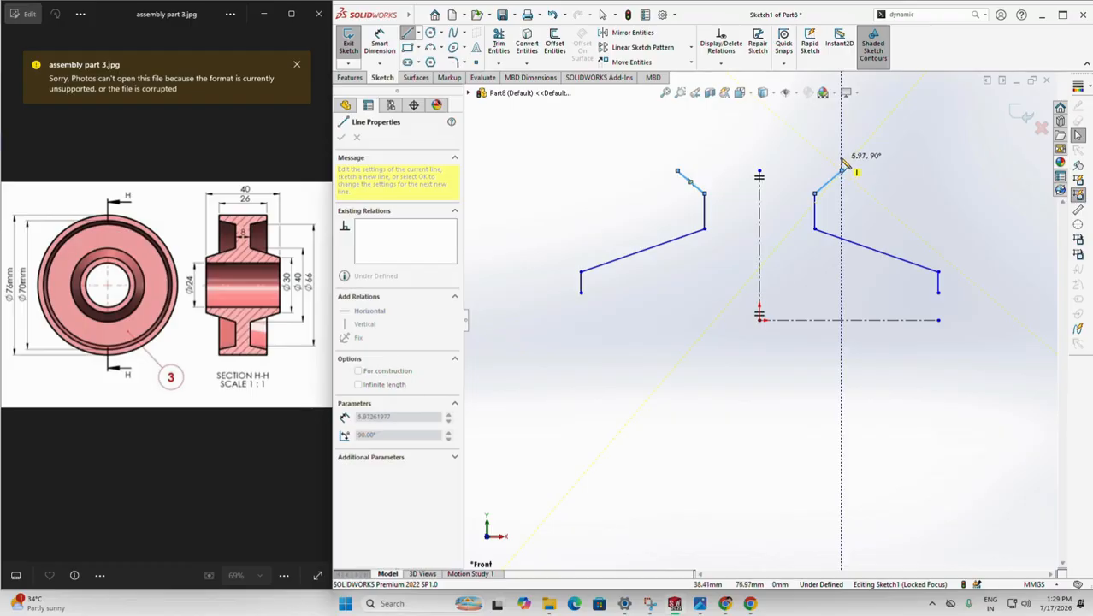
pyautogui.click(842, 158)
pyautogui.rightClick(842, 159)
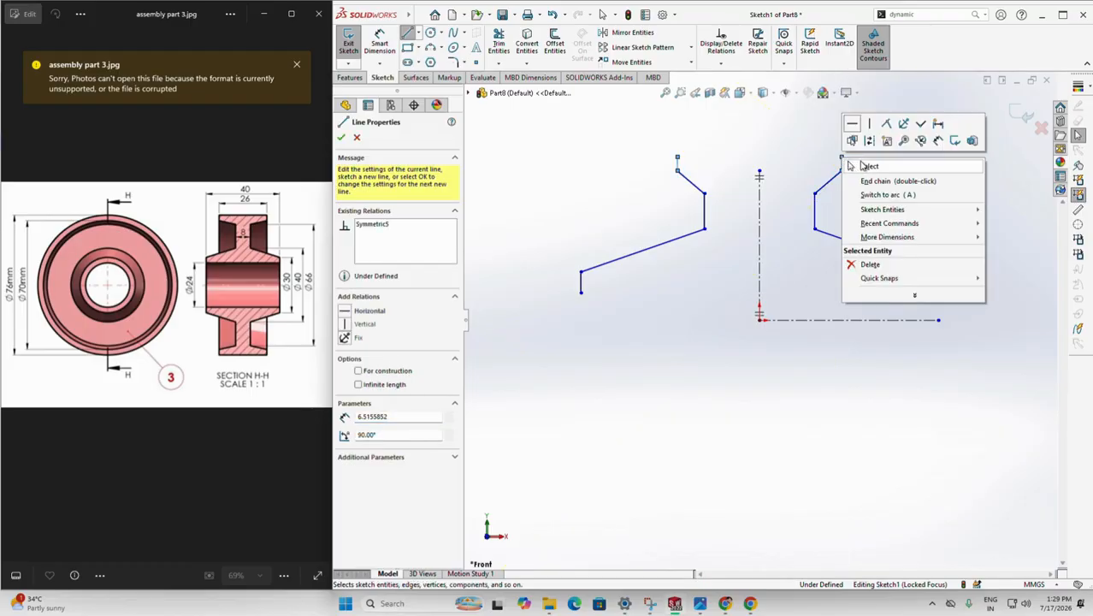
pyautogui.click(867, 167)
# Step: Turn off Dynamic Mirror Entities for the roller profile sketch
pyautogui.click(915, 18)
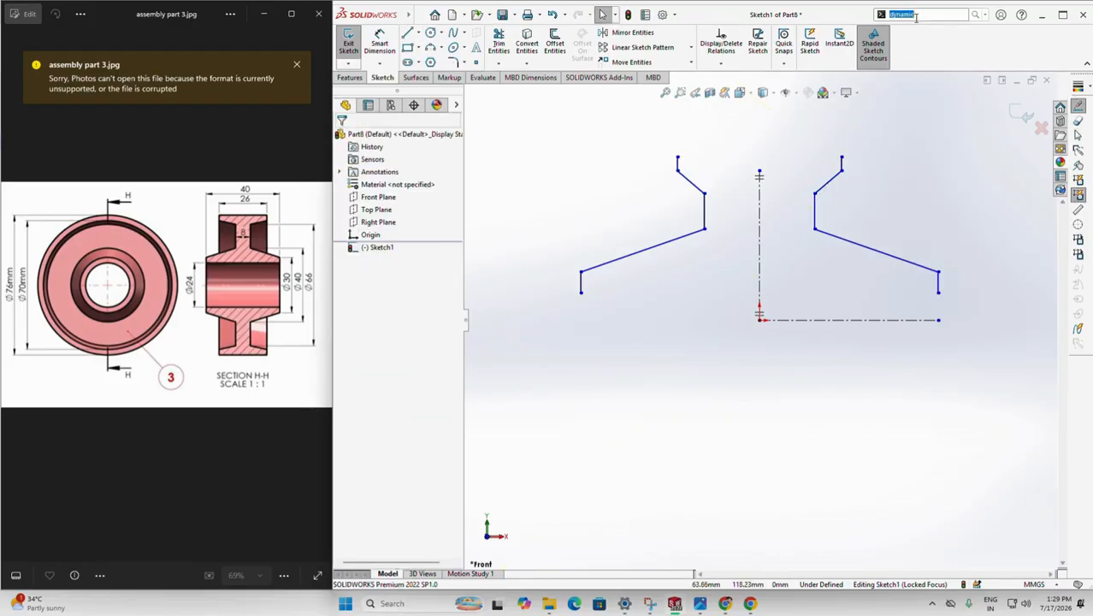
pyautogui.write('dynamic')
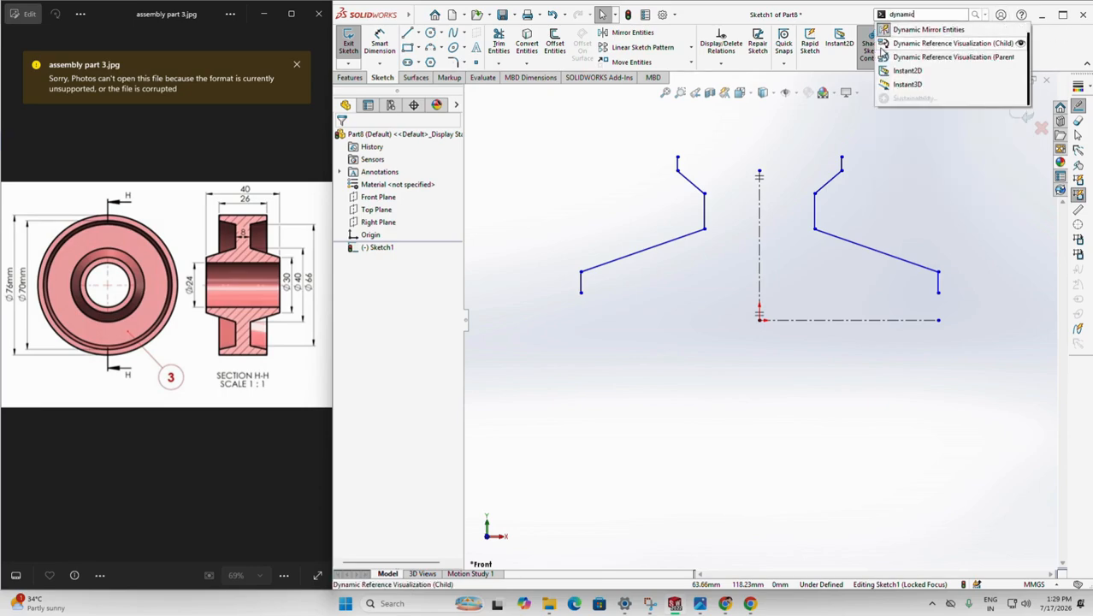
pyautogui.click(909, 32)
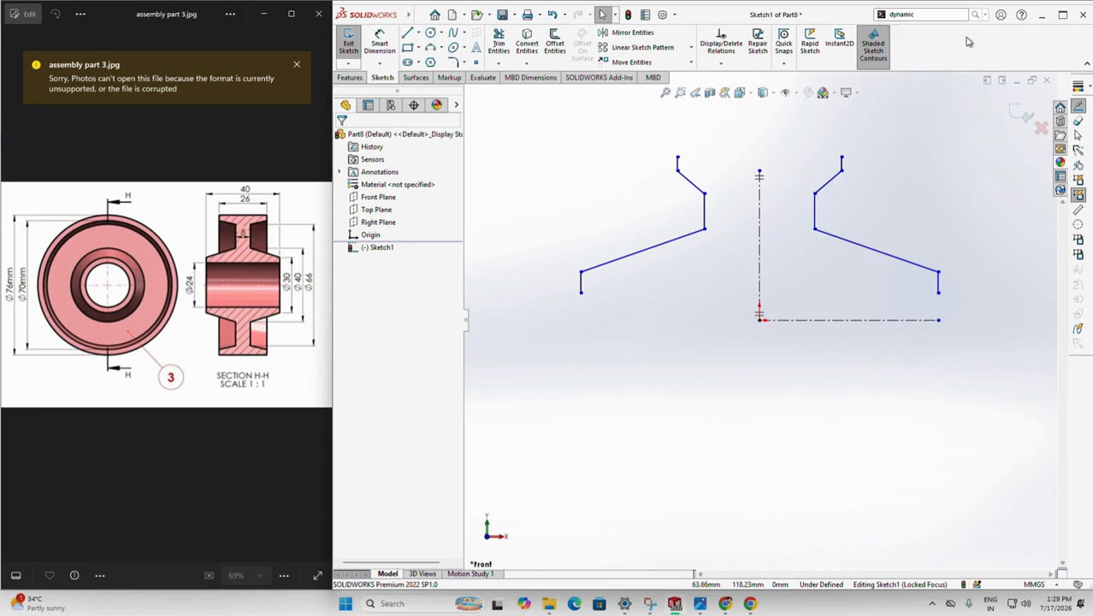
# Step: Sketch a horizontal line about 78 mm long joining the upper ends of the two mirrored profile halves as the rim
pyautogui.click(407, 32)
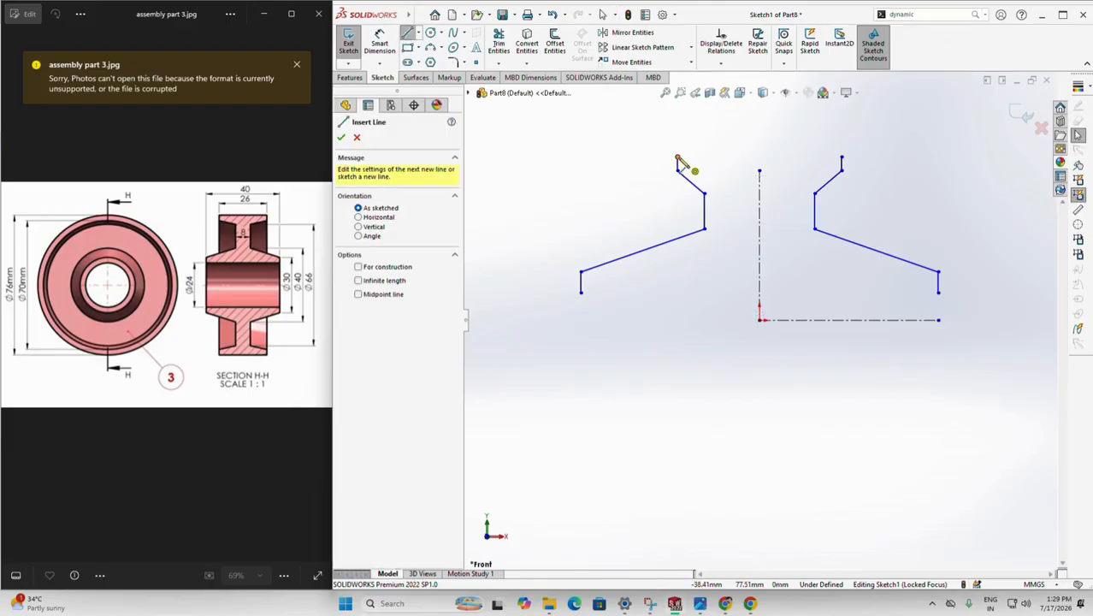
pyautogui.click(678, 158)
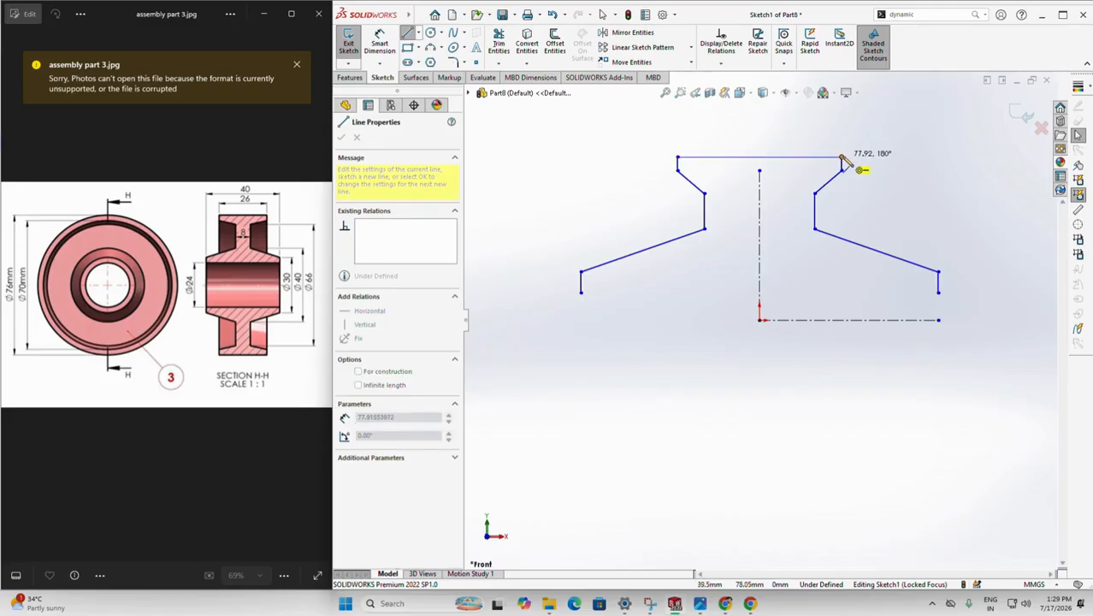
pyautogui.click(842, 159)
pyautogui.rightClick(843, 159)
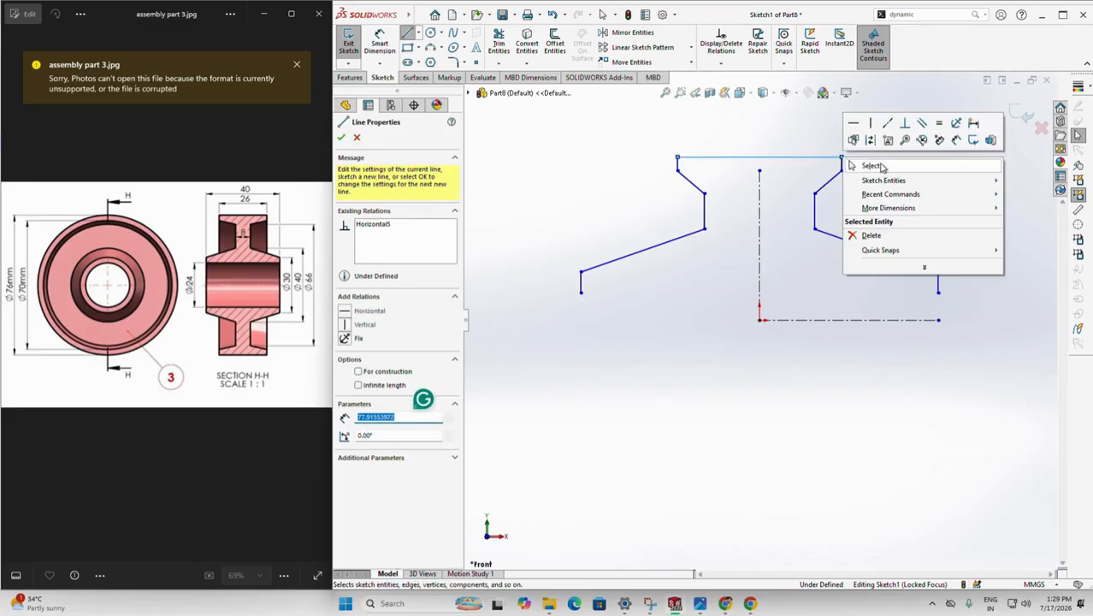
pyautogui.click(881, 166)
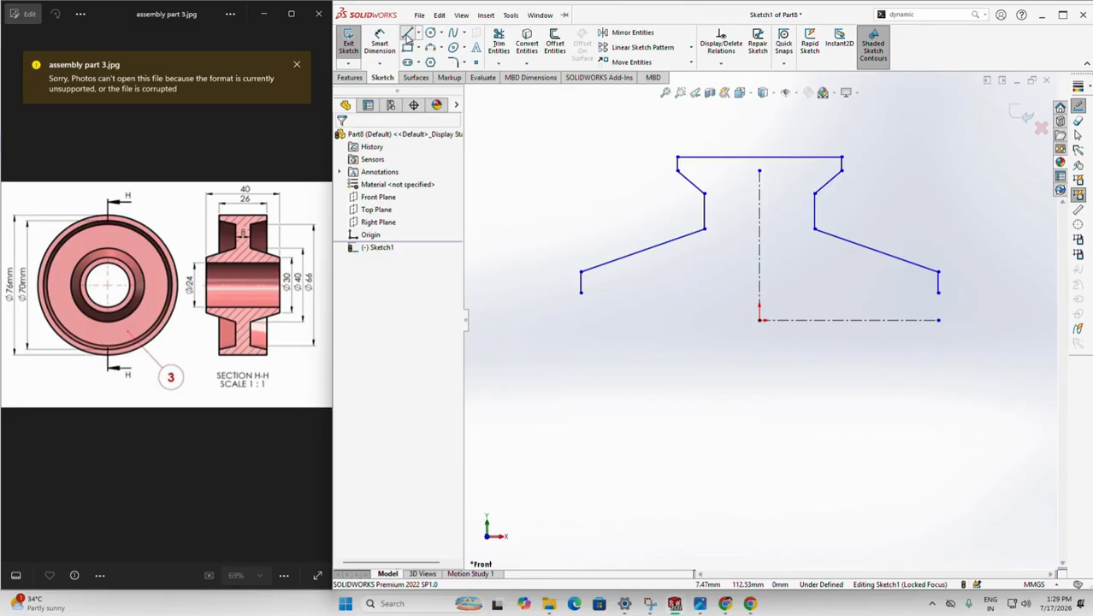
# Step: Close the roller profile with a horizontal line joining the lower ends of the two hub end edges
pyautogui.click(408, 34)
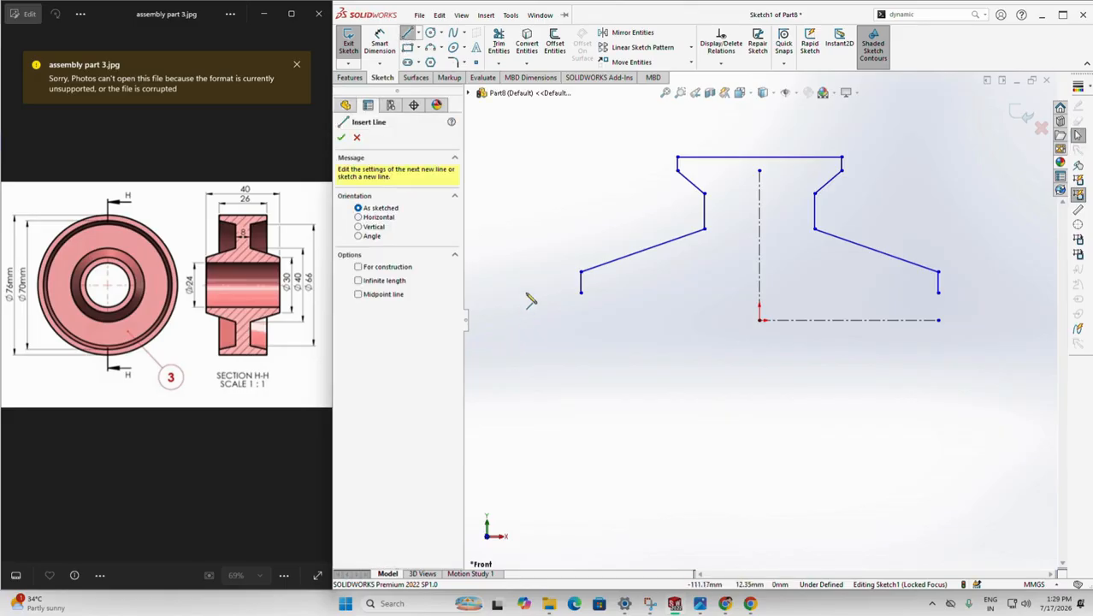
pyautogui.click(581, 293)
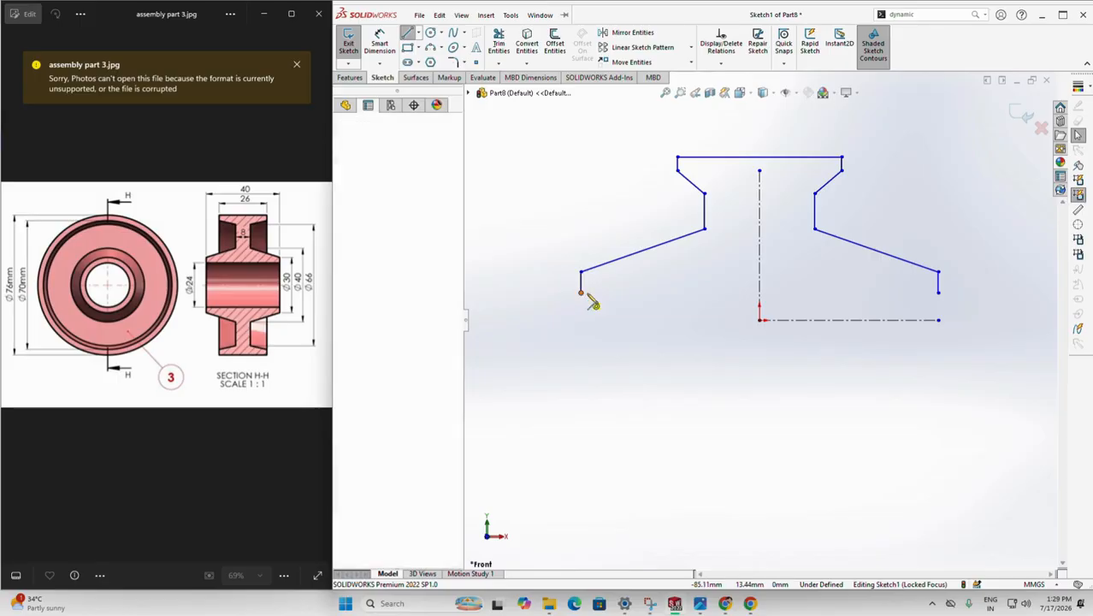
pyautogui.click(938, 292)
pyautogui.rightClick(941, 296)
pyautogui.click(990, 309)
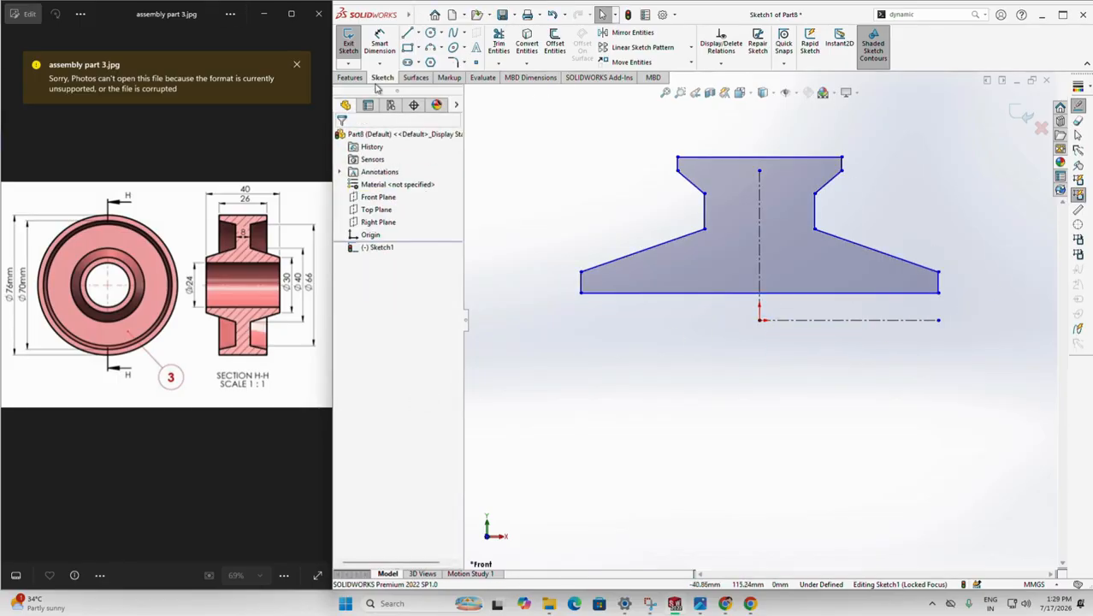
# Step: Add a diametric dimension from the horizontal centerline to the profile's lower edge and set the bore diameter to 24 mm
pyautogui.click(378, 44)
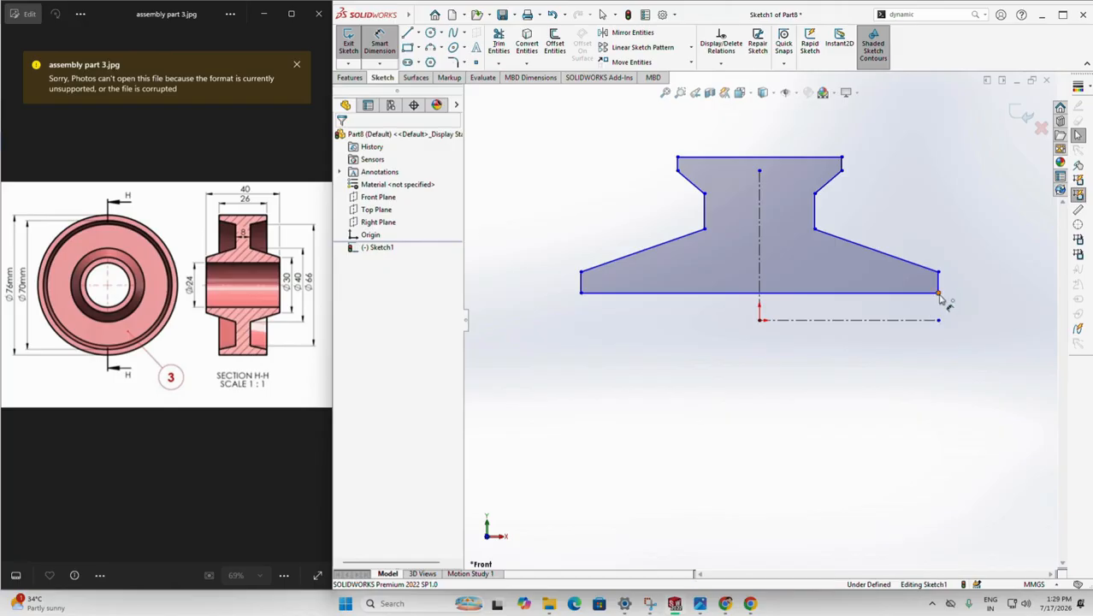
pyautogui.click(938, 320)
pyautogui.click(938, 292)
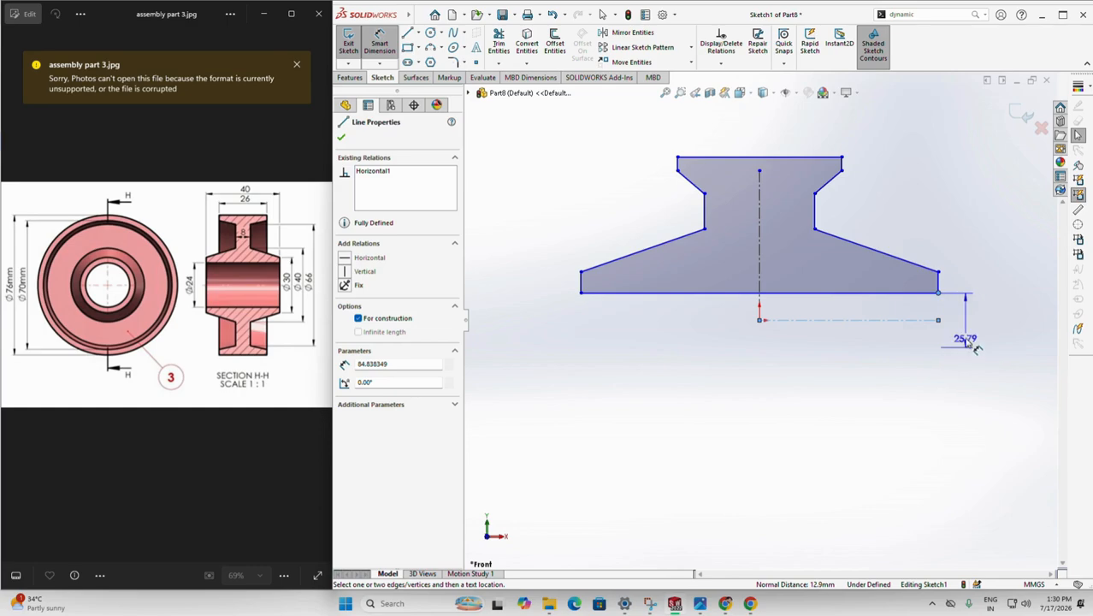
pyautogui.click(961, 330)
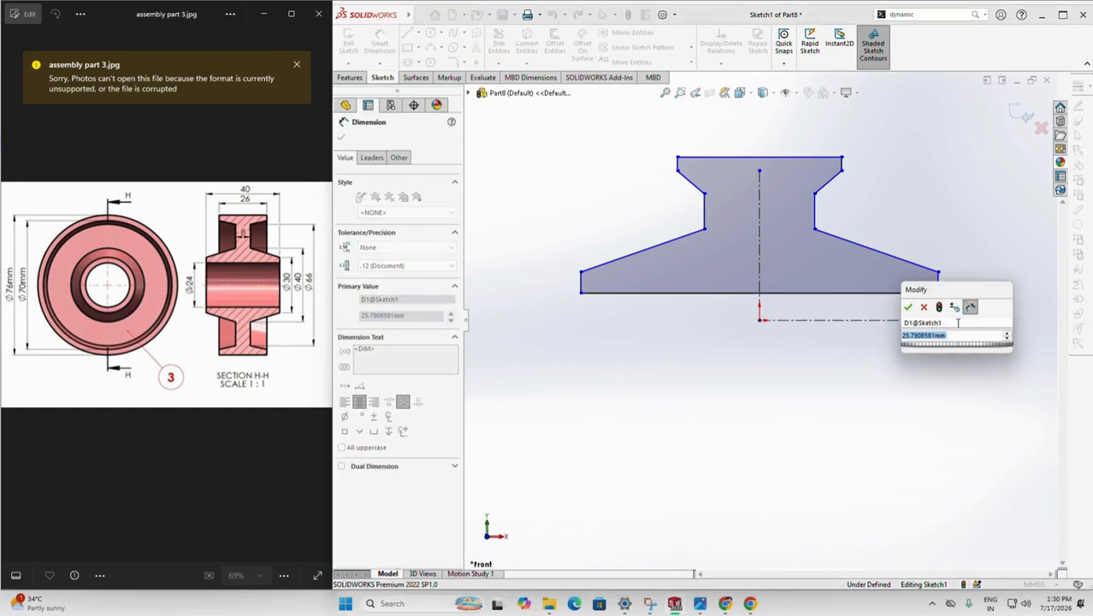
pyautogui.write('24')
pyautogui.press('Return')
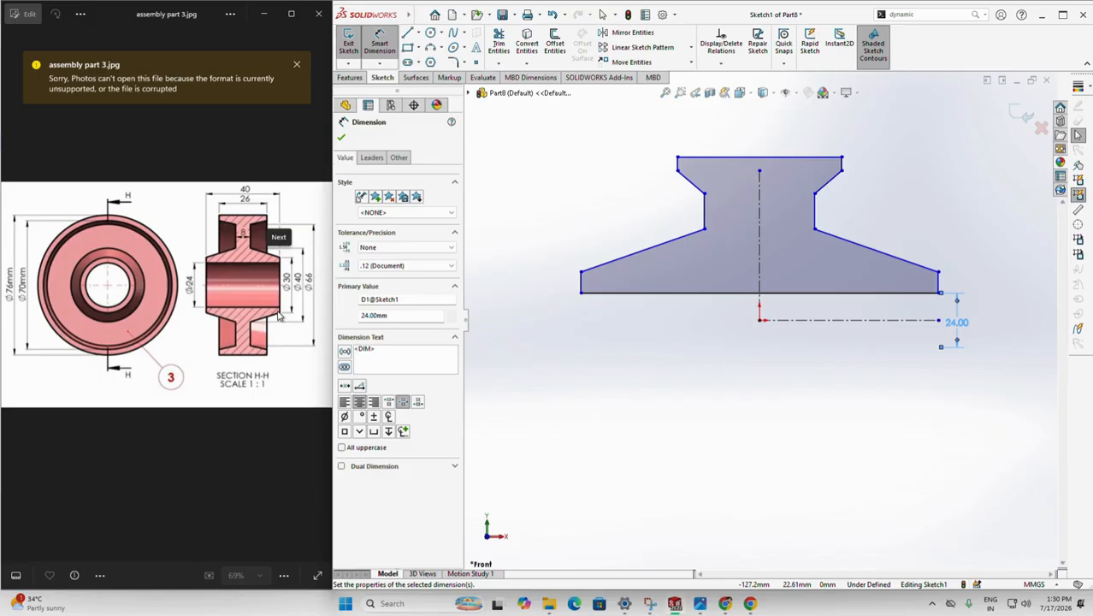
# Step: Add a diametric dimension from the horizontal centerline to the upper corner of the hub's end edge and set it to 30 mm
pyautogui.click(938, 272)
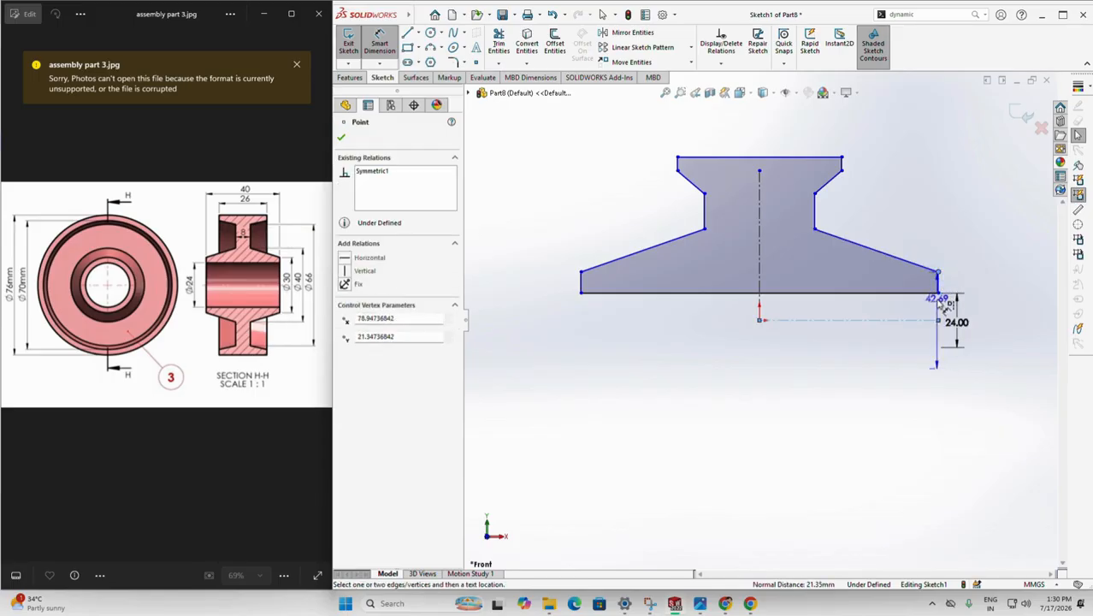
pyautogui.click(986, 317)
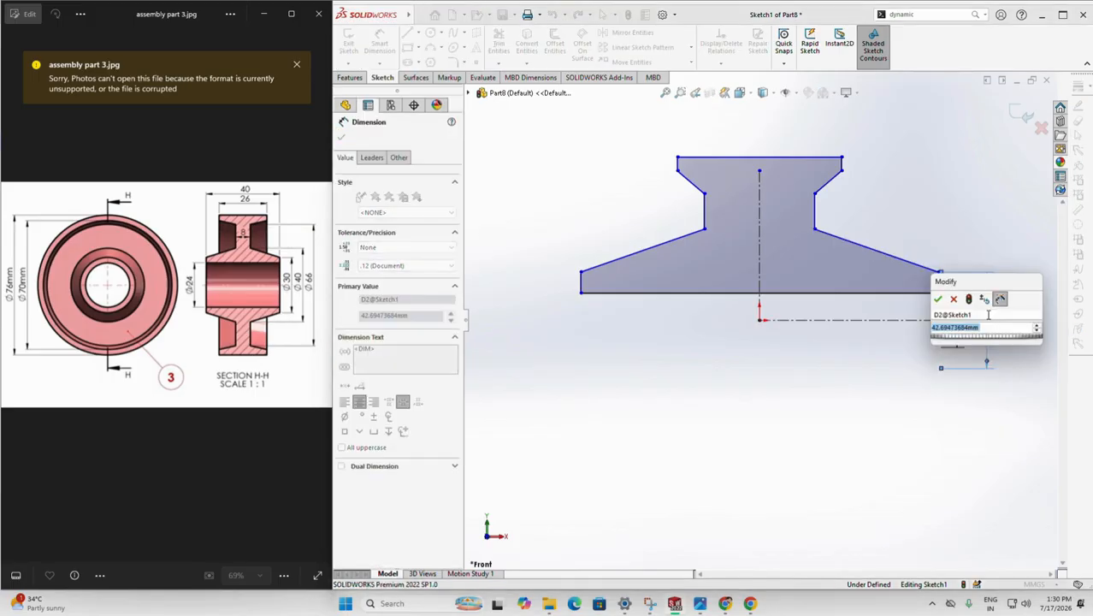
pyautogui.write('30')
pyautogui.press('Return')
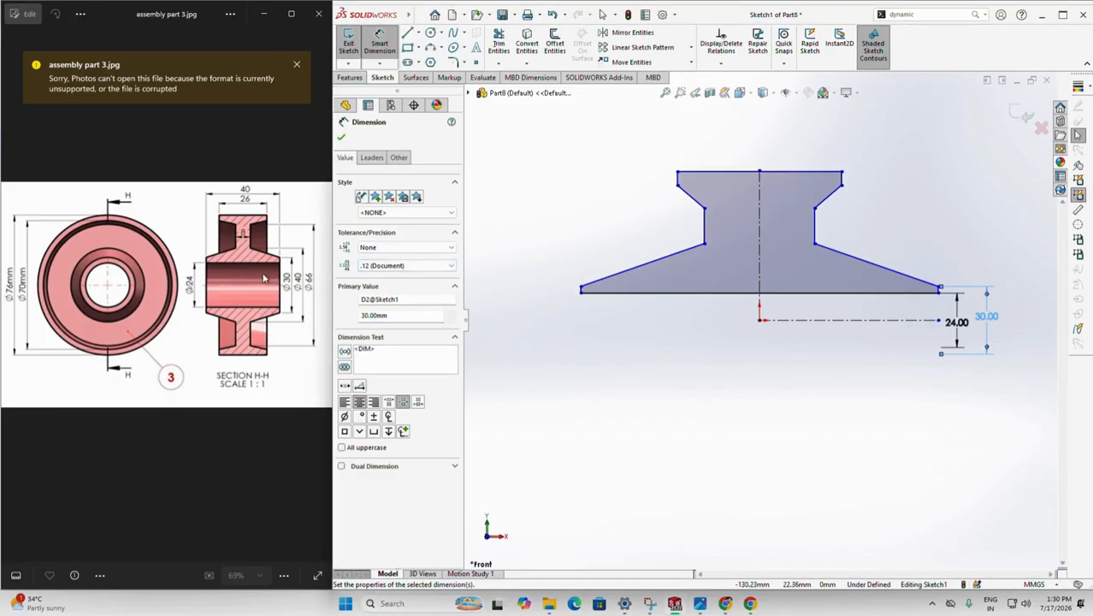
# Step: Add a diametric dimension from the centerline to the corner where the sloped hub meets the web and set it to 40 mm
pyautogui.click(816, 246)
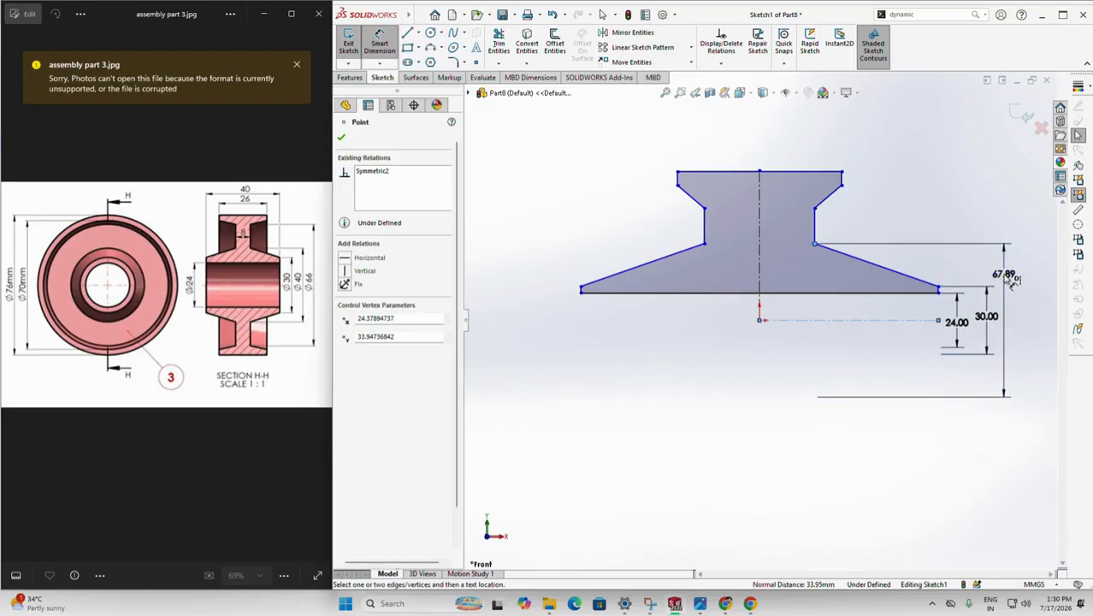
pyautogui.click(1010, 278)
pyautogui.write('40')
pyautogui.press('Return')
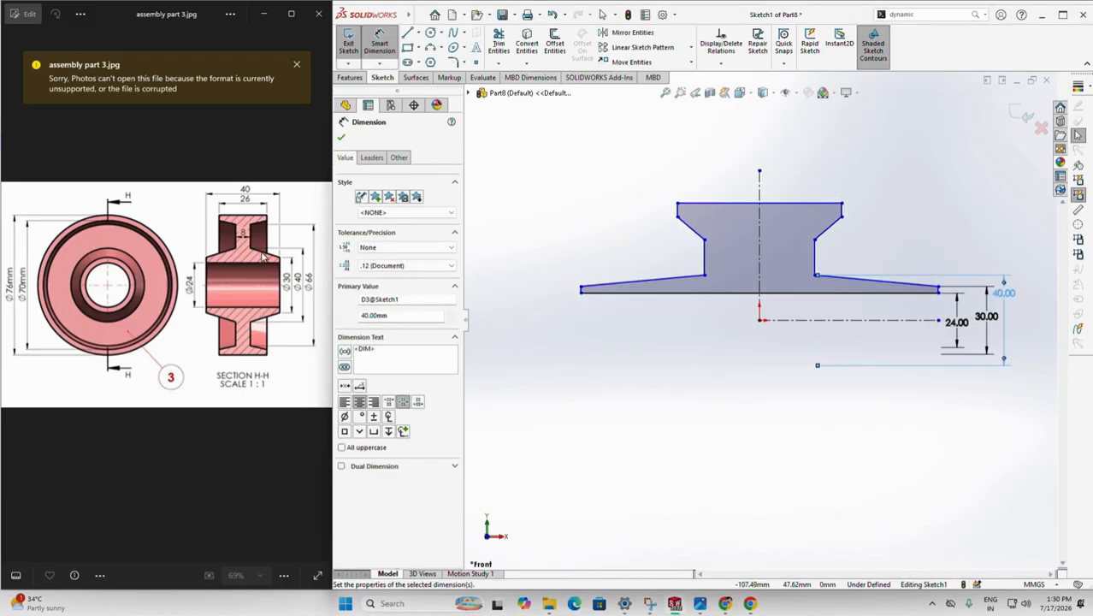
# Step: Add a diametric dimension from the centerline to the corner where the web meets the rim and set it to 66 mm
pyautogui.click(814, 240)
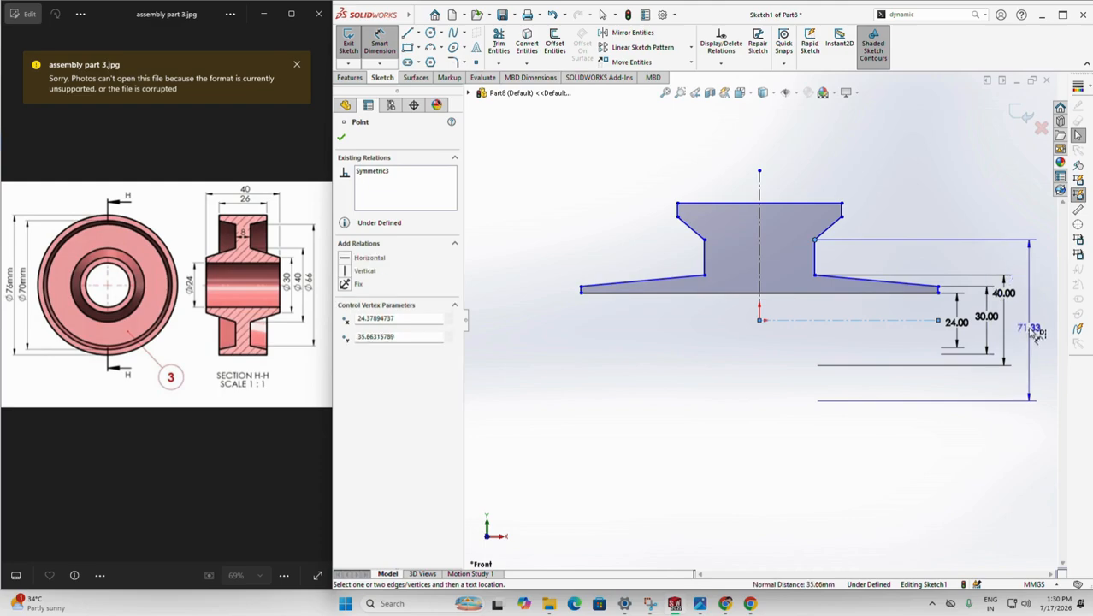
pyautogui.click(1035, 334)
pyautogui.write('66')
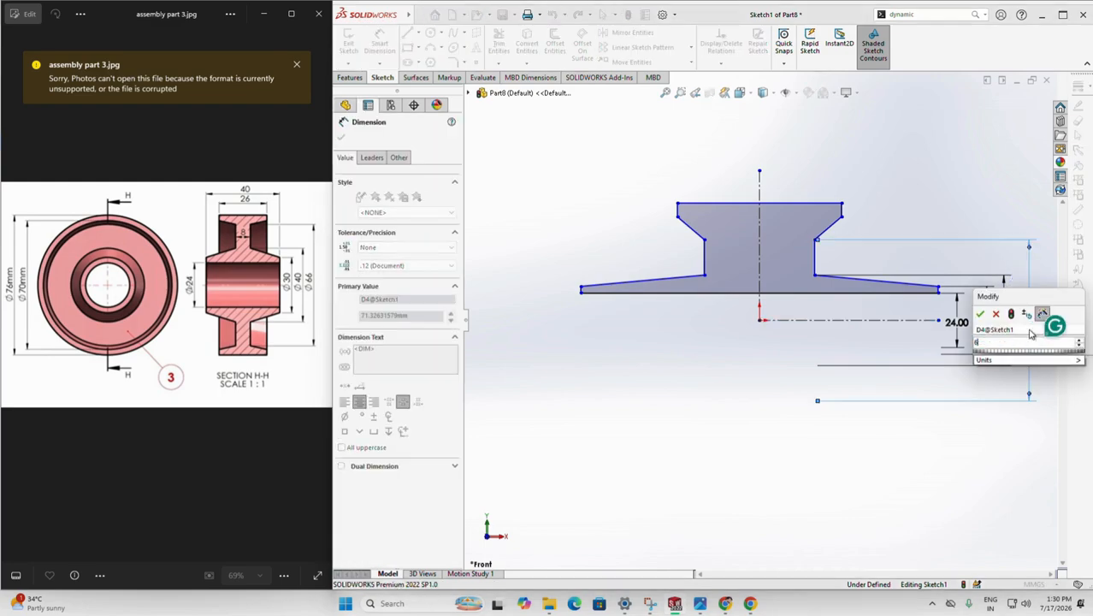
pyautogui.press('Return')
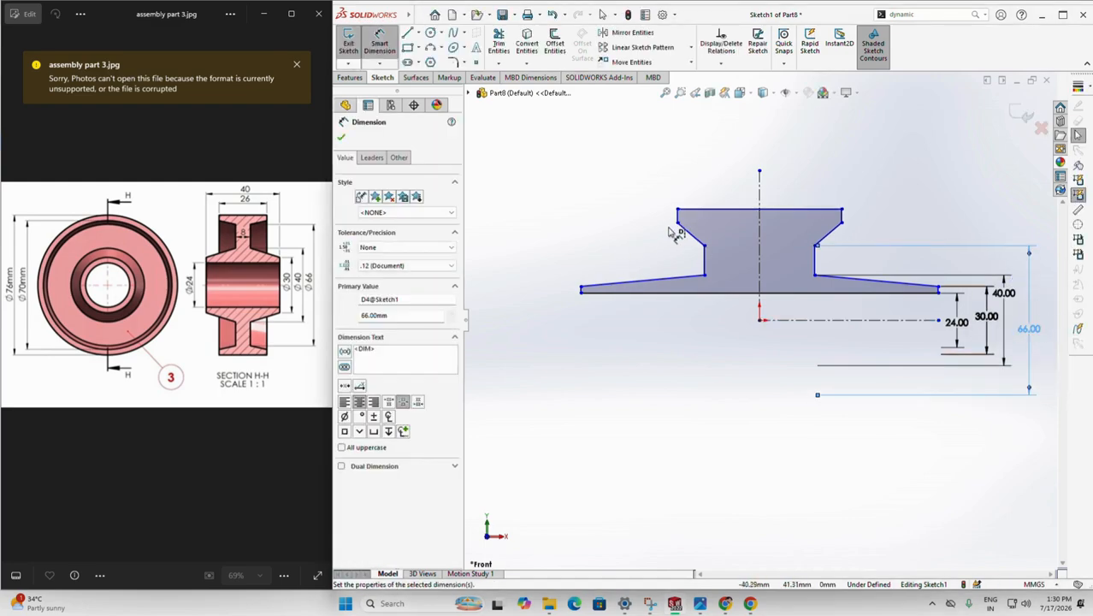
# Step: Add a diametric dimension from the centerline to the lower corner of the rim's end edge and set it to 70 mm
pyautogui.click(678, 223)
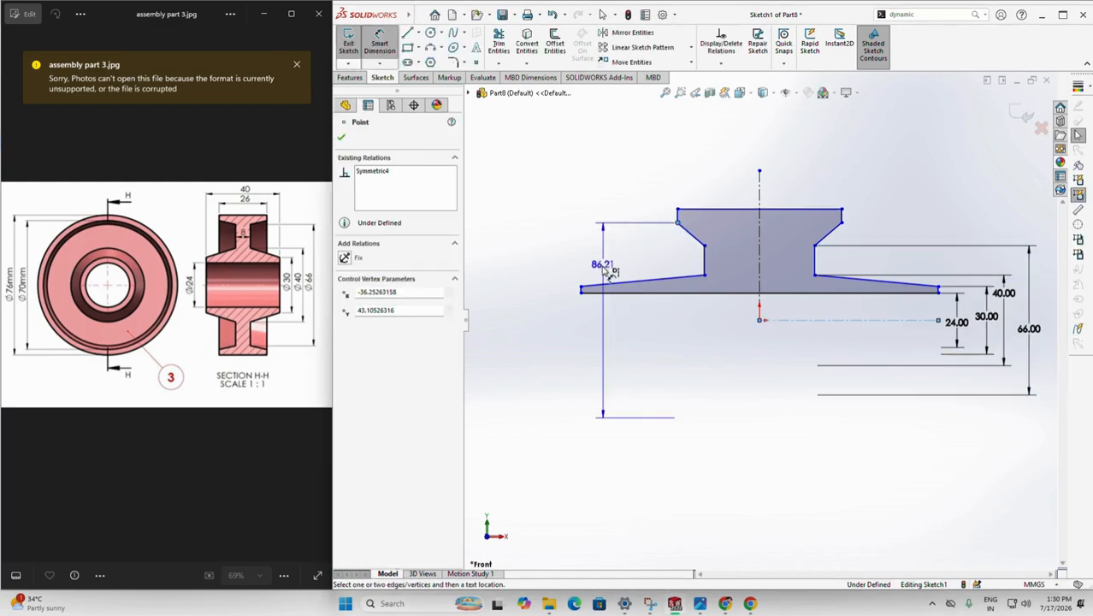
pyautogui.click(552, 346)
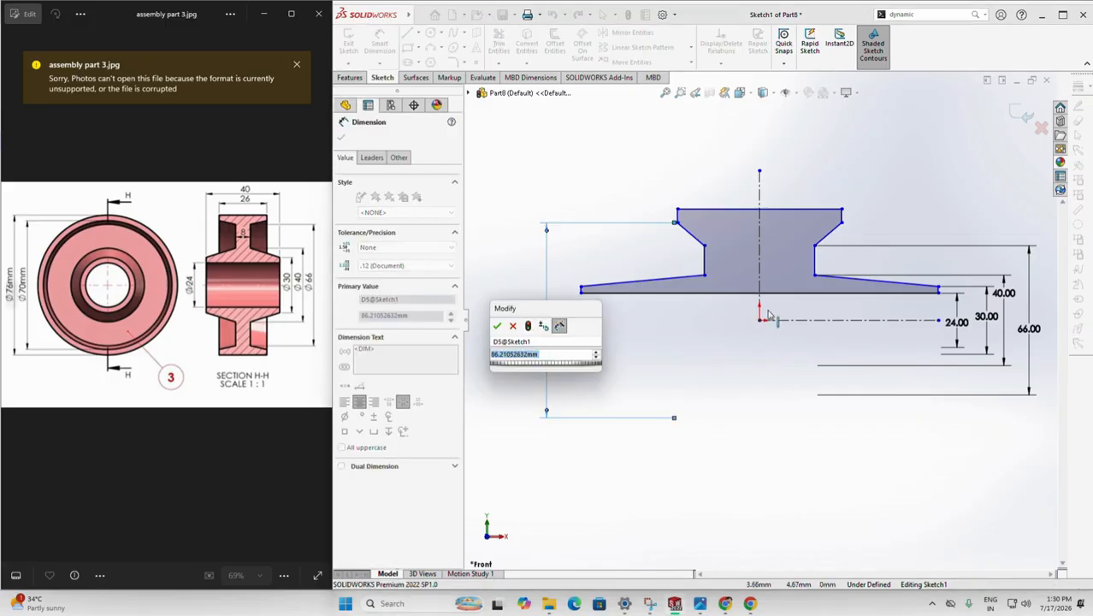
pyautogui.write('70')
pyautogui.press('Return')
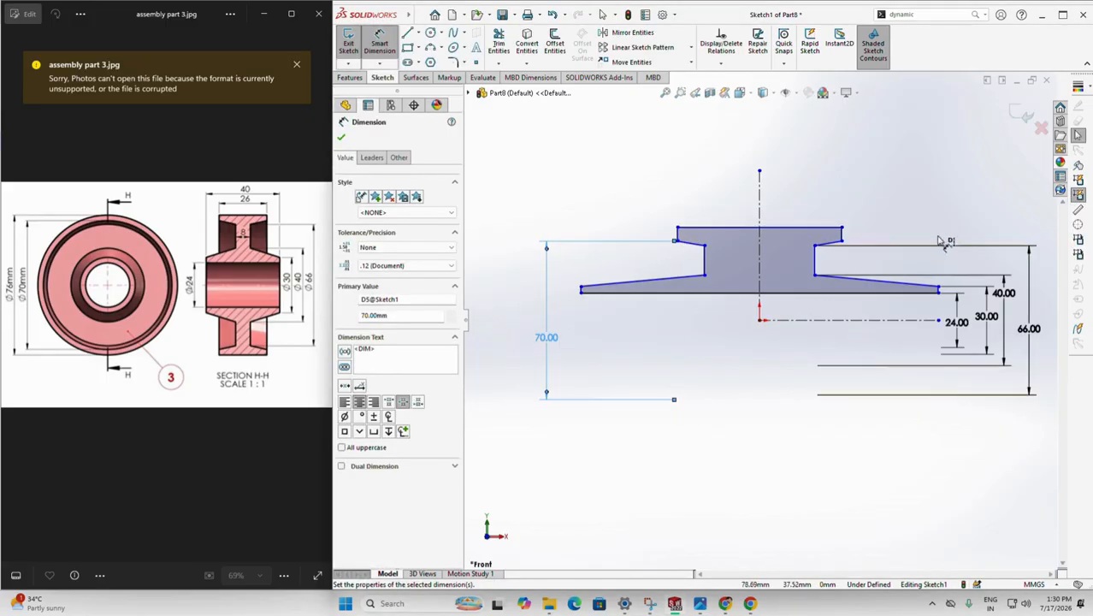
# Step: Add a diametric dimension from the centerline to the rim's outer corner and set the roller's outside diameter to 76 mm
pyautogui.click(677, 229)
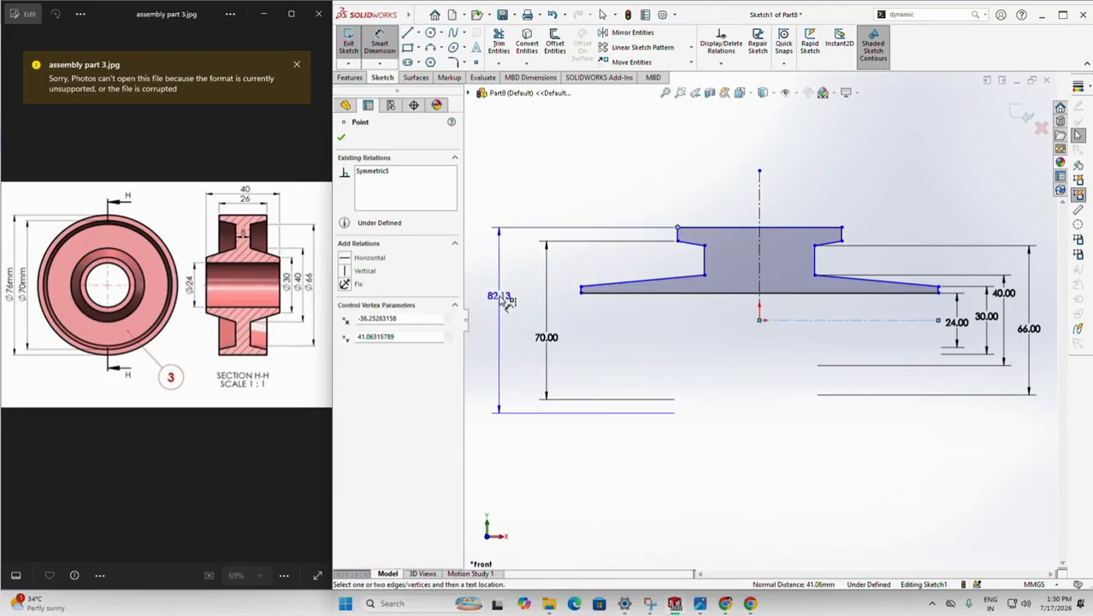
pyautogui.click(505, 299)
pyautogui.write('7')
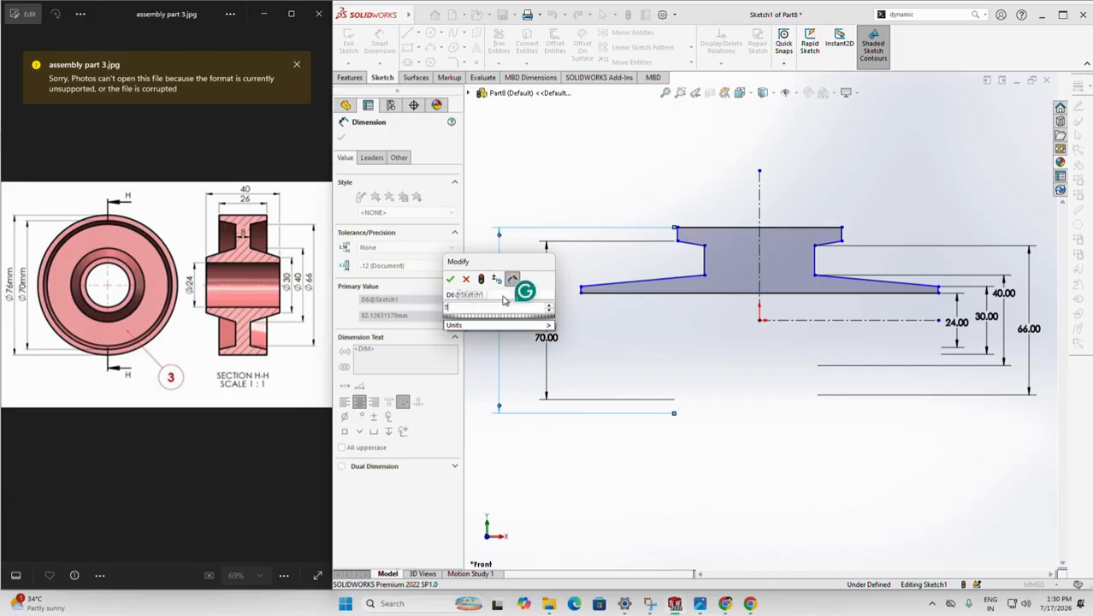
pyautogui.write('6')
pyautogui.press('Return')
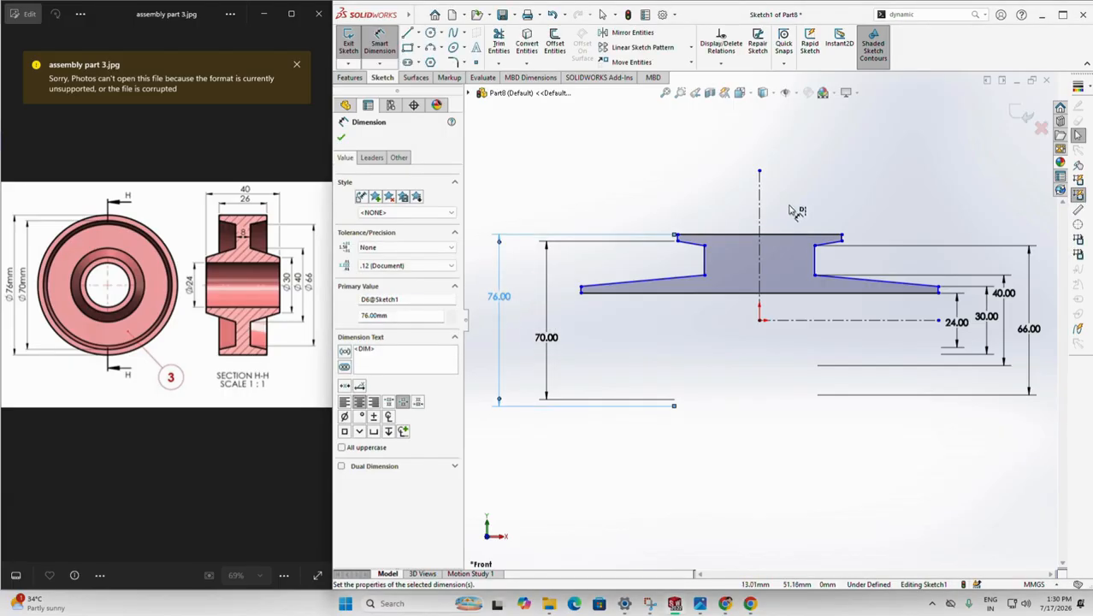
# Step: Leave the diametric dimensioning and dimension the profile's lower horizontal edge, setting the hub width to 40 mm
pyautogui.click(732, 294)
pyautogui.press('Escape')
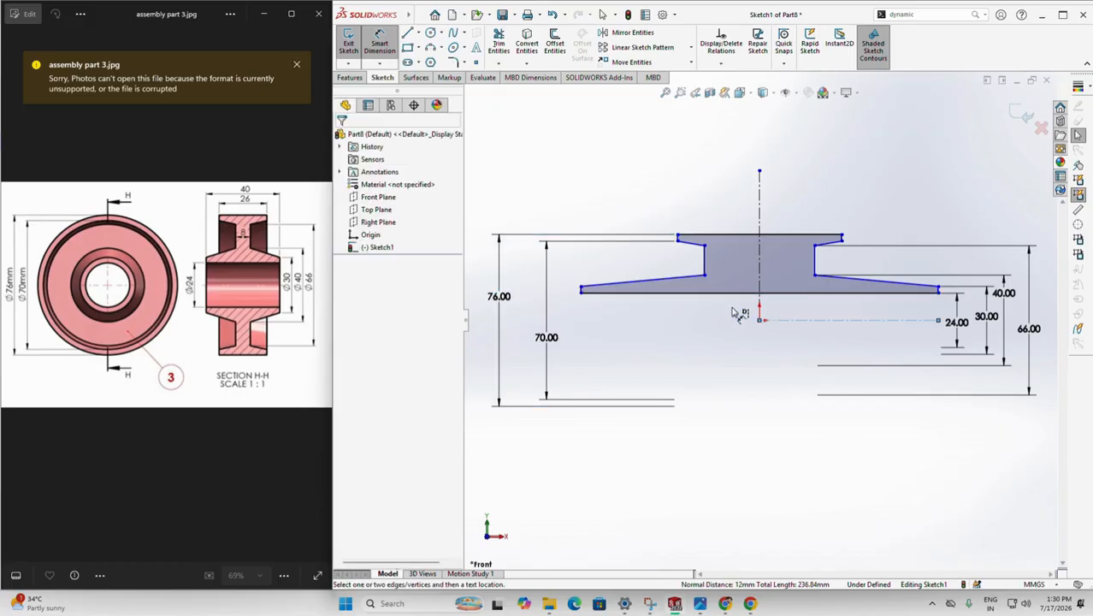
pyautogui.click(735, 293)
pyautogui.click(714, 342)
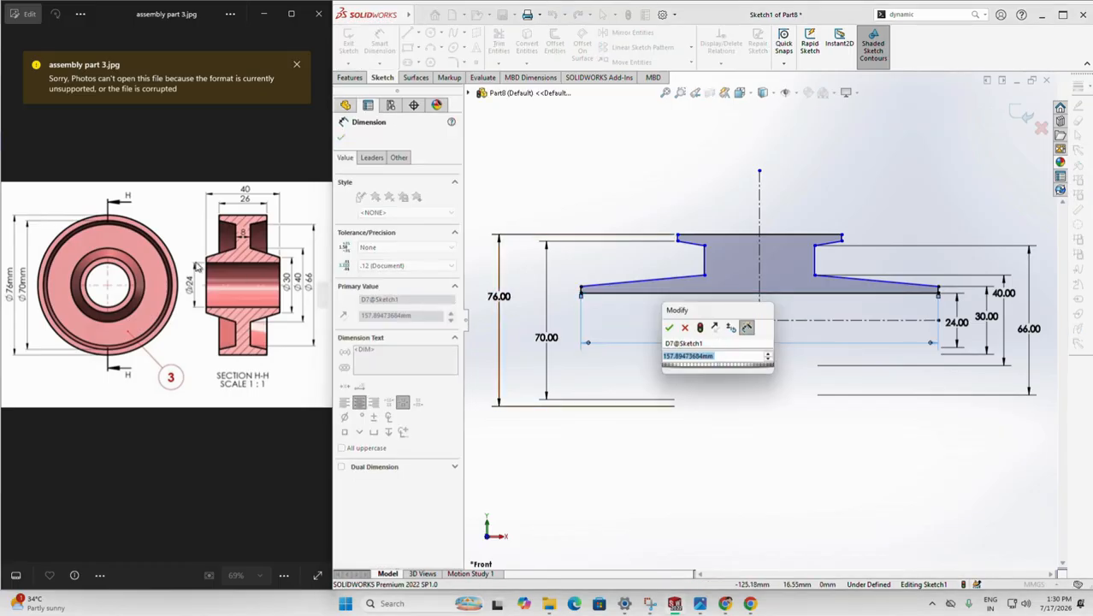
pyautogui.write('40')
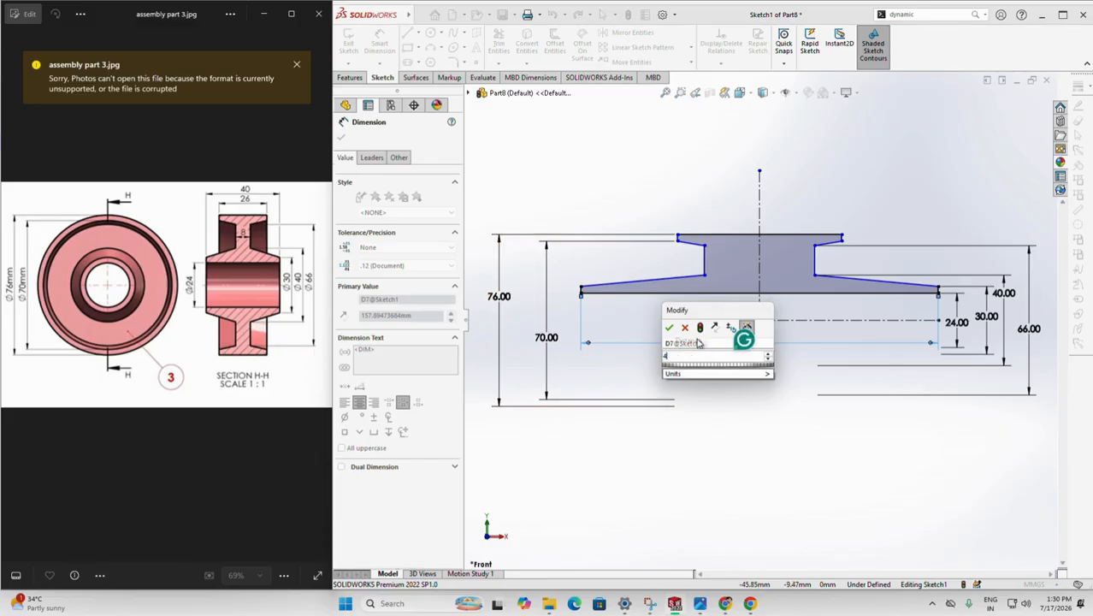
pyautogui.press('Return')
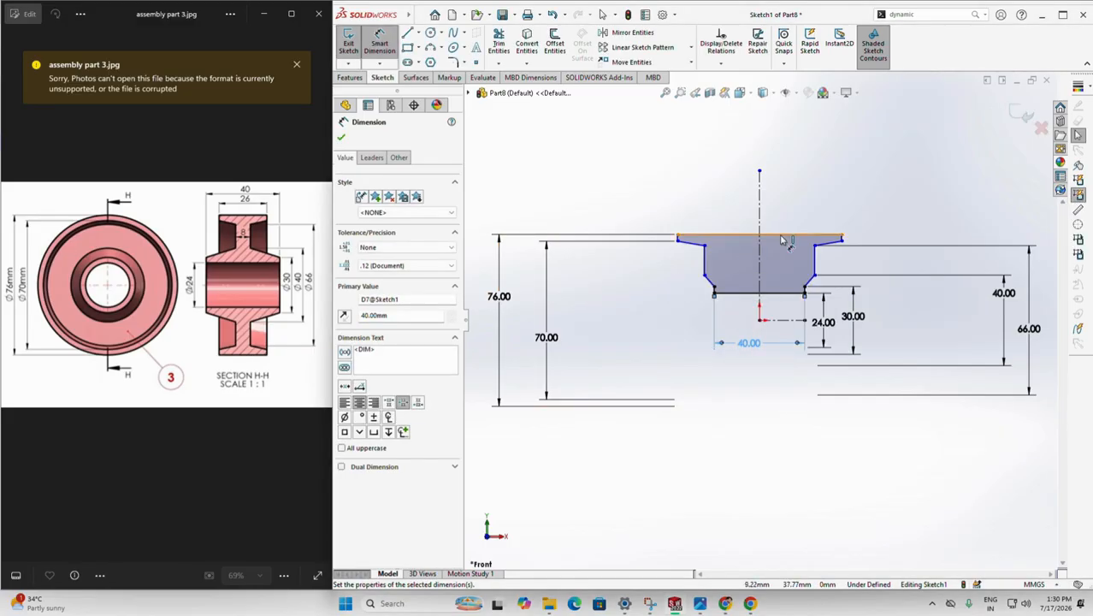
# Step: Dimension the profile's upper horizontal edge and set the rim width to 26 mm
pyautogui.click(785, 240)
pyautogui.click(774, 202)
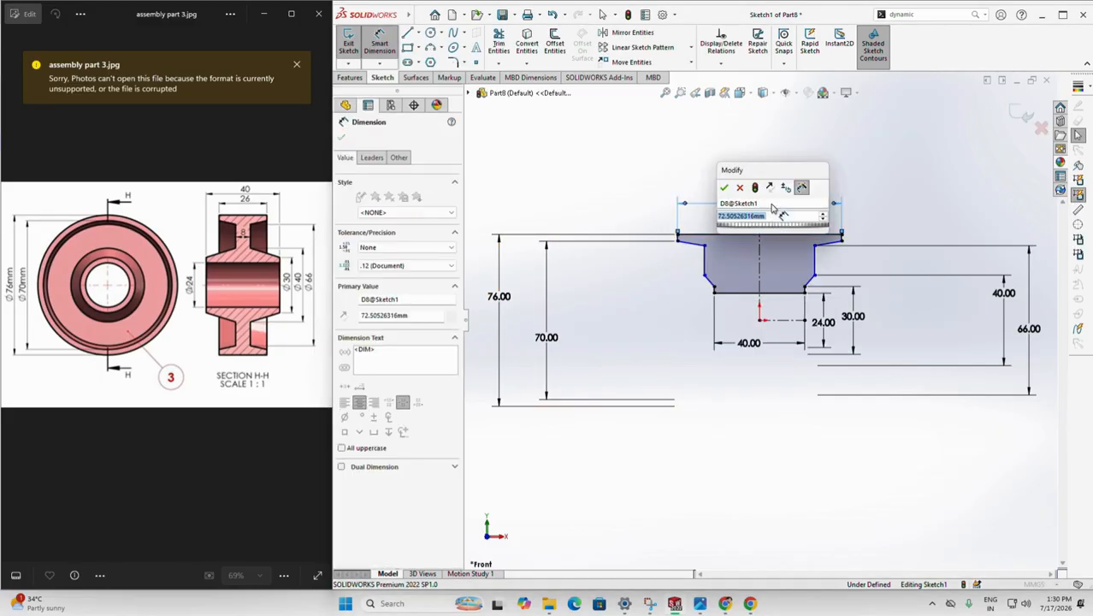
pyautogui.write('26')
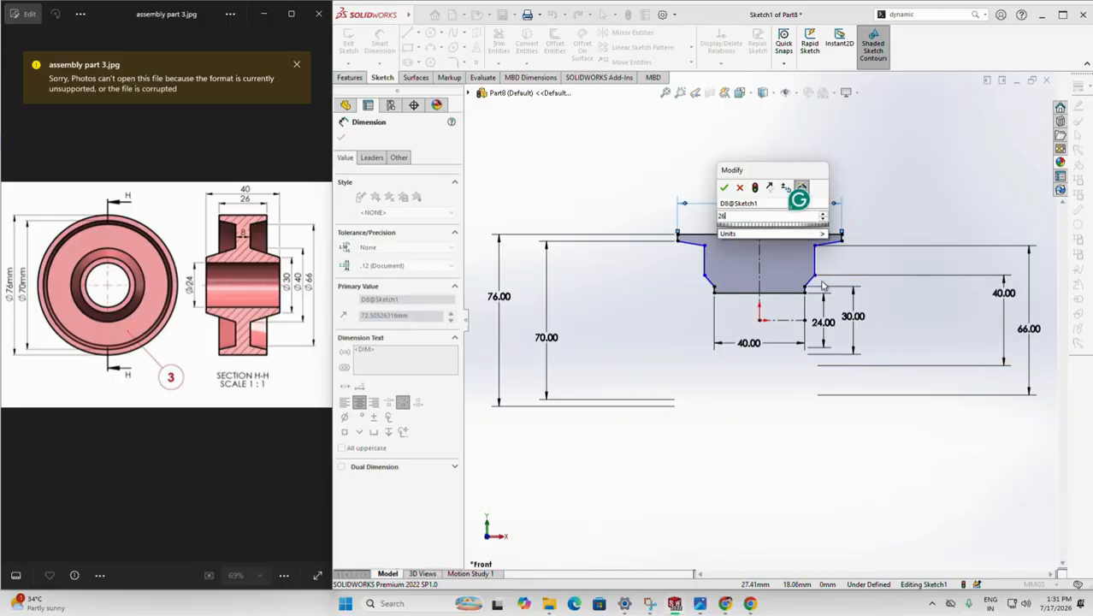
pyautogui.press('Return')
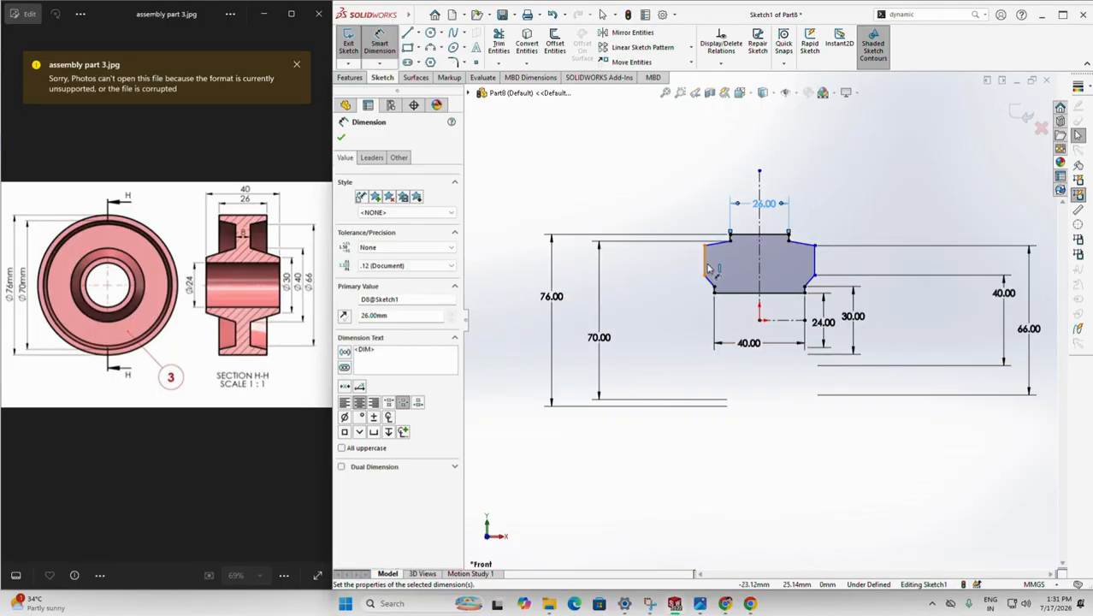
# Step: Dimension the distance between the two vertical web edges, set the web thickness to 8 mm, and finish dimensioning
pyautogui.click(704, 261)
pyautogui.click(814, 261)
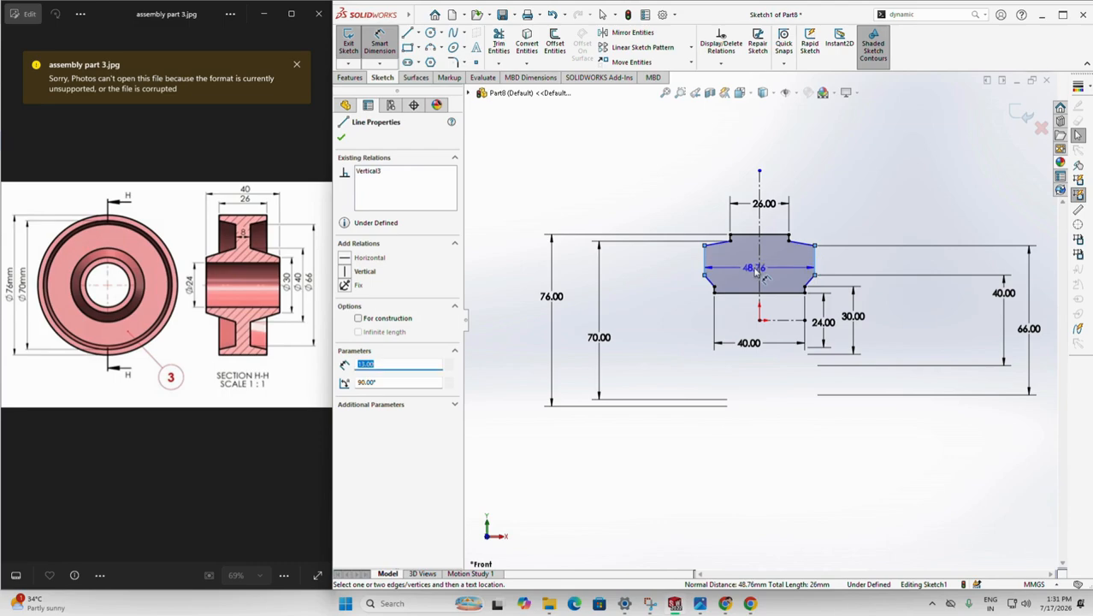
pyautogui.click(762, 274)
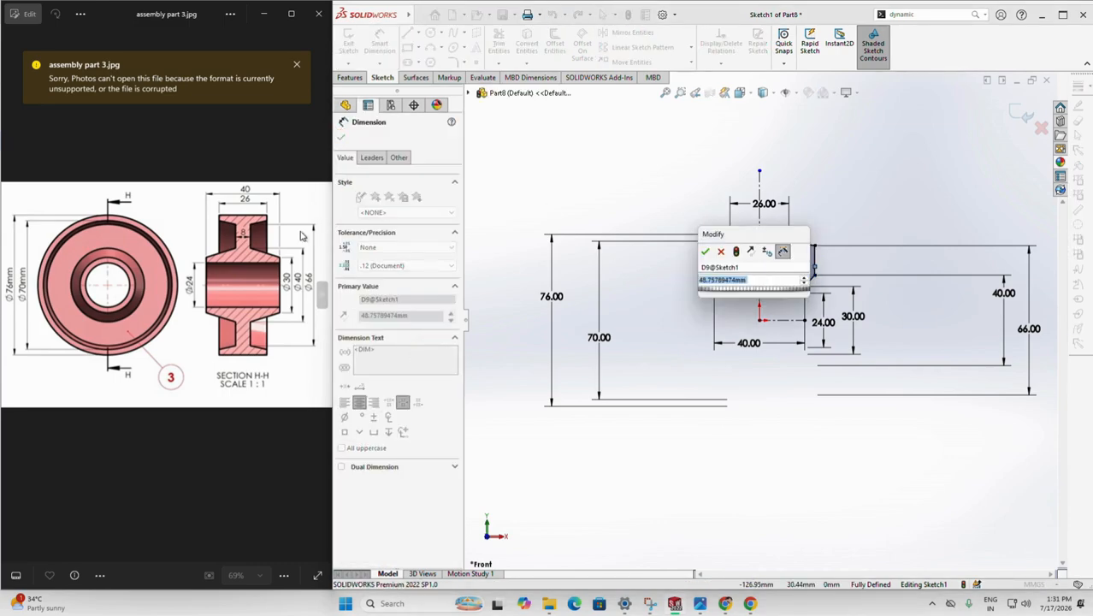
pyautogui.write('8')
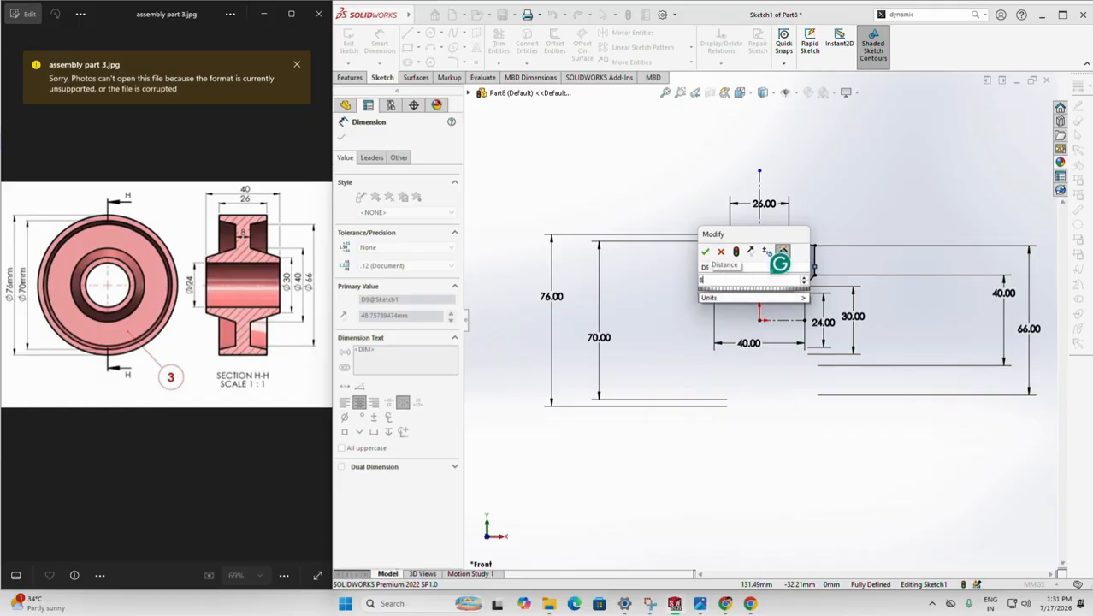
pyautogui.press('Return')
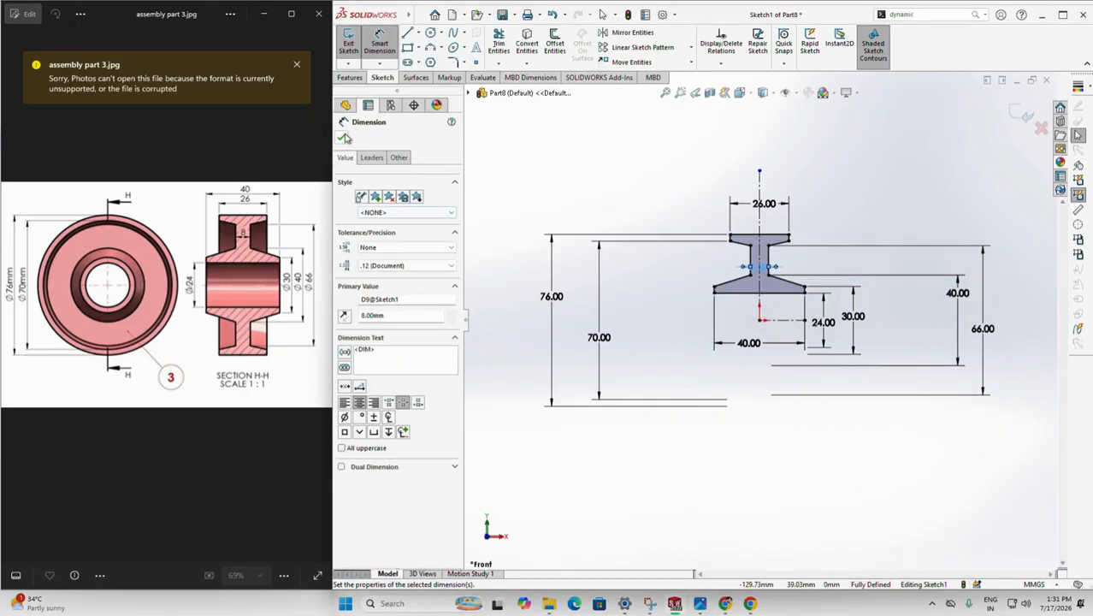
pyautogui.click(341, 140)
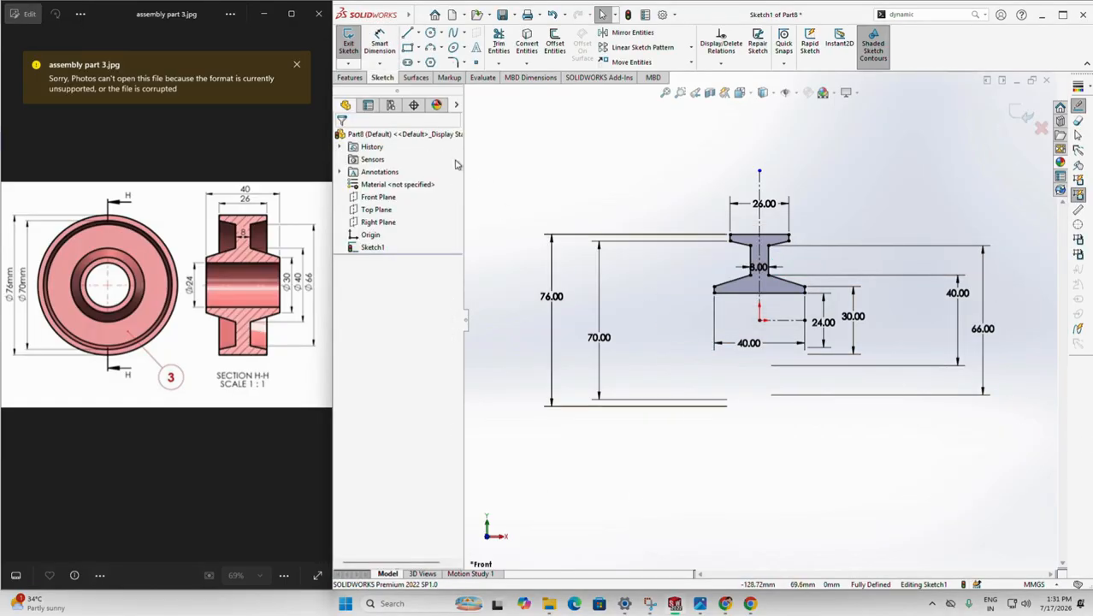
# Step: Revolve the roller profile 360 degrees about the horizontal centerline with Revolved Boss/Base
pyautogui.click(350, 78)
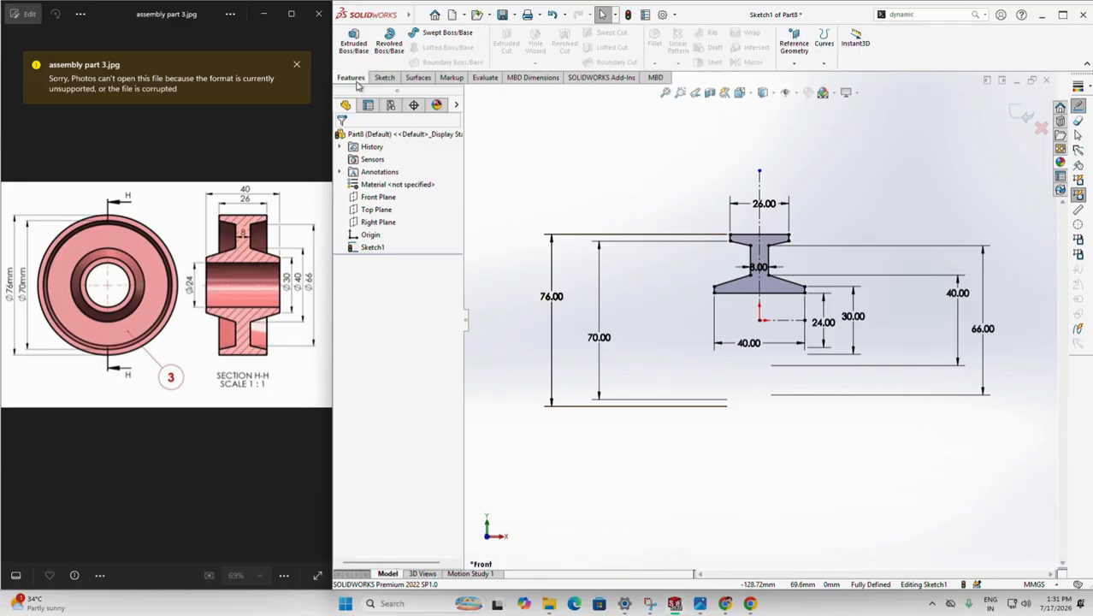
pyautogui.click(391, 44)
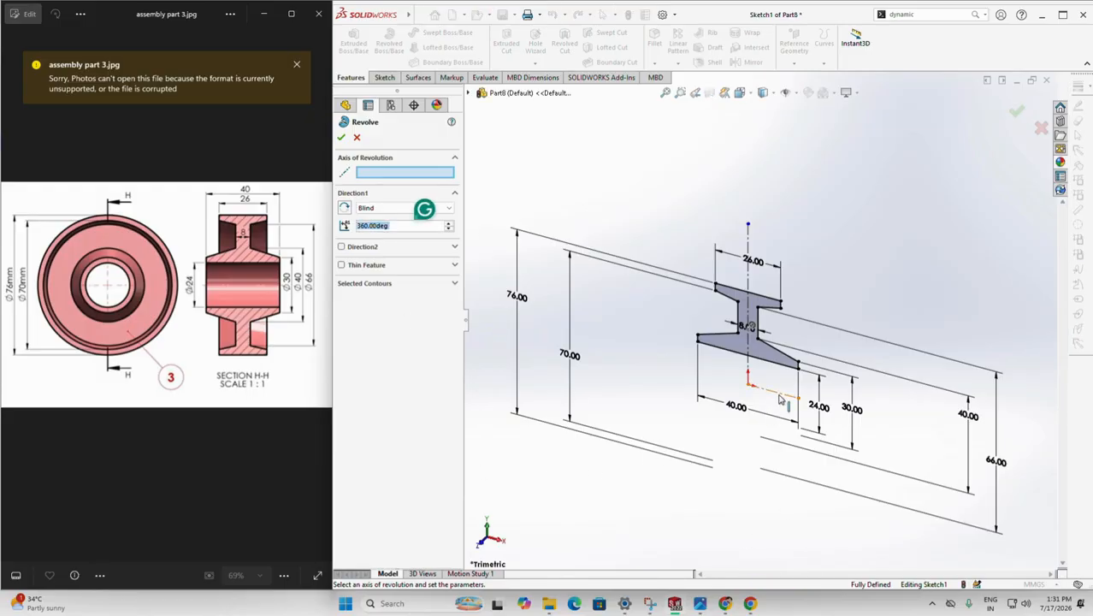
pyautogui.click(781, 398)
pyautogui.click(341, 137)
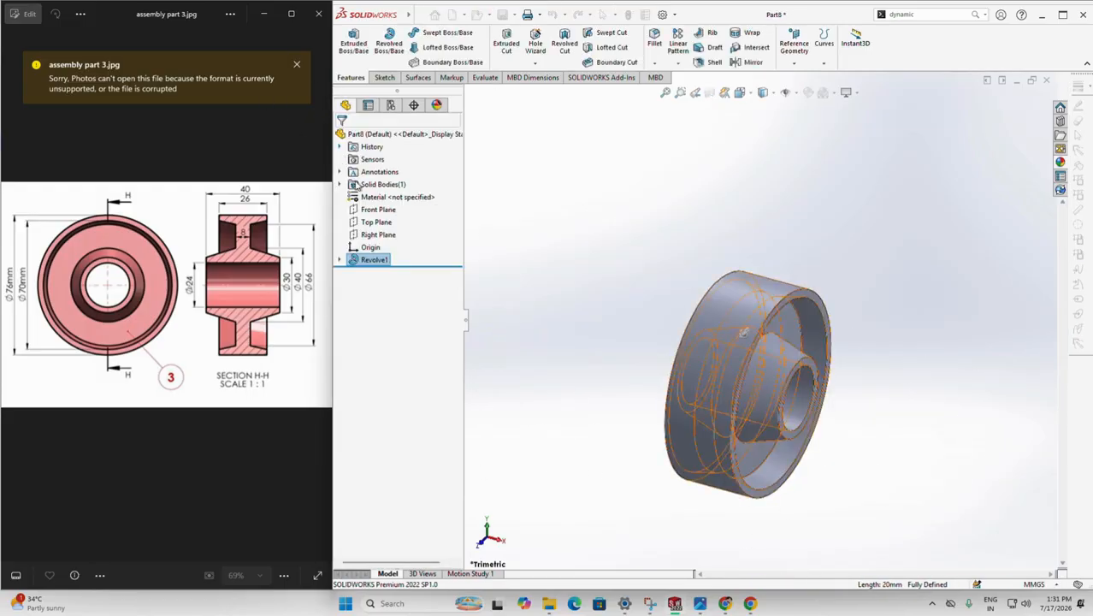
# Step: Apply the Plain White scene and color the whole roller light red (RGB 255, 128, 128)
pyautogui.click(830, 94)
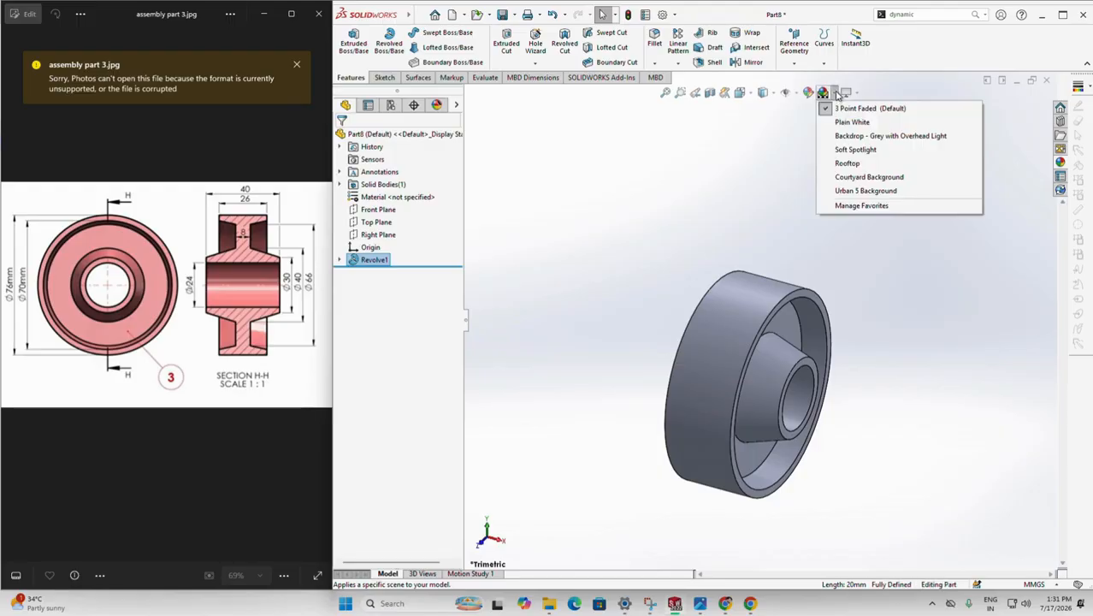
pyautogui.click(837, 119)
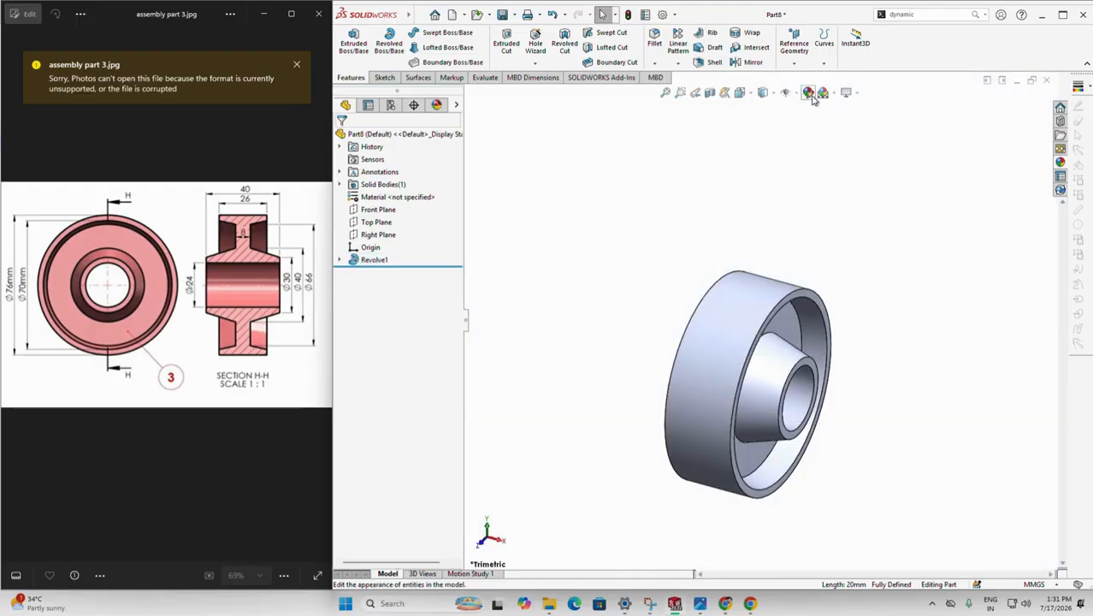
pyautogui.click(810, 94)
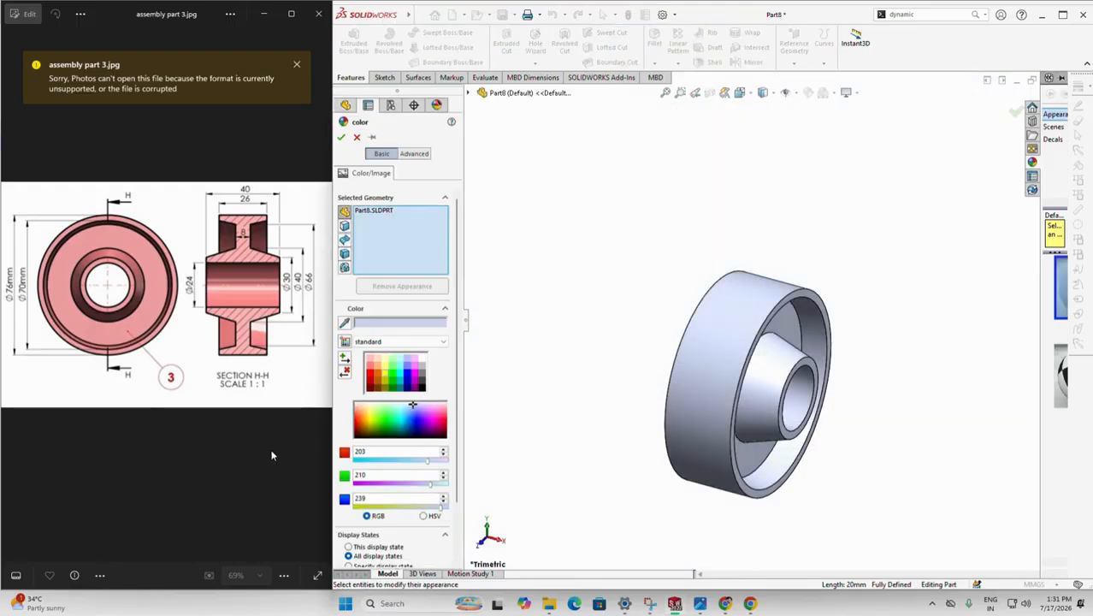
pyautogui.click(371, 368)
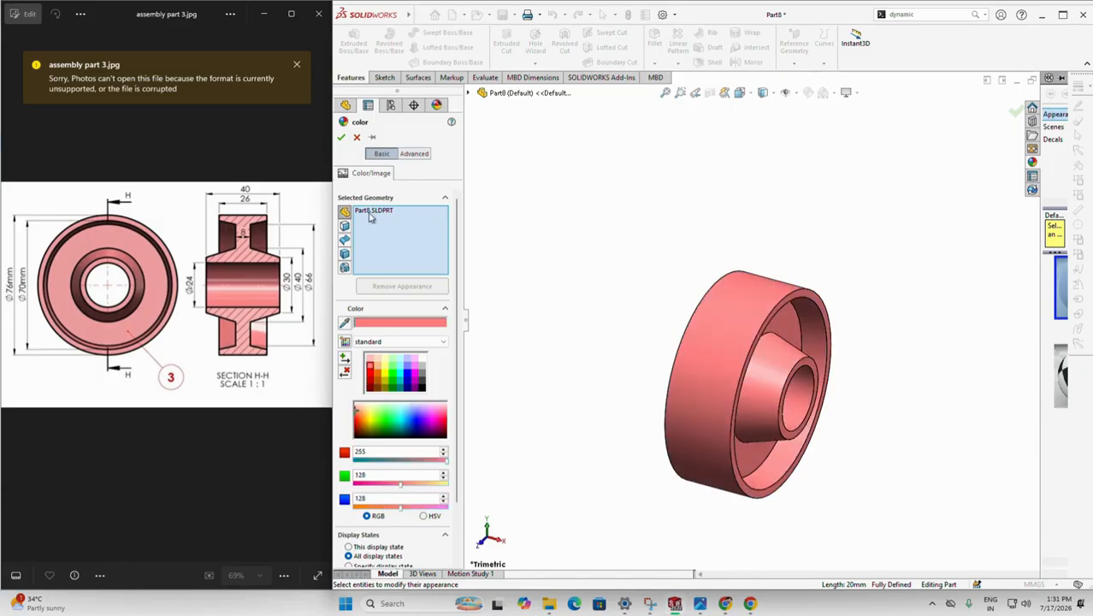
pyautogui.click(340, 137)
pyautogui.moveTo(568, 397); pyautogui.dragTo(573, 405, button='middle')
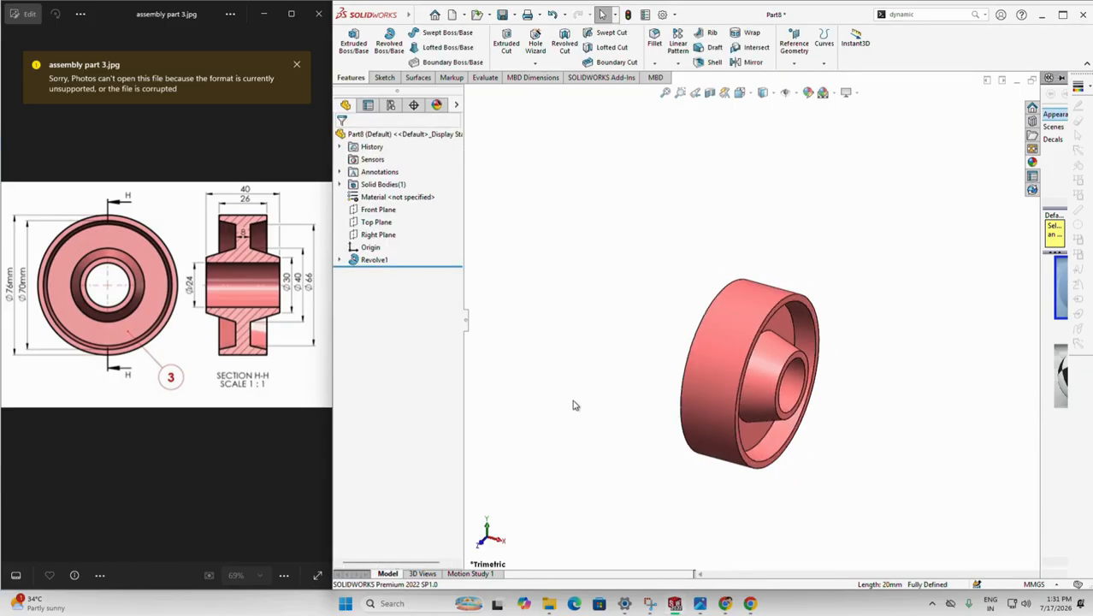
pyautogui.moveTo(624, 445); pyautogui.dragTo(645, 437, button='middle')
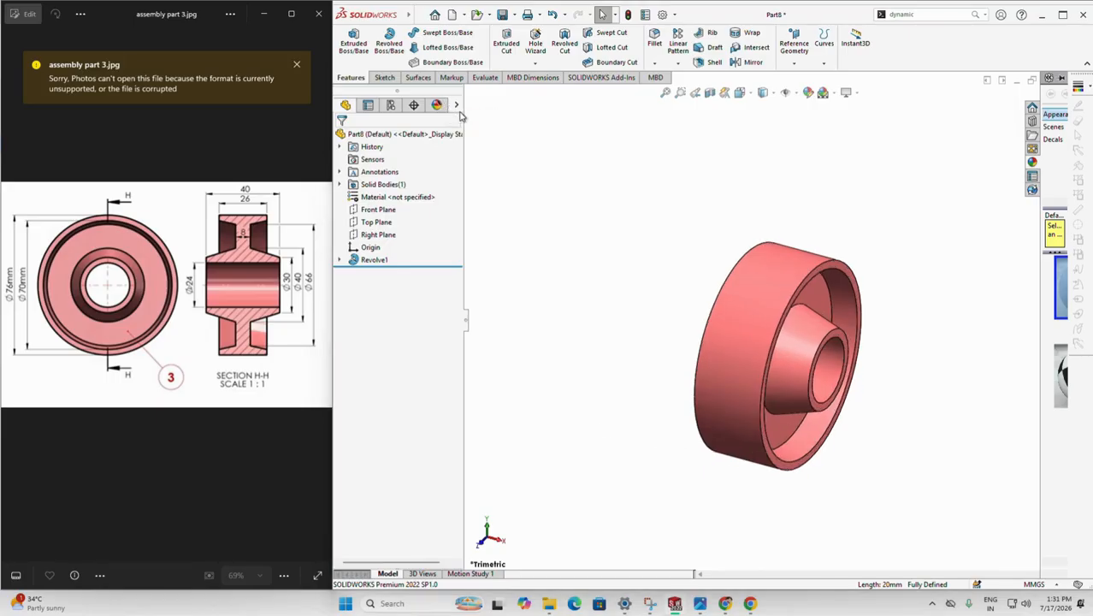
# Step: Save the finished roller as "part 3" in the assembly folder
pyautogui.hotkey('ctrl', 's')
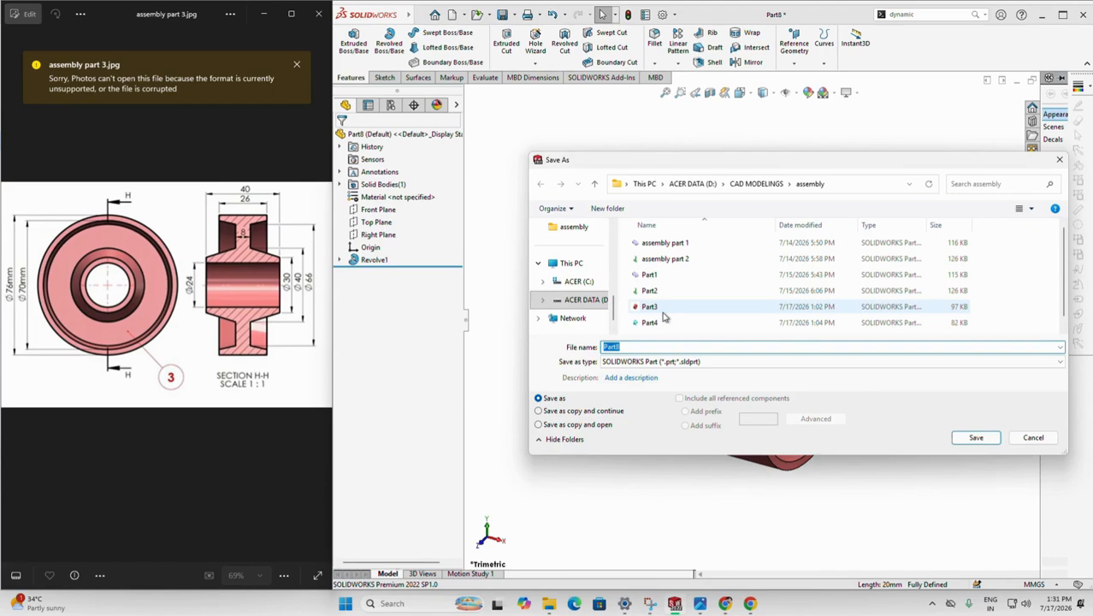
pyautogui.write('p')
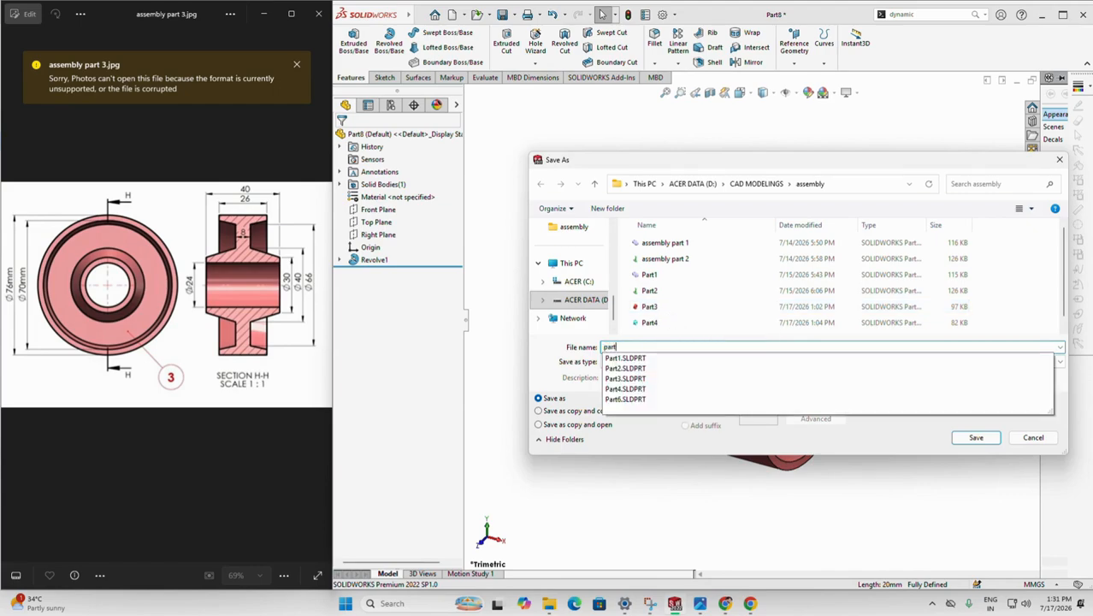
pyautogui.write('art 3')
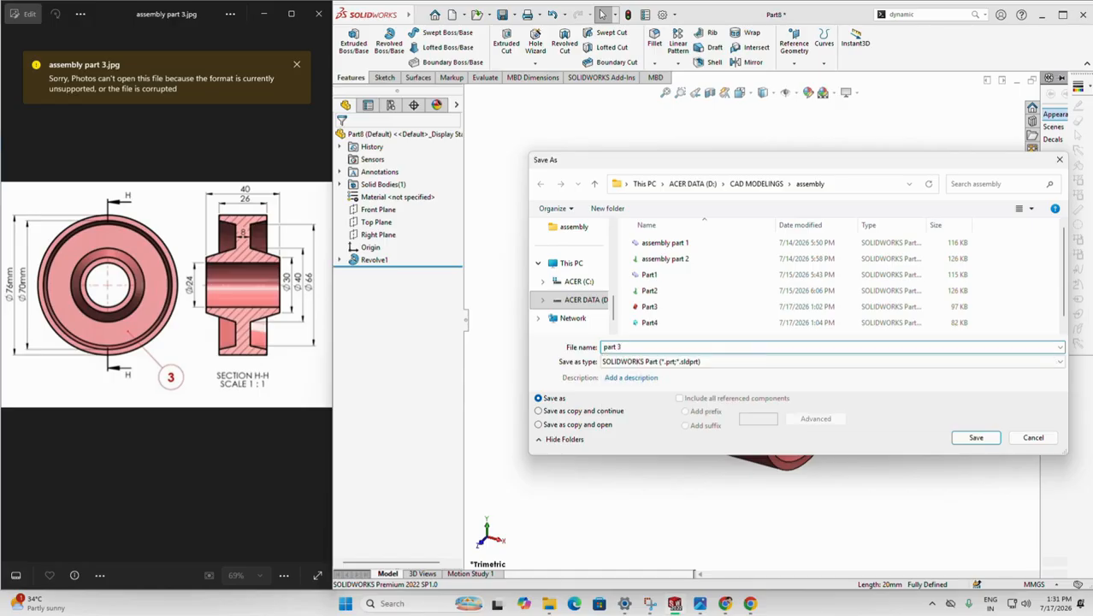
pyautogui.press('Return')
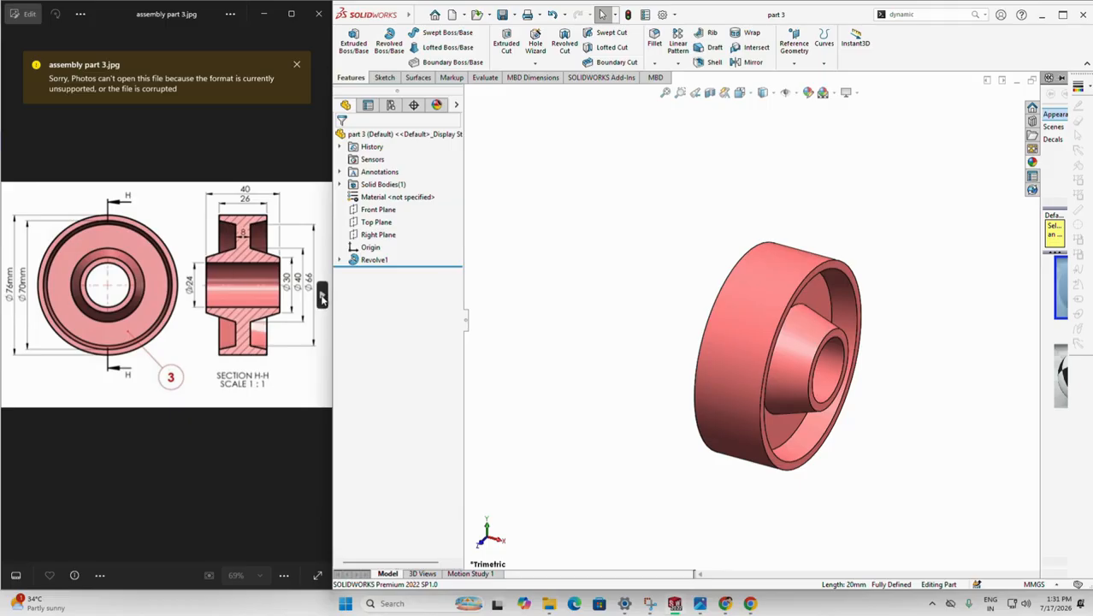
# Step: Bring up the part 4 reference drawing and create a new part document
pyautogui.click(321, 295)
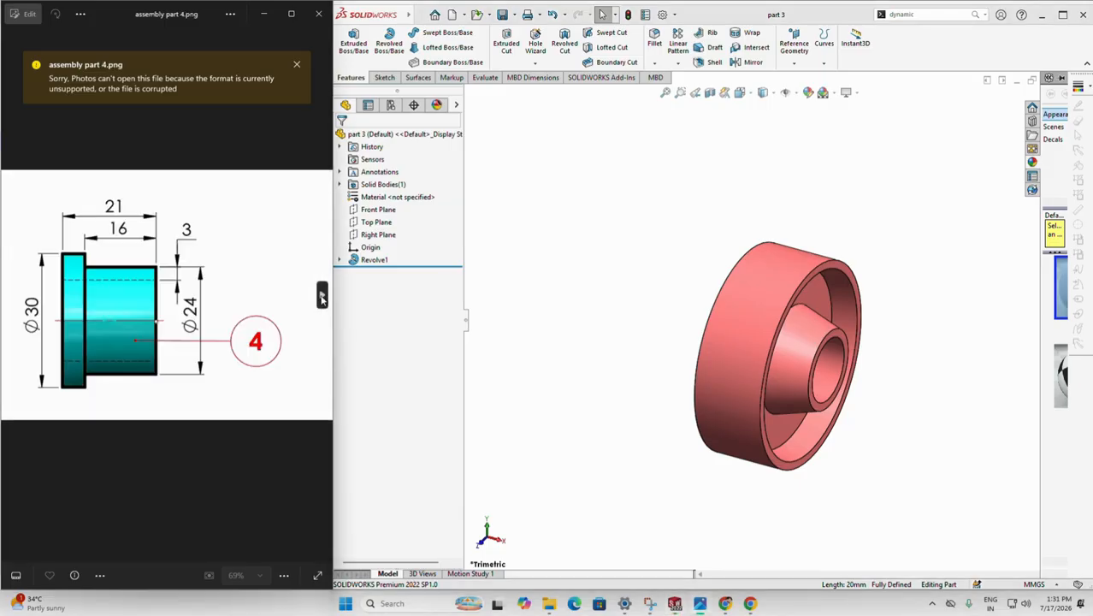
pyautogui.click(451, 16)
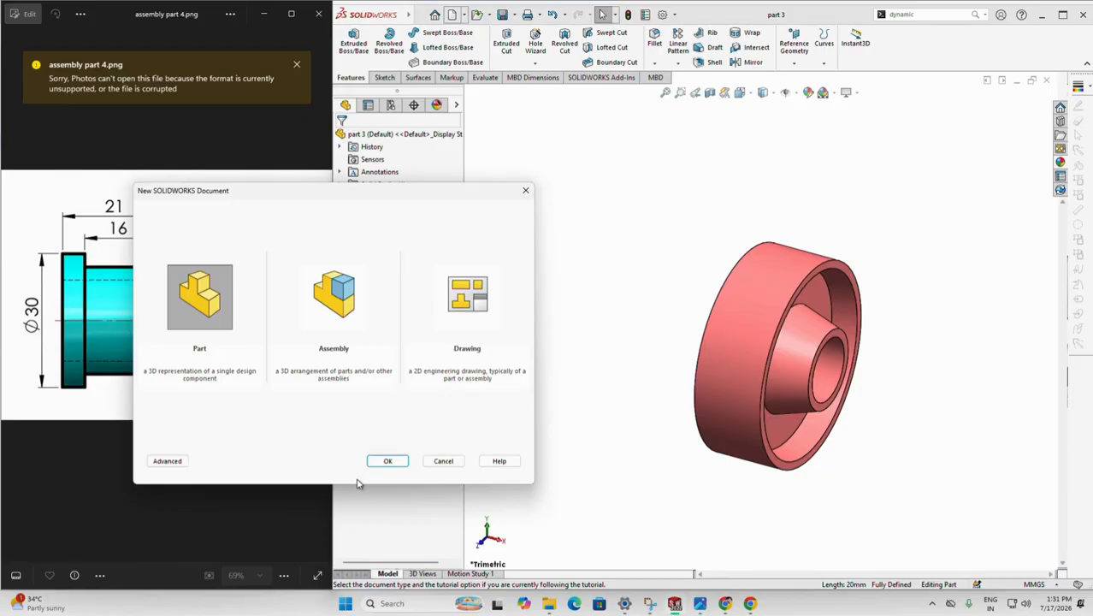
pyautogui.click(382, 461)
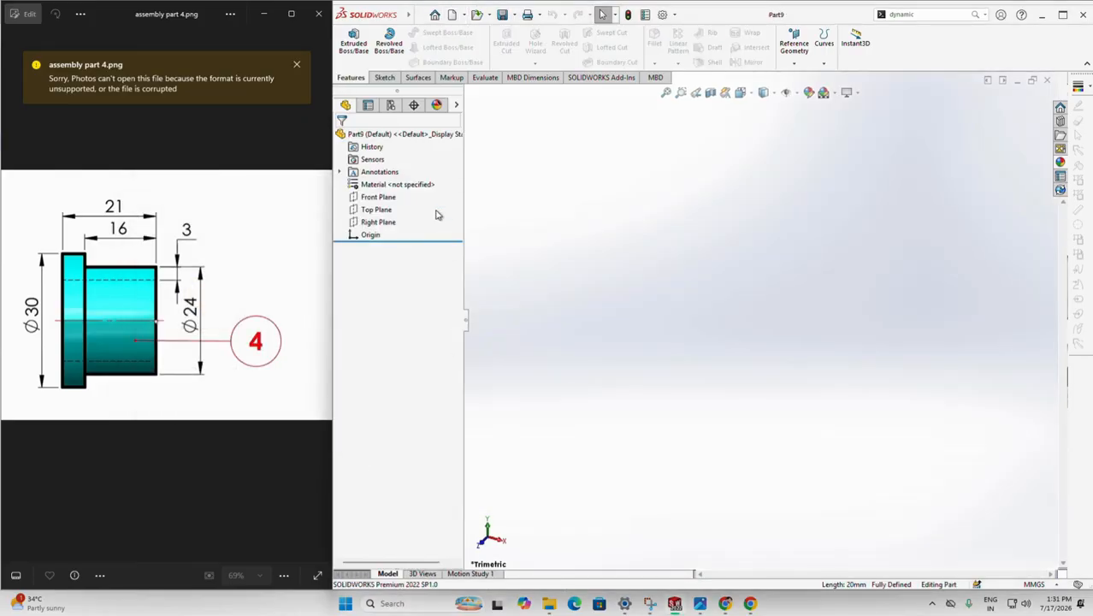
# Step: Sketch a horizontal centerline about 105 mm long on the Front Plane, starting at the origin and running along positive X
pyautogui.click(378, 197)
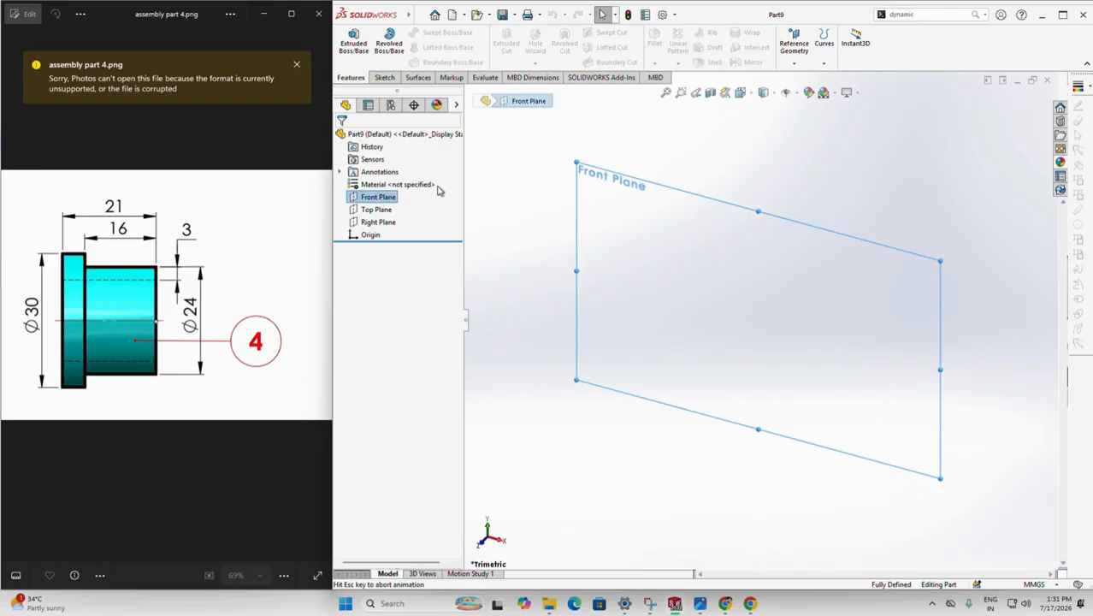
pyautogui.click(383, 78)
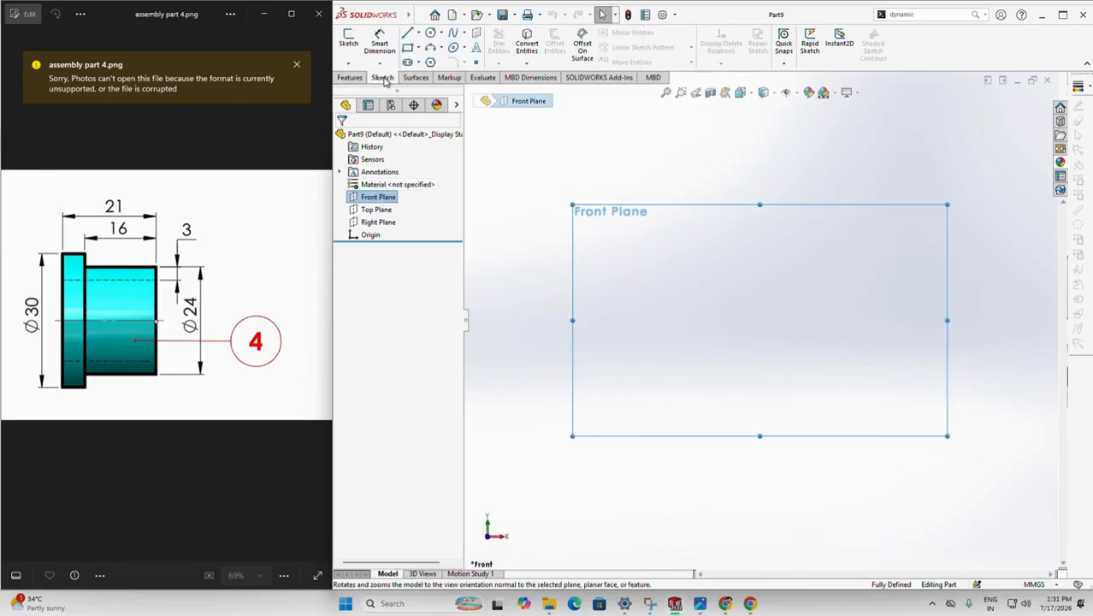
pyautogui.click(418, 34)
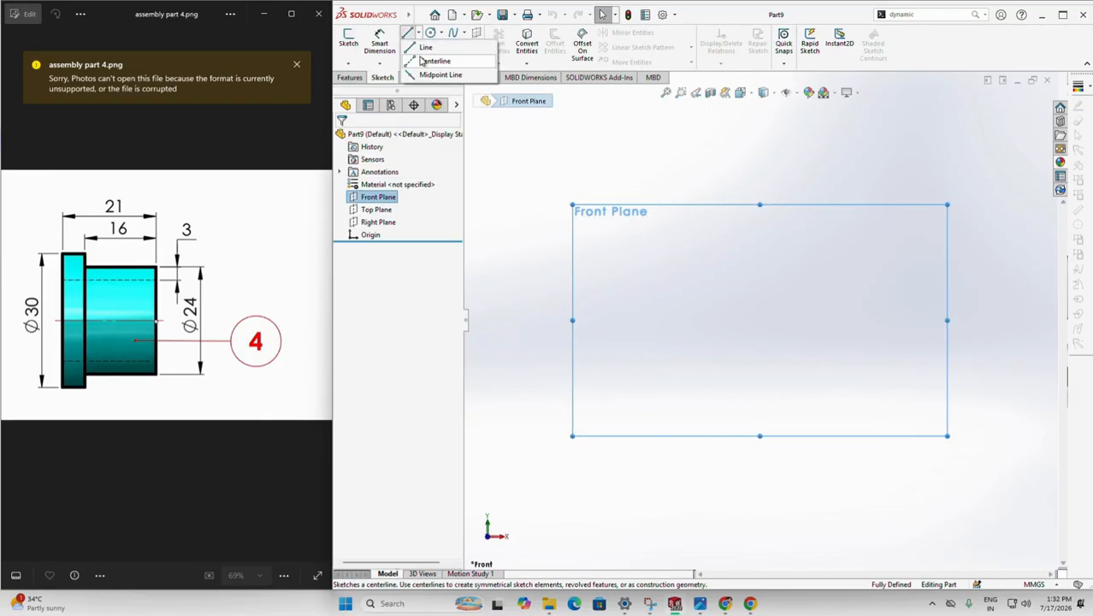
pyautogui.click(421, 61)
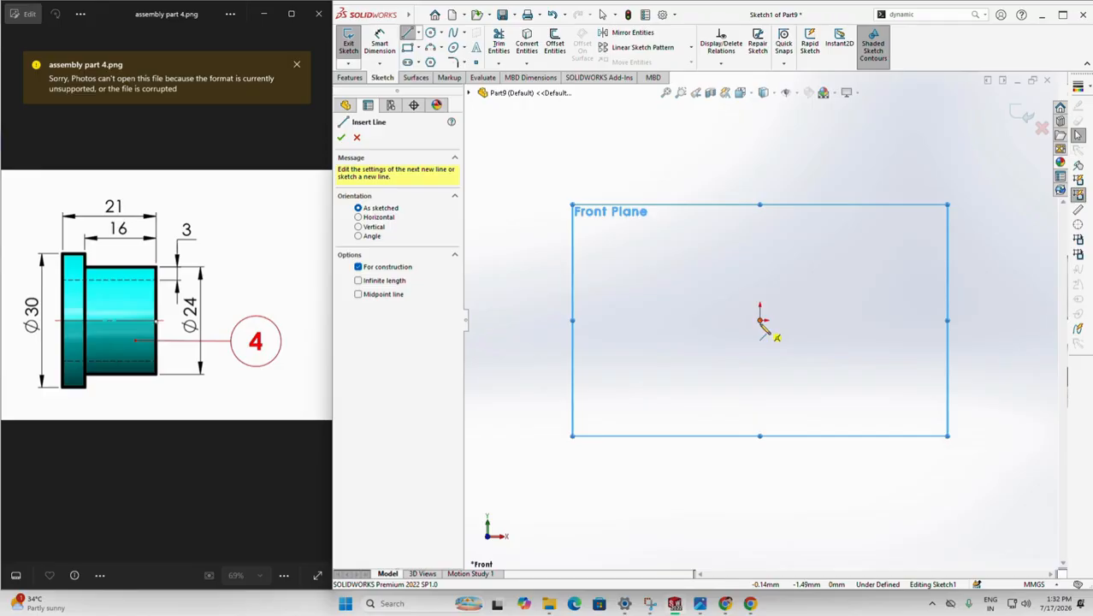
pyautogui.click(760, 321)
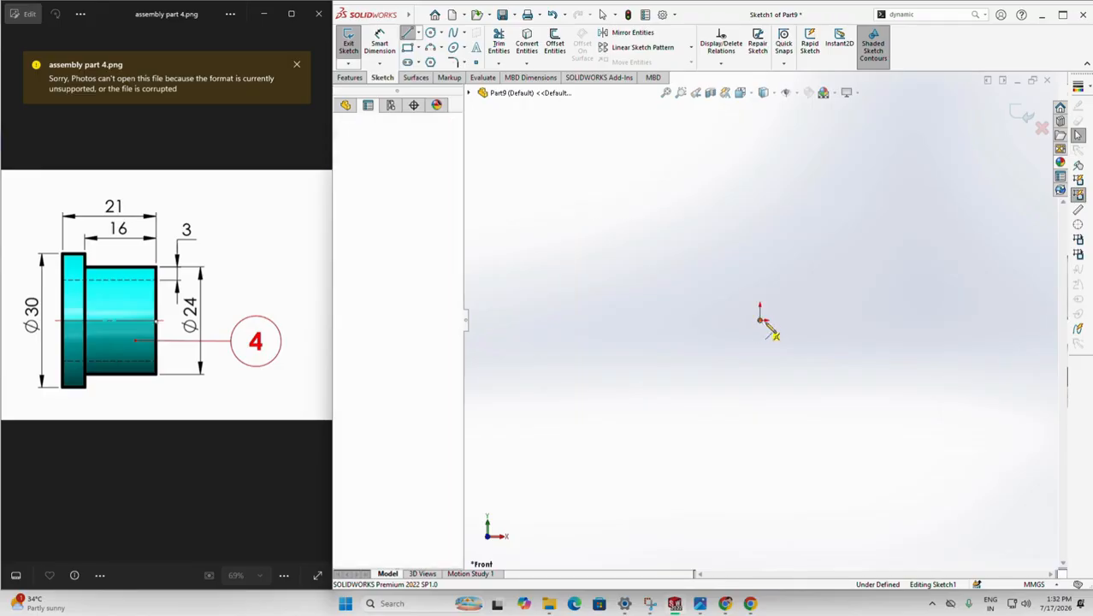
pyautogui.click(983, 321)
pyautogui.rightClick(985, 324)
pyautogui.click(1004, 332)
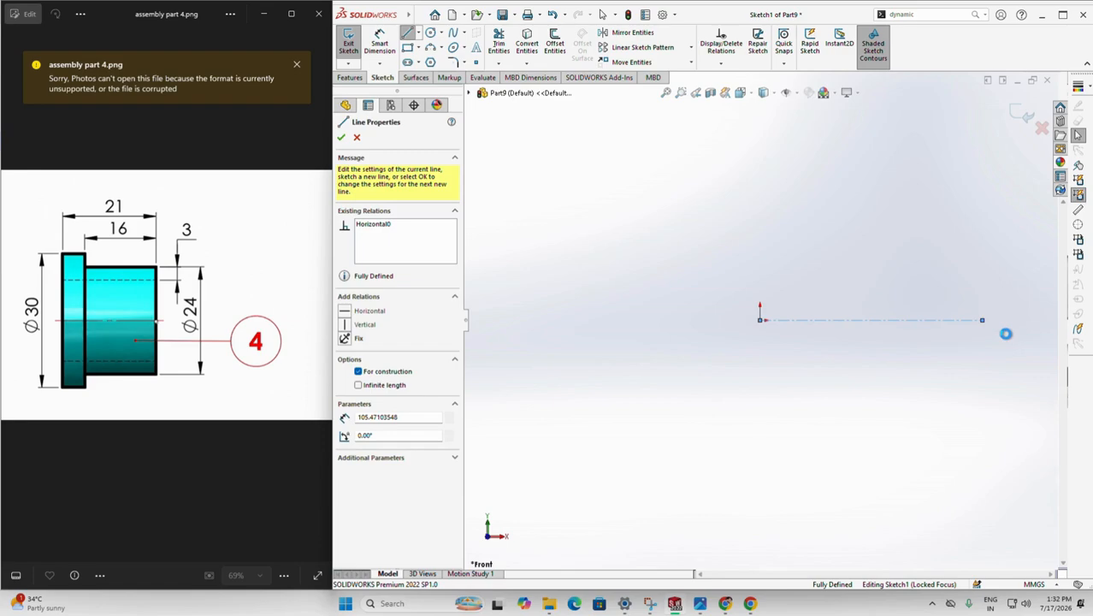
# Step: Sketch a closed stepped bushing half-profile about 107 mm long above the centerline, with the taller flange at the origin end
pyautogui.click(408, 33)
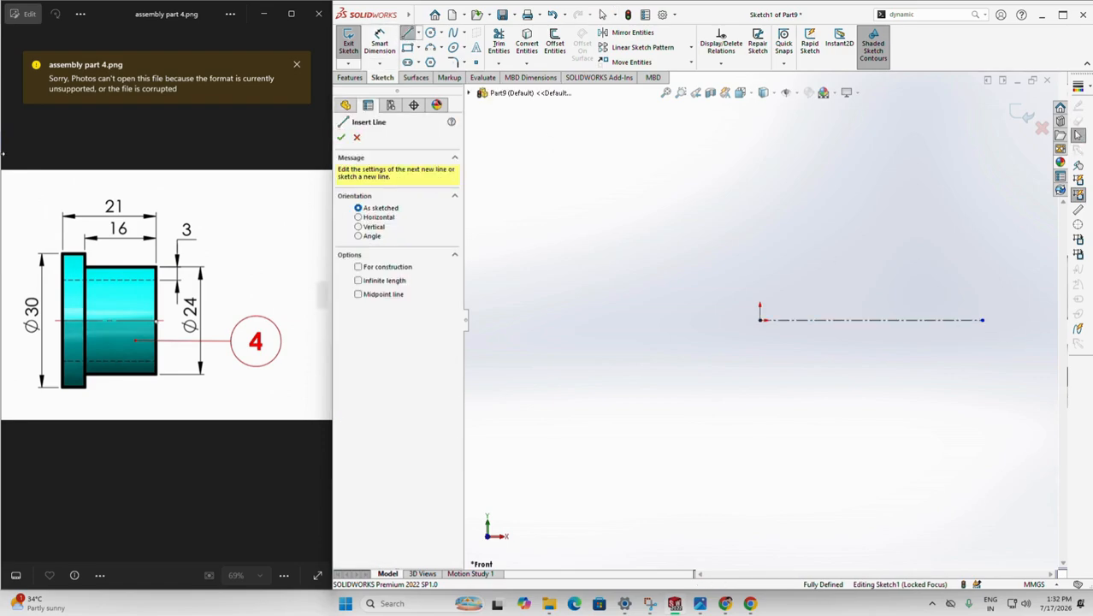
pyautogui.click(981, 320)
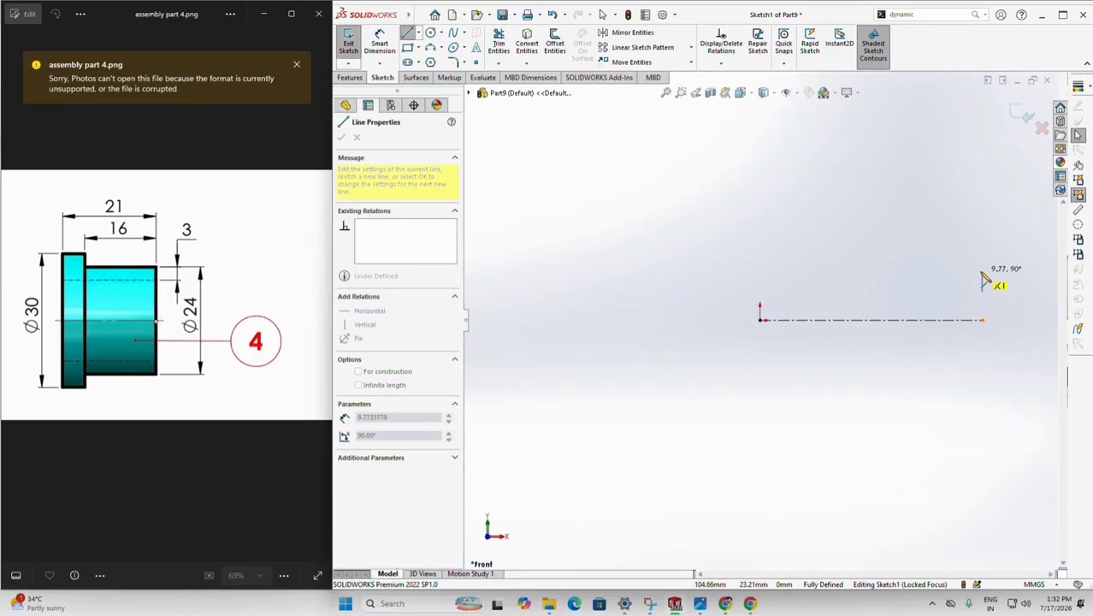
pyautogui.click(982, 271)
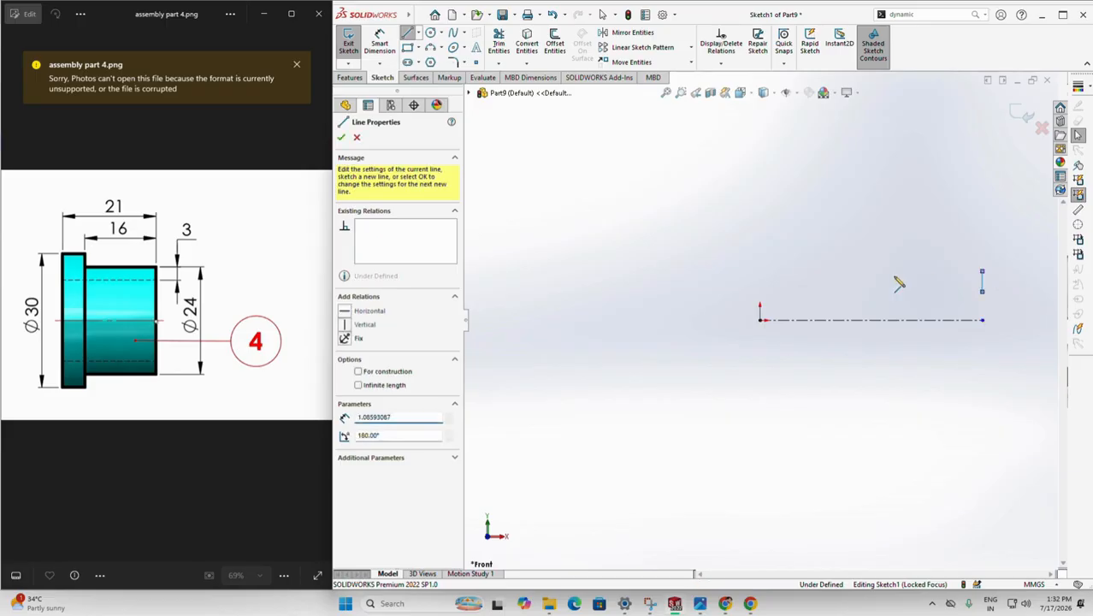
pyautogui.click(833, 271)
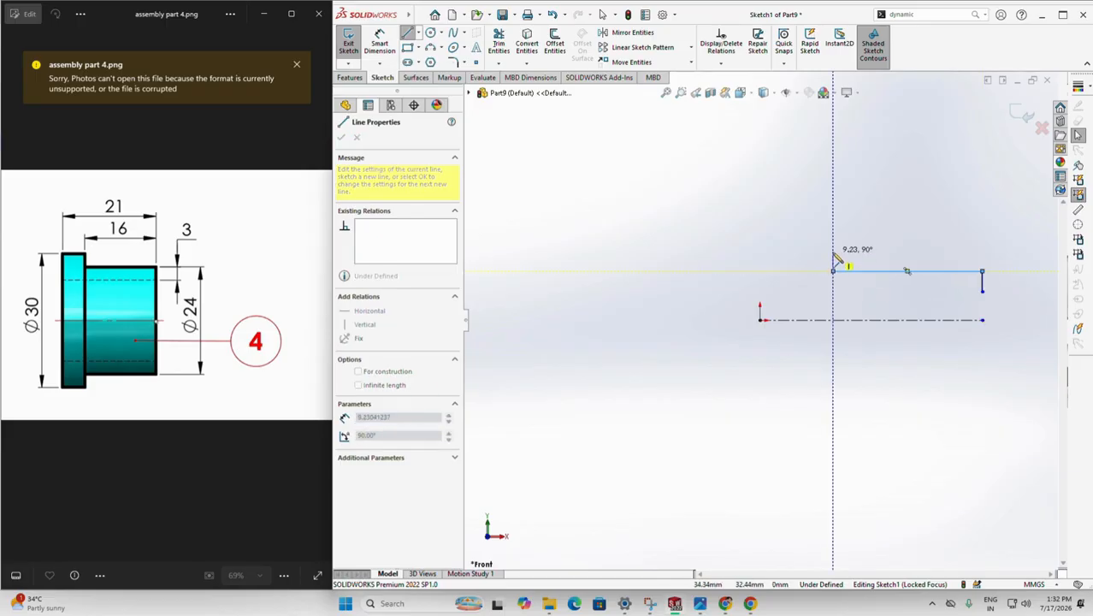
pyautogui.click(833, 247)
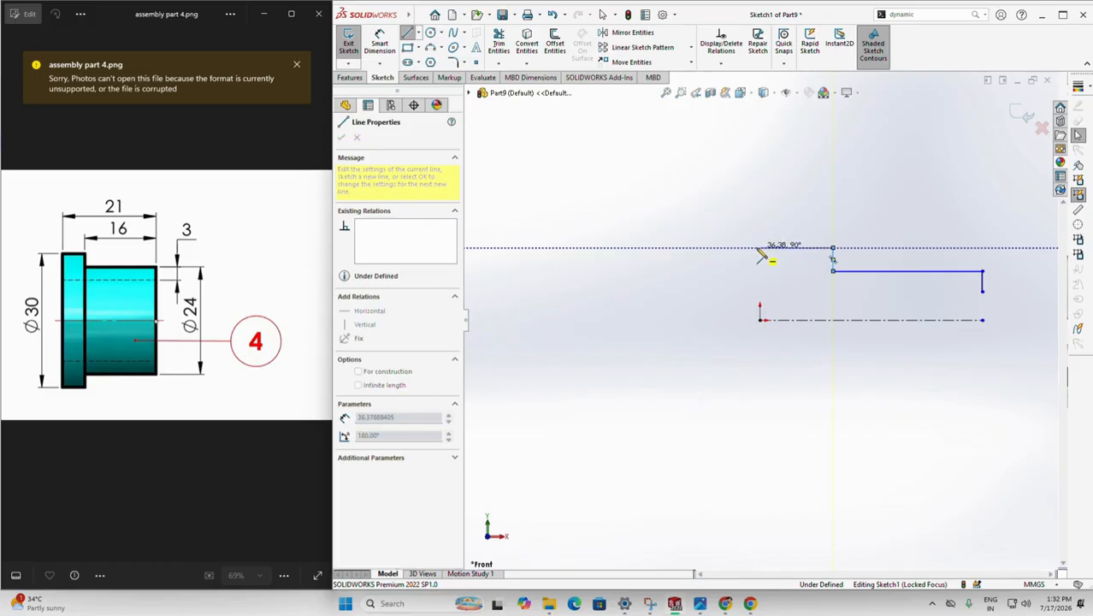
pyautogui.click(756, 248)
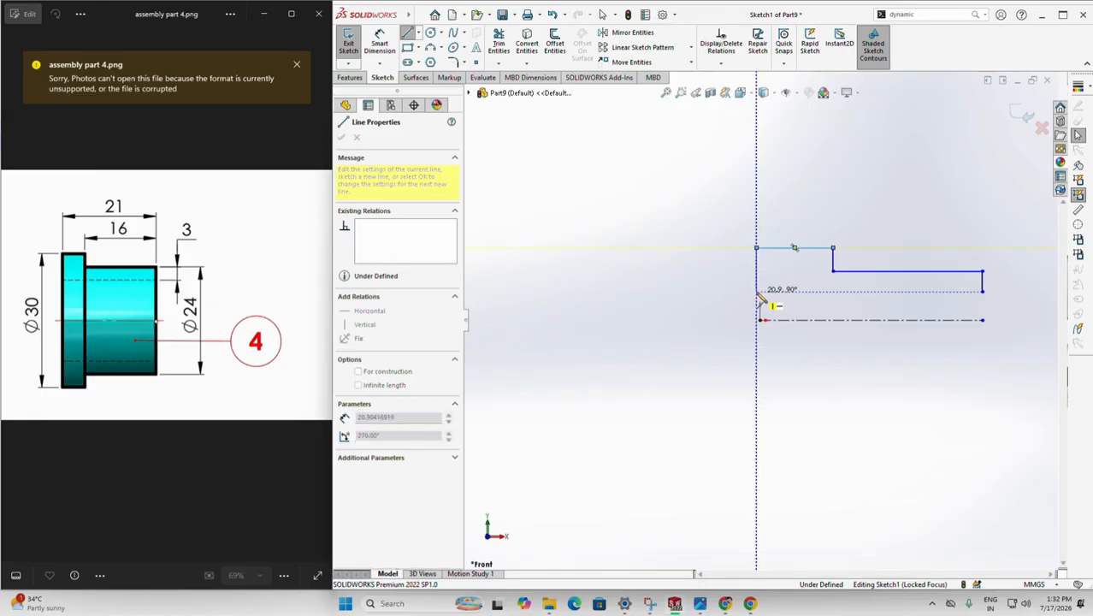
pyautogui.click(755, 292)
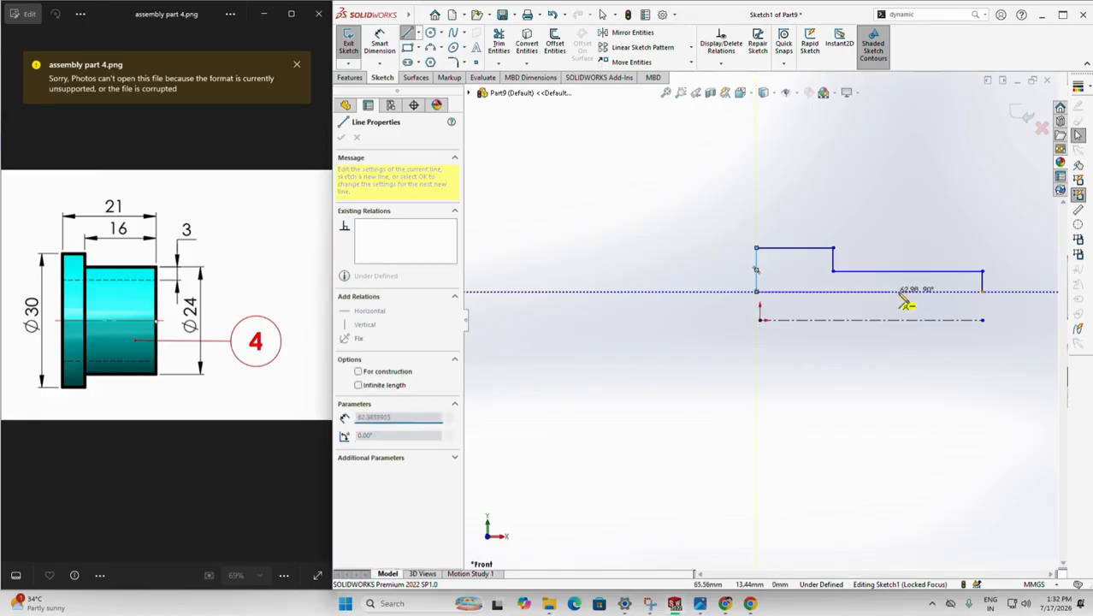
pyautogui.click(982, 292)
pyautogui.rightClick(983, 295)
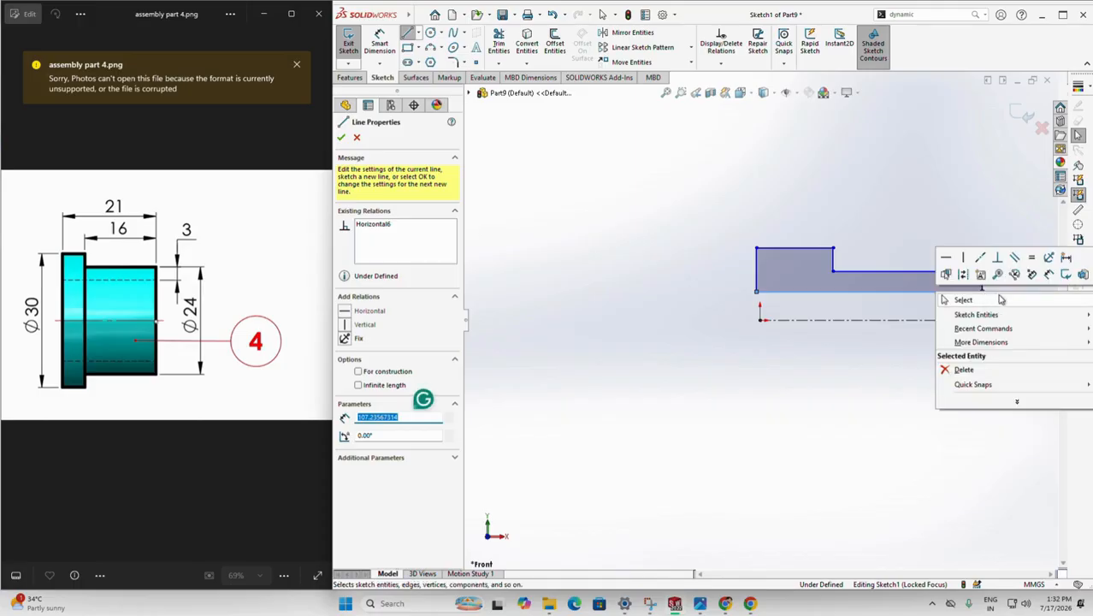
pyautogui.click(1000, 299)
# Step: Dimension the sleeve's outer corner across the centerline as a doubled distance and set the diameter to 24 mm
pyautogui.click(379, 47)
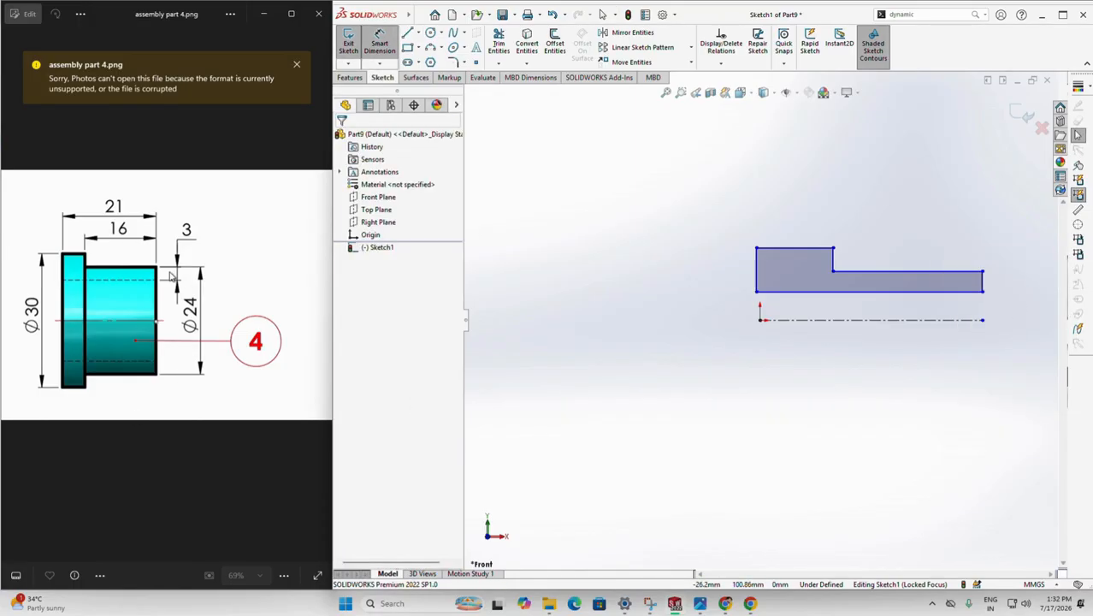
pyautogui.click(983, 272)
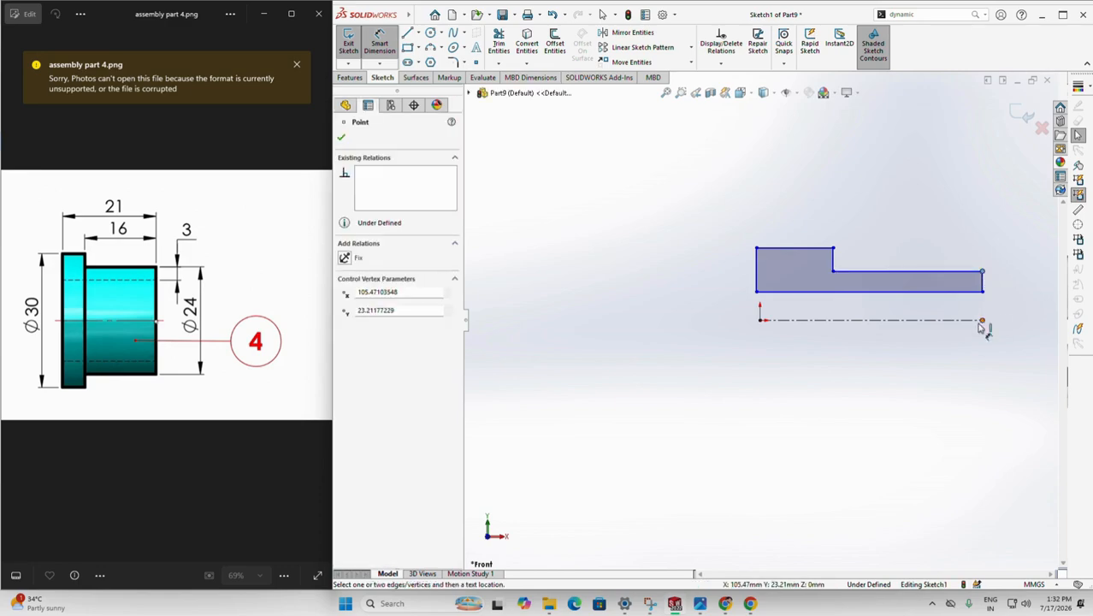
pyautogui.click(982, 274)
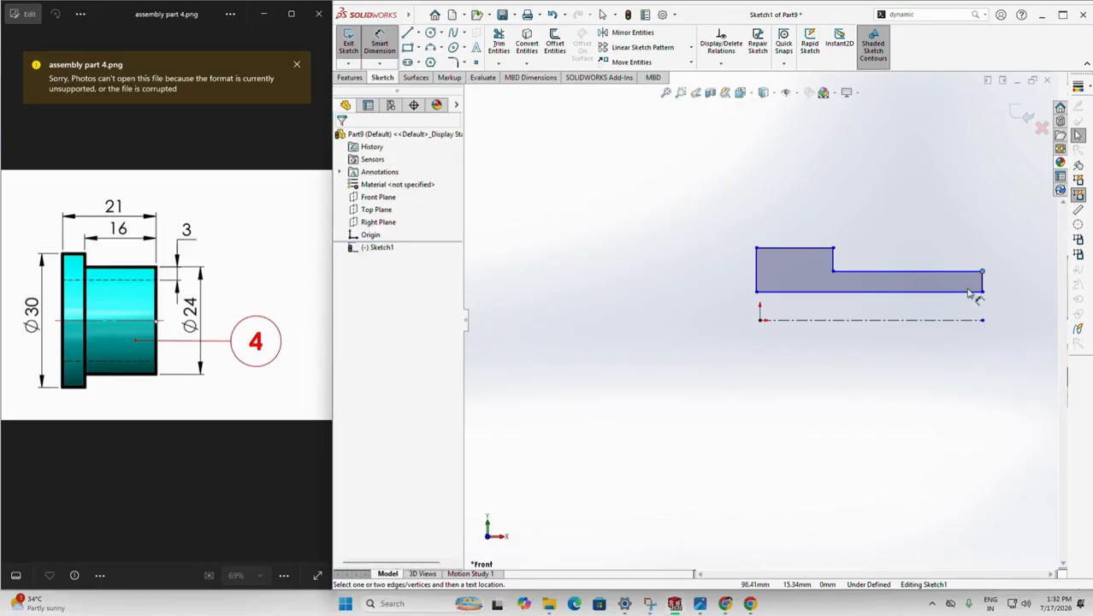
pyautogui.click(945, 325)
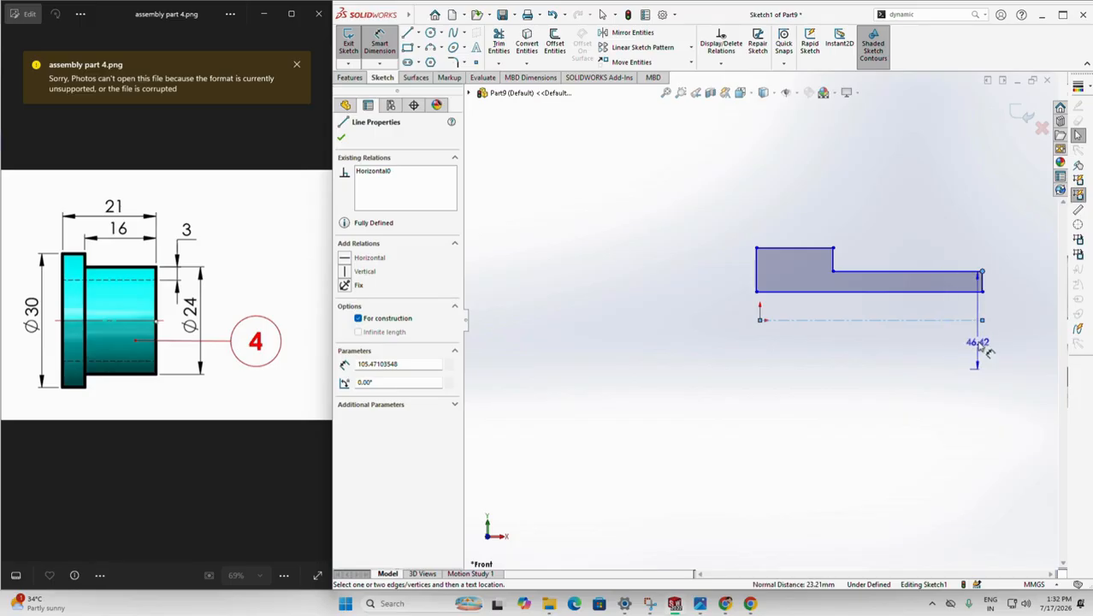
pyautogui.click(1015, 334)
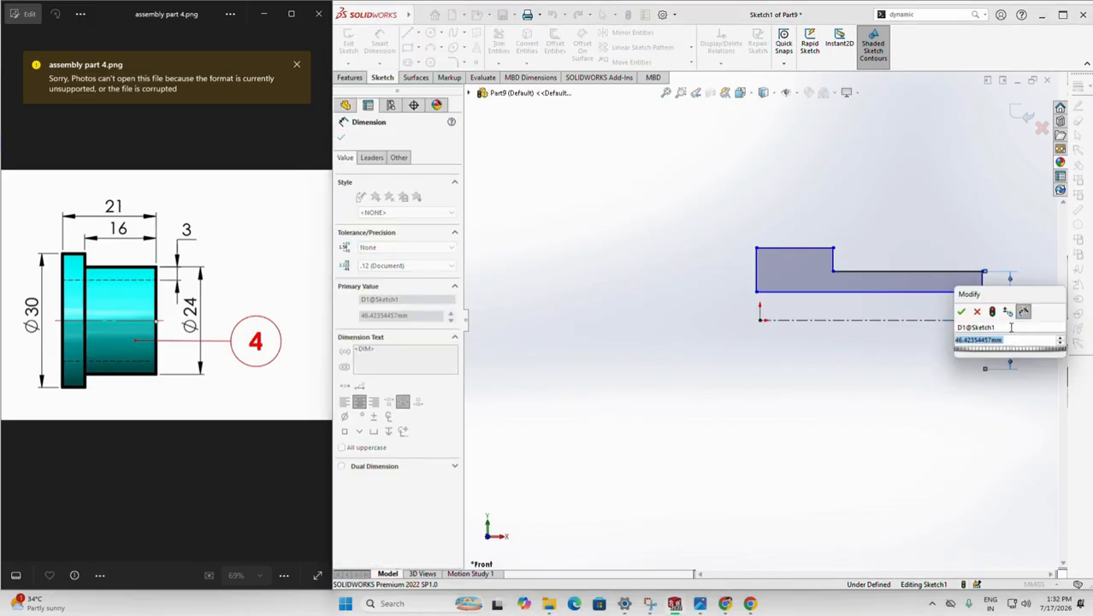
pyautogui.write('24')
pyautogui.press('Return')
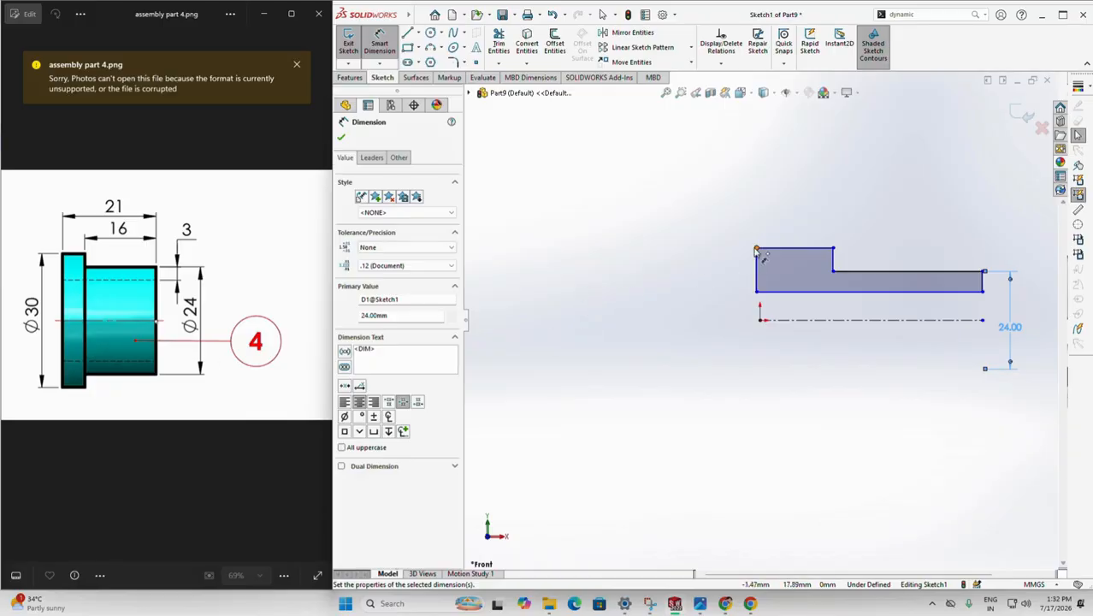
# Step: Dimension the flange's outer corner across the centerline as a doubled distance and set the diameter to 30 mm
pyautogui.click(757, 248)
pyautogui.click(763, 320)
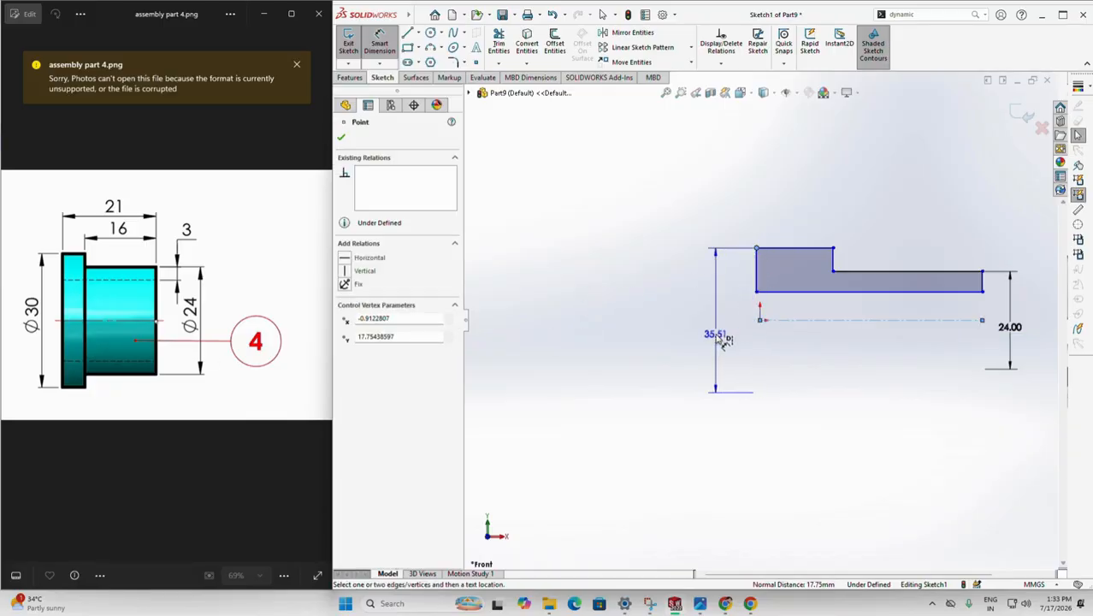
pyautogui.click(718, 336)
pyautogui.write('30')
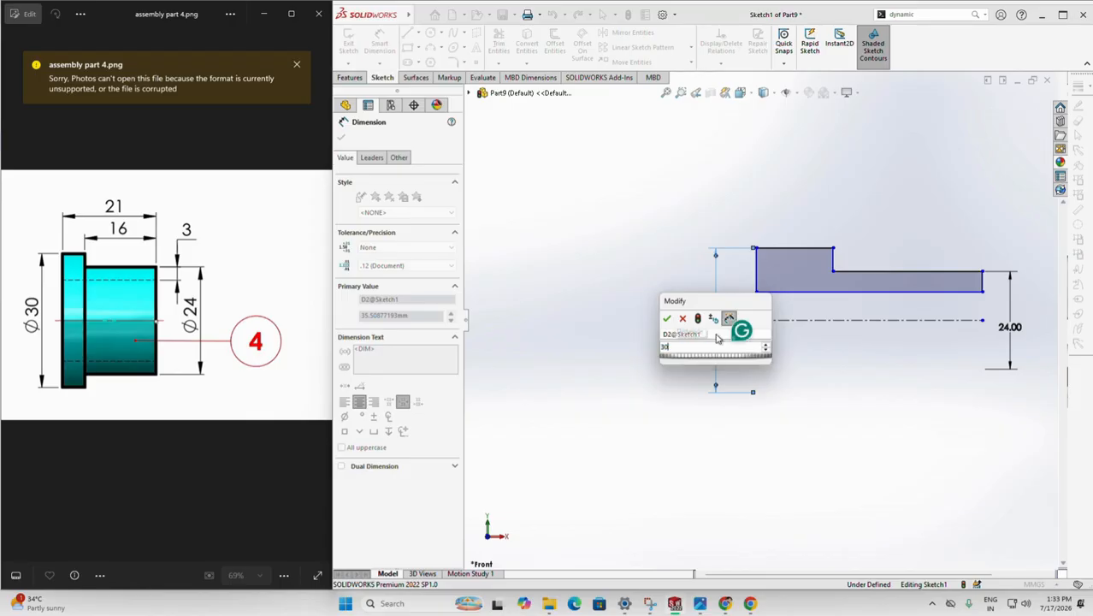
pyautogui.press('Return')
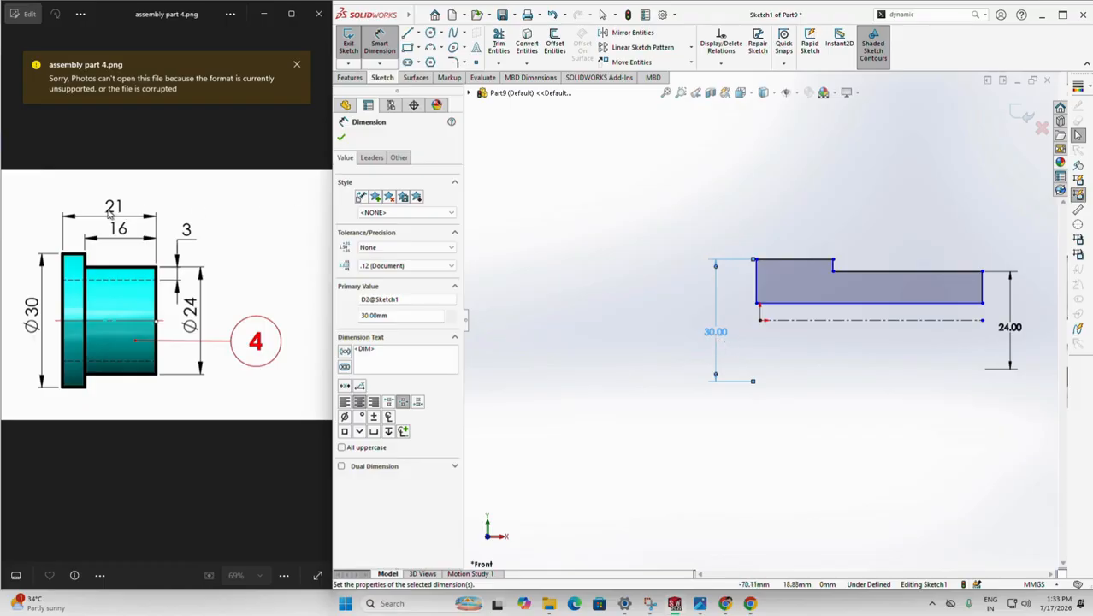
# Step: Dimension the horizontal distance between the flange's outer corner and the sleeve's end corner, and set the overall length to 21 mm
pyautogui.click(756, 260)
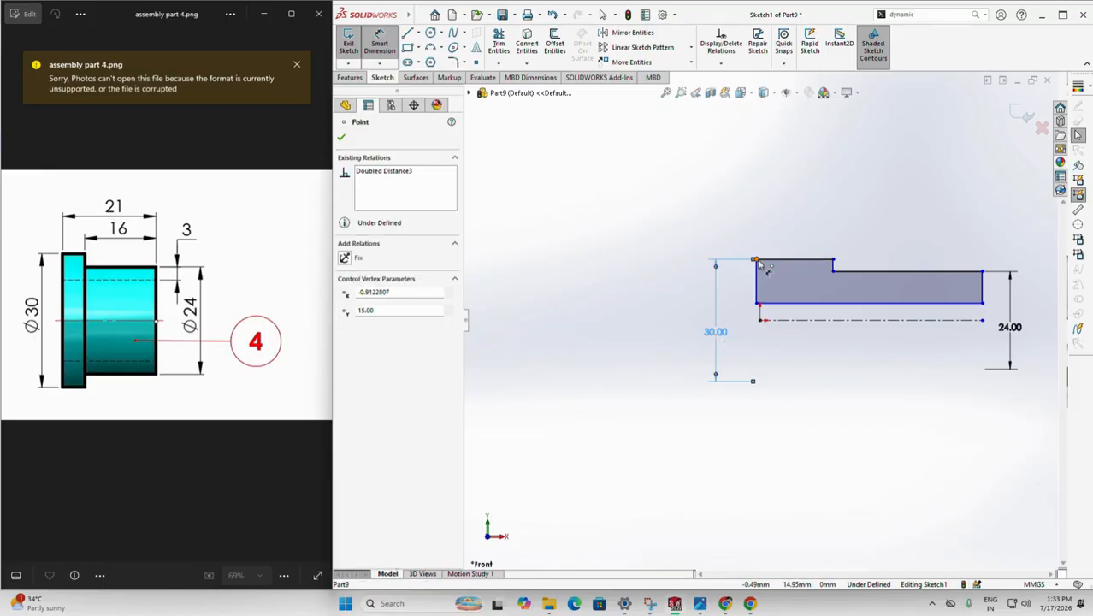
pyautogui.click(982, 271)
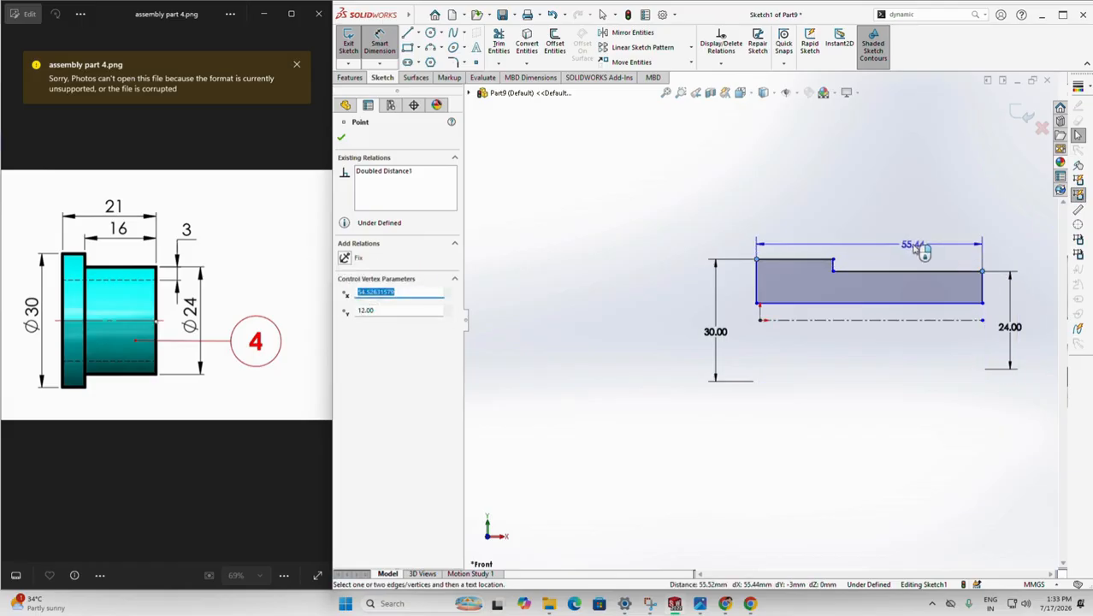
pyautogui.click(872, 222)
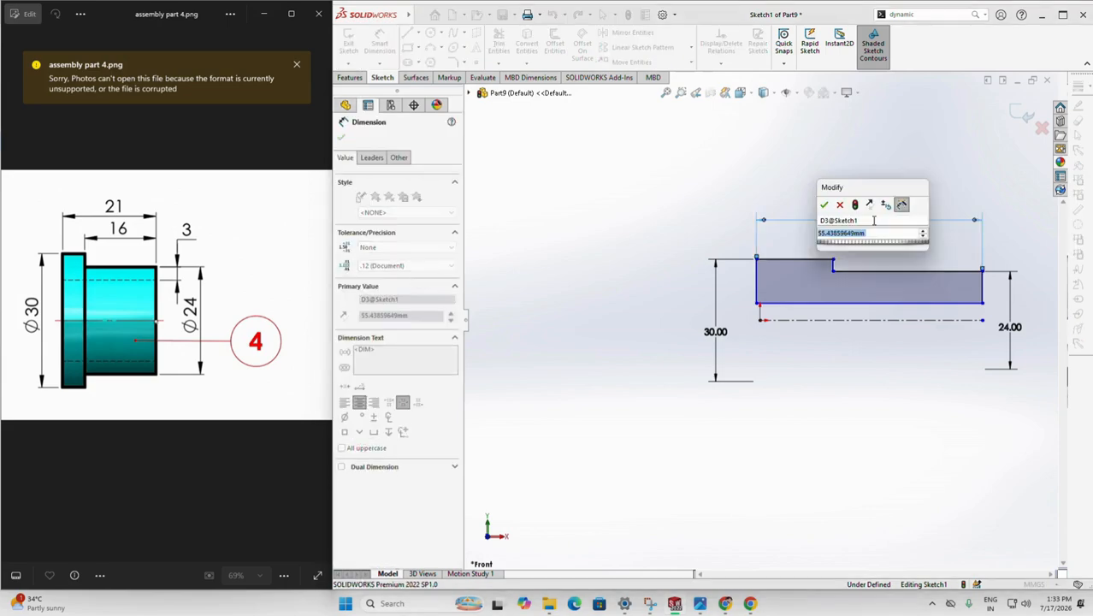
pyautogui.write('21')
pyautogui.press('Return')
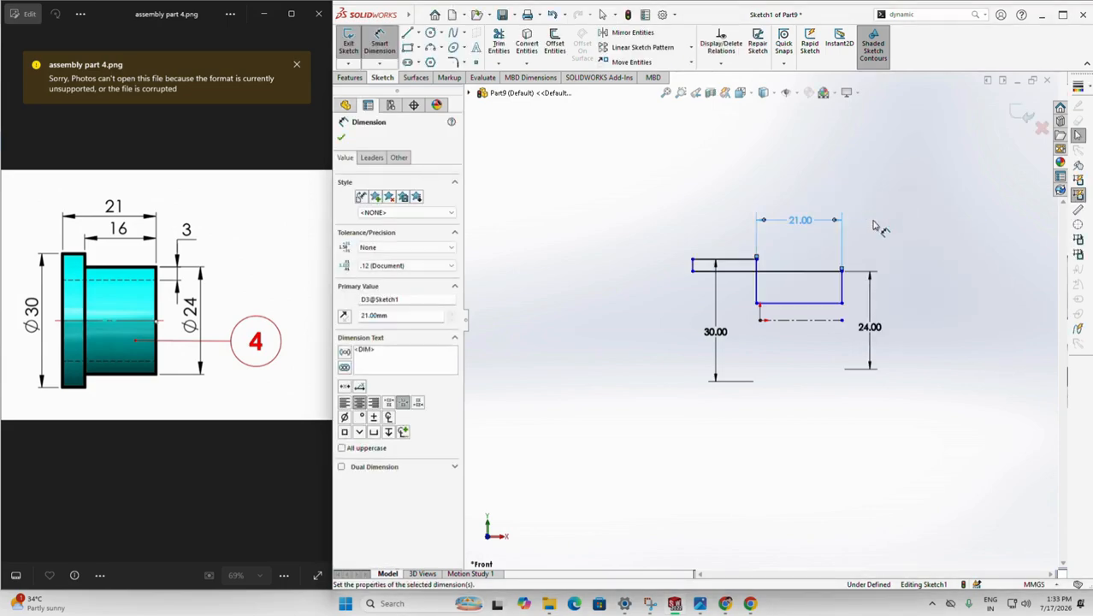
# Step: Dimension the horizontal outer line of the sleeve and set its length to 16 mm
pyautogui.click(810, 272)
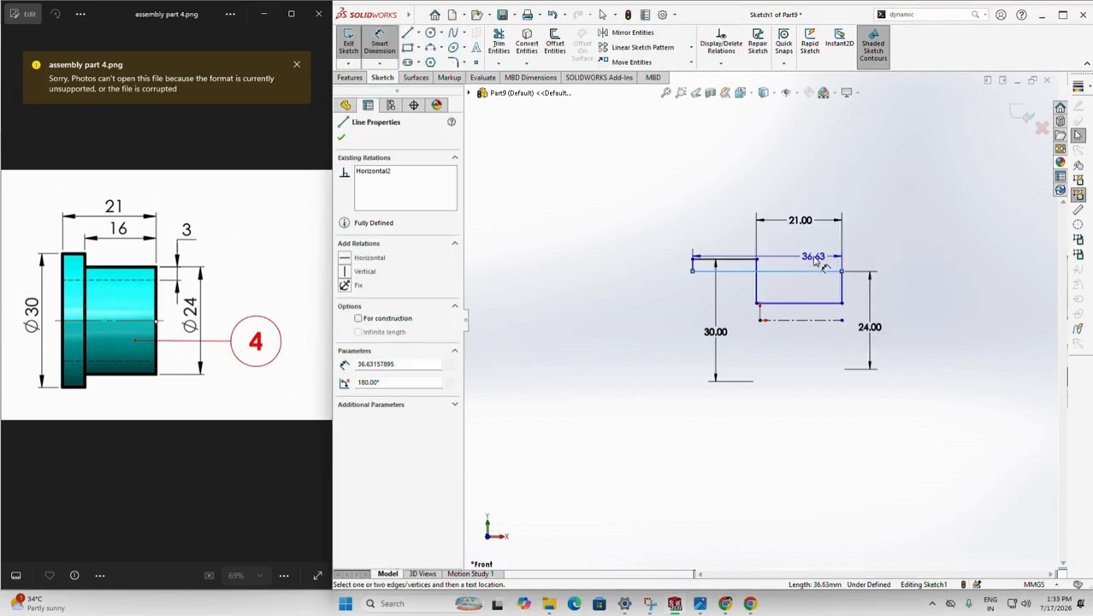
pyautogui.click(817, 254)
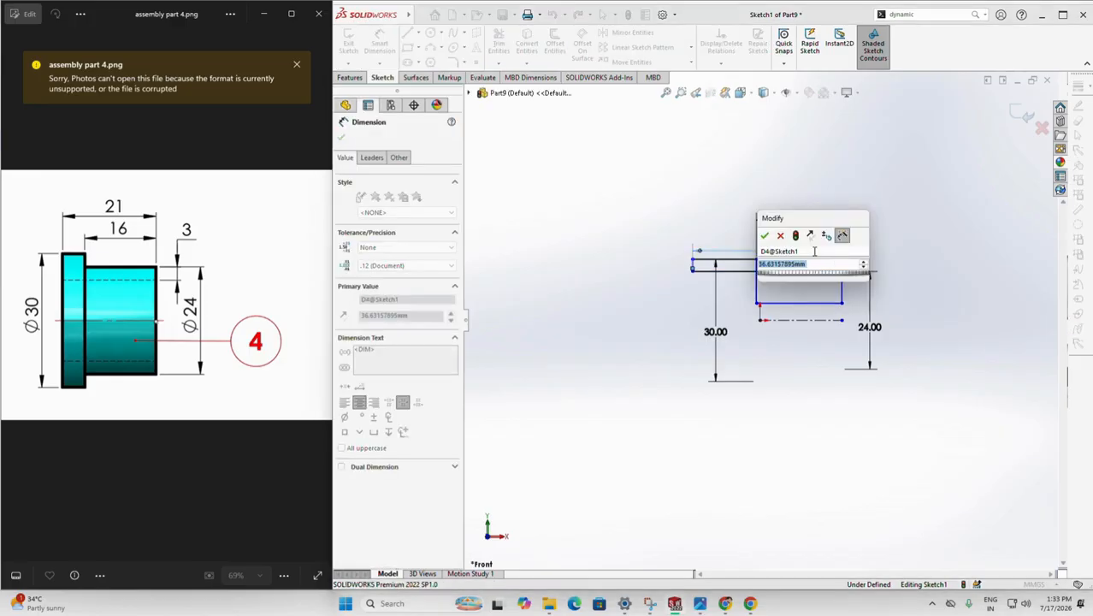
pyautogui.write('16')
pyautogui.press('Return')
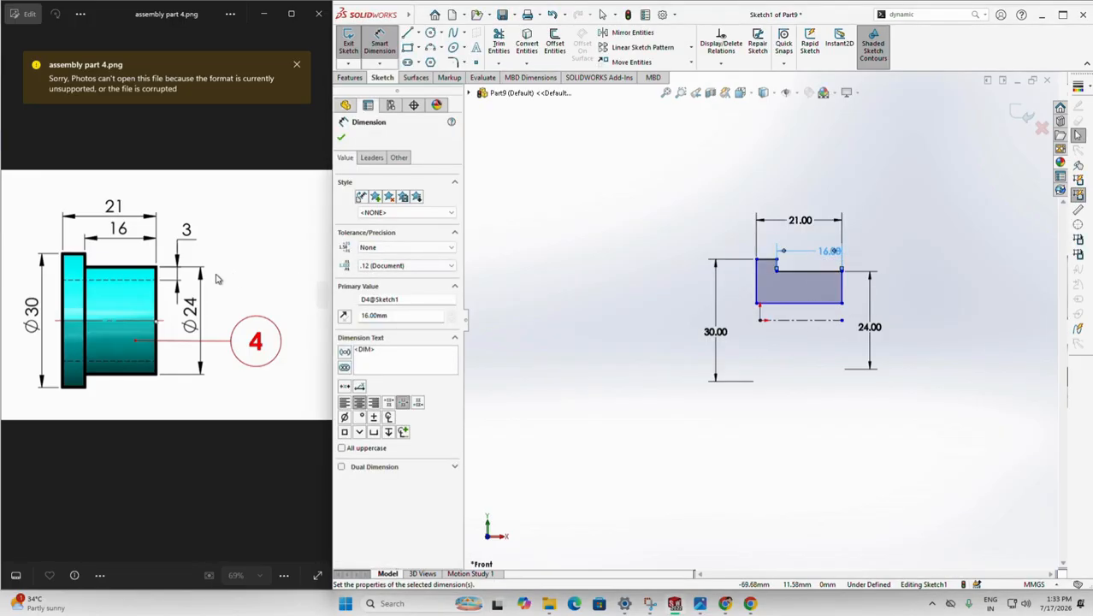
# Step: Dimension the short vertical line at the sleeve's free end and set the wall thickness to 3 mm
pyautogui.click(843, 286)
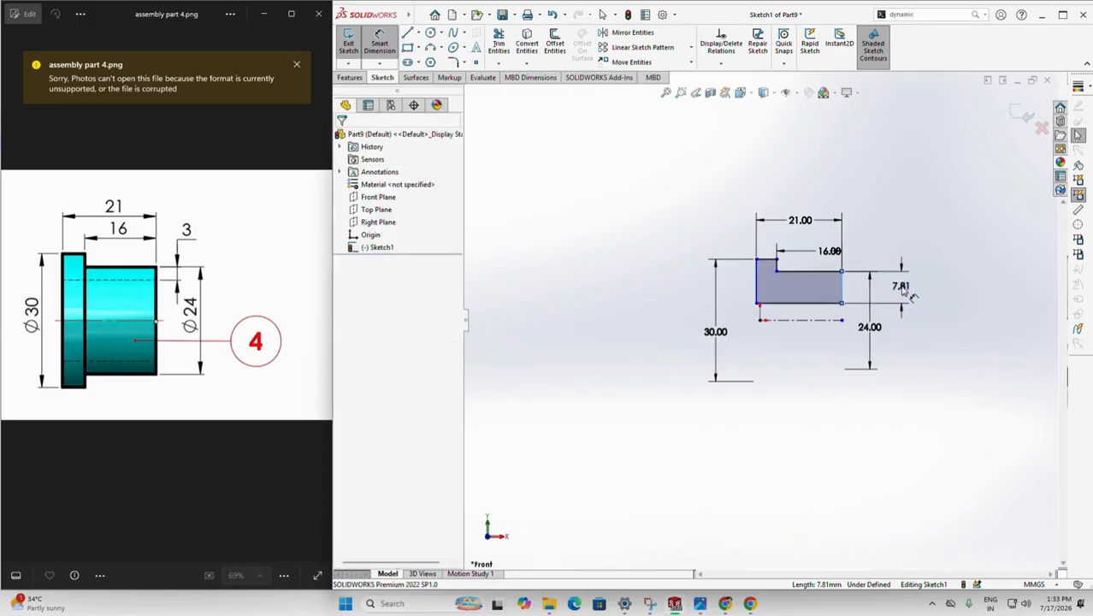
pyautogui.click(902, 287)
pyautogui.write('3')
pyautogui.press('Return')
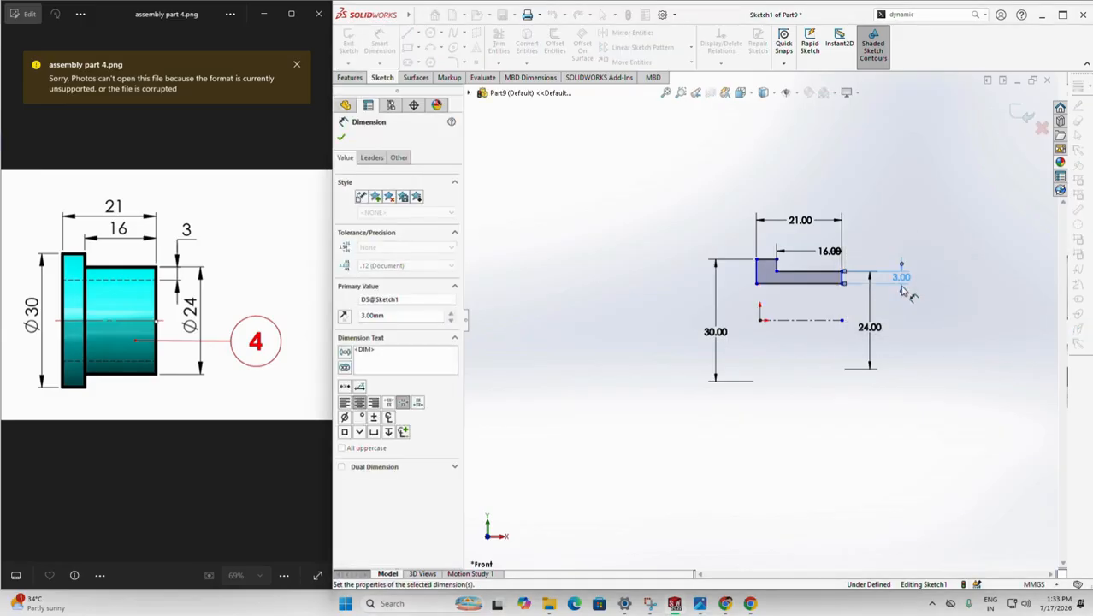
pyautogui.click(341, 137)
# Step: Revolve the bushing profile 360 degrees about the horizontal centerline as a solid boss
pyautogui.click(360, 79)
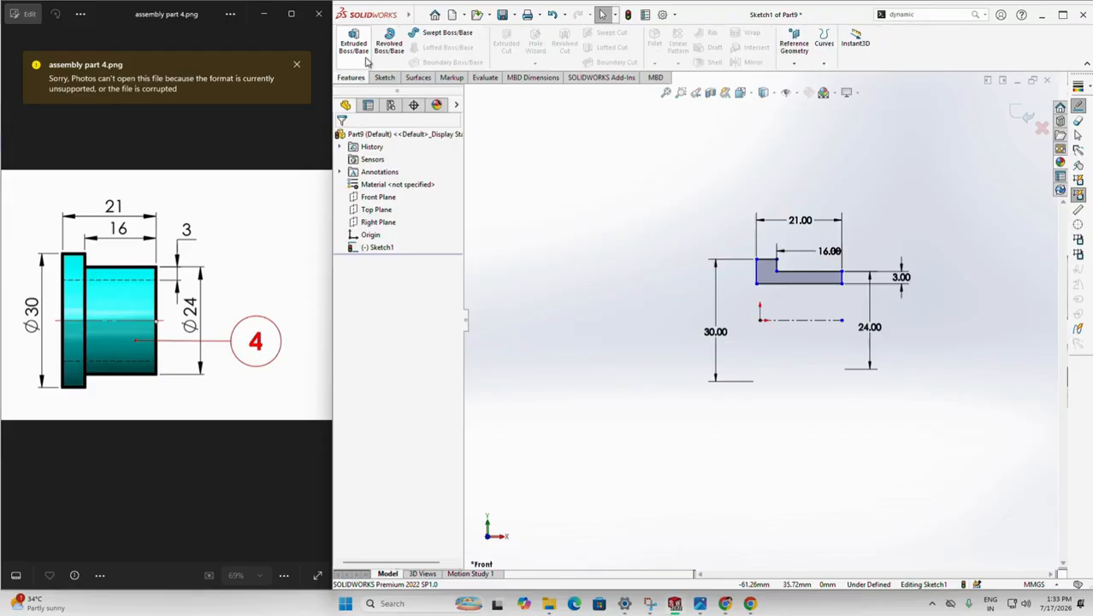
pyautogui.click(389, 43)
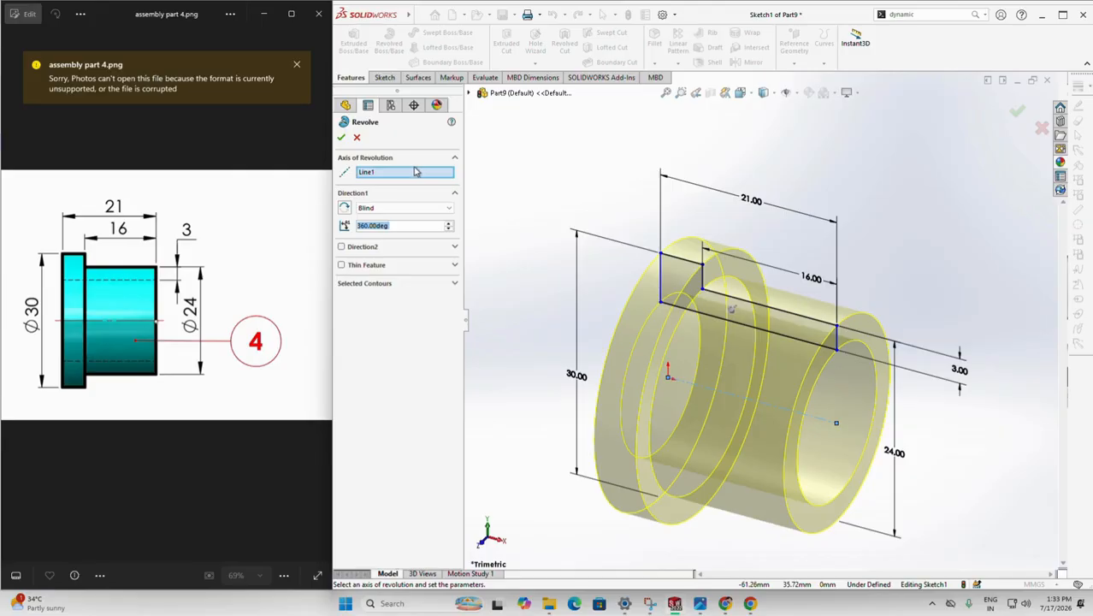
pyautogui.click(341, 137)
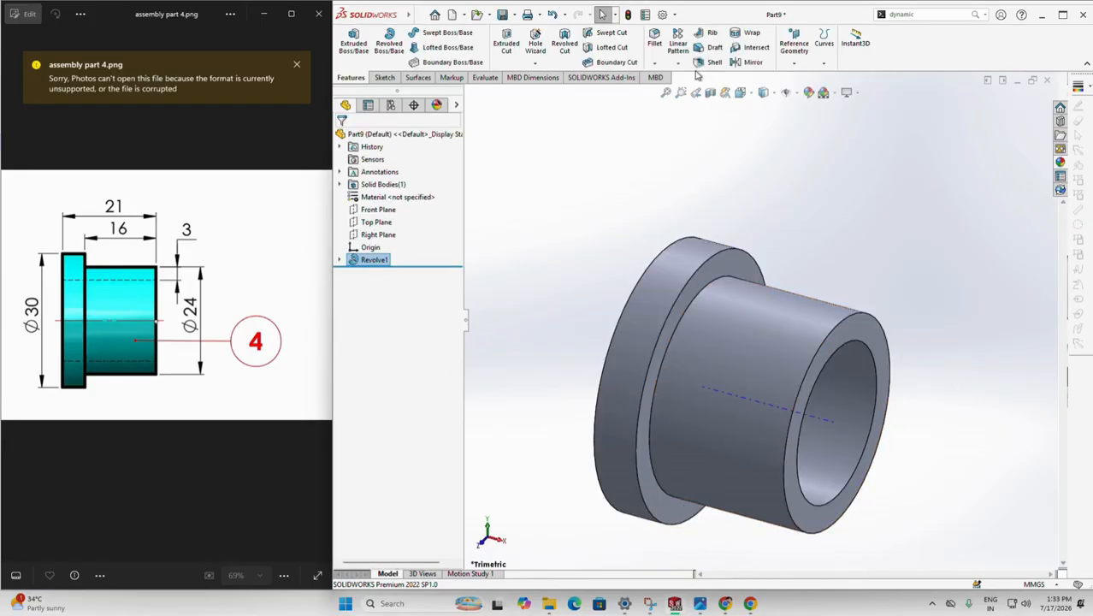
# Step: Apply the Plain White scene and colour the whole bushing light cyan from the standard swatches
pyautogui.click(825, 93)
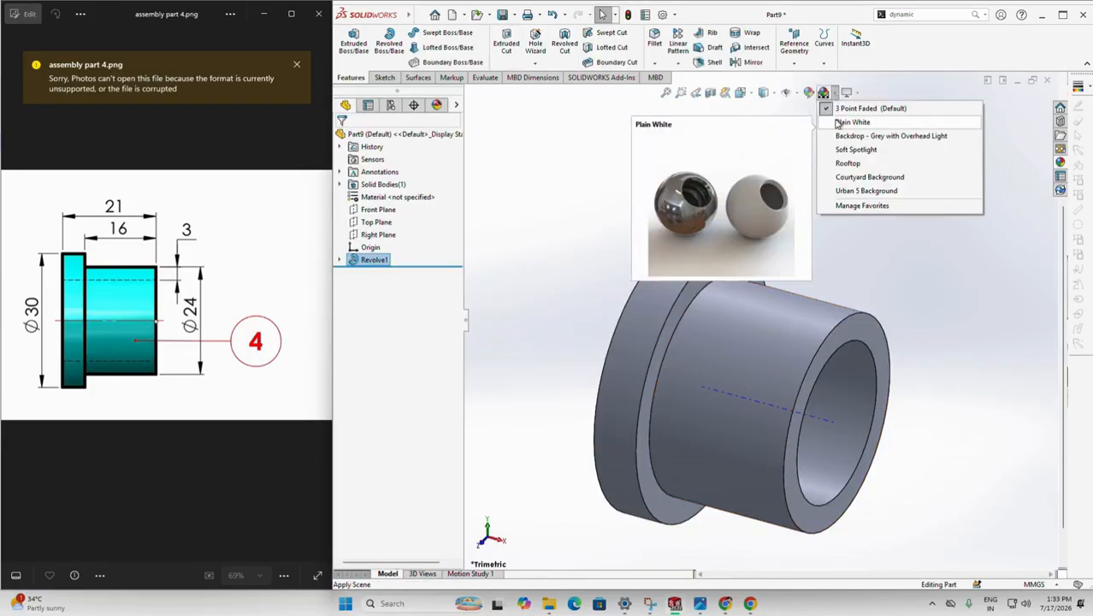
pyautogui.click(838, 125)
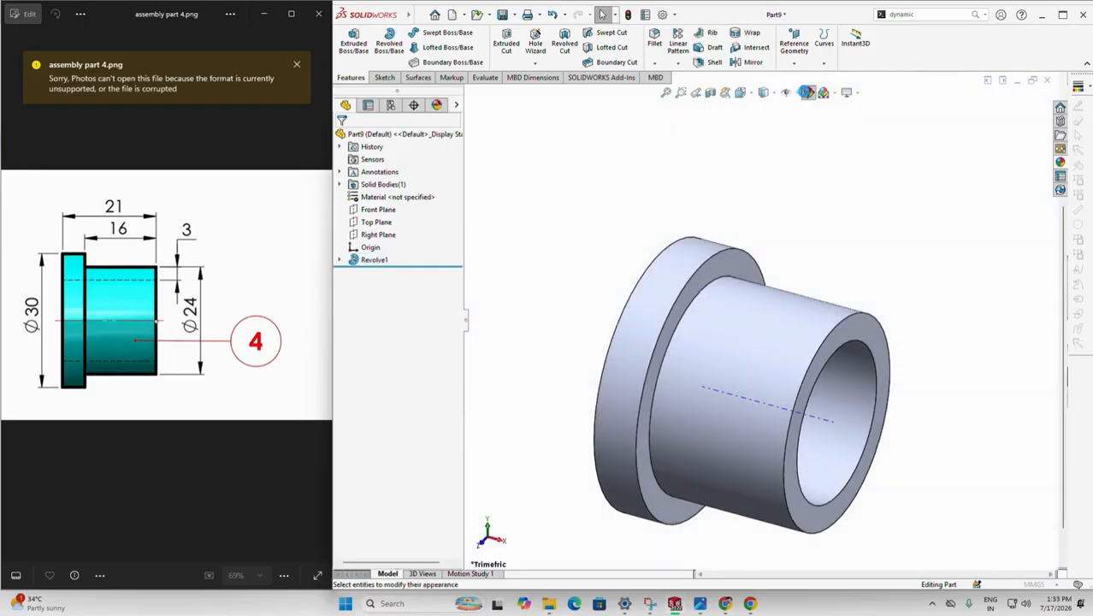
pyautogui.click(807, 92)
pyautogui.click(403, 369)
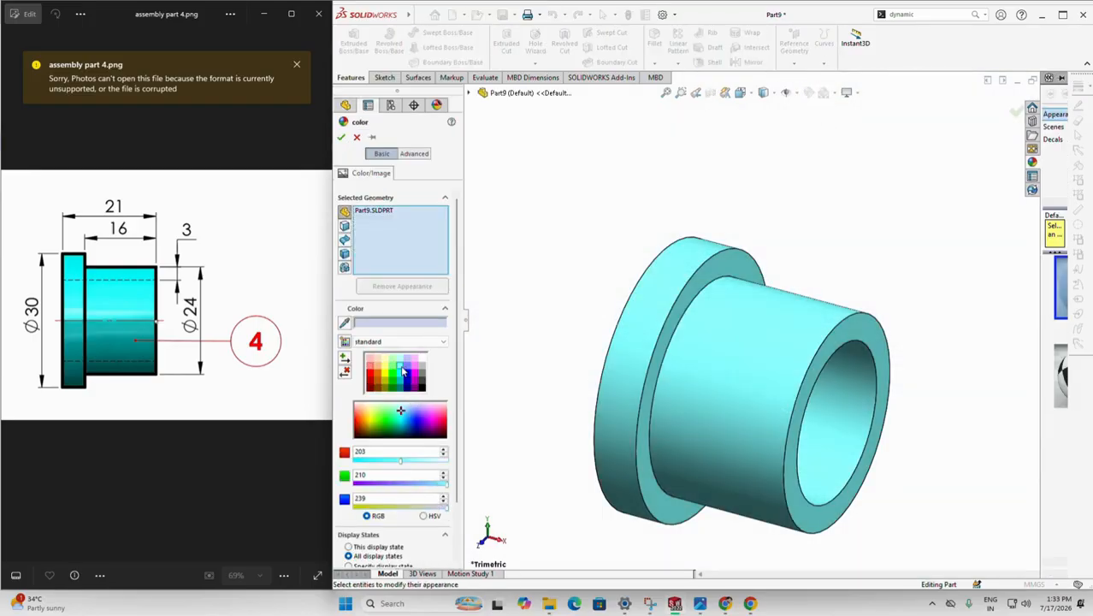
pyautogui.click(342, 138)
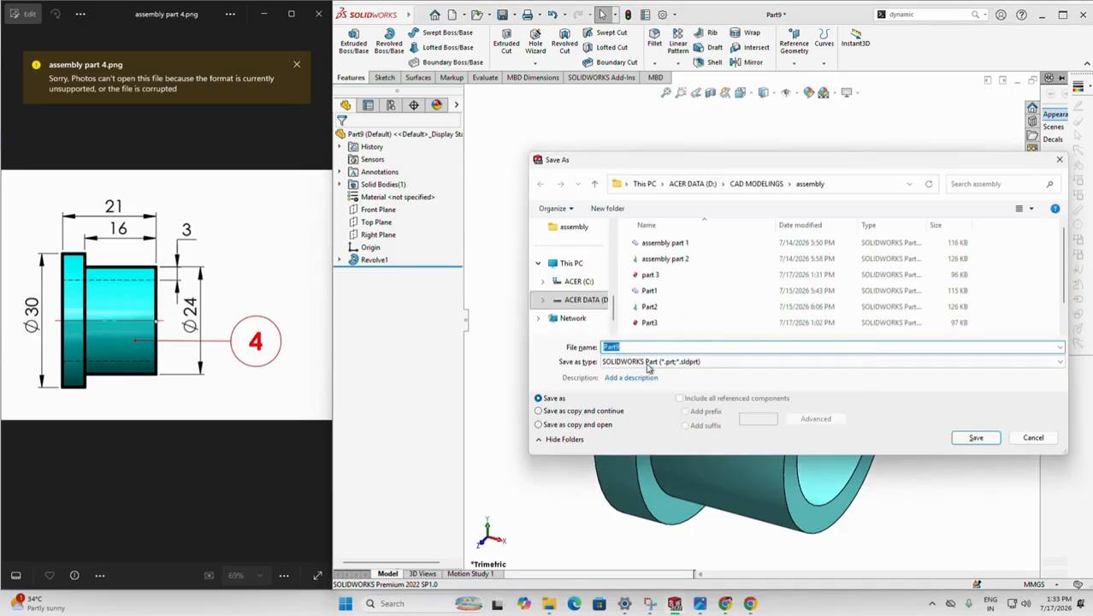
# Step: Save the bushing as "part 4" in the assembly folder and advance the image viewer to the next reference drawing
pyautogui.write('part 4')
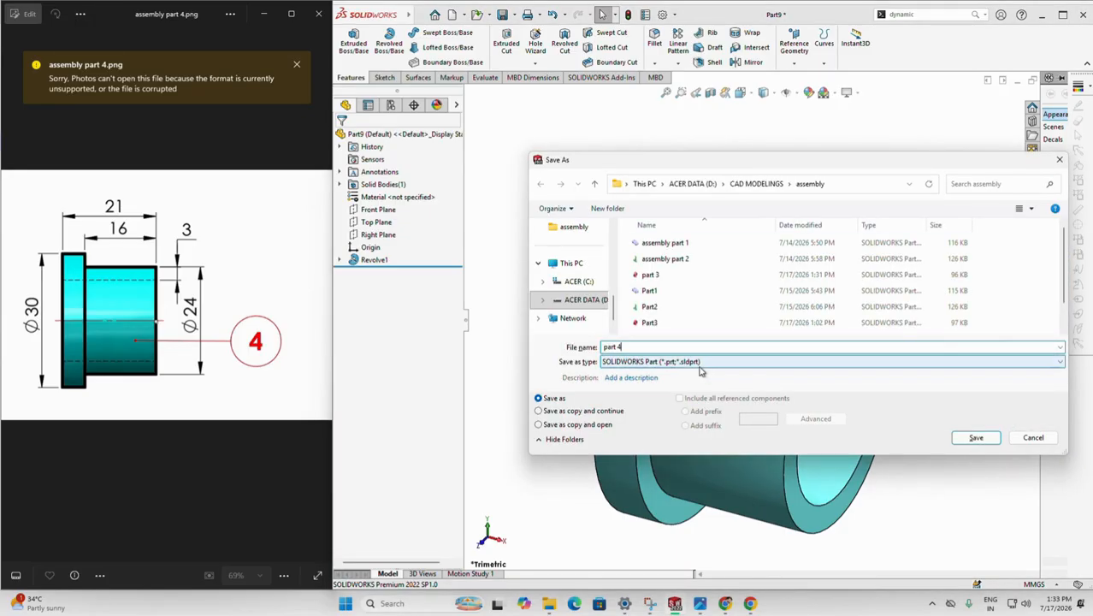
pyautogui.press('Return')
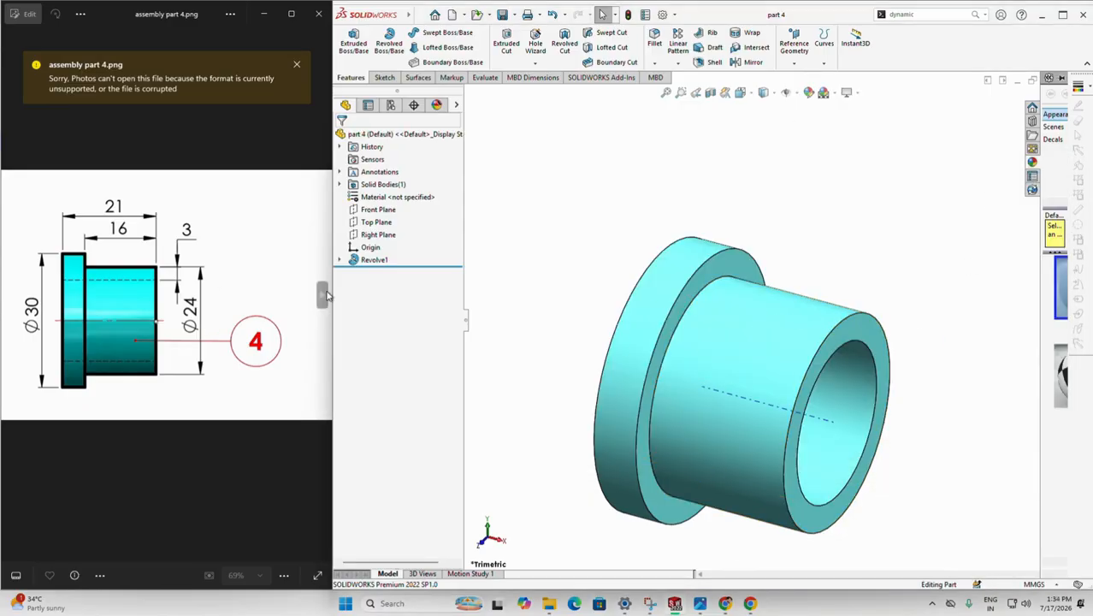
pyautogui.click(323, 296)
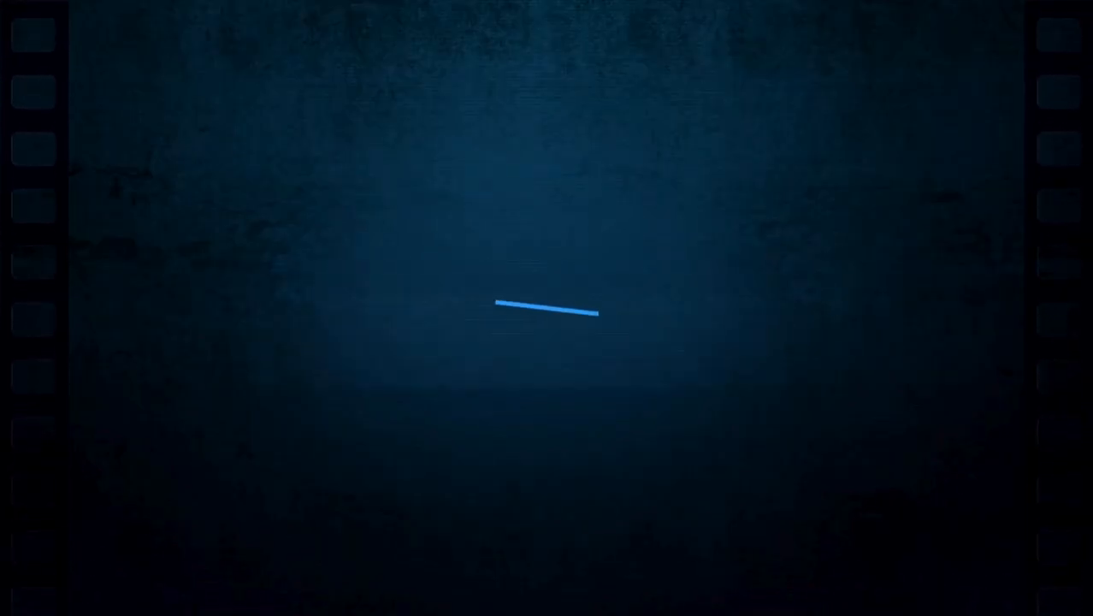